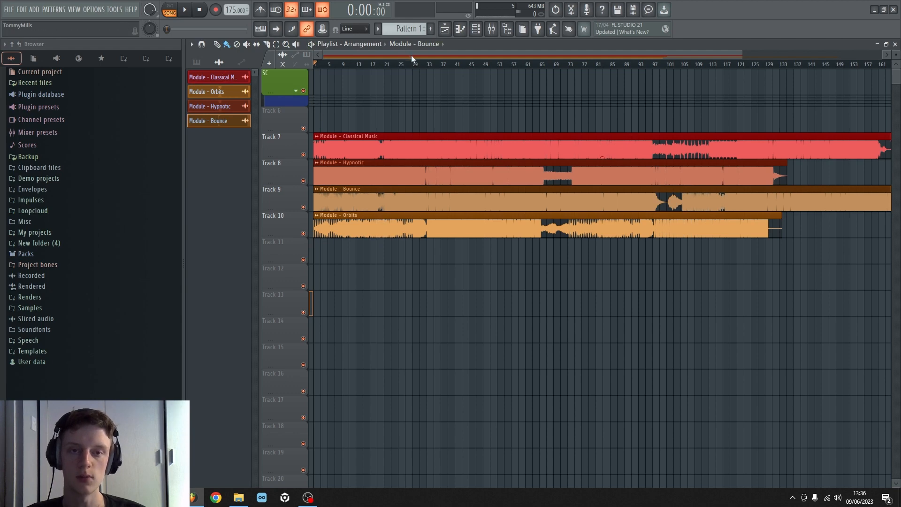
Examine the waveforms of the four aligned Module tracks, from the full arrangement down to the transition around bar 33
scroll(416, 68, up, 6)
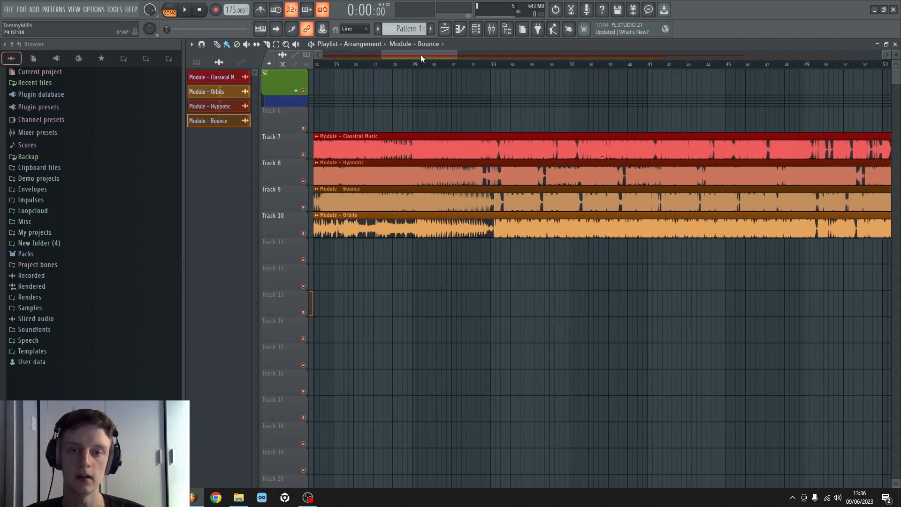
drag(291, 47, 273, 46)
scroll(340, 56, down, 8)
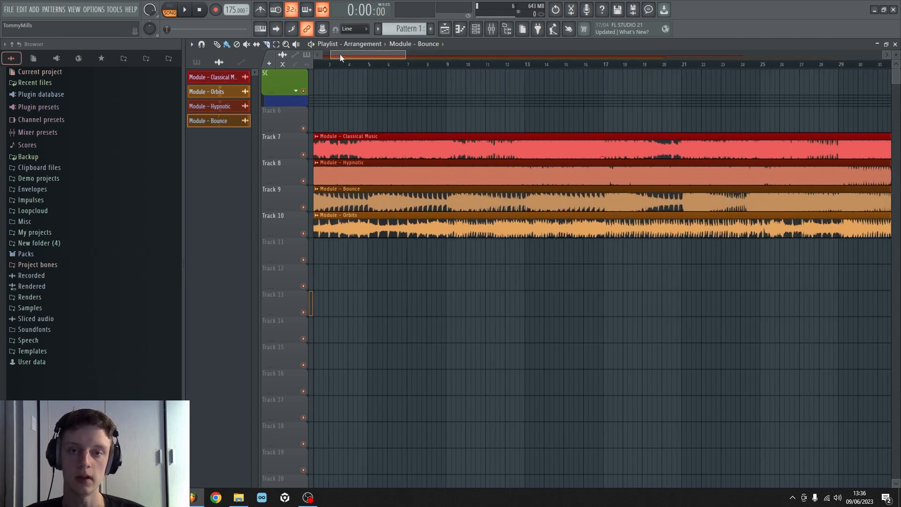
scroll(369, 68, down, 4)
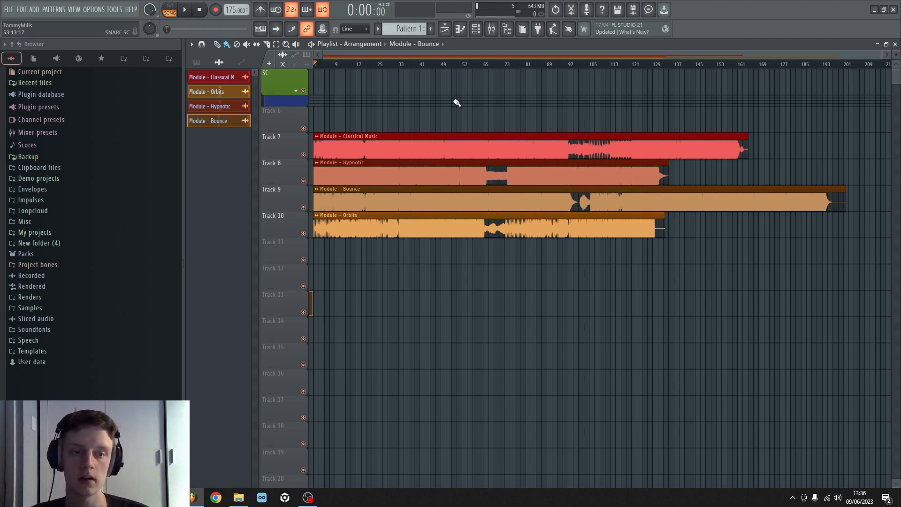
scroll(338, 66, up, 5)
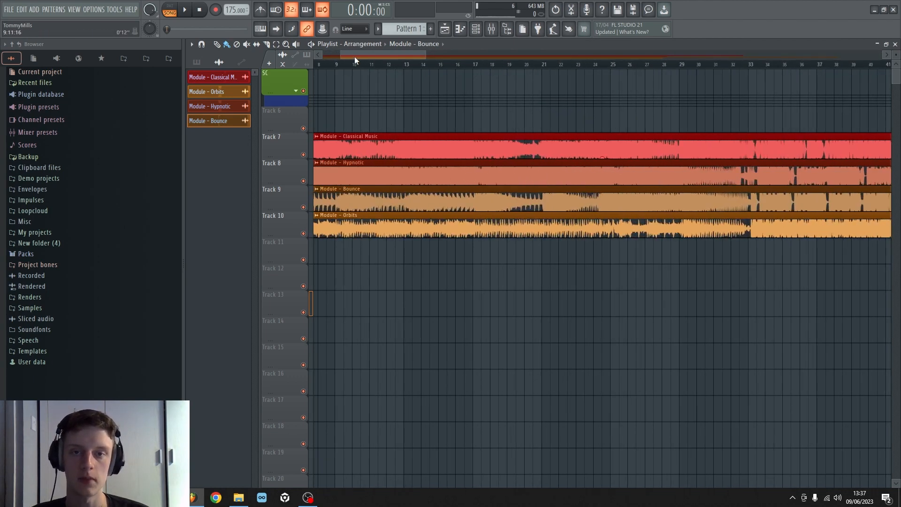
scroll(347, 66, up, 4)
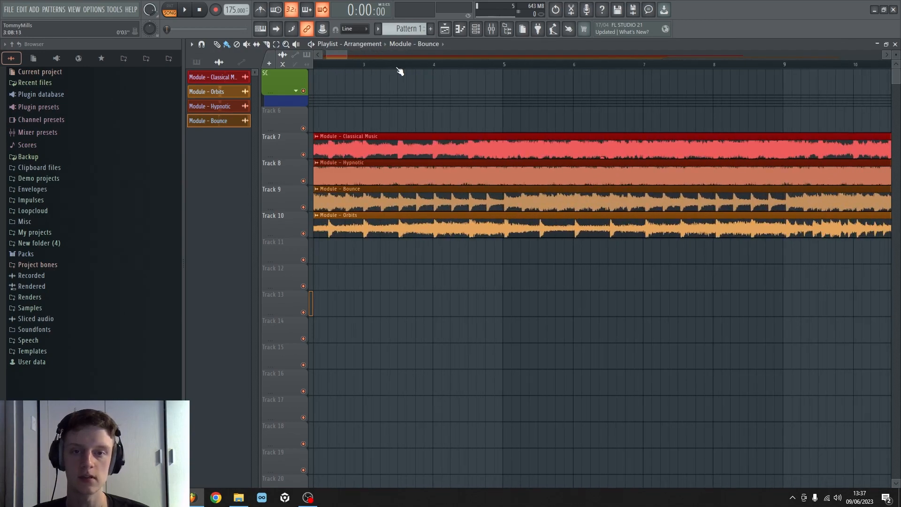
scroll(398, 60, right, 10)
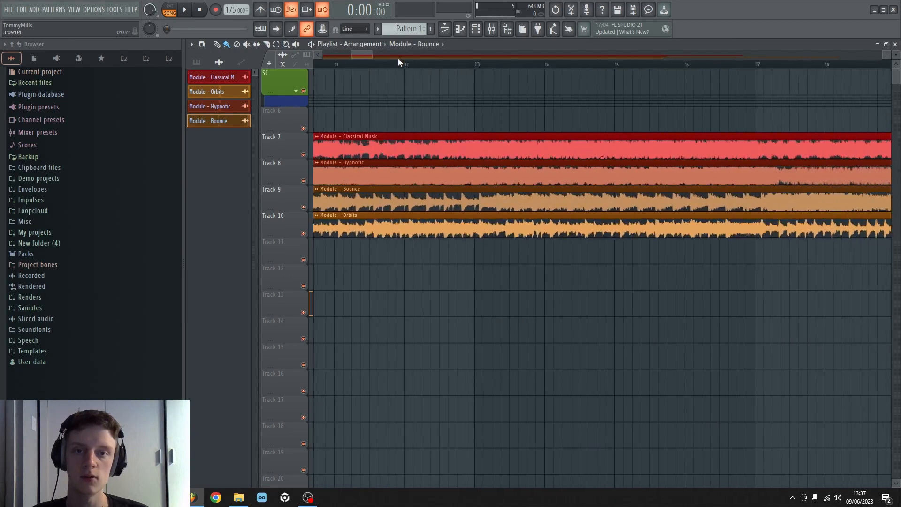
scroll(399, 58, right, 8)
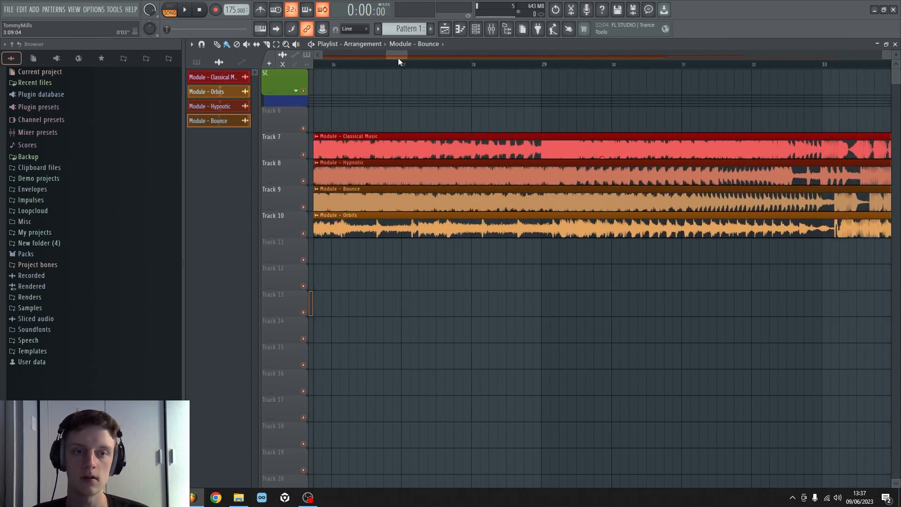
scroll(398, 58, right, 2)
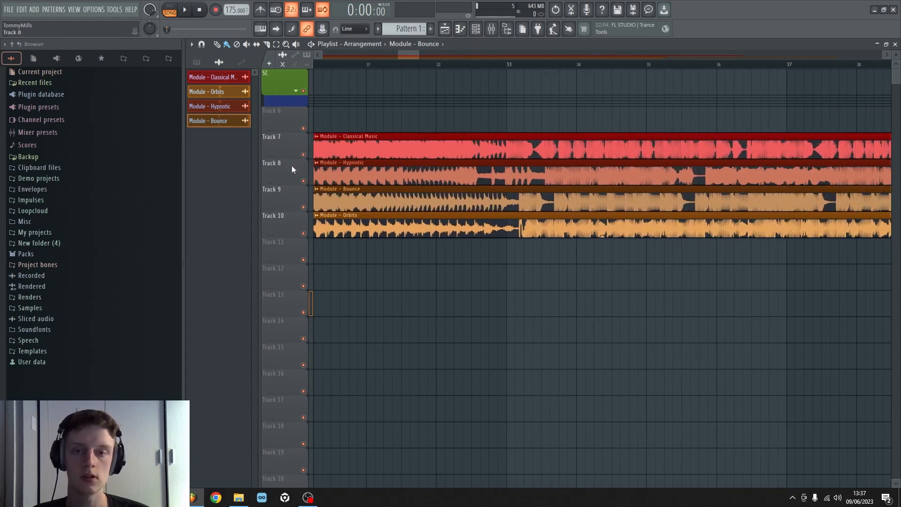
Solo the Module - Classical Music track and listen to its drop from bar 32 until about bar 41
right_click(303, 154)
click(446, 65)
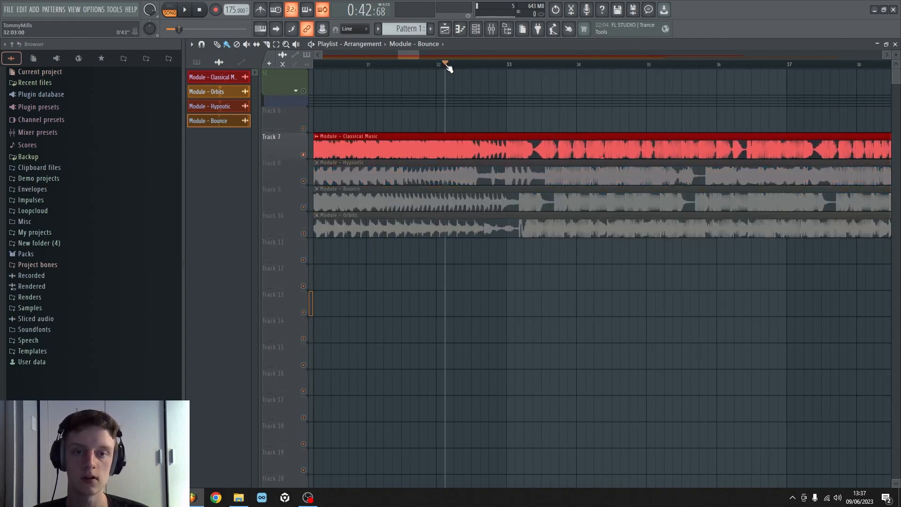
key(space)
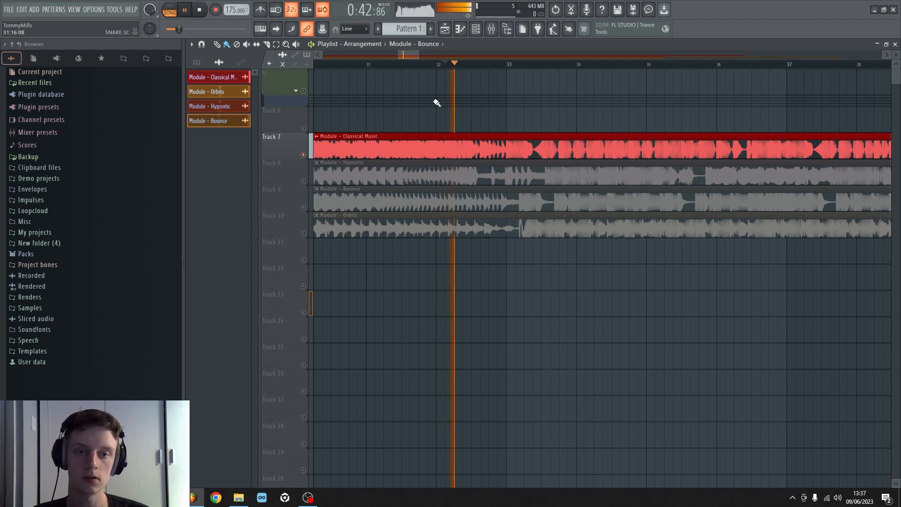
scroll(486, 66, down, 1)
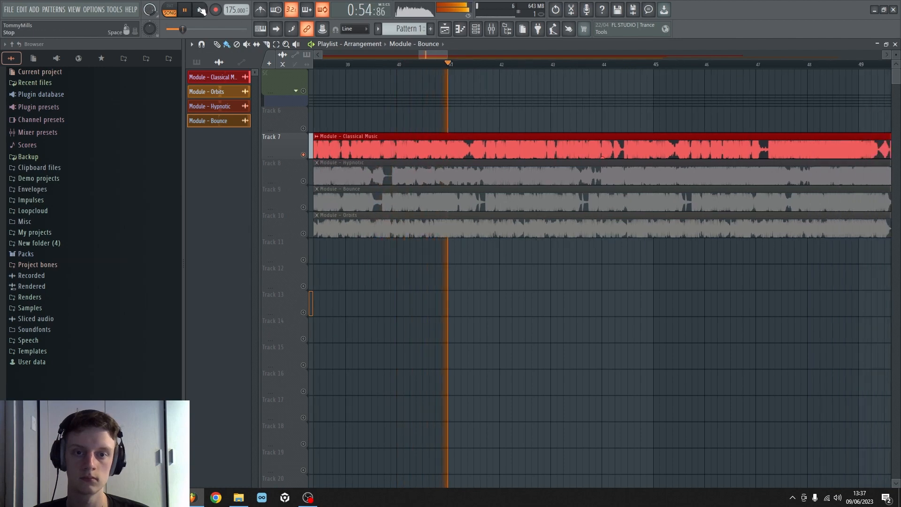
click(196, 9)
Make Module - Hypnotic the only unmuted track and listen to its drop from bar 32
click(304, 181)
scroll(462, 59, left, 5)
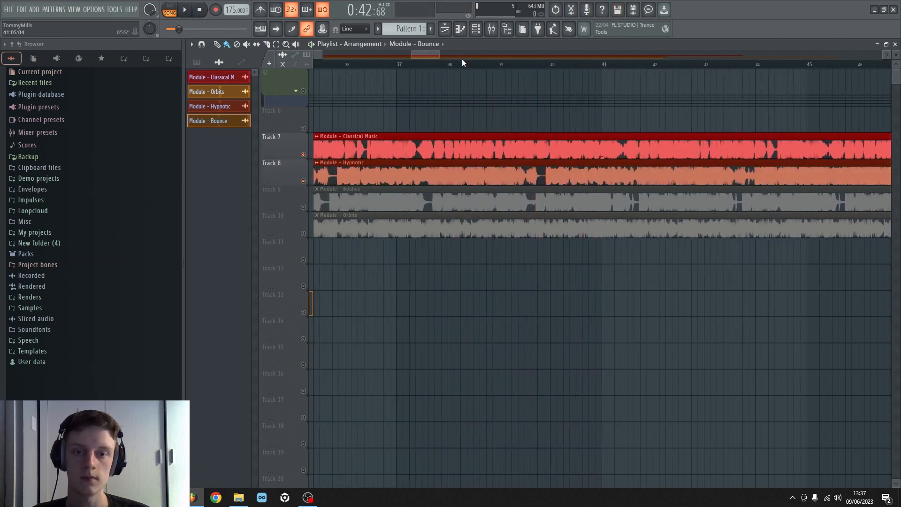
scroll(463, 60, up, 3)
scroll(471, 57, left, 3)
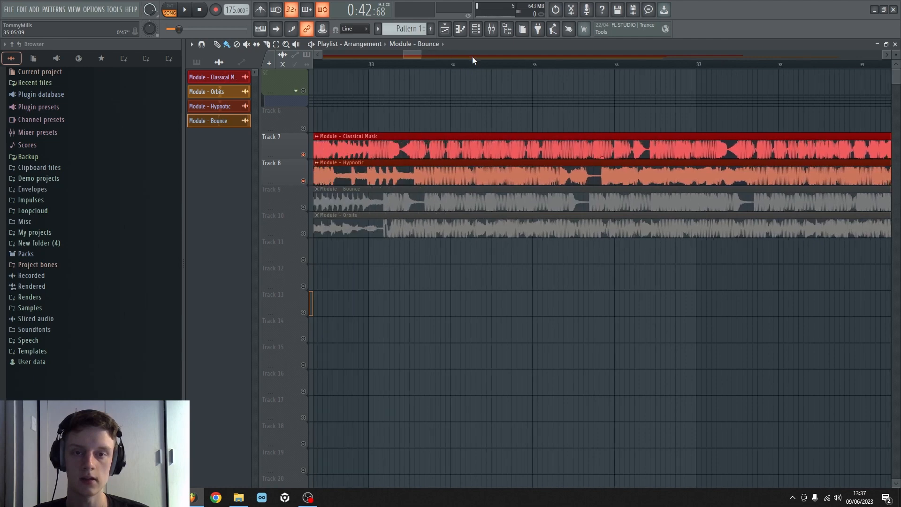
click(304, 154)
key(space)
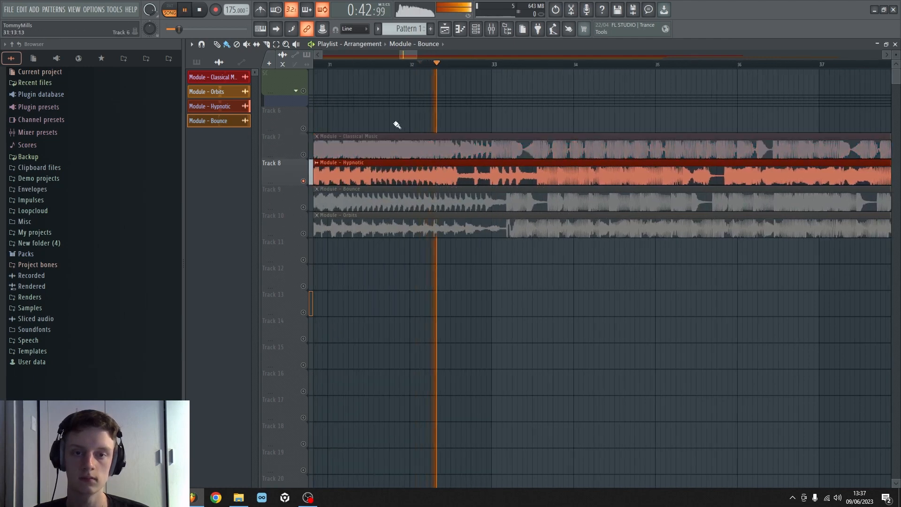
scroll(472, 55, right, 2)
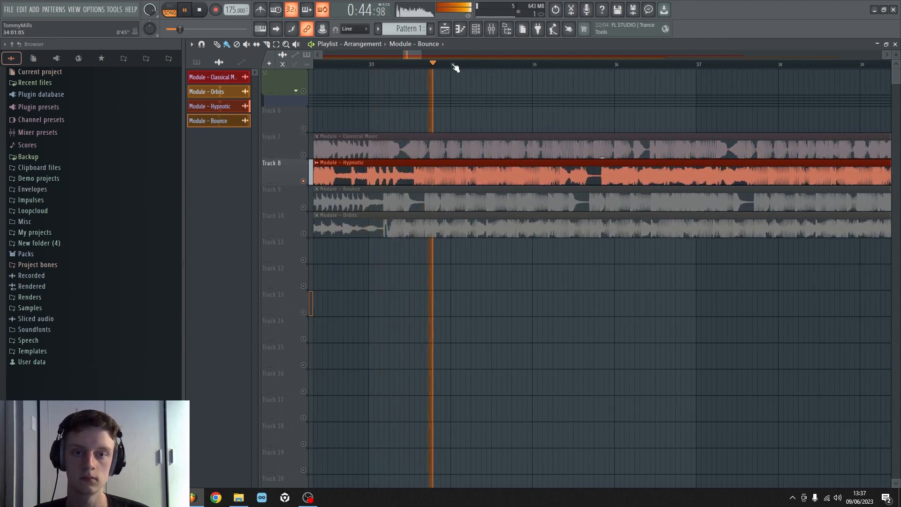
scroll(458, 66, down, 2)
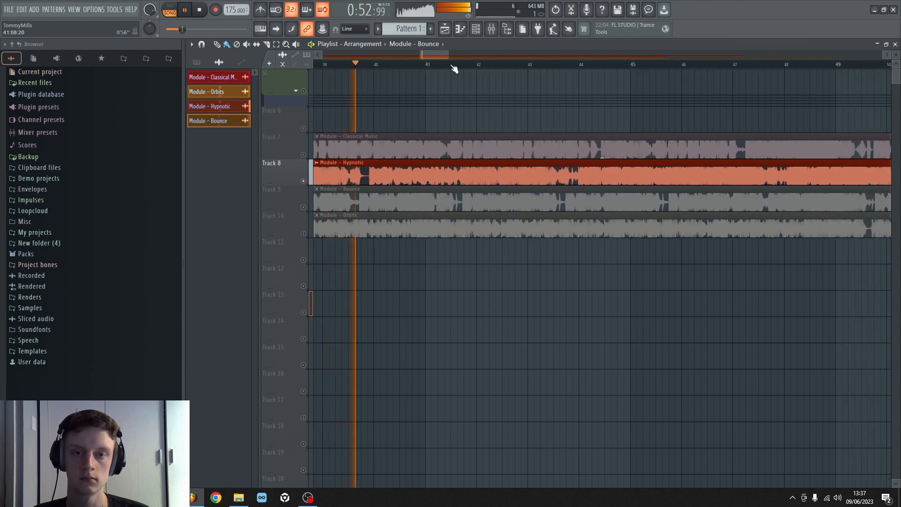
click(207, 11)
Solo the Module - Bounce track and listen to its drop from bar 32 until about bar 40
drag(437, 60, 407, 54)
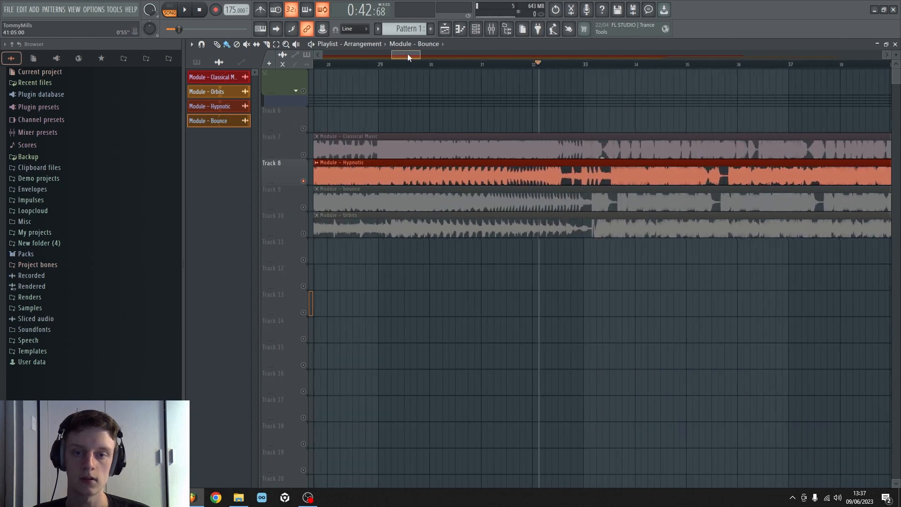
click(305, 209)
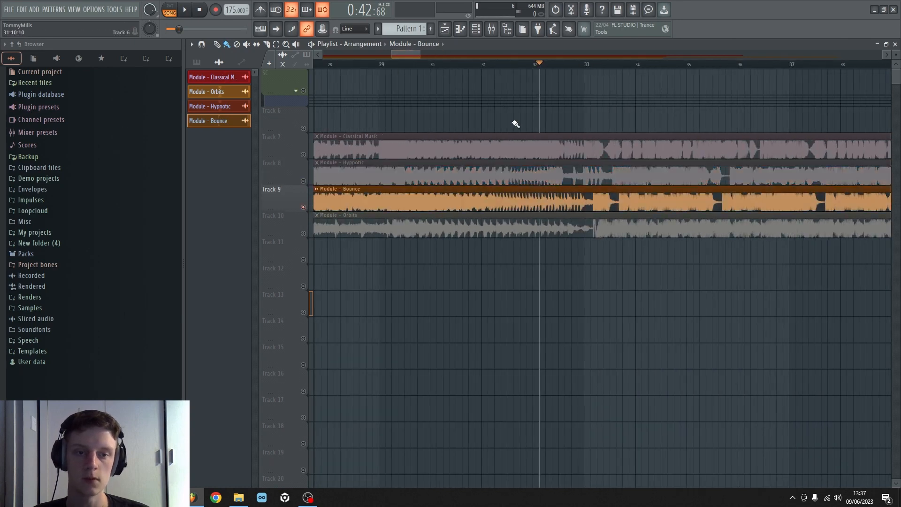
key(space)
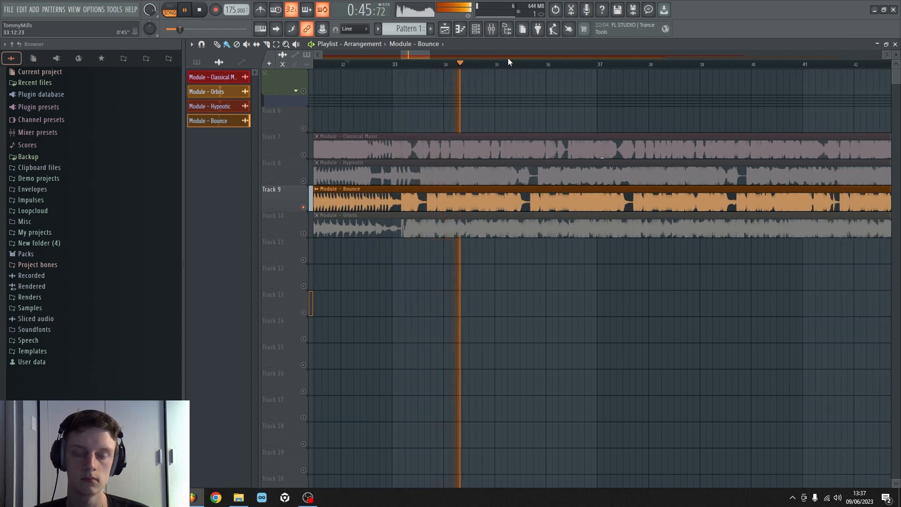
scroll(508, 66, down, 2)
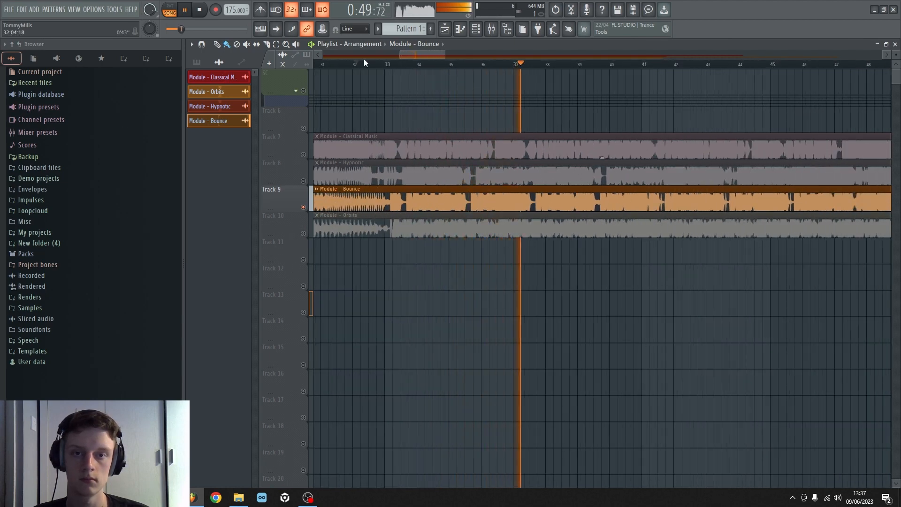
scroll(382, 71, down, 2)
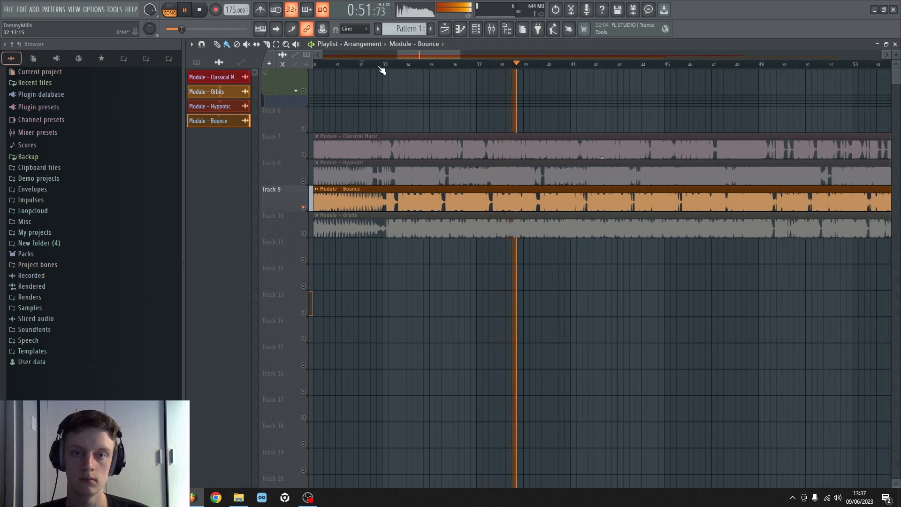
scroll(574, 66, up, 8)
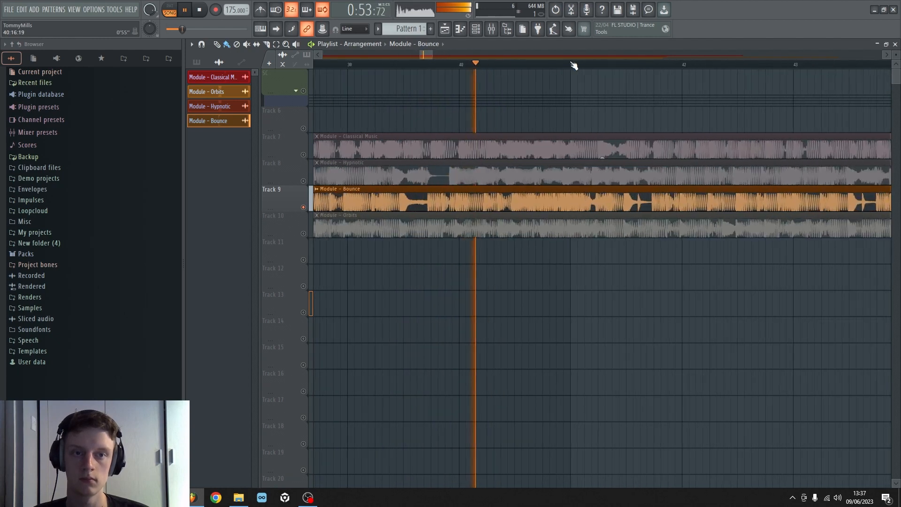
key(space)
Solo the Module - Orbits track and listen to its drop from bar 32 until about bar 41
scroll(569, 67, down, 10)
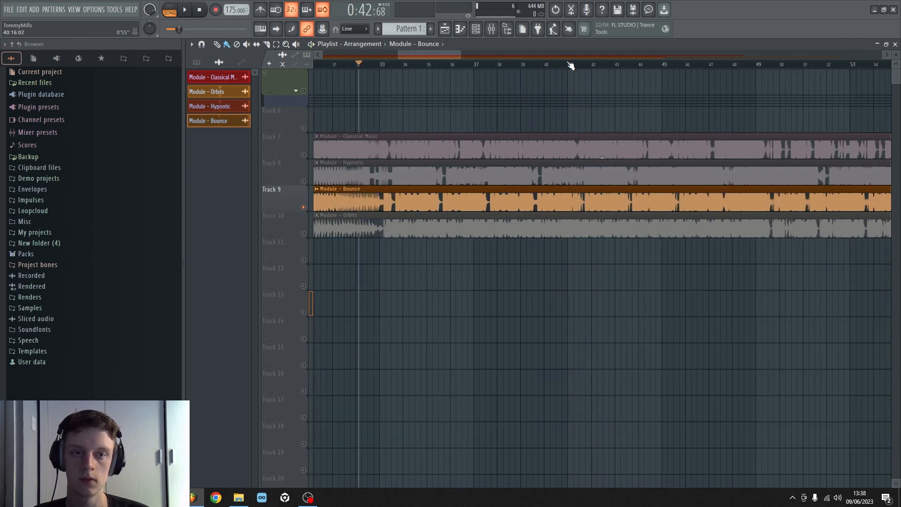
click(308, 237)
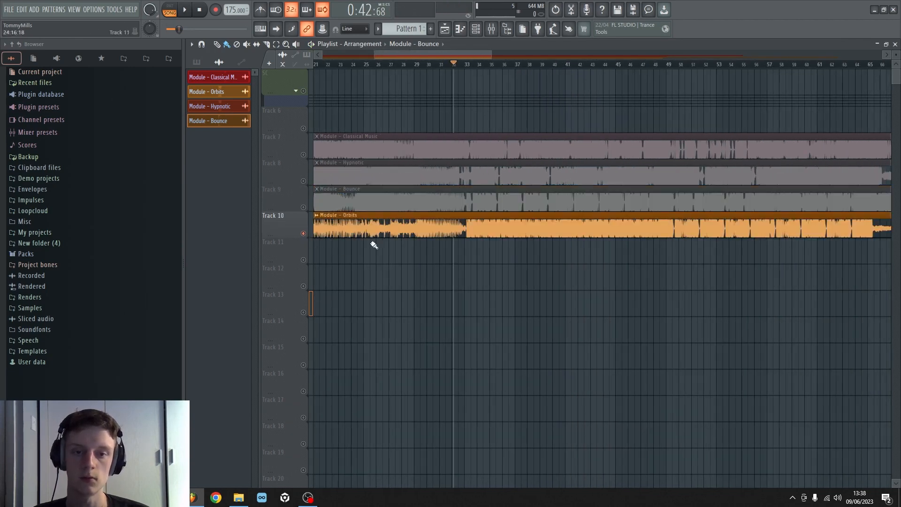
key(space)
scroll(479, 66, up, 5)
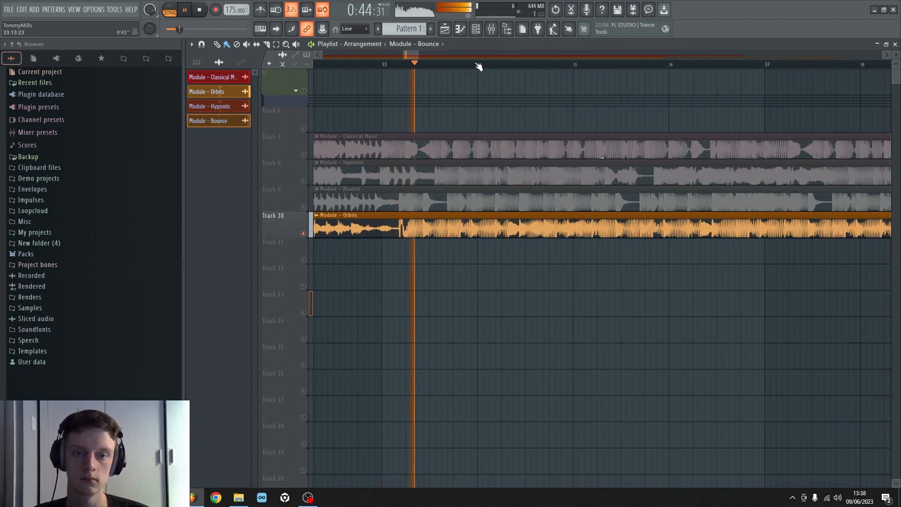
scroll(479, 66, up, 2)
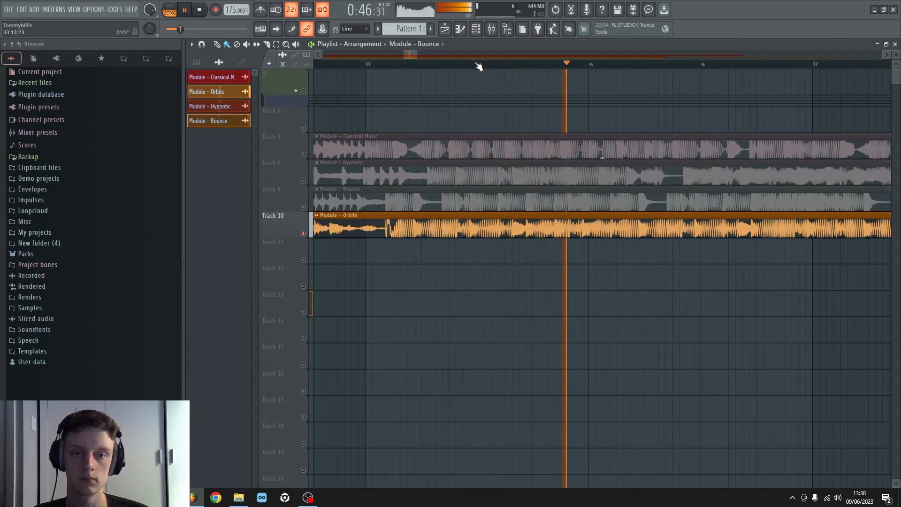
scroll(479, 67, down, 2)
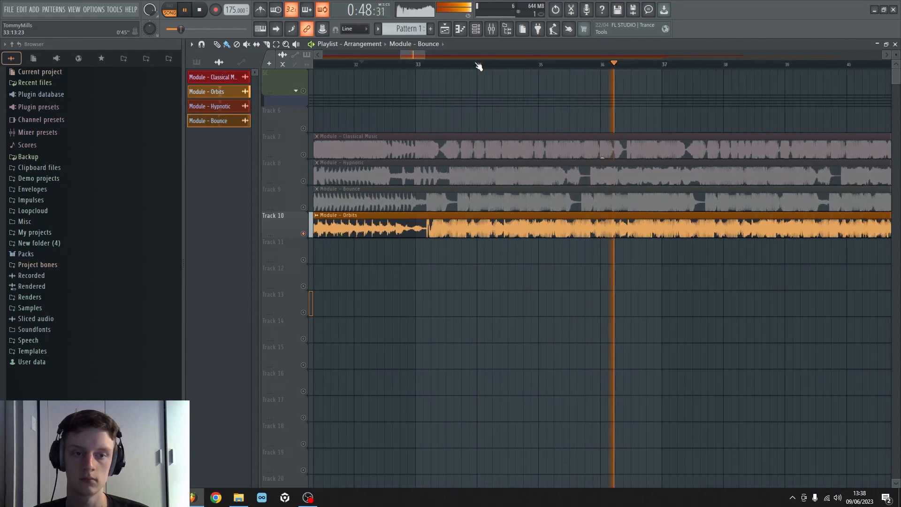
scroll(483, 54, down, 1)
scroll(483, 54, right, 5)
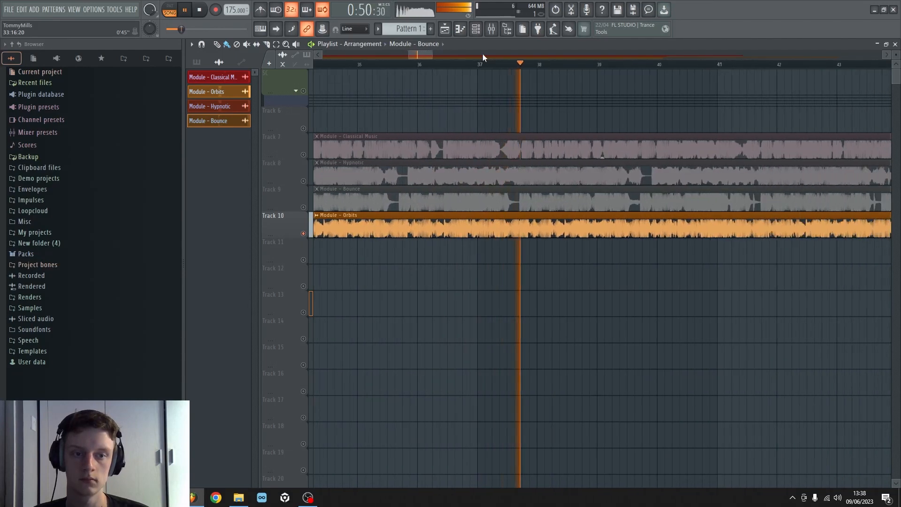
scroll(483, 54, right, 2)
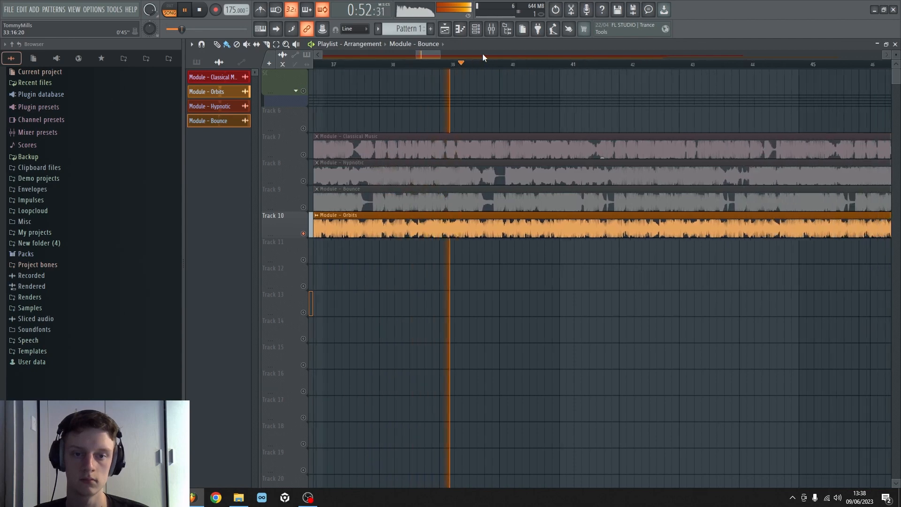
scroll(460, 55, right, 3)
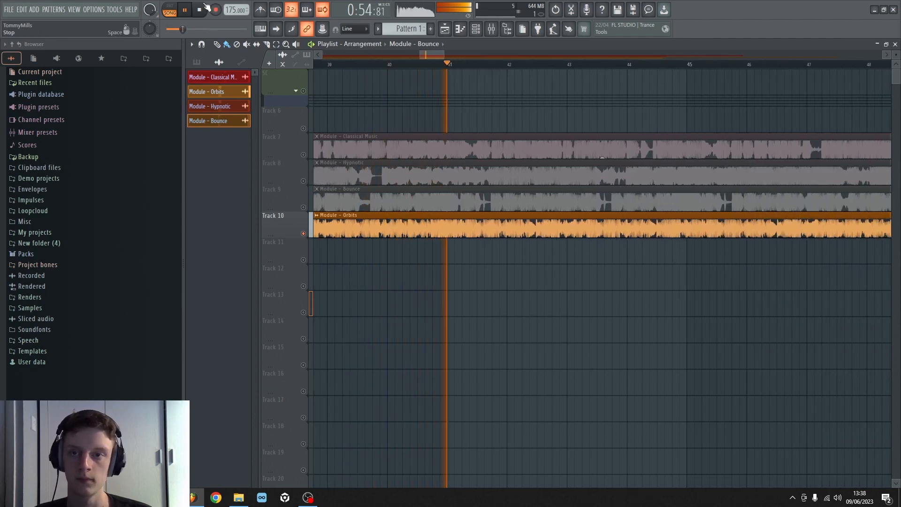
key(space)
Unmute the Classical Music, Hypnotic and Bounce tracks alongside Orbits
scroll(451, 65, down, 10)
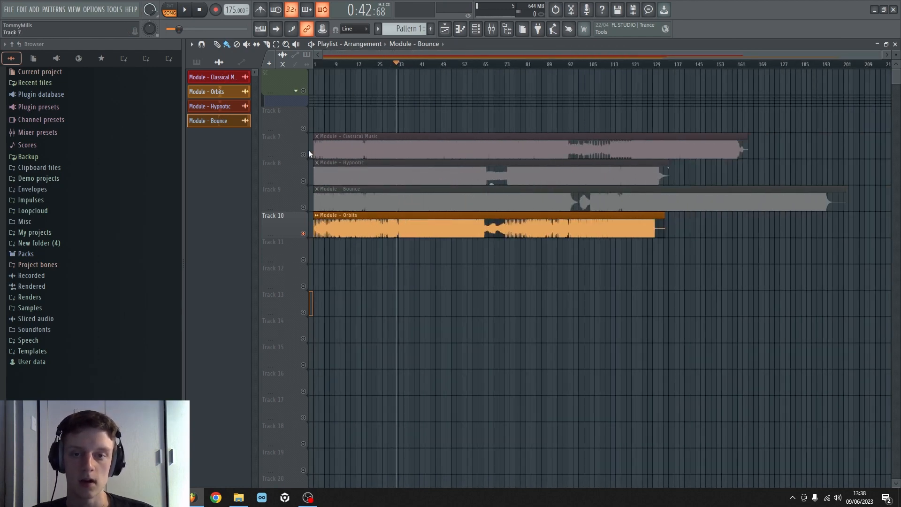
click(303, 155)
click(304, 181)
click(304, 207)
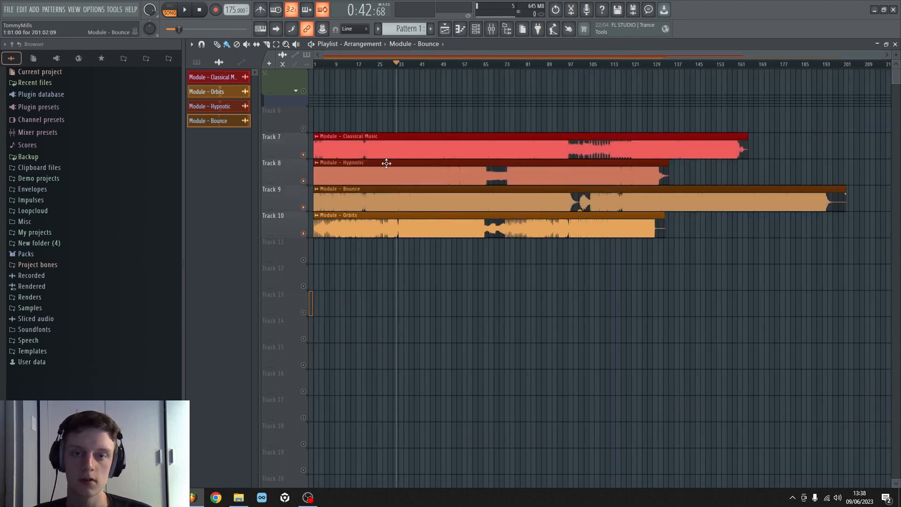
scroll(399, 66, up, 8)
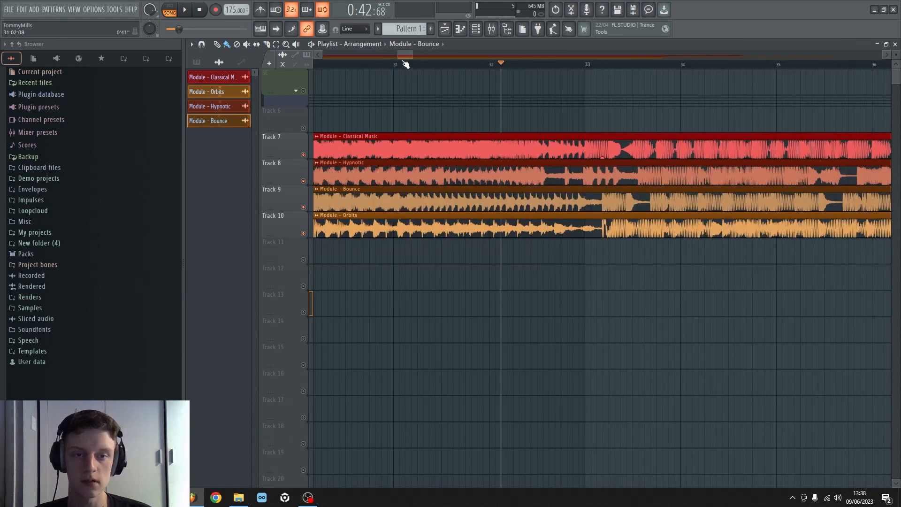
scroll(430, 57, right, 3)
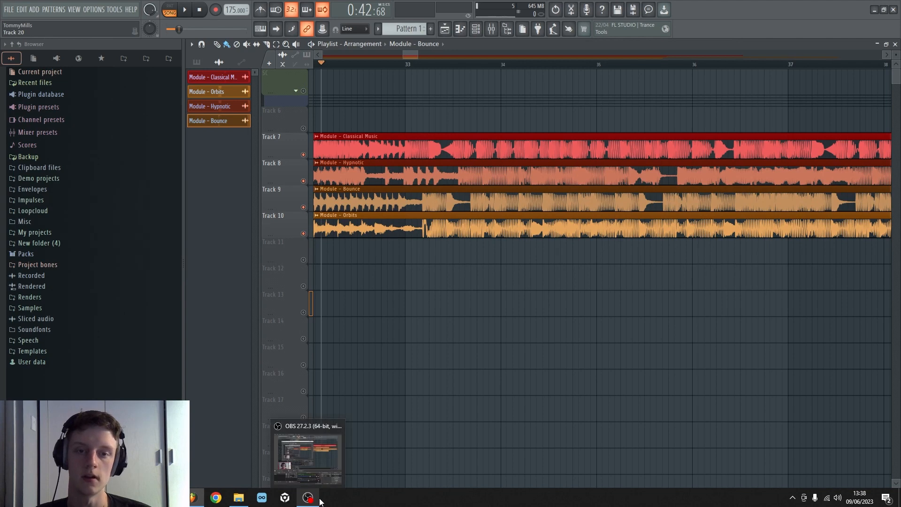
click(305, 446)
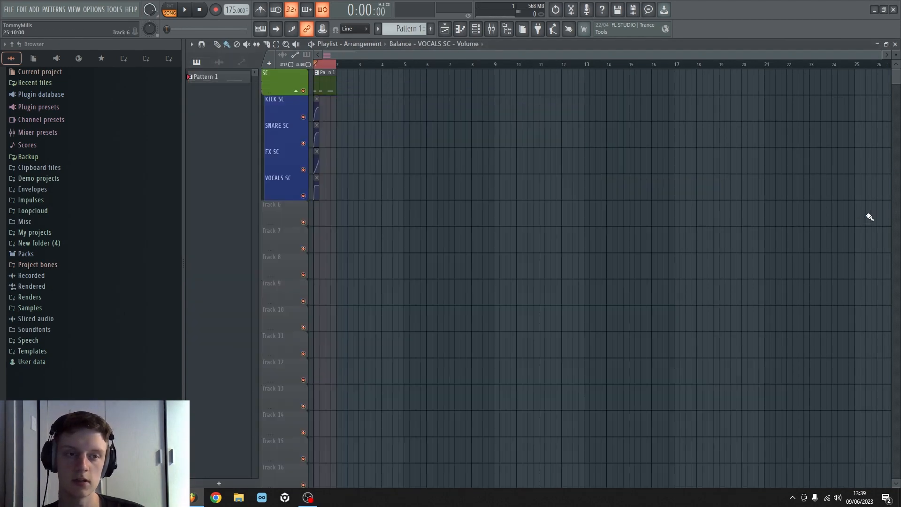
Browse the Samples library to the Kicks folder inside Module samples
scroll(356, 65, up, 5)
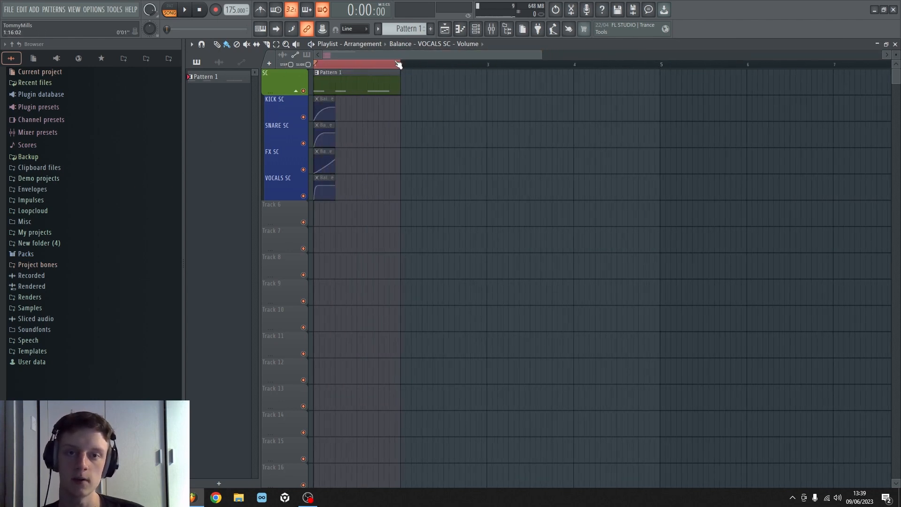
scroll(400, 58, up, 2)
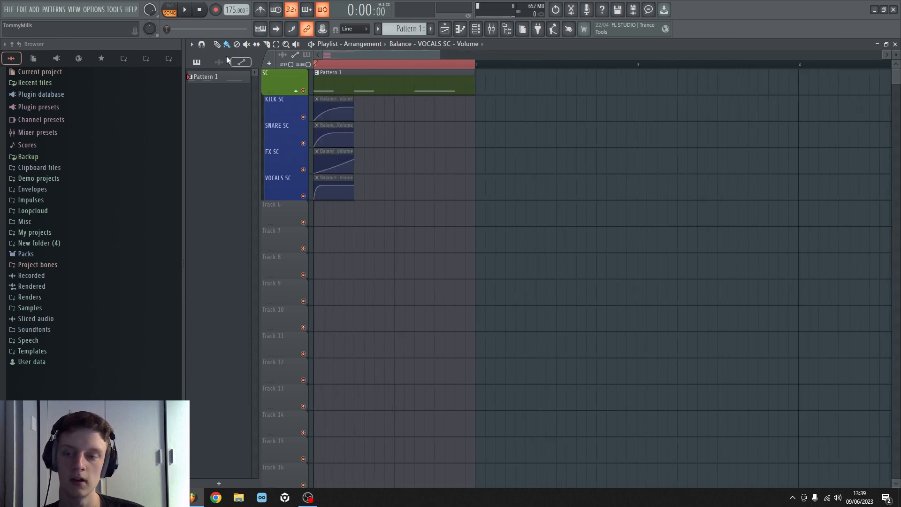
click(28, 313)
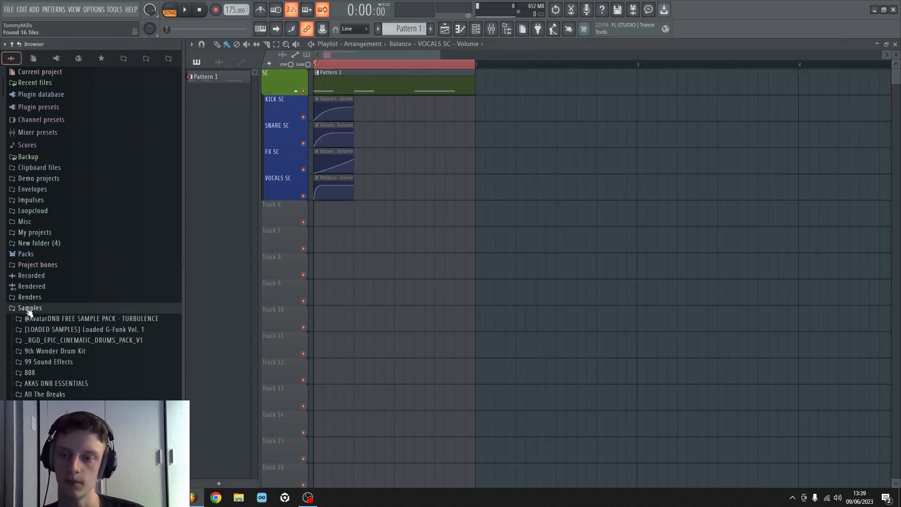
scroll(55, 249, down, 10)
scroll(55, 249, down, 4)
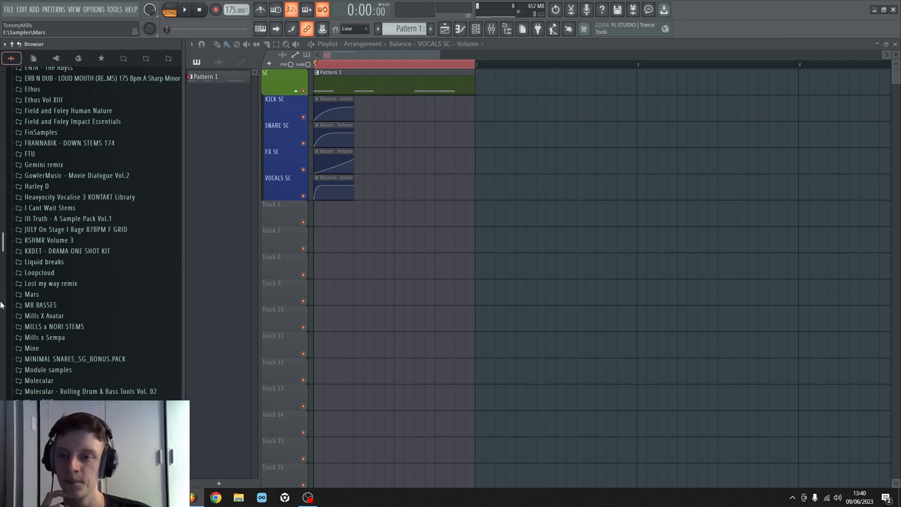
scroll(22, 244, down, 2)
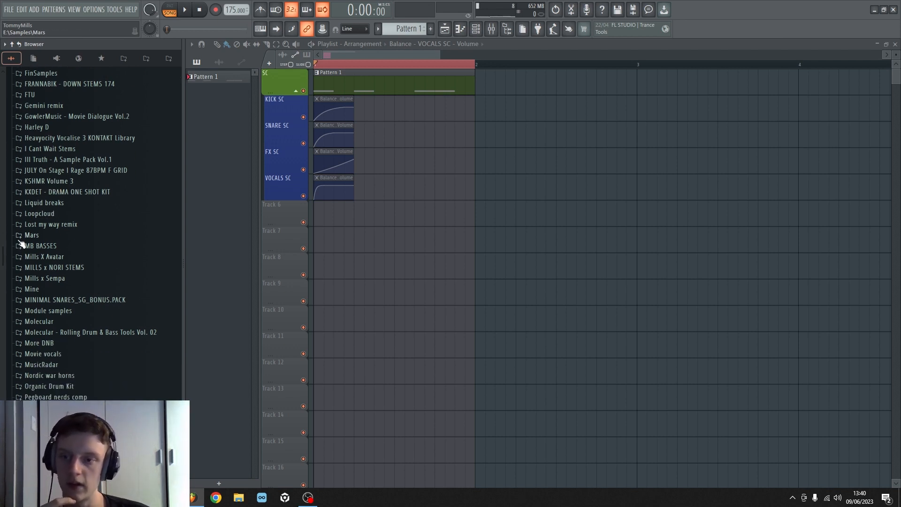
scroll(27, 223, down, 4)
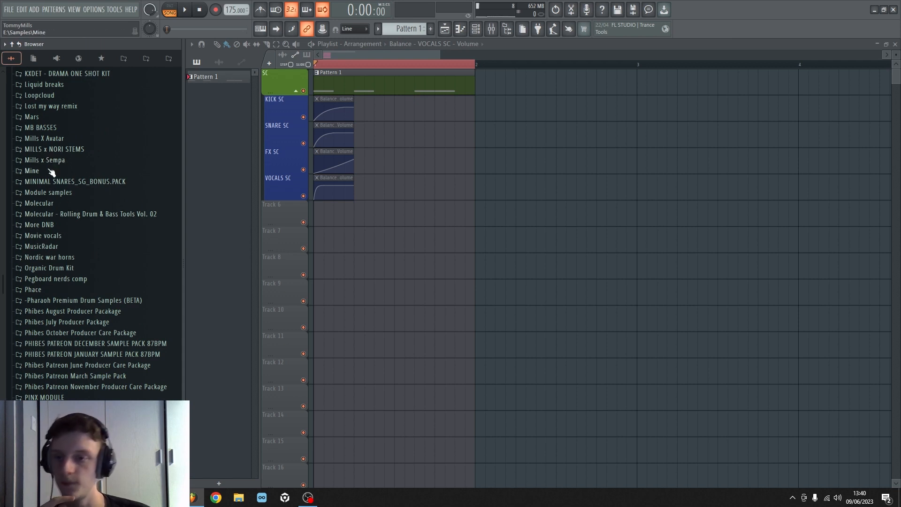
scroll(52, 163, up, 4)
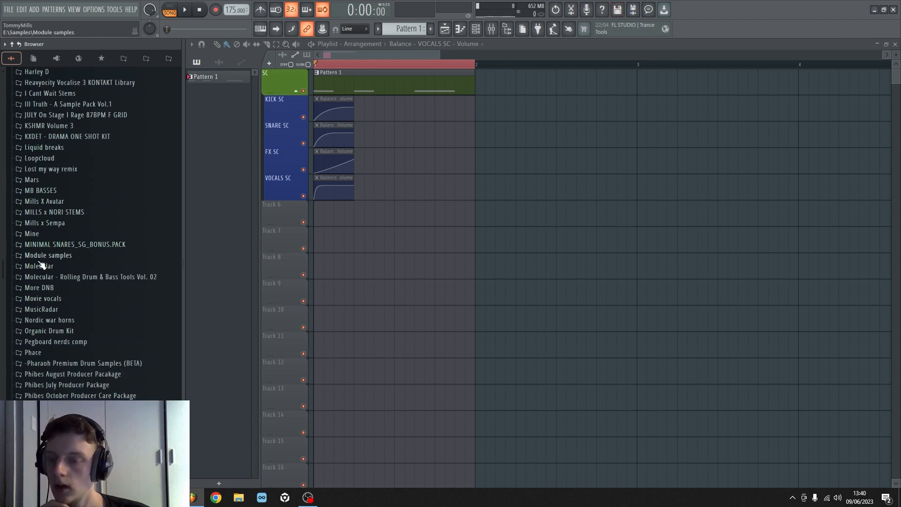
click(41, 257)
scroll(44, 260, down, 4)
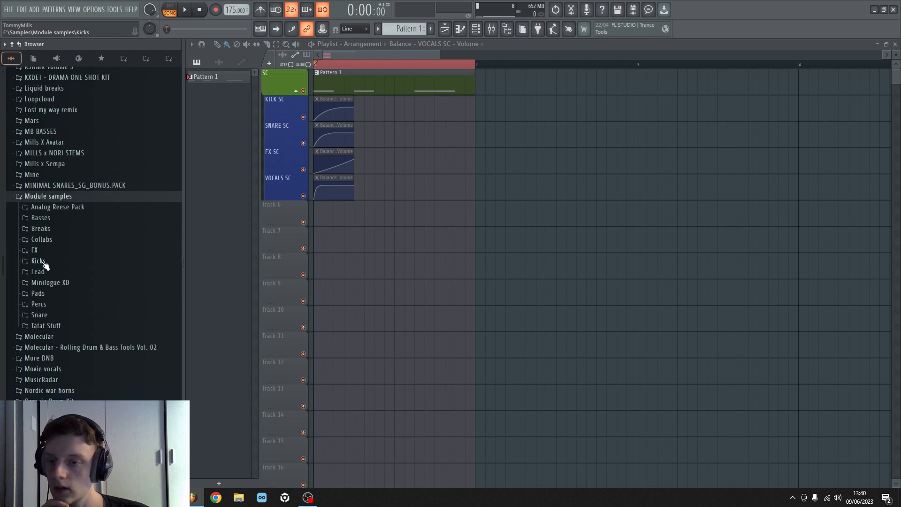
click(46, 265)
scroll(45, 265, down, 9)
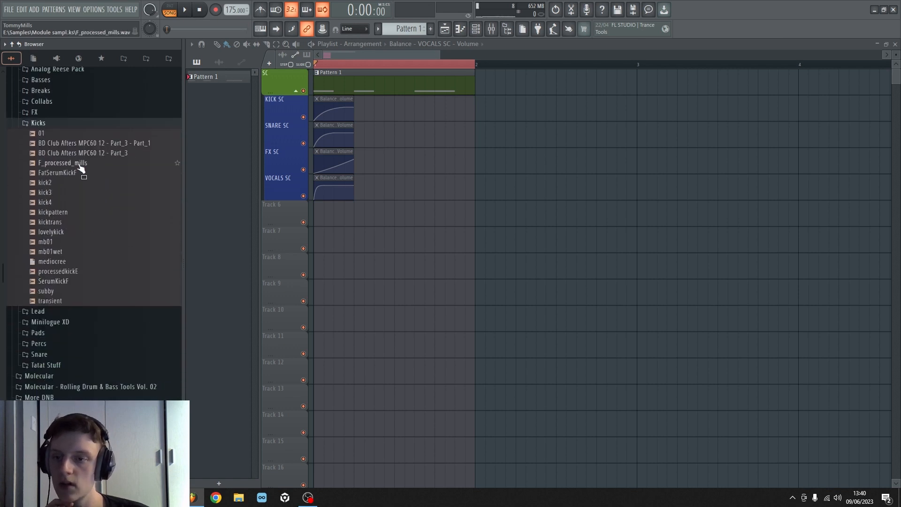
Place the F_processed_mills kick sample on Track 7 and normalize it
mouse_move(60, 163)
mouse_down()
mouse_move(398, 266)
mouse_move(338, 243)
mouse_move(366, 254)
mouse_up()
ctrl+scroll(422, 268, down, 3)
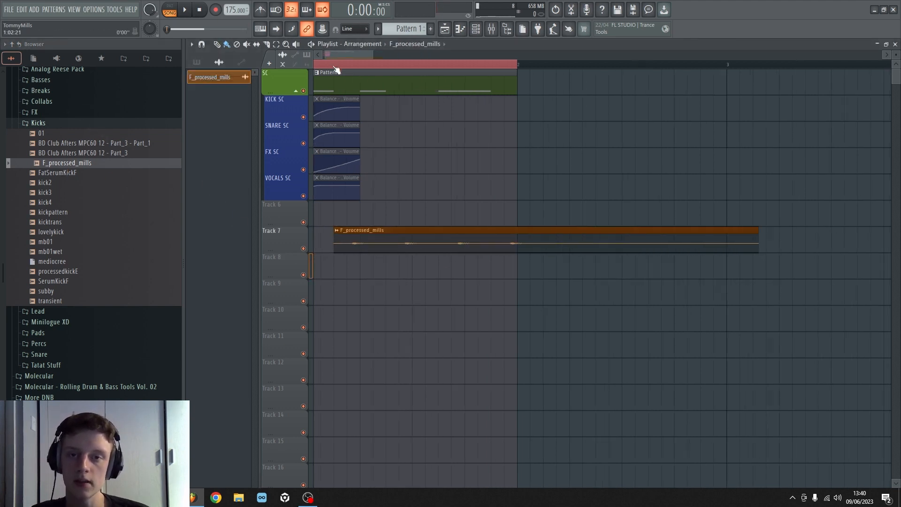
double_click(445, 242)
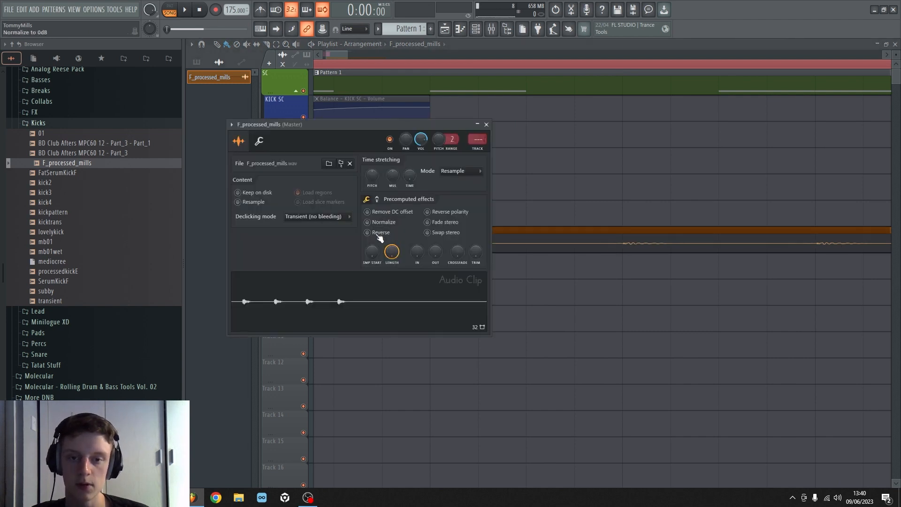
click(389, 225)
click(612, 300)
Slice off the silence before the kick clip's first hit and move the clip to the start of bar 1
mouse_move(446, 242)
mouse_down()
mouse_move(283, 234)
mouse_move(509, 261)
mouse_up()
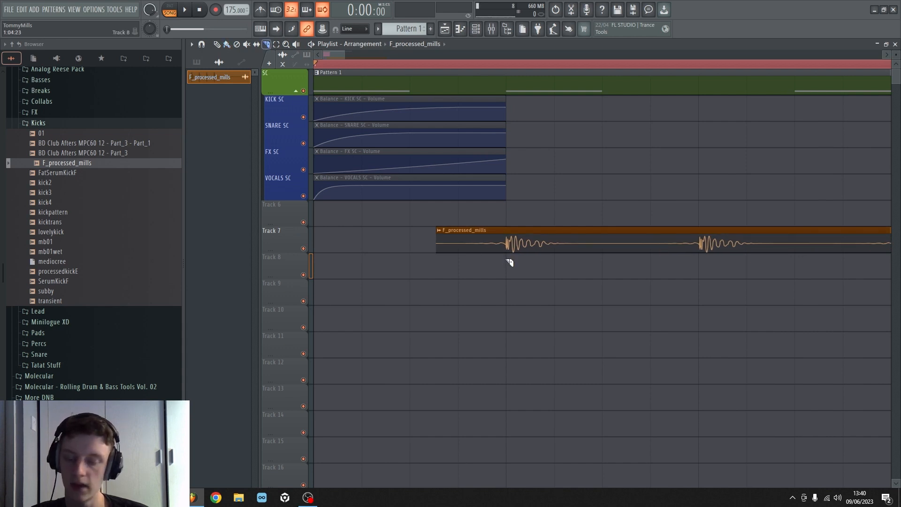
drag(510, 263, 502, 228)
key(b)
right_click(481, 244)
drag(627, 245, 46, 252)
scroll(428, 62, down, 5)
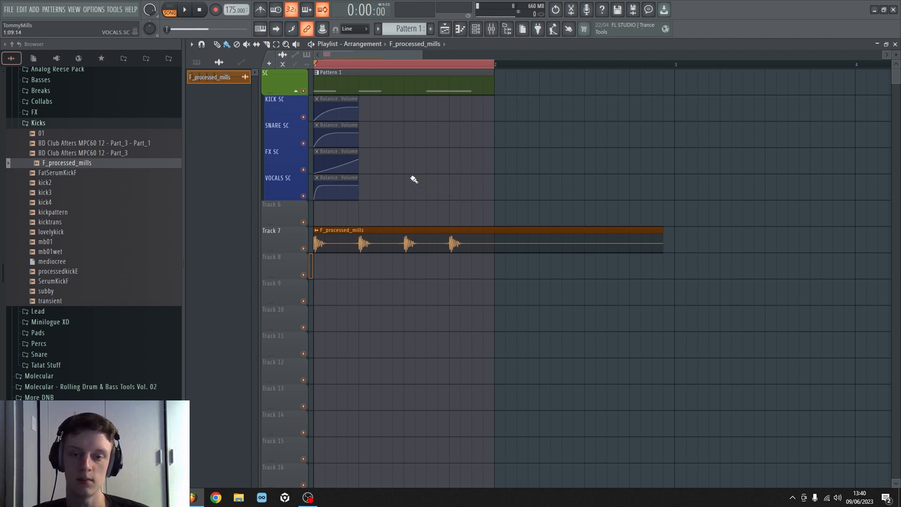
Play the kick clip, then trim it to its first hit, two steps long, by cutting away the remaining hits
key(space)
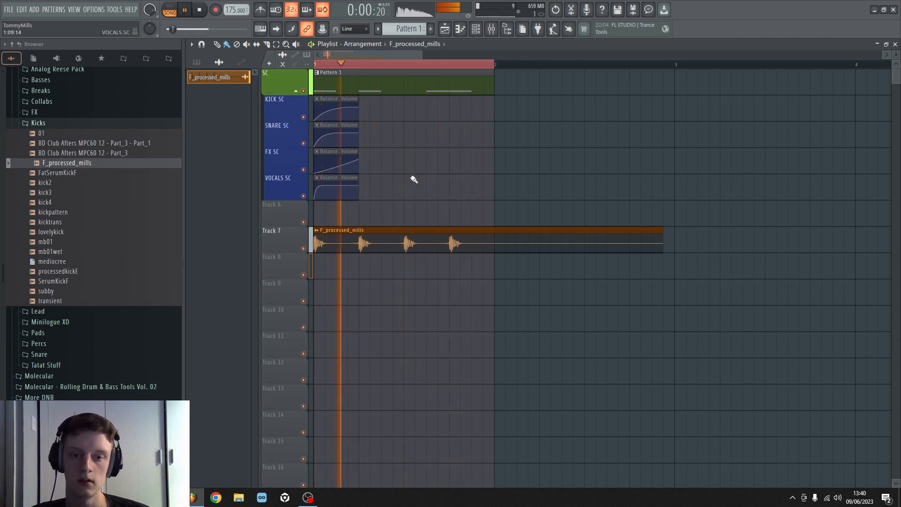
key(space)
key(d)
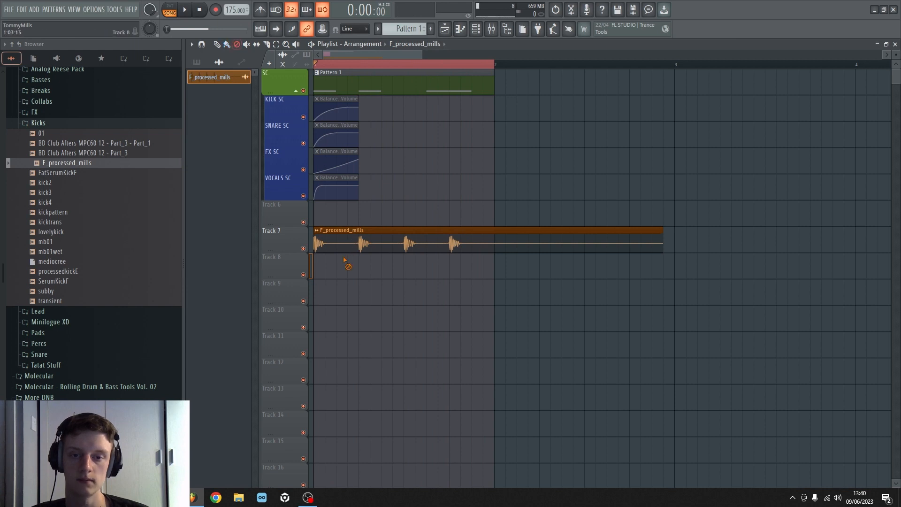
click(337, 233)
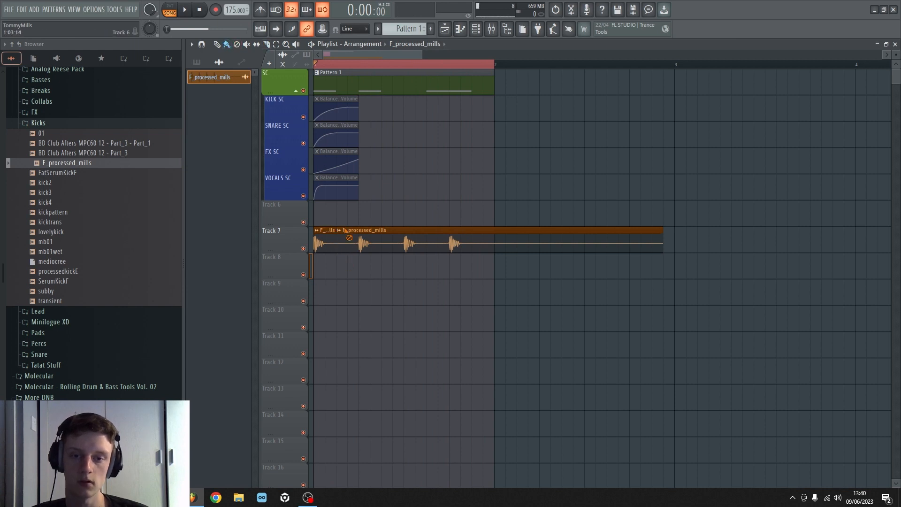
click(349, 238)
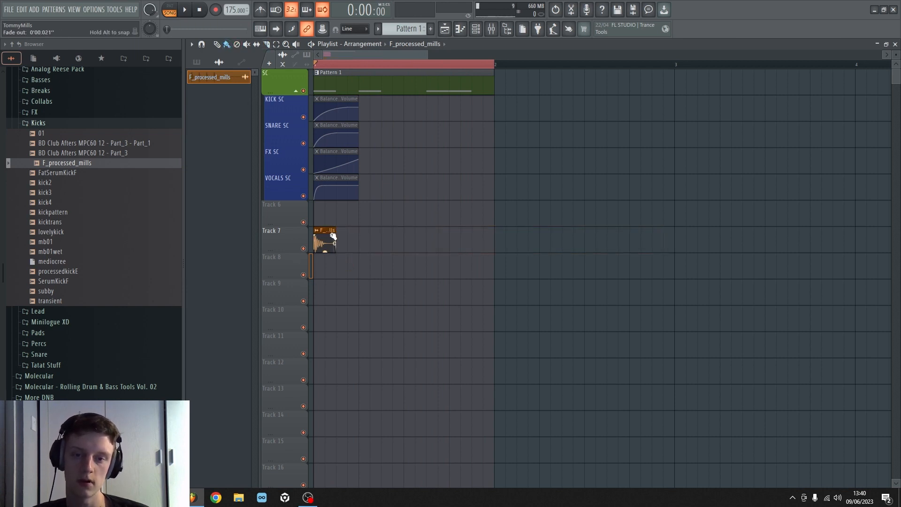
Add a second copy of the trimmed kick on Track 7 at step 11 of bar 1
scroll(326, 64, up, 7)
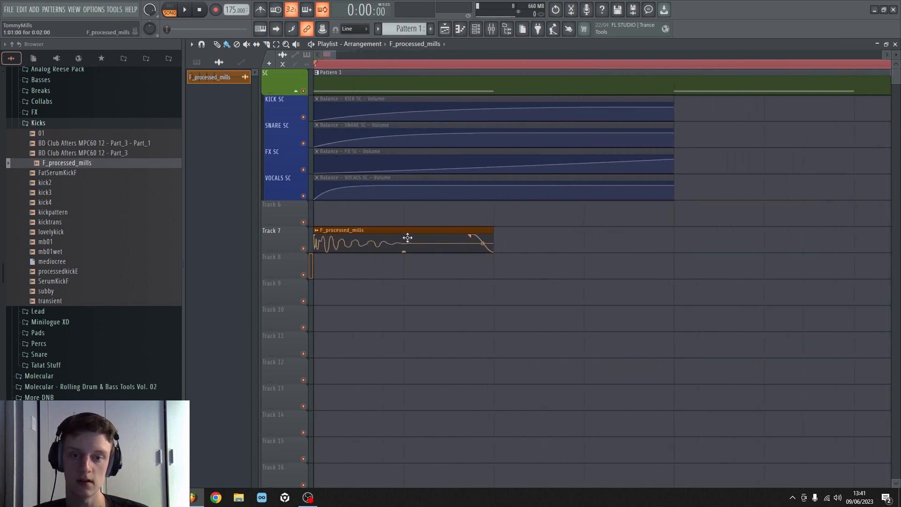
scroll(388, 66, down, 7)
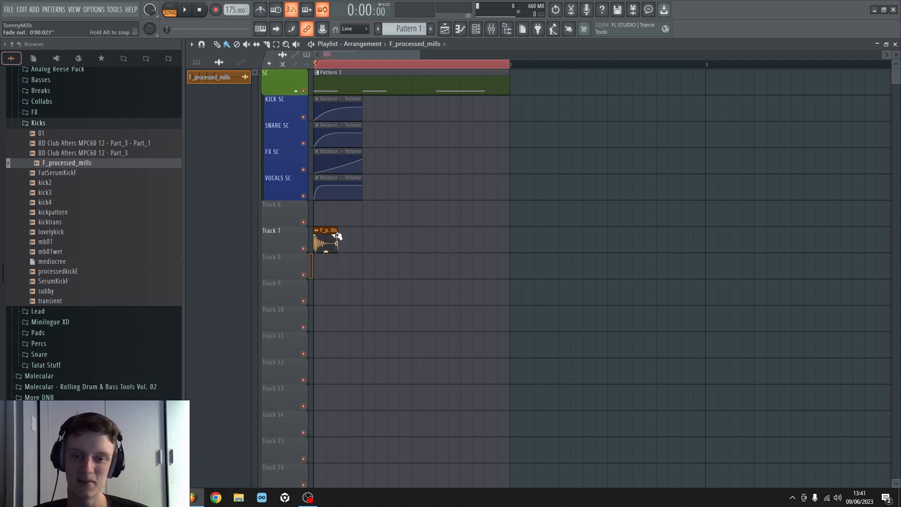
click(437, 248)
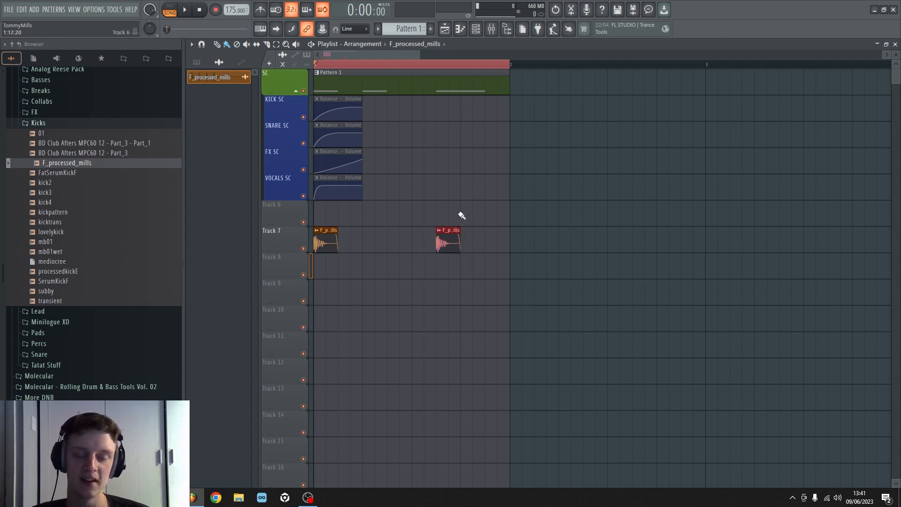
scroll(355, 65, up, 3)
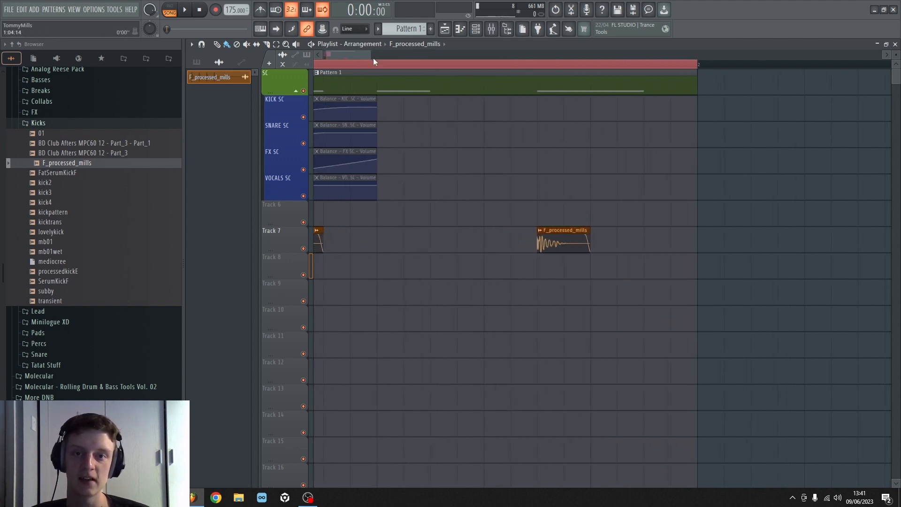
key(space)
key(space)
scroll(374, 58, down, 4)
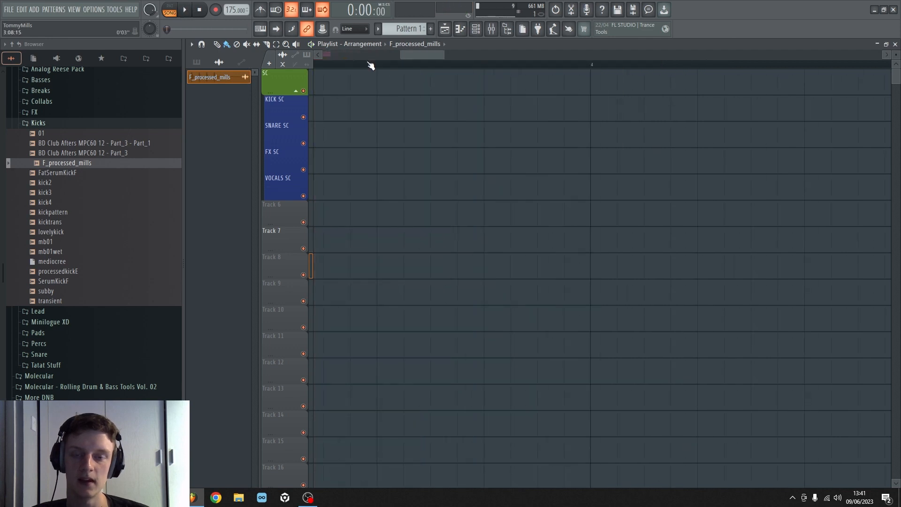
scroll(375, 61, down, 3)
drag(408, 56, 298, 44)
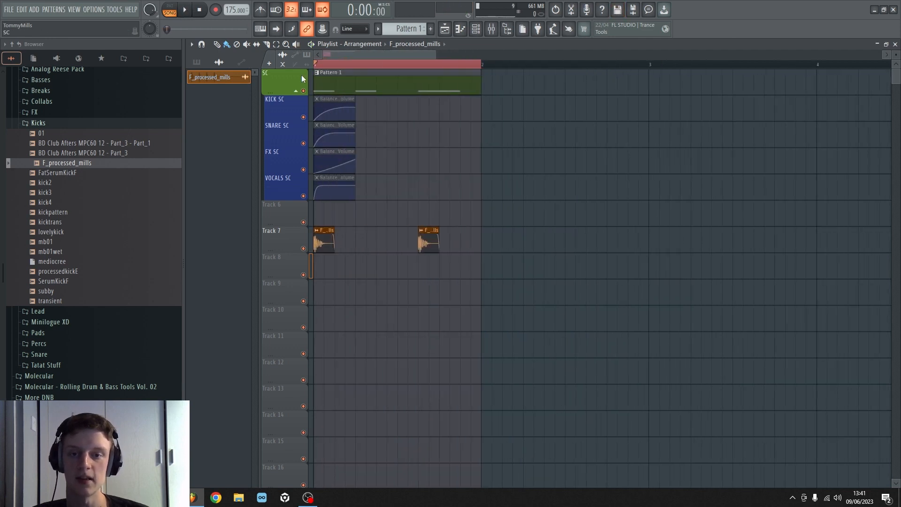
Place the A#_processed_mills sample from the Module samples Snare folder on Track 8 and normalize it
scroll(42, 136, up, 1)
click(36, 126)
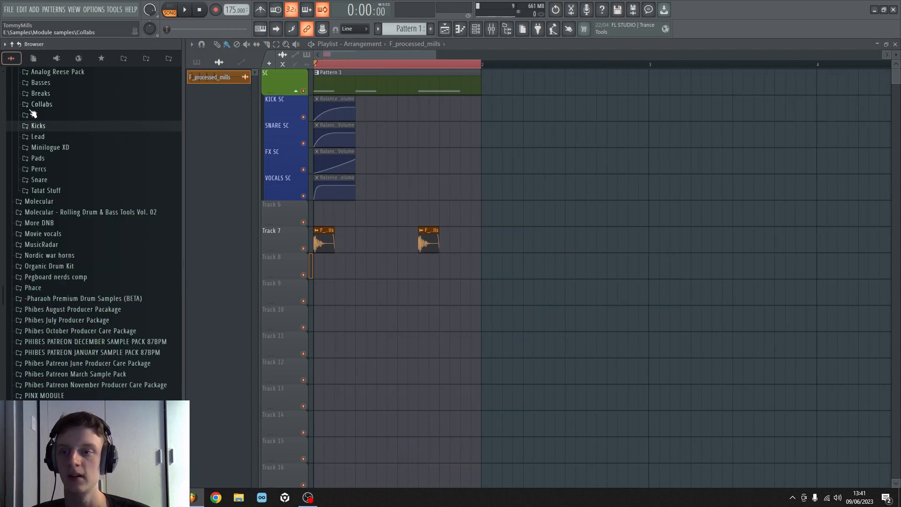
click(37, 180)
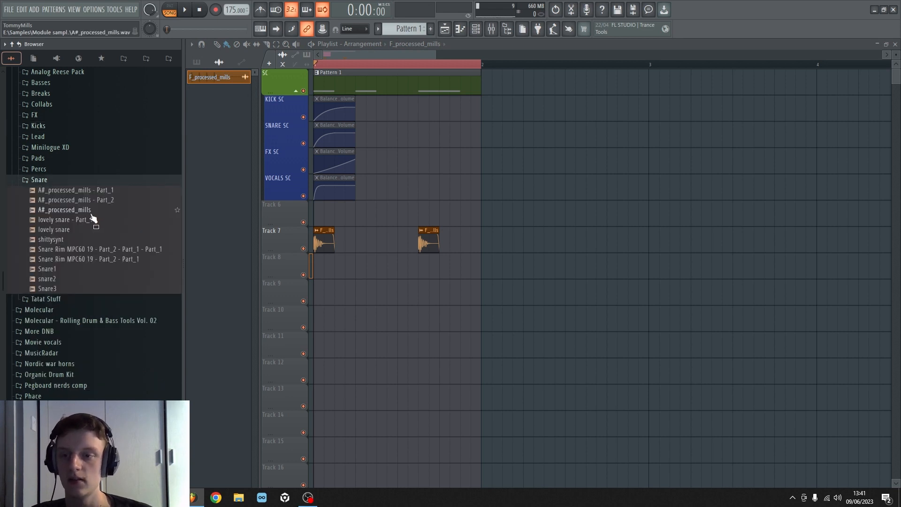
click(54, 211)
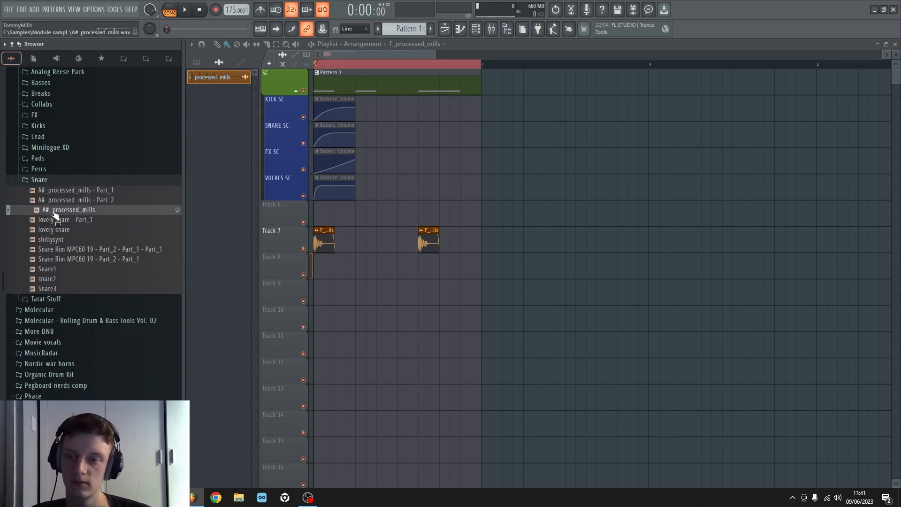
drag(55, 215, 371, 264)
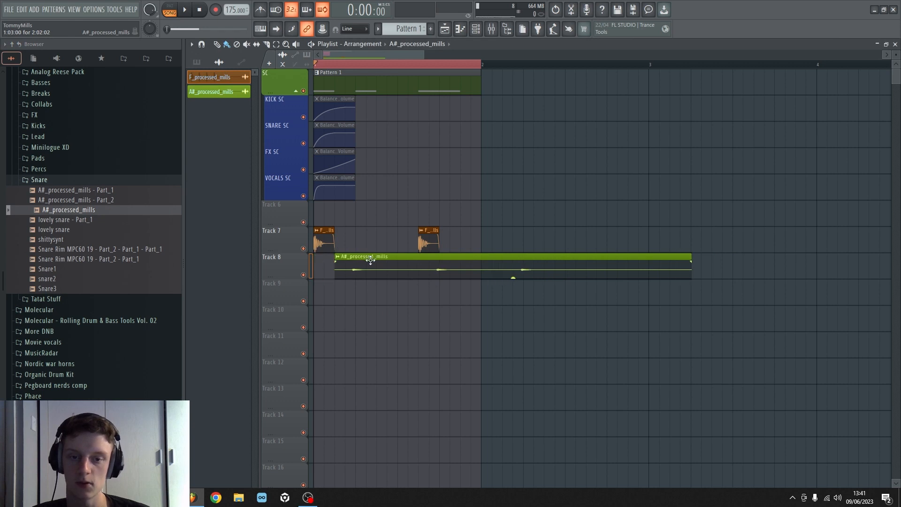
double_click(349, 276)
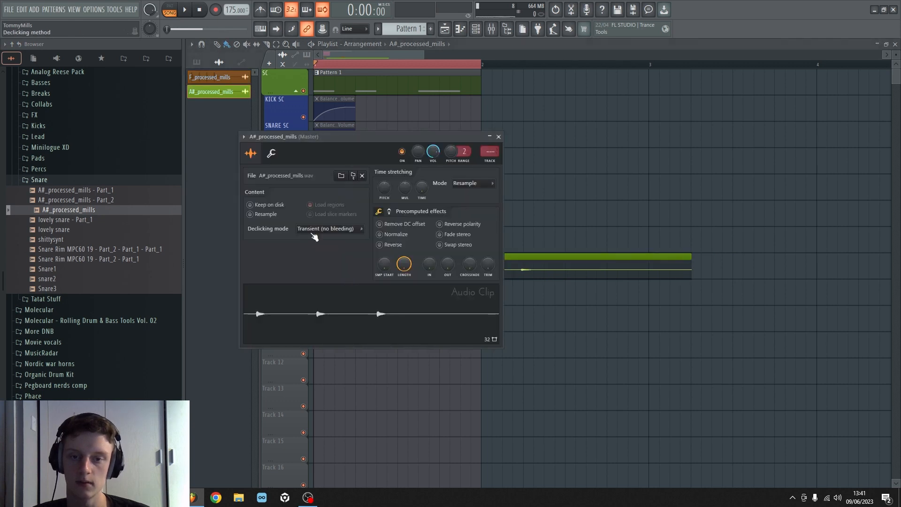
click(396, 238)
click(499, 136)
Align the snare clip's first hit with step 5 of bar 1 and trim the clip to that hit, two steps long
scroll(332, 55, up, 4)
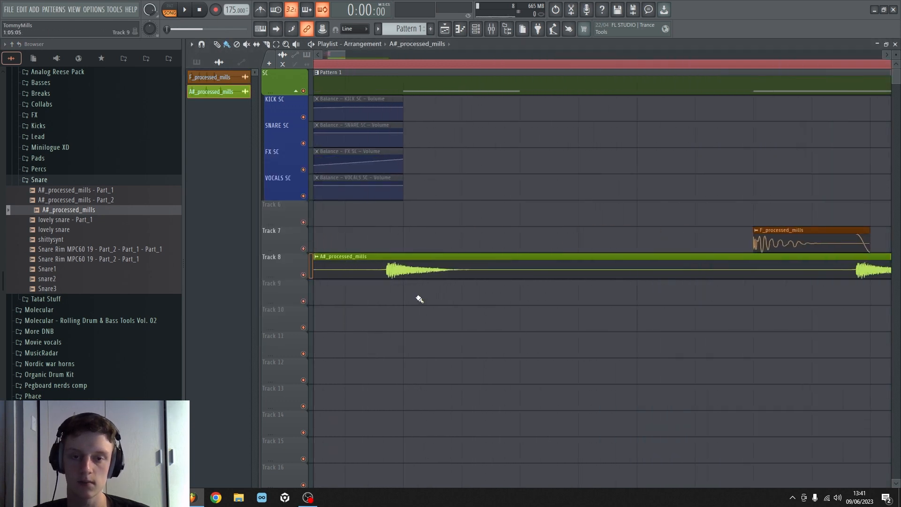
drag(419, 272, 436, 248)
key(c)
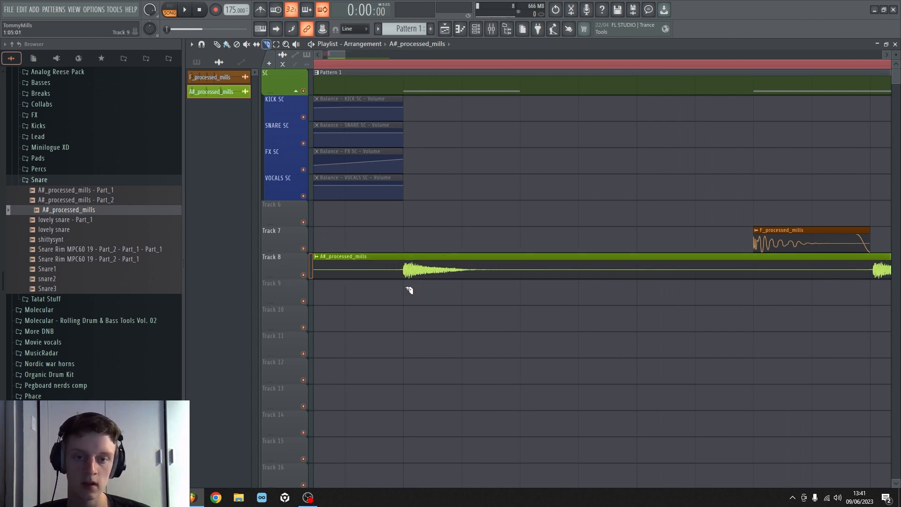
drag(410, 288, 405, 256)
drag(523, 289, 521, 228)
key(b)
right_click(389, 264)
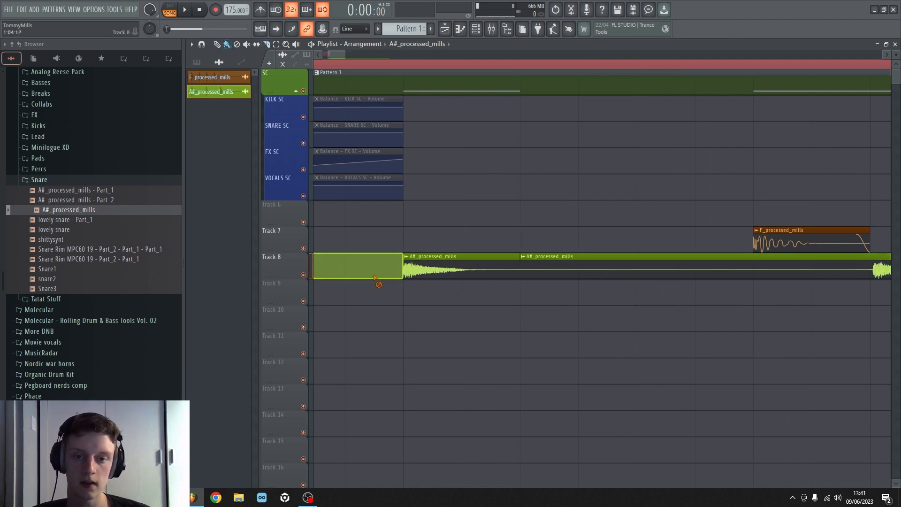
right_click(532, 273)
Add a second snare on Track 8 at step 13 of bar 1 and play back the kick and snare loop
scroll(460, 65, down, 3)
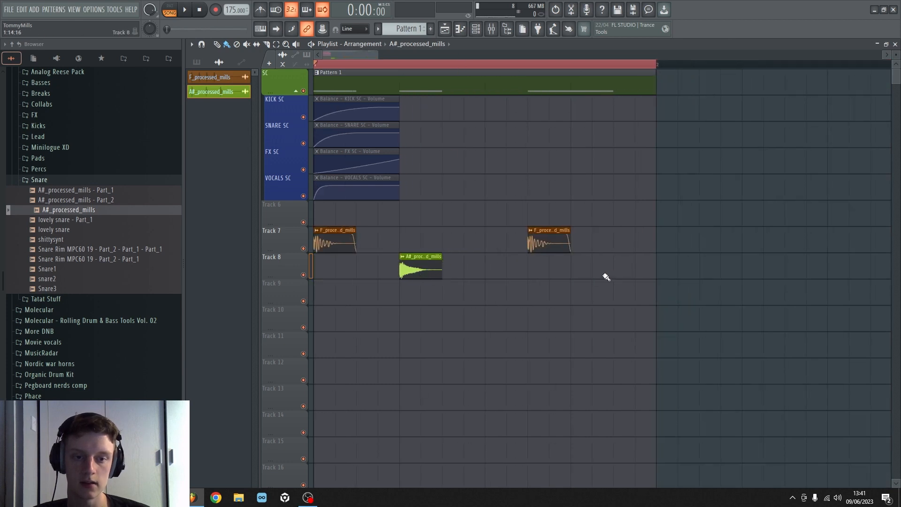
click(584, 272)
key(space)
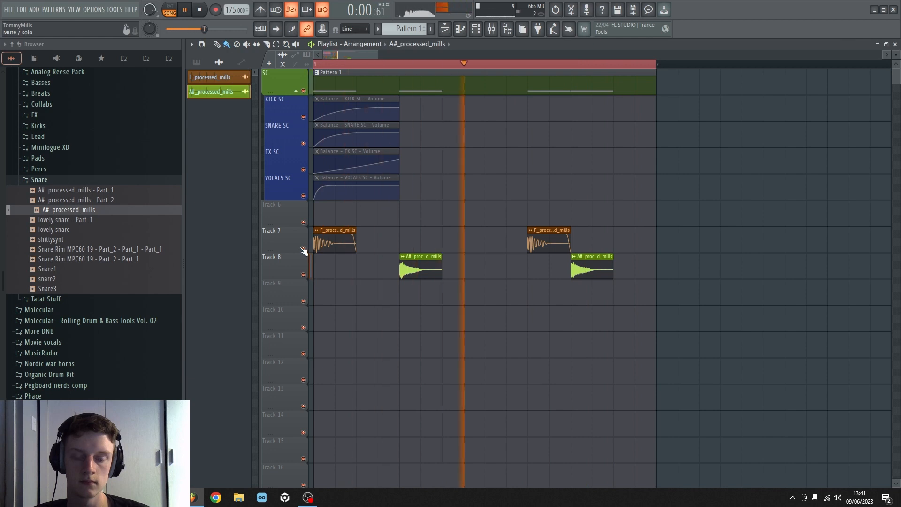
key(space)
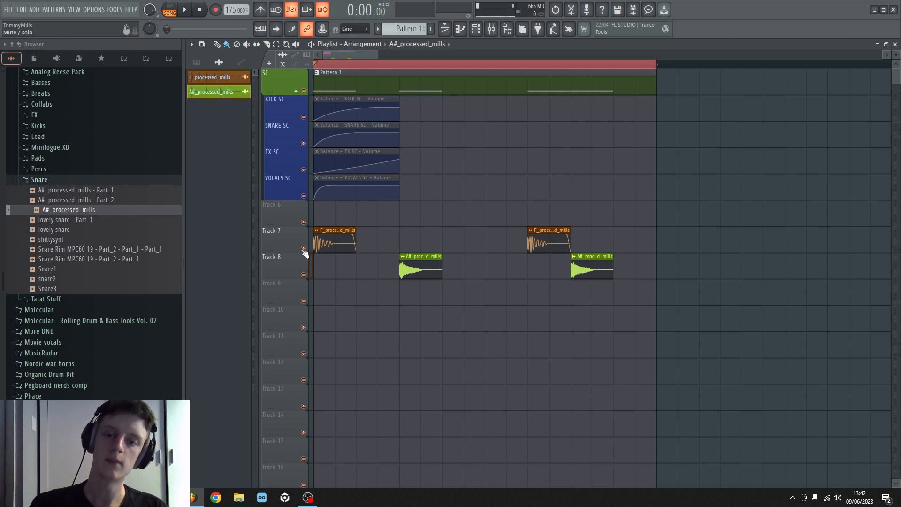
Open the kick clip's sample settings on Track 7, audition its waveform and close the settings
click(335, 230)
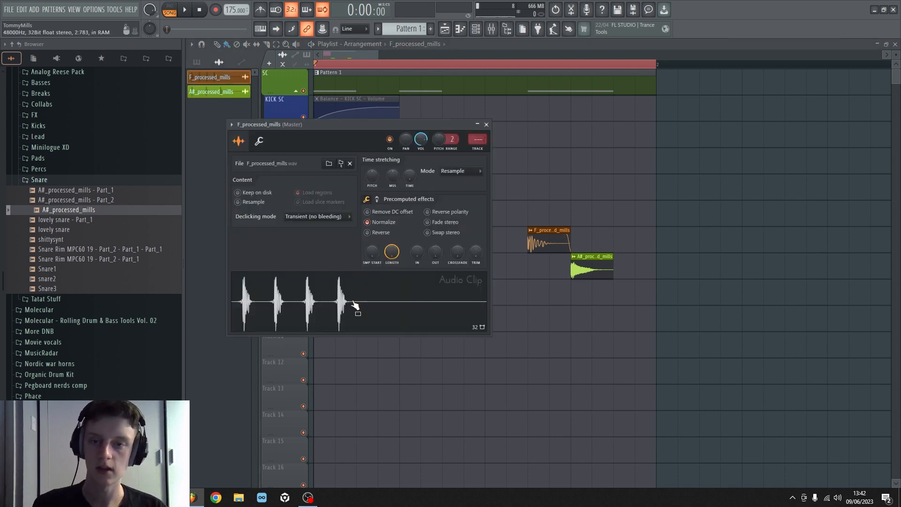
click(356, 305)
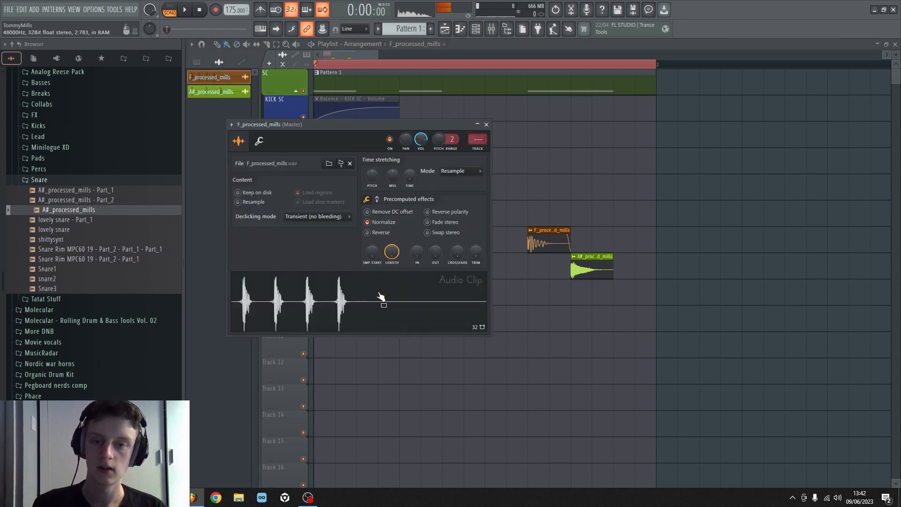
click(200, 12)
click(487, 125)
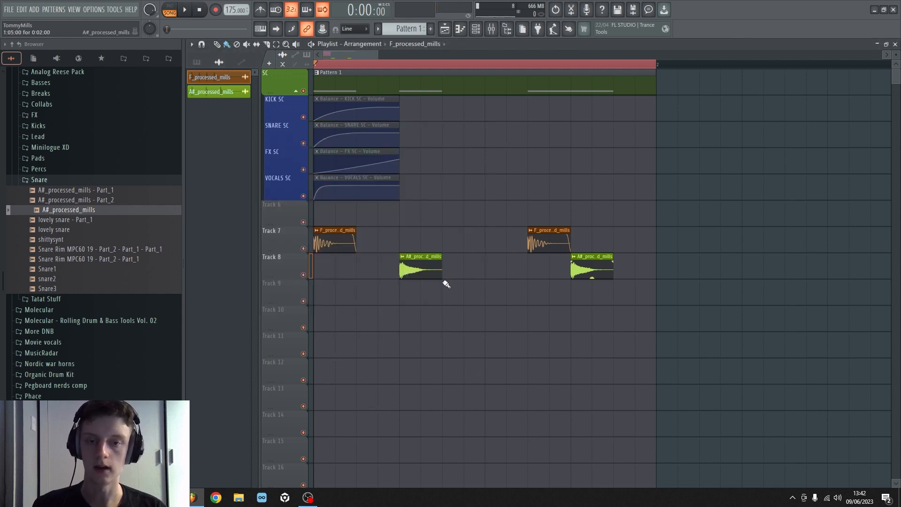
Open the snare clip's sample settings on Track 8, audition the snare sample and close the settings
double_click(429, 275)
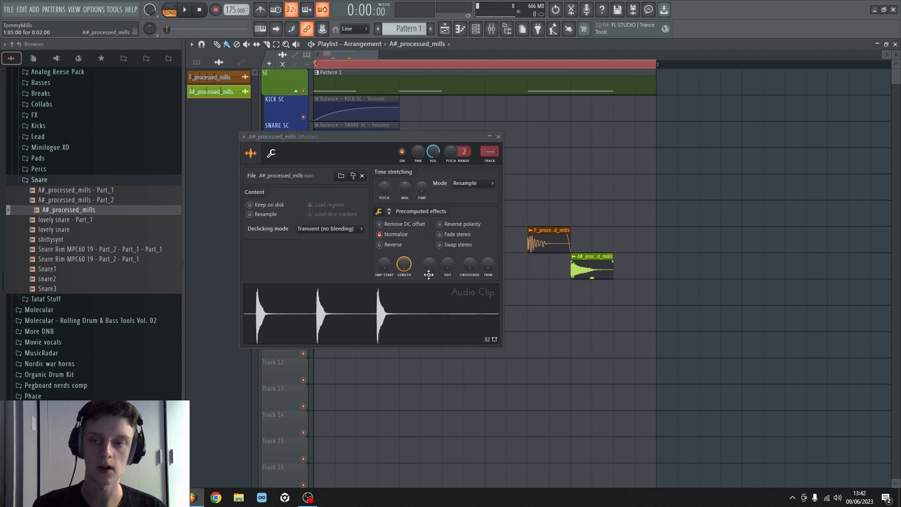
click(363, 300)
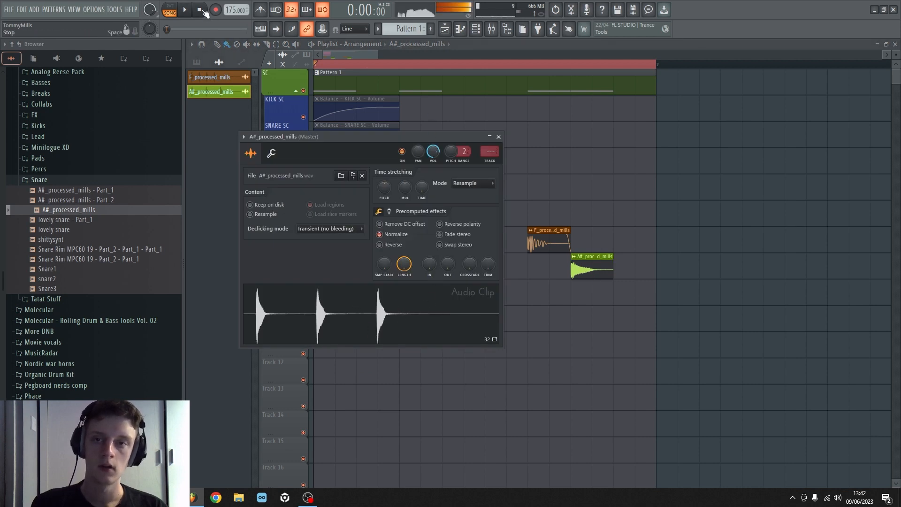
right_click(592, 130)
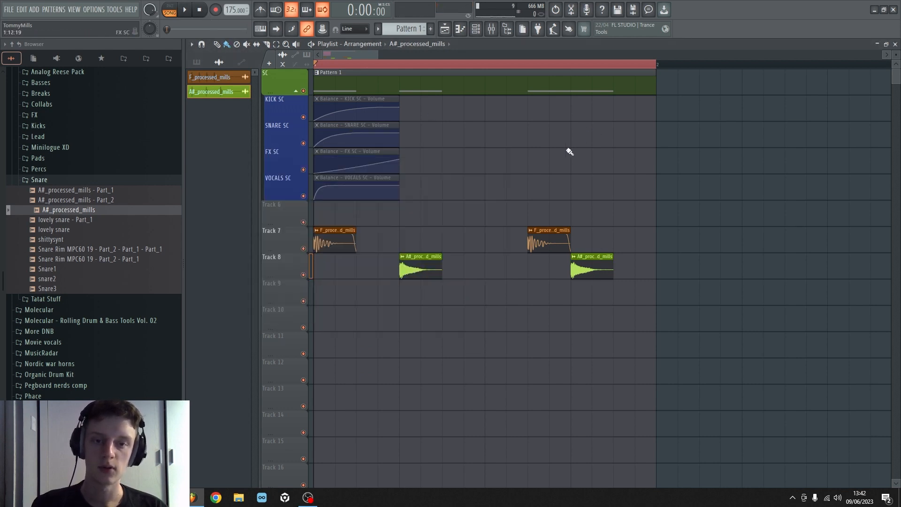
double_click(418, 268)
click(411, 301)
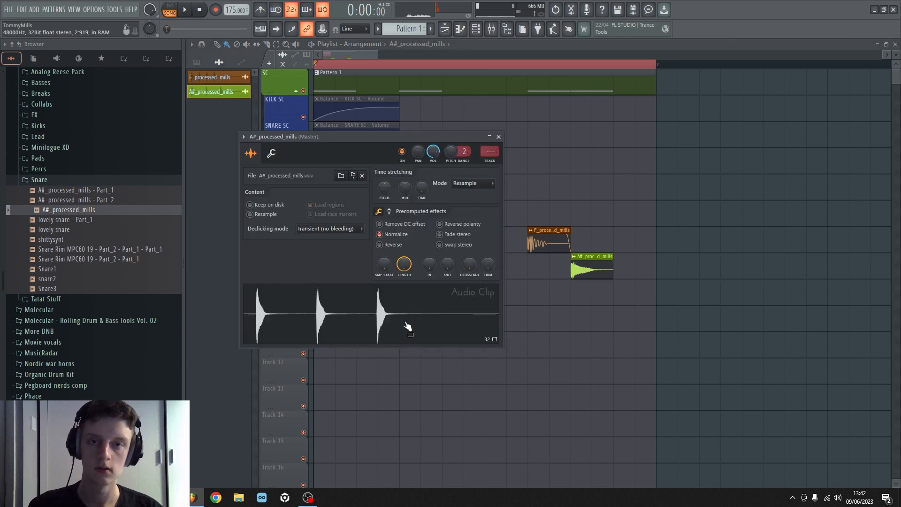
key(Escape)
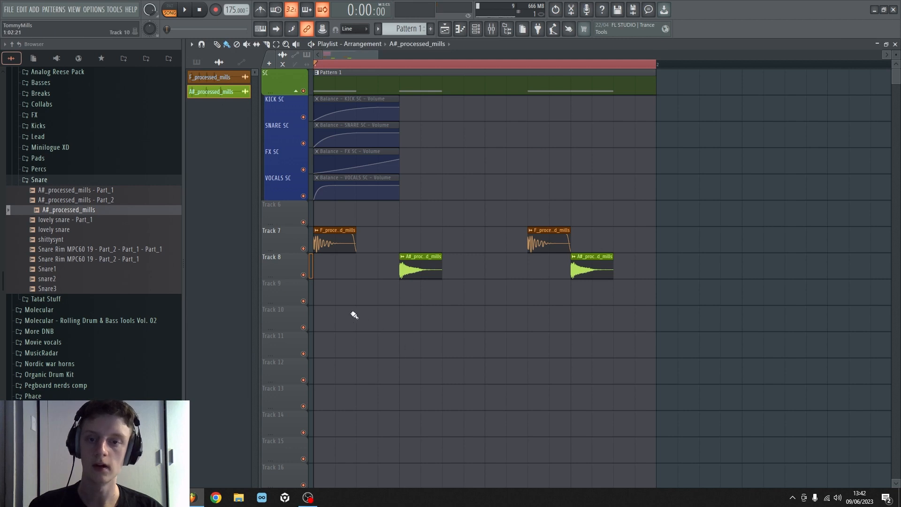
Solo Track 8 and play back the two snare hits on their own
right_click(304, 275)
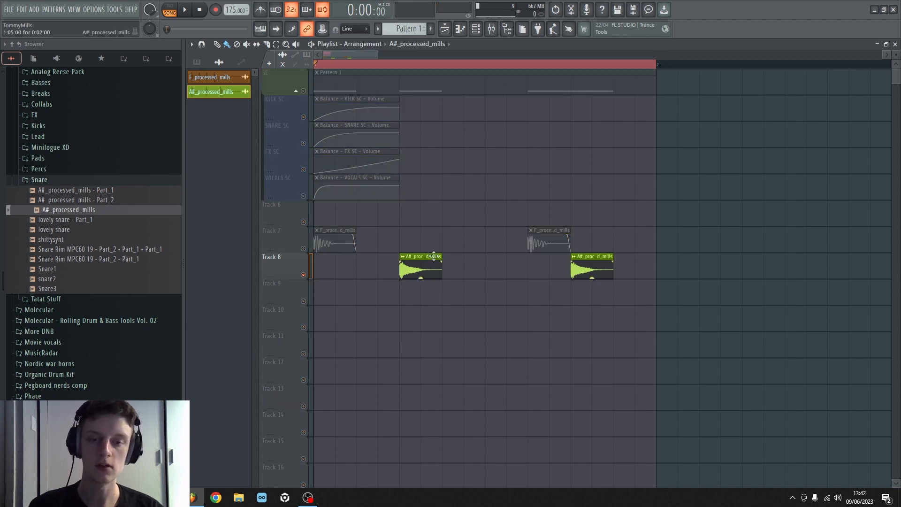
key(space)
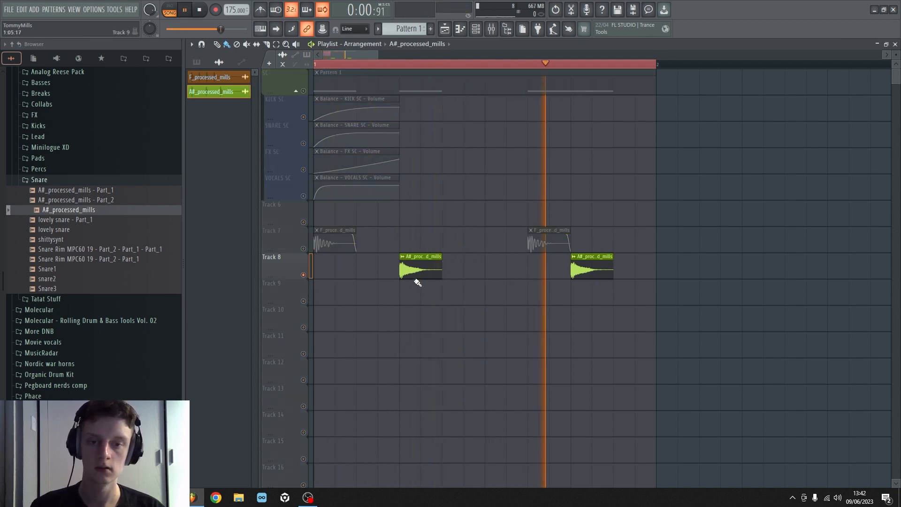
key(space)
mouse_move(438, 257)
mouse_down()
mouse_move(526, 258)
mouse_move(448, 255)
mouse_up()
key(space)
key(space)
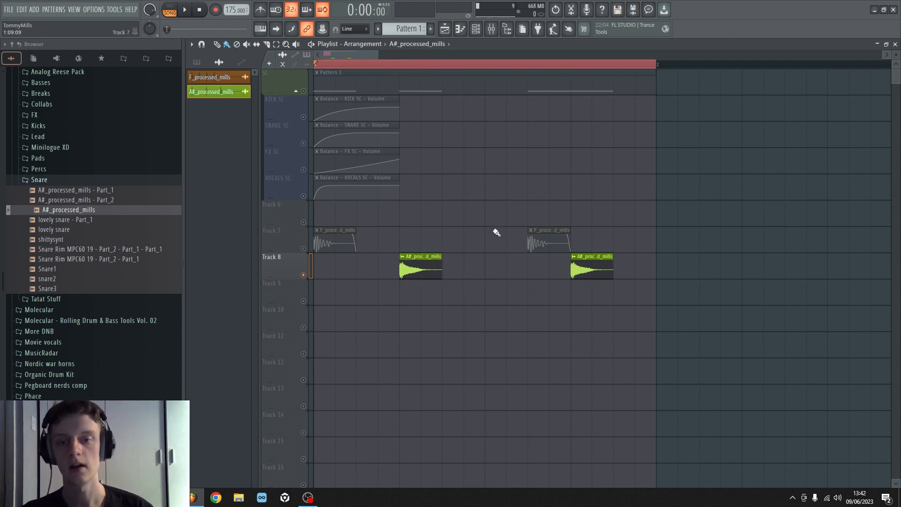
Unmute Track 7 and play back the kick together with the snare
click(304, 249)
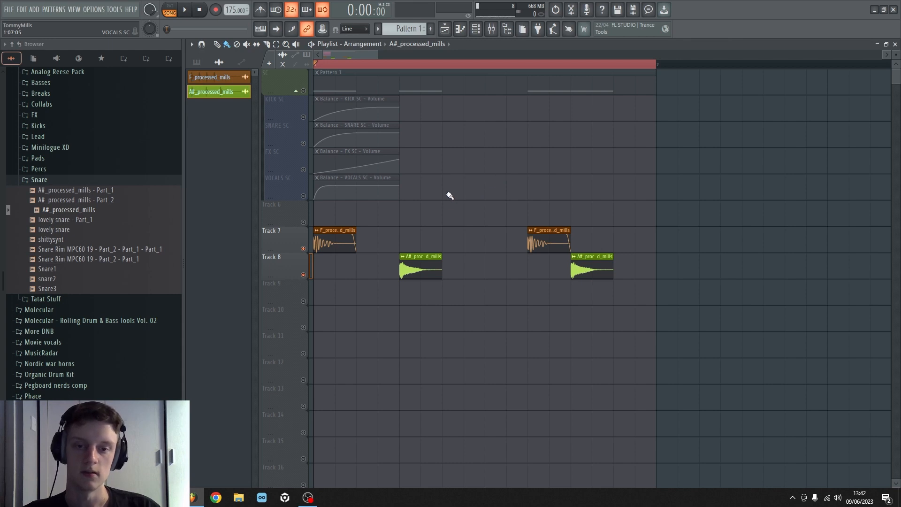
key(space)
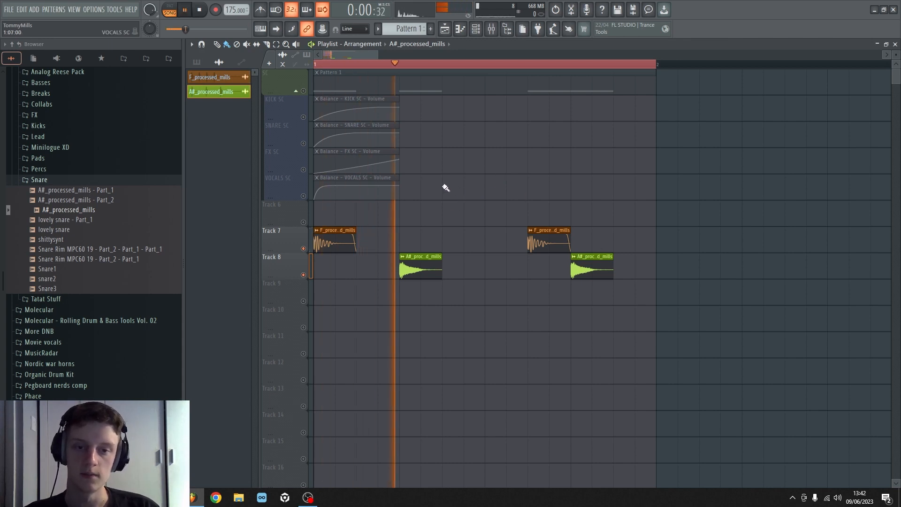
key(space)
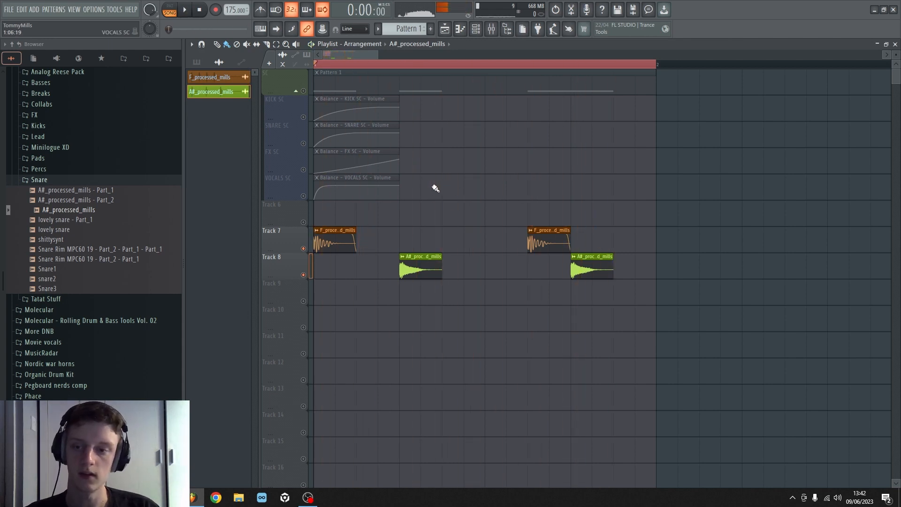
Collapse the Snare sample folder, look through the sample library and play back the kick and snare loop
click(79, 182)
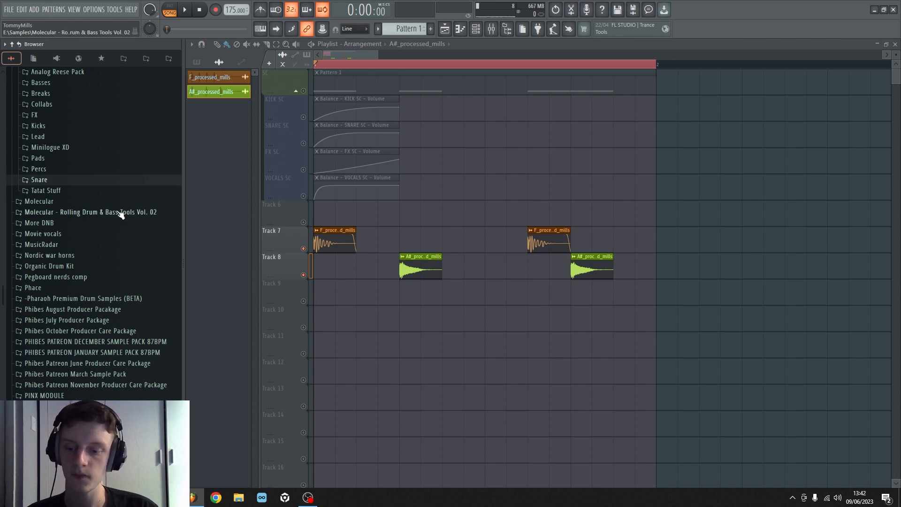
scroll(121, 220, up, 15)
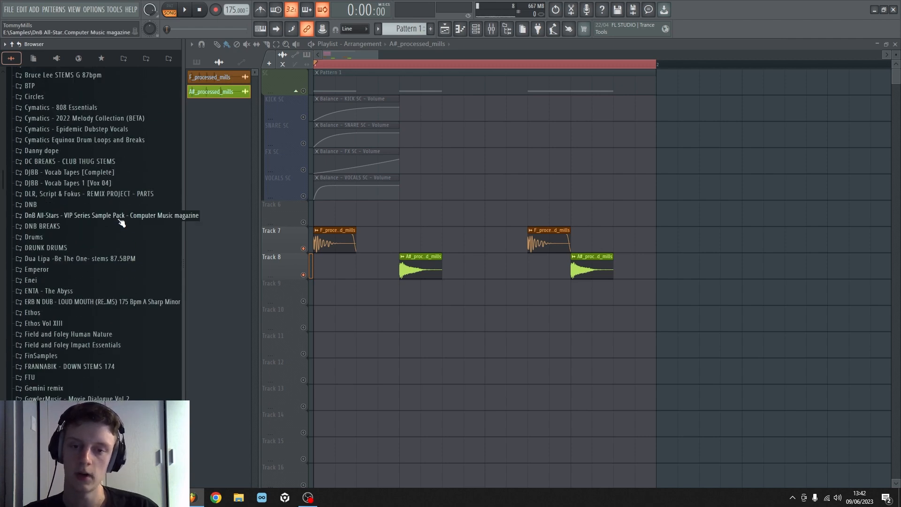
scroll(120, 223, down, 15)
mouse_move(184, 223)
mouse_down()
mouse_move(141, 224)
mouse_move(242, 231)
mouse_move(191, 229)
mouse_up()
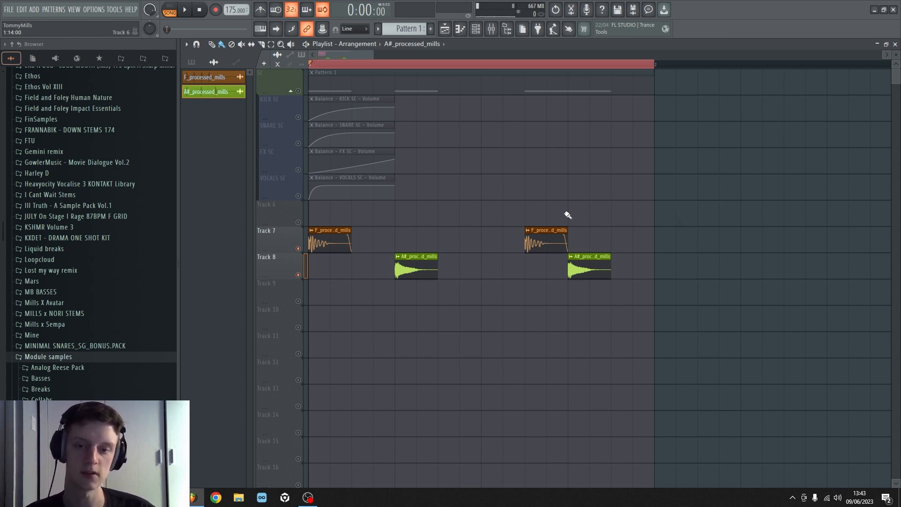
key(space)
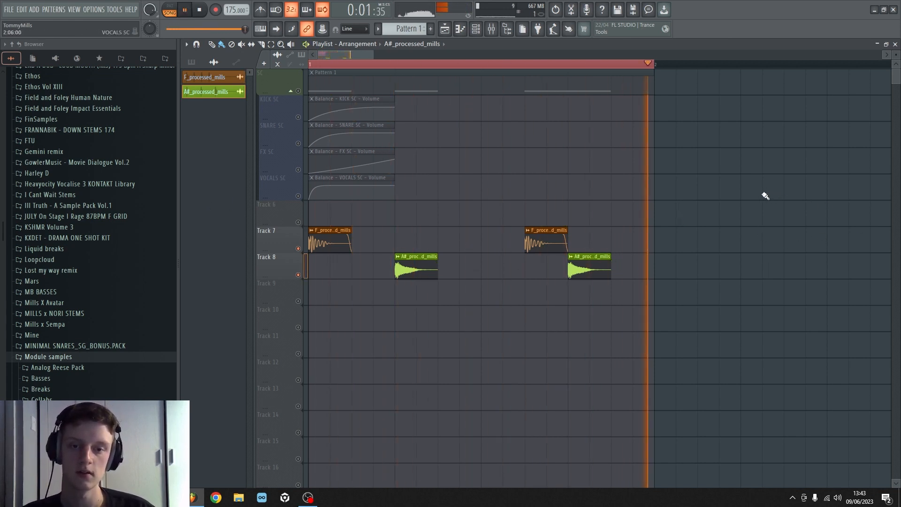
key(space)
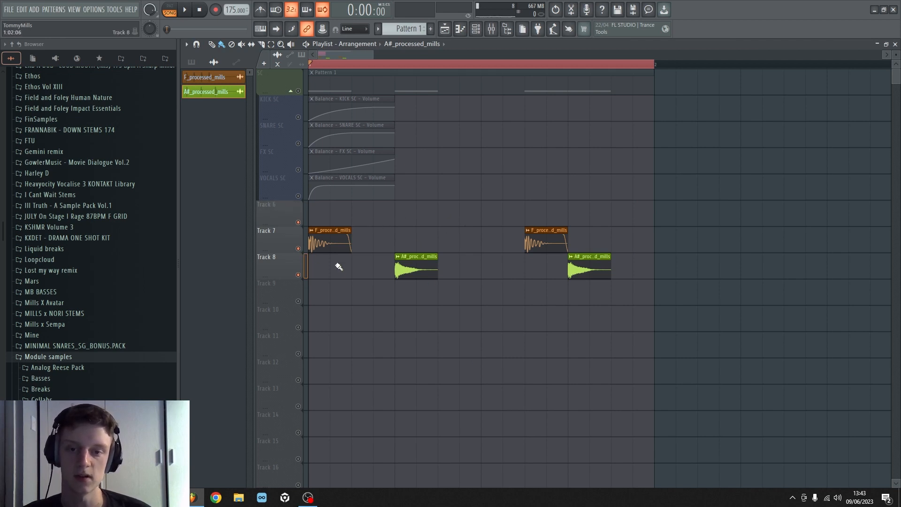
With Track 6 unmuted, move all four kick and snare clips up one track, onto Tracks 6 and 7
key(r)
click(553, 152)
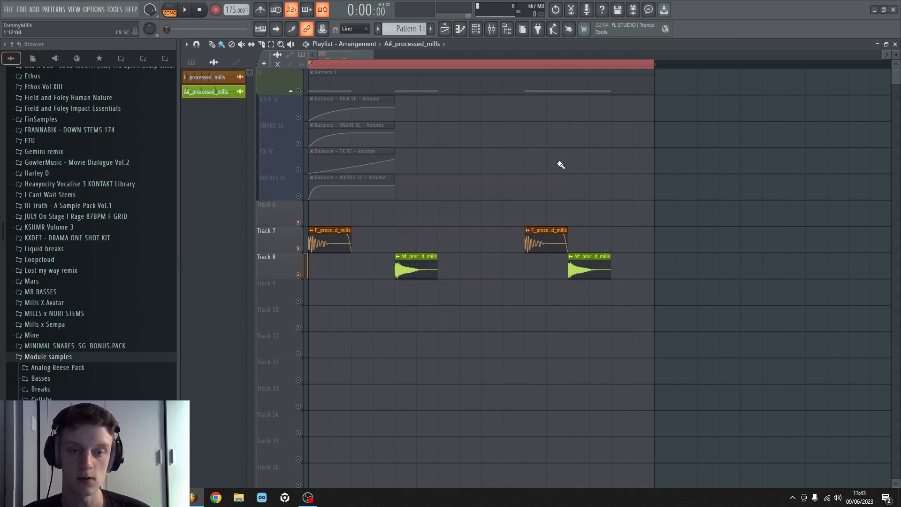
drag(644, 271, 223, 235)
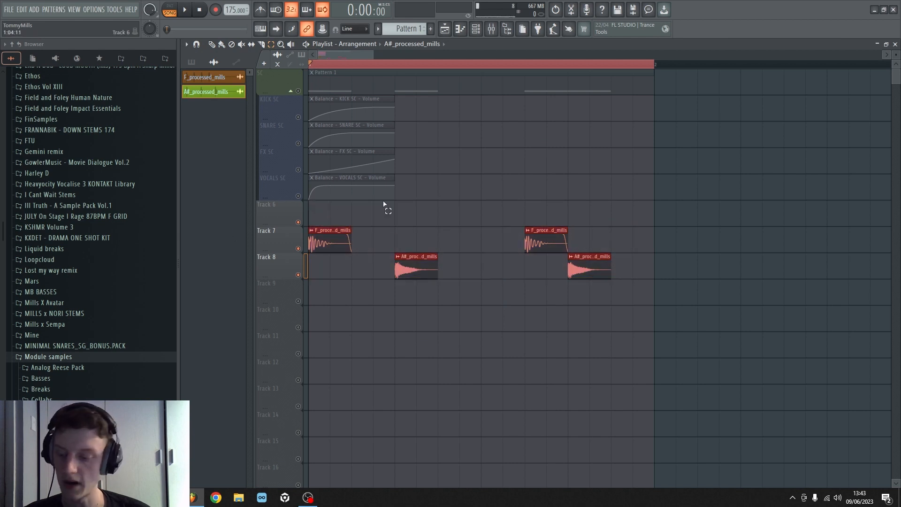
key(shift+Up)
click(532, 183)
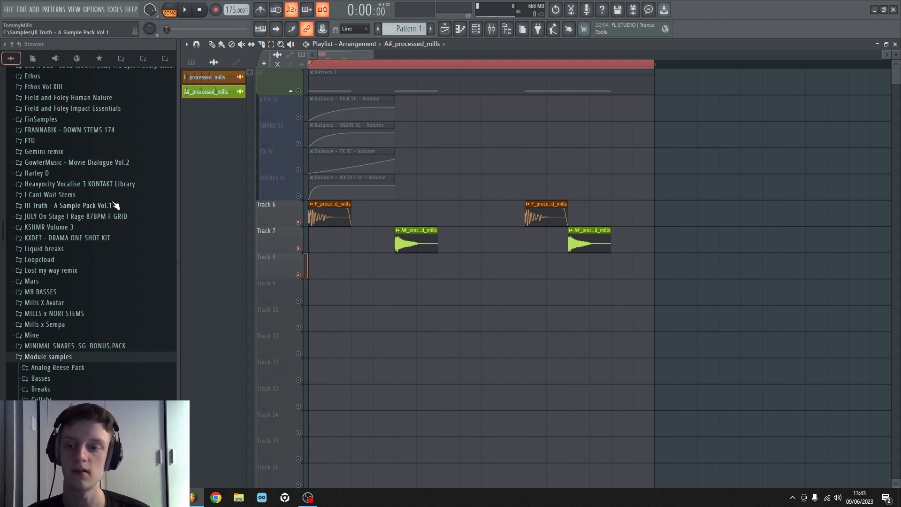
Look through the sample library and the Module samples subfolders for further drum sounds, and collapse the Module samples folder
scroll(96, 228, down, 3)
scroll(57, 263, down, 2)
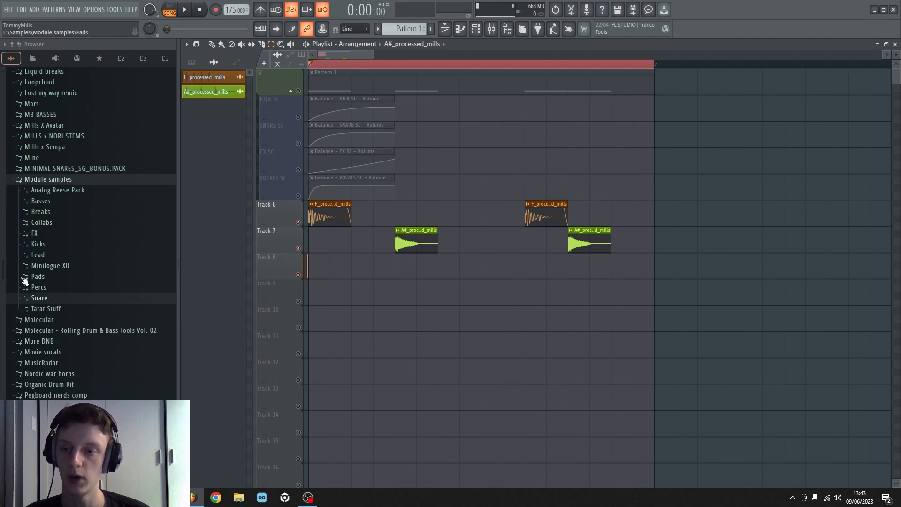
key(space)
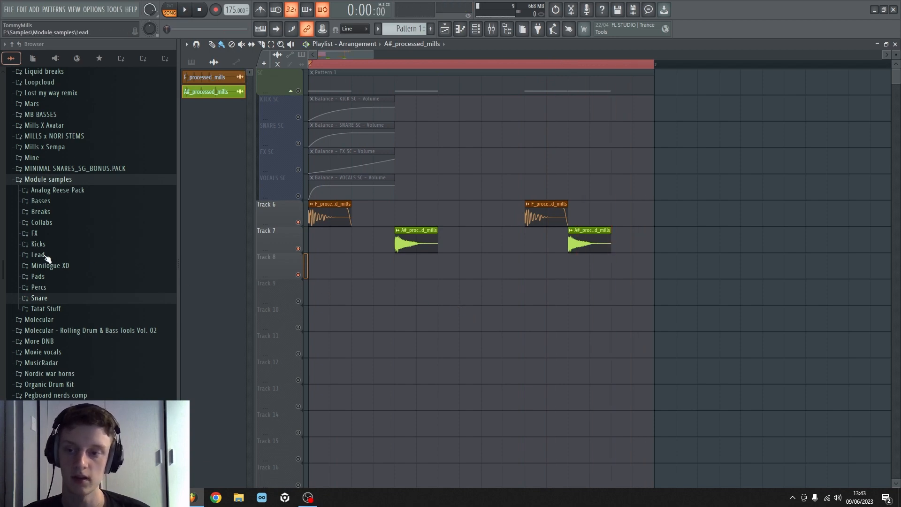
click(75, 179)
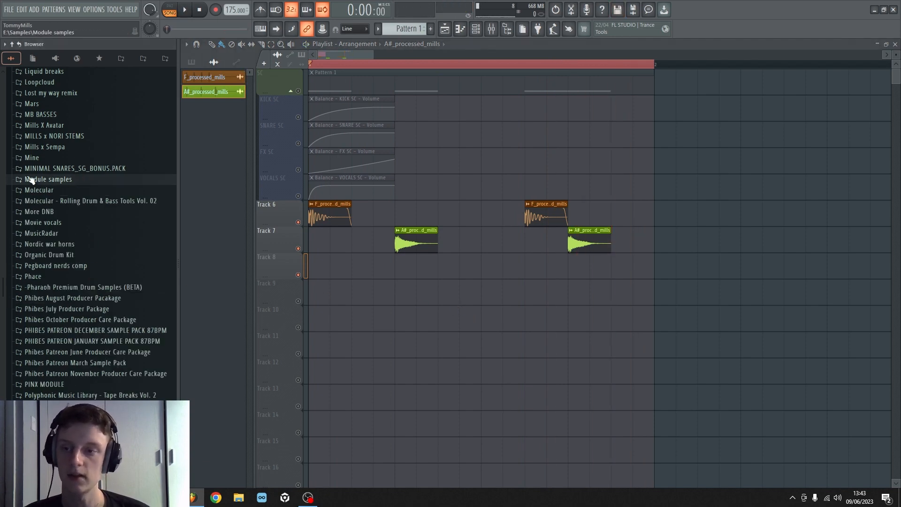
scroll(76, 211, up, 7)
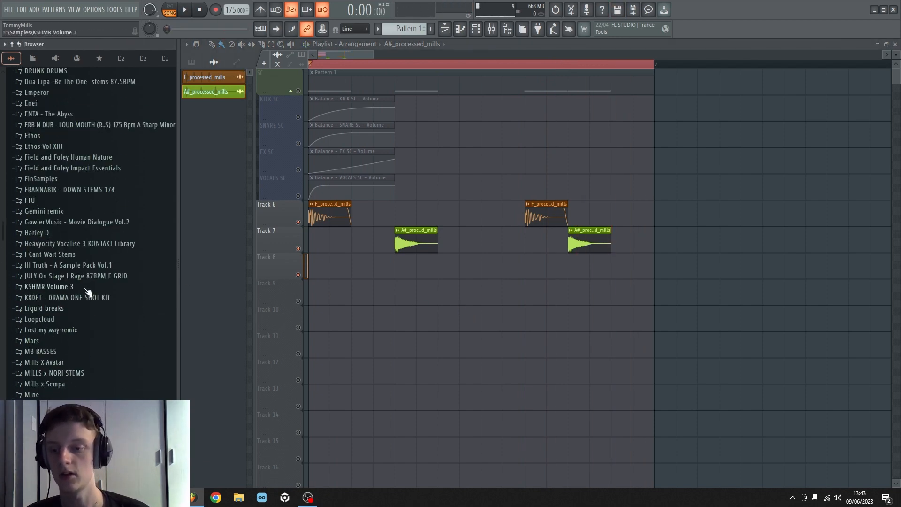
scroll(89, 294, down, 5)
click(58, 291)
scroll(47, 303, down, 4)
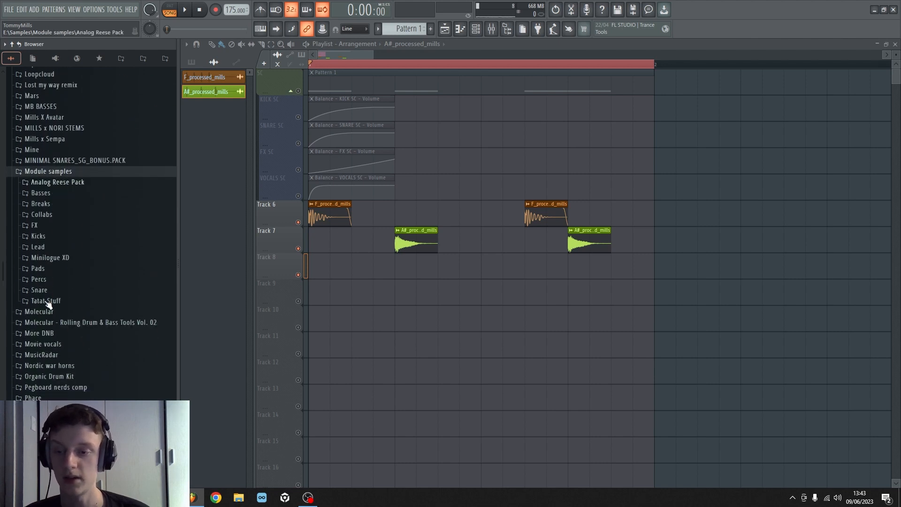
click(50, 172)
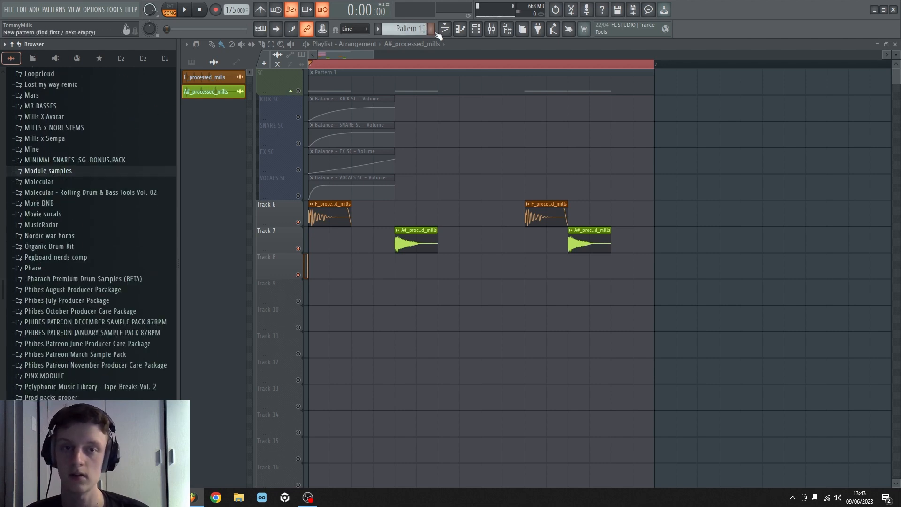
Add a Serum_x64 instrument channel to the channel rack
click(476, 29)
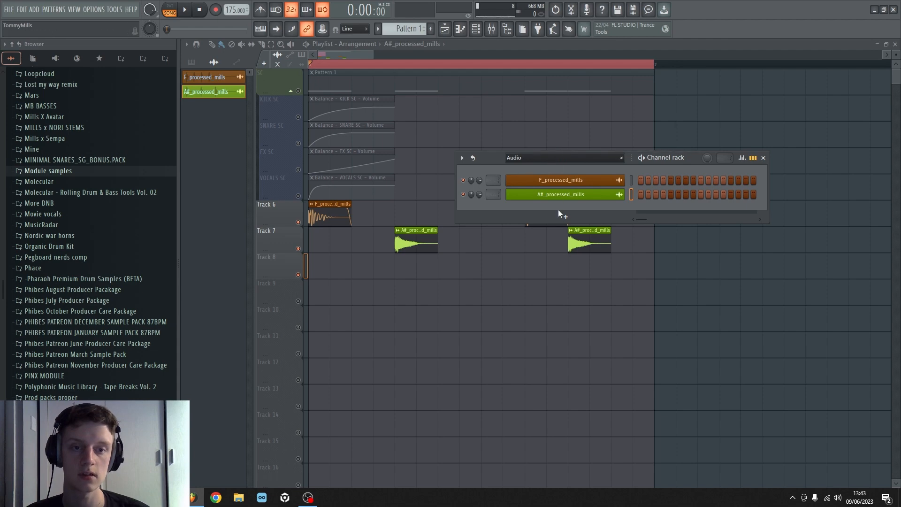
click(559, 211)
click(609, 251)
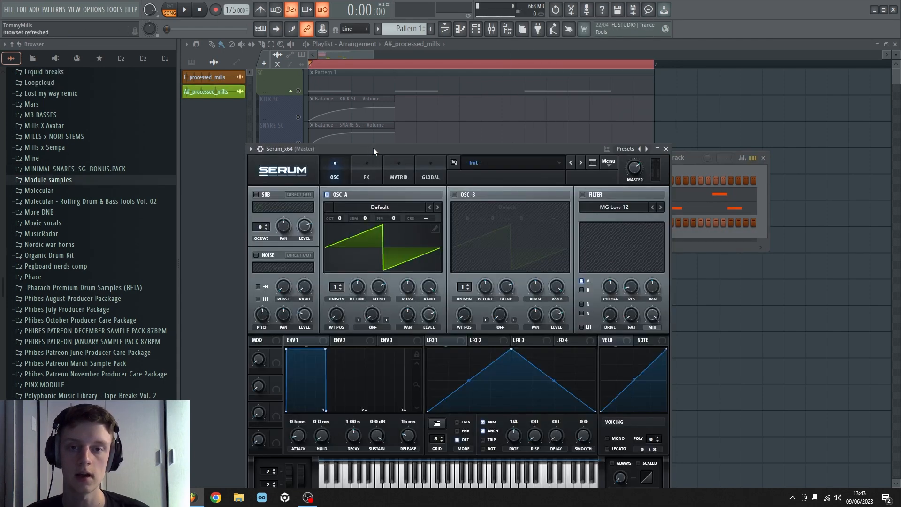
Load the millshat2 preset from Serum's User presets and show its effects page
drag(374, 148, 237, 131)
click(416, 148)
mouse_move(549, 184)
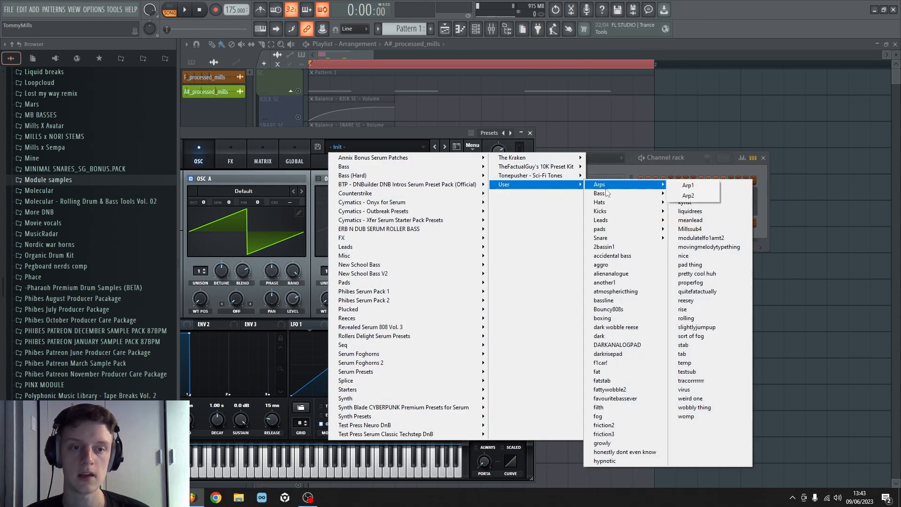
mouse_move(655, 206)
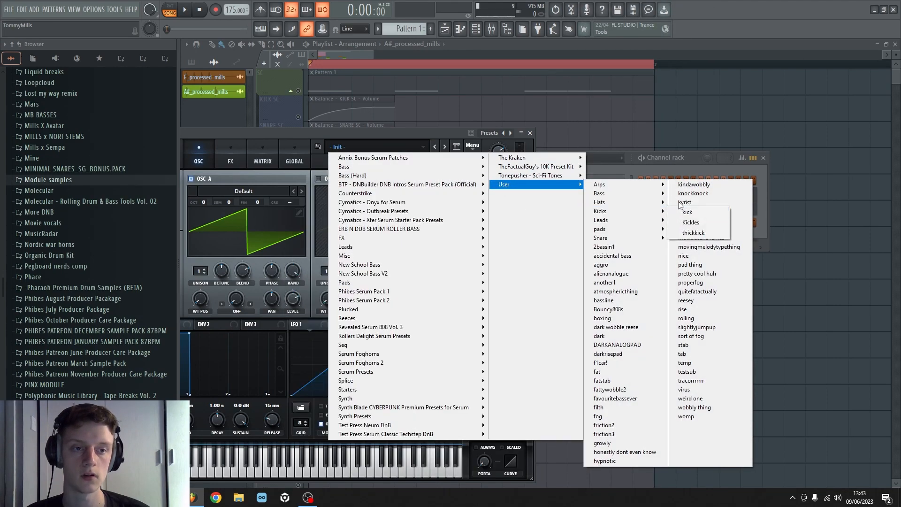
click(695, 212)
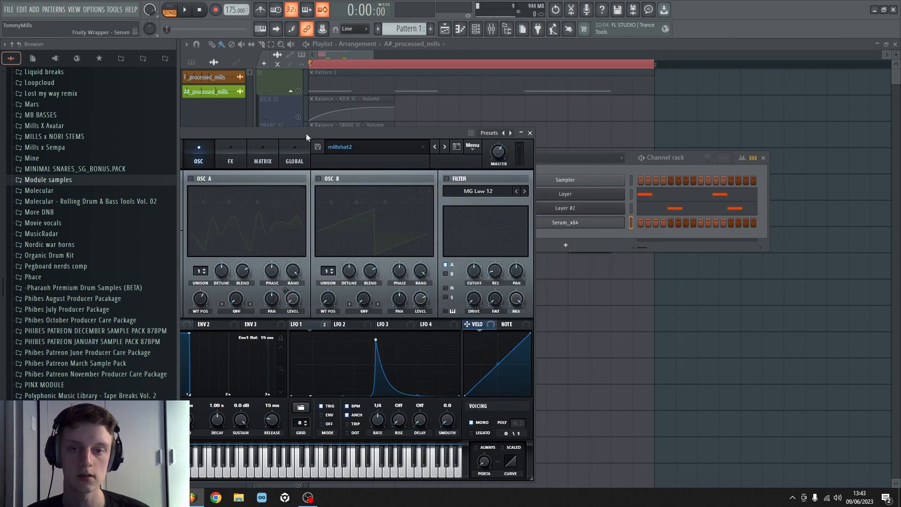
drag(306, 133, 451, 109)
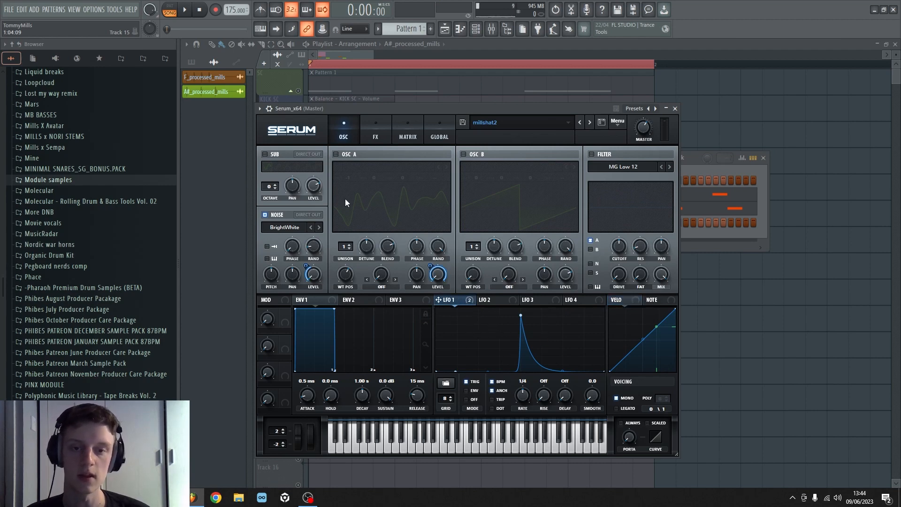
click(377, 133)
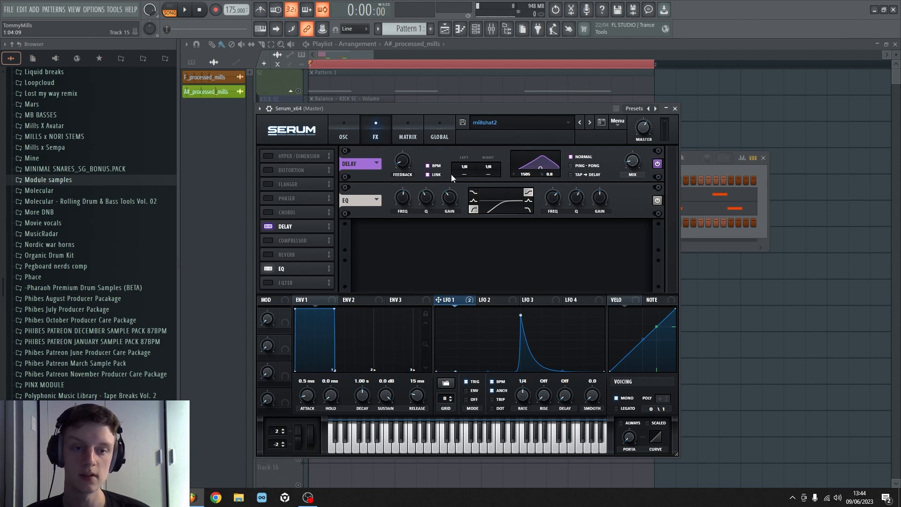
Create a second pattern and add a half-beat C6 note at its start in the Serum_x64 piano roll
click(344, 134)
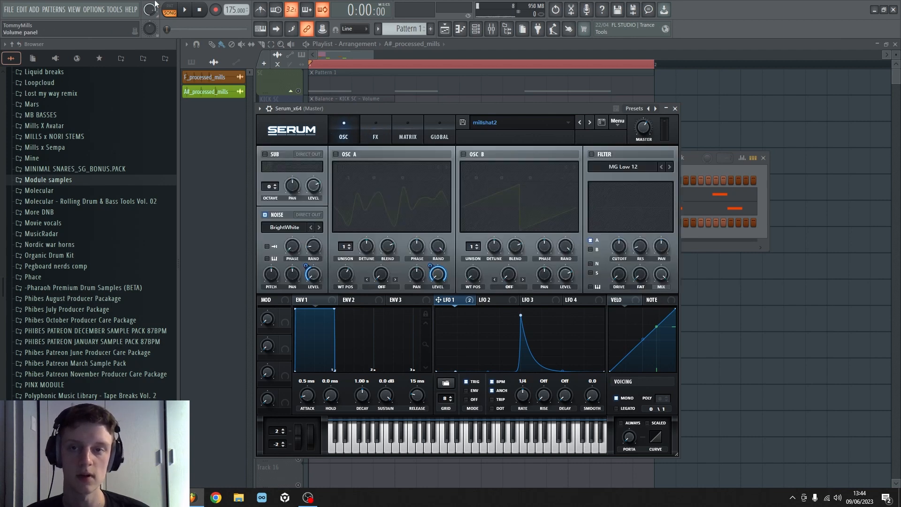
key(space)
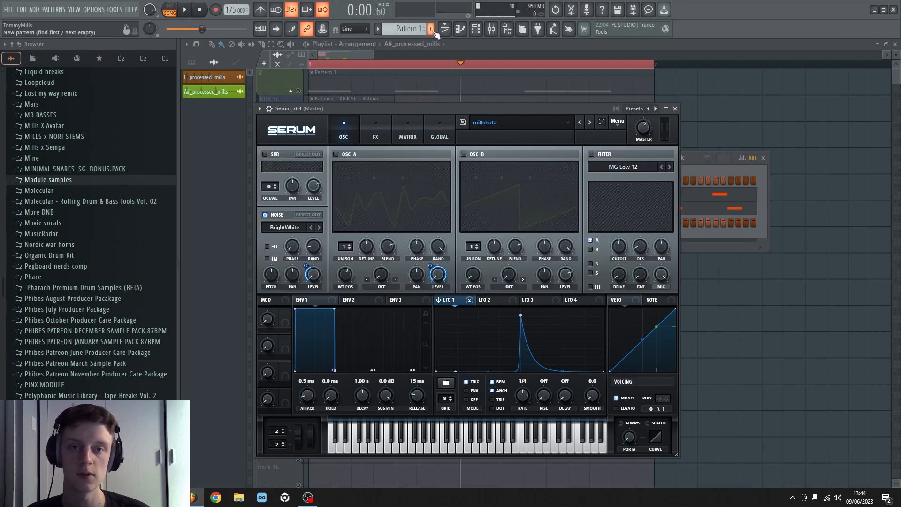
click(430, 29)
click(475, 29)
click(461, 29)
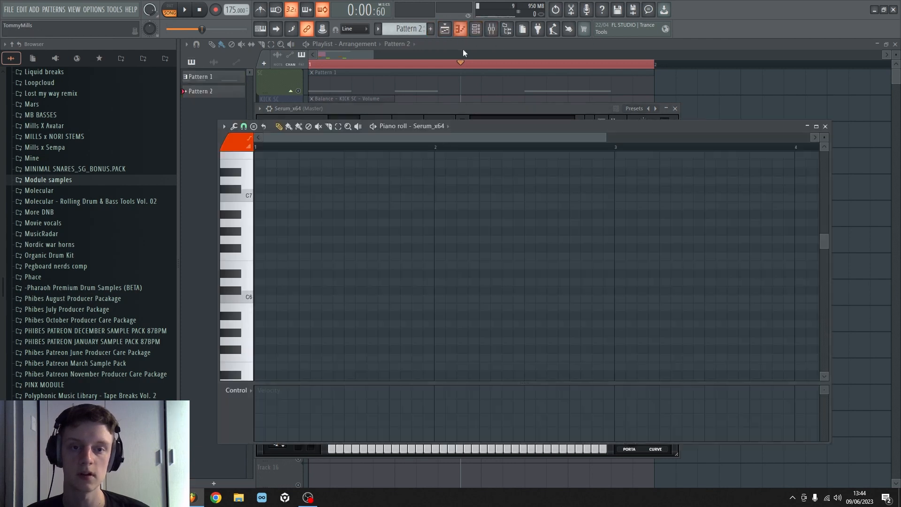
mouse_move(303, 296)
mouse_down()
mouse_move(209, 295)
mouse_move(263, 277)
mouse_up()
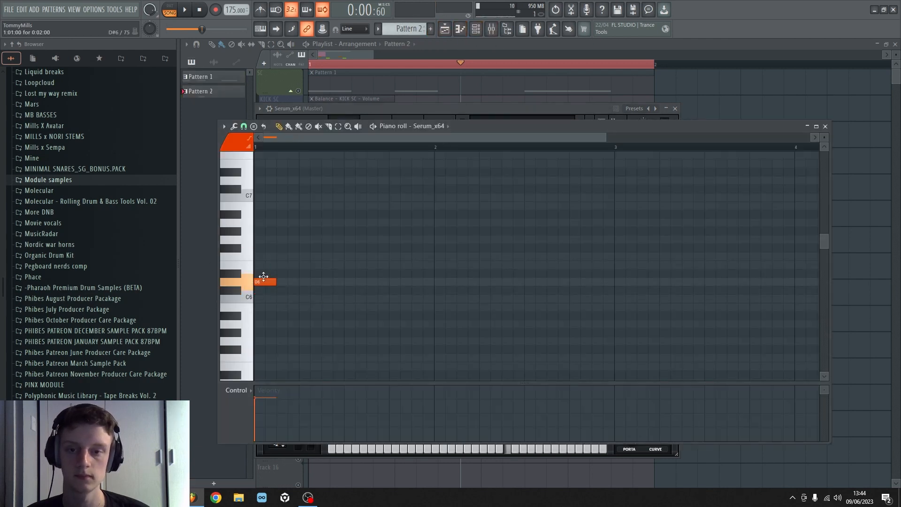
Try placing Pattern 2 as a clip on Track 8 partway through bar 1, and play back the arrangement
click(717, 74)
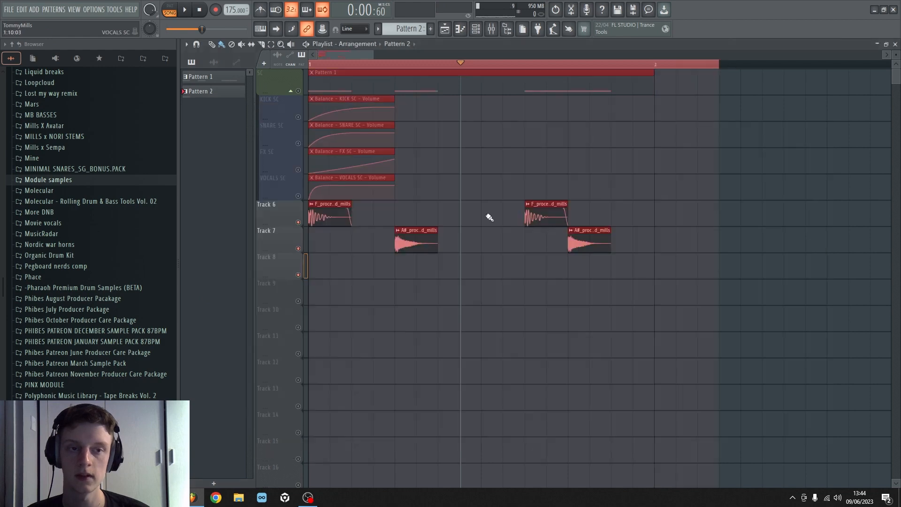
click(489, 300)
drag(489, 299, 508, 271)
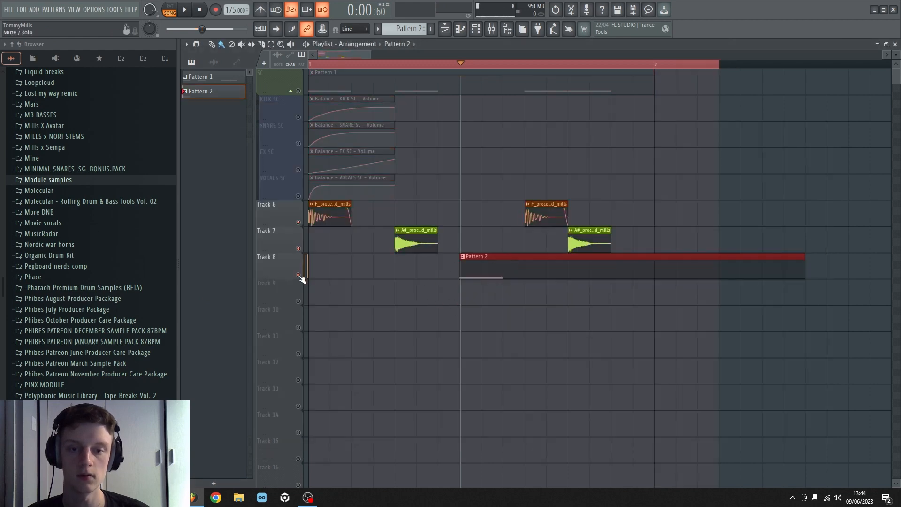
click(199, 8)
key(space)
key(space)
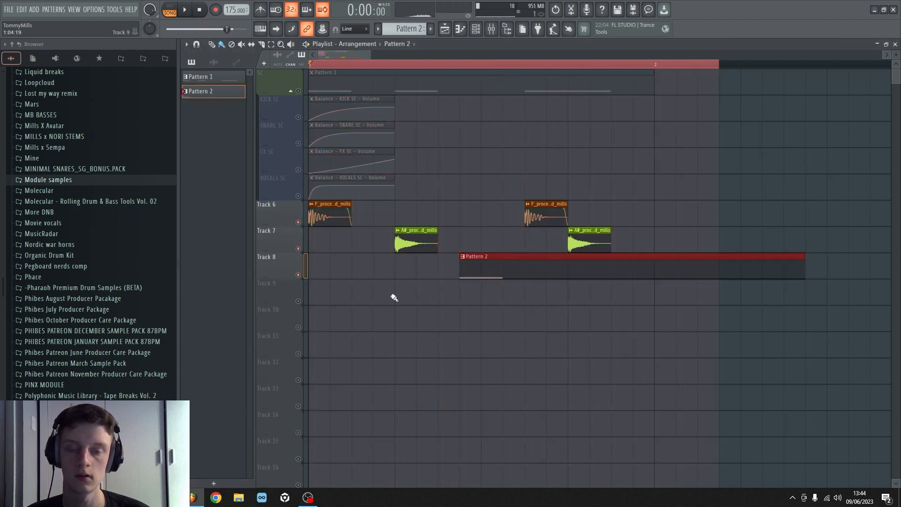
key(space)
key(space)
Lengthen the C6 note in Pattern 2 to one beat, play it back, and delete the pattern's clip from Track 8
double_click(534, 274)
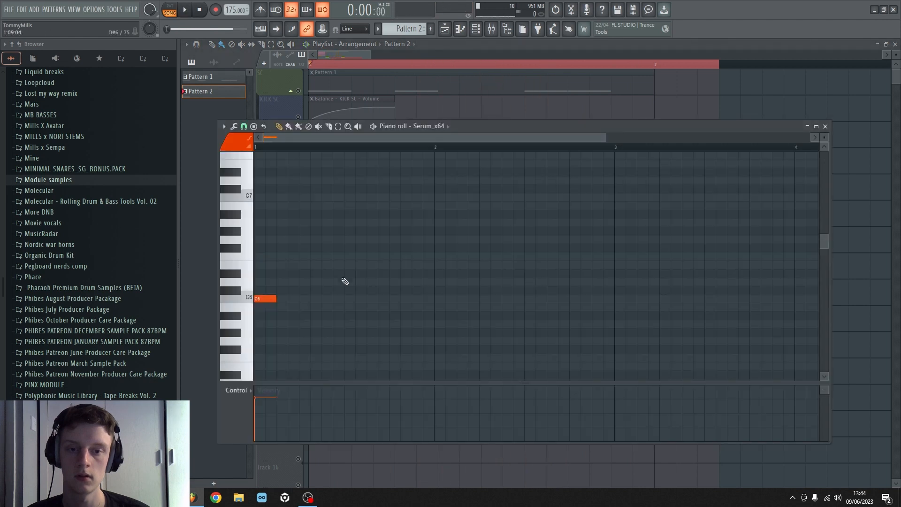
drag(275, 299, 298, 298)
key(space)
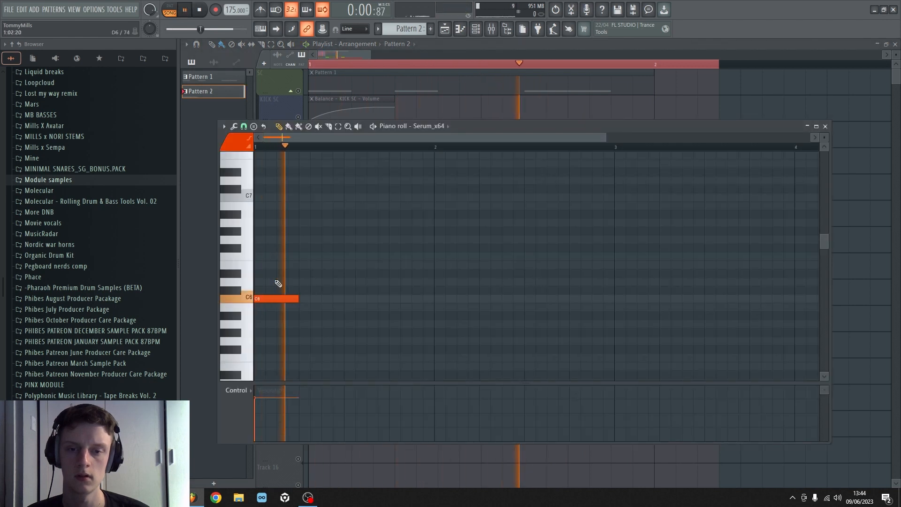
click(826, 127)
key(space)
right_click(493, 264)
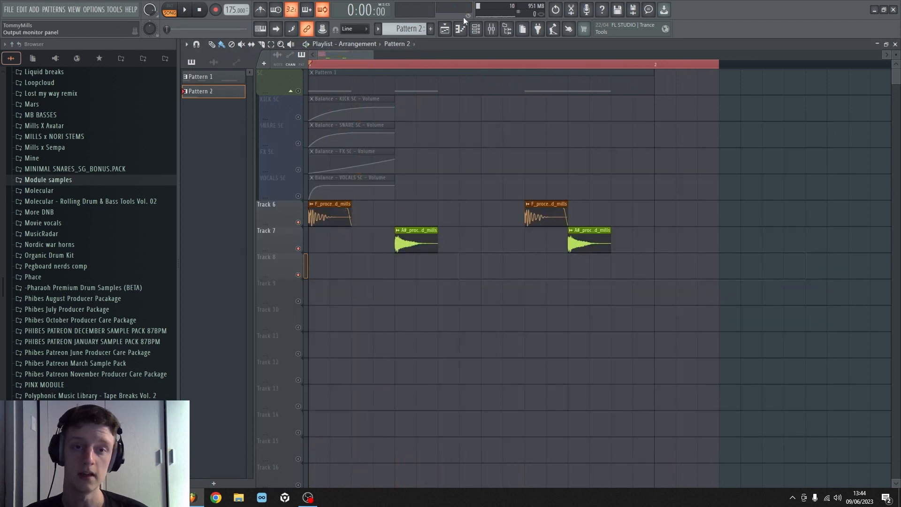
Switch the Serum_x64 channel to the millshat1# preset and audition a note on its keyboard
click(476, 29)
click(536, 222)
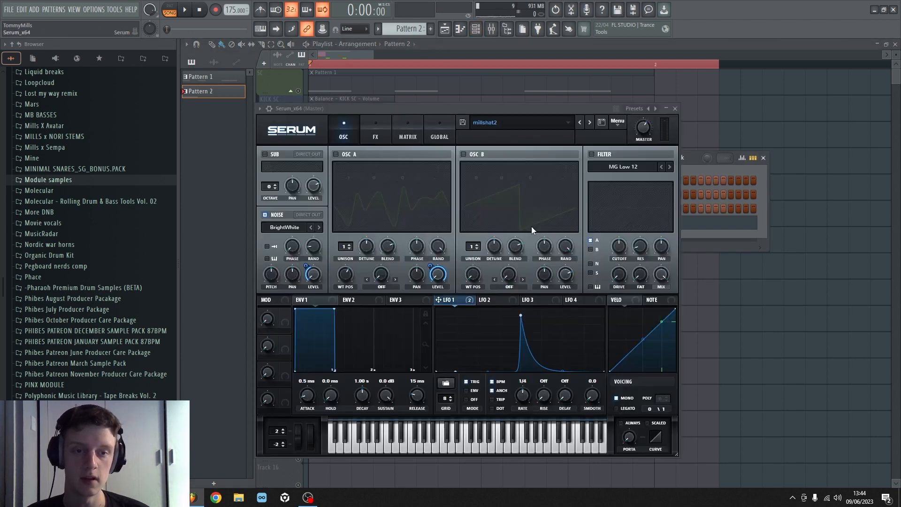
click(581, 123)
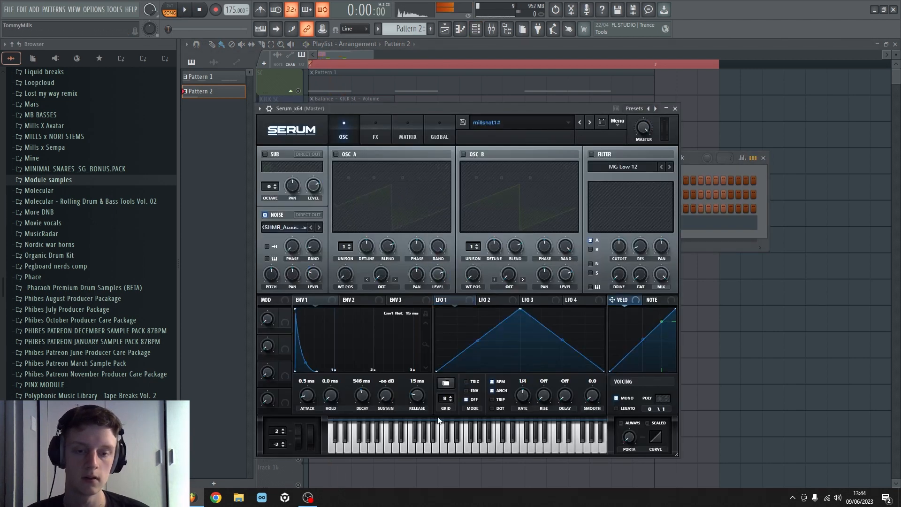
click(424, 449)
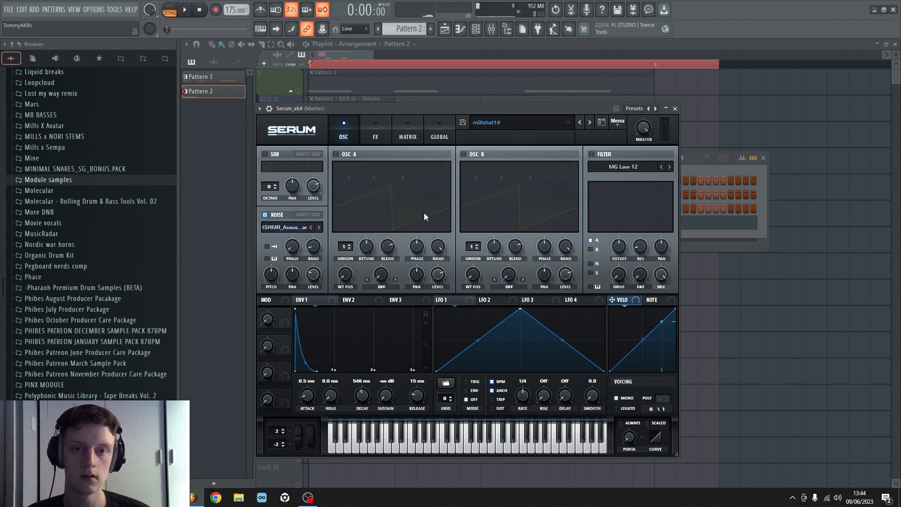
Check the sample categories of Serum's noise oscillator, audition the sound, and close the Serum and piano roll windows
click(461, 29)
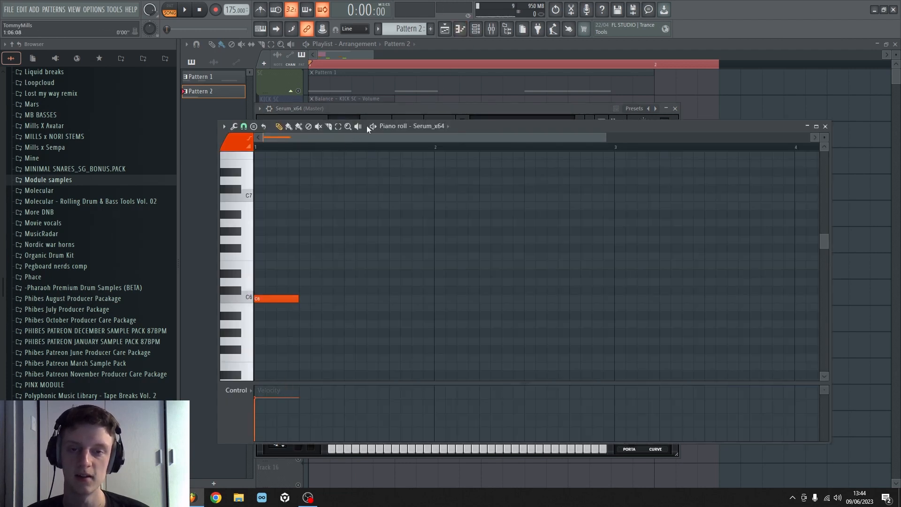
click(448, 126)
drag(528, 106, 524, 103)
click(283, 227)
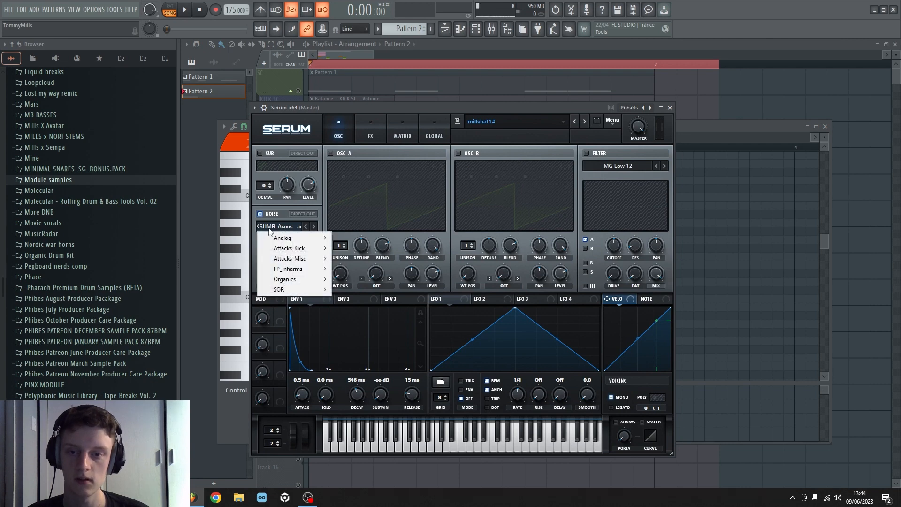
click(320, 210)
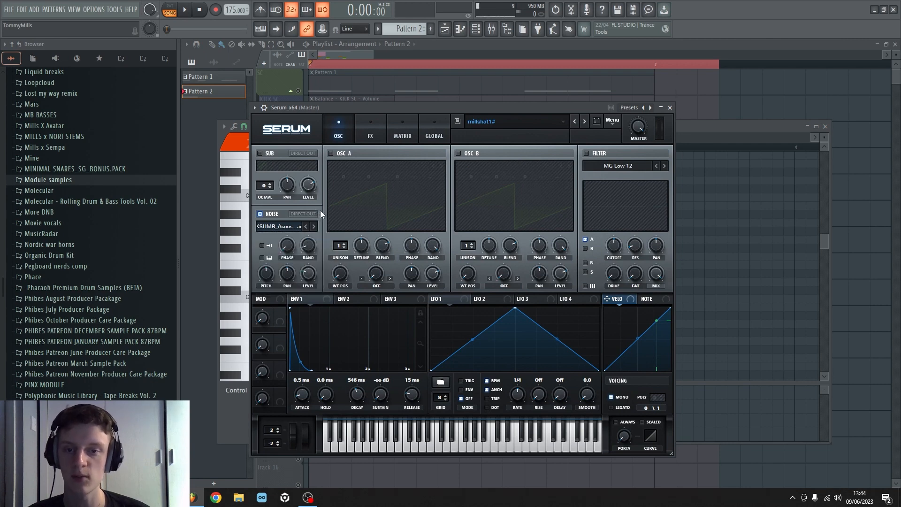
click(297, 226)
click(254, 251)
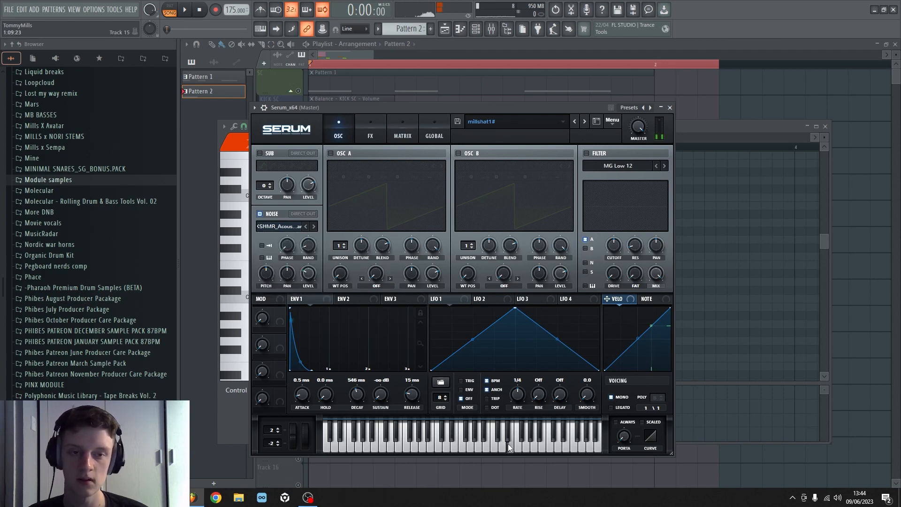
click(731, 169)
key(space)
key(space)
click(764, 116)
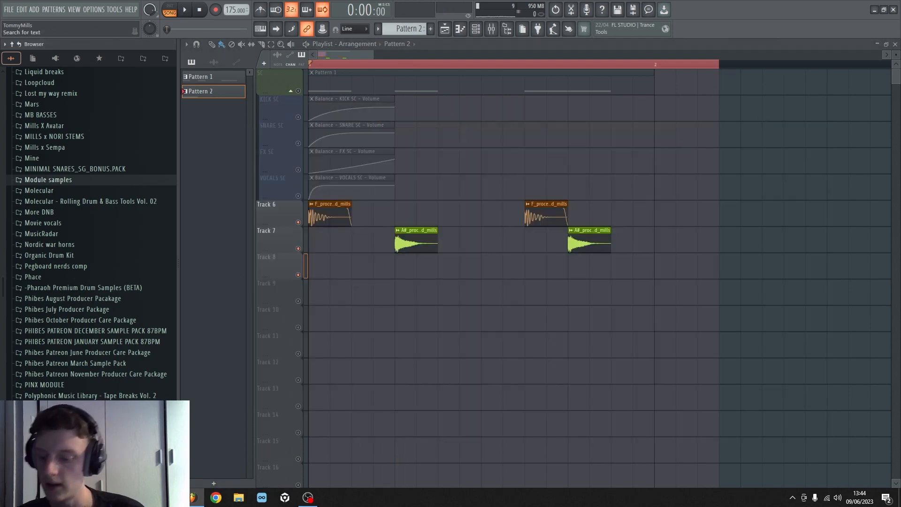
Search the browser for hi-hats and look through the results, auditioning closed hi-hats from the Wendel From Mars samples
key(Return)
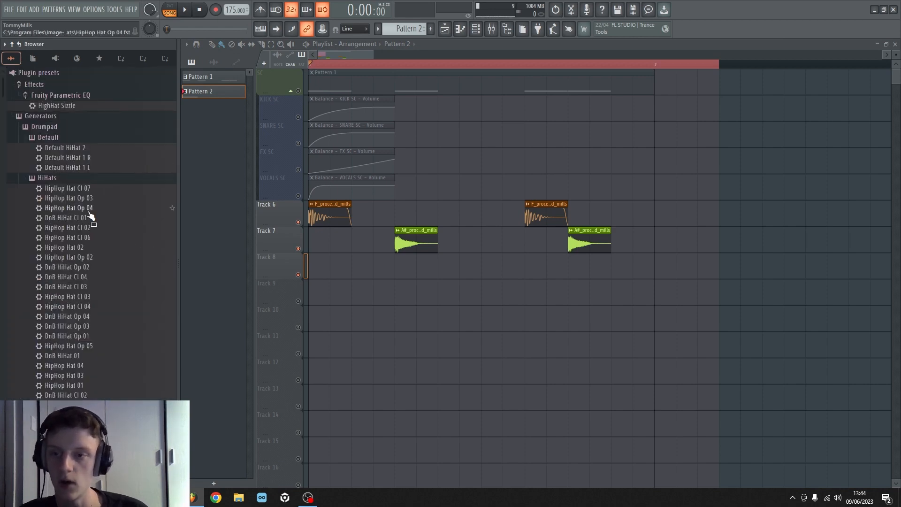
scroll(89, 216, down, 15)
scroll(71, 281, down, 15)
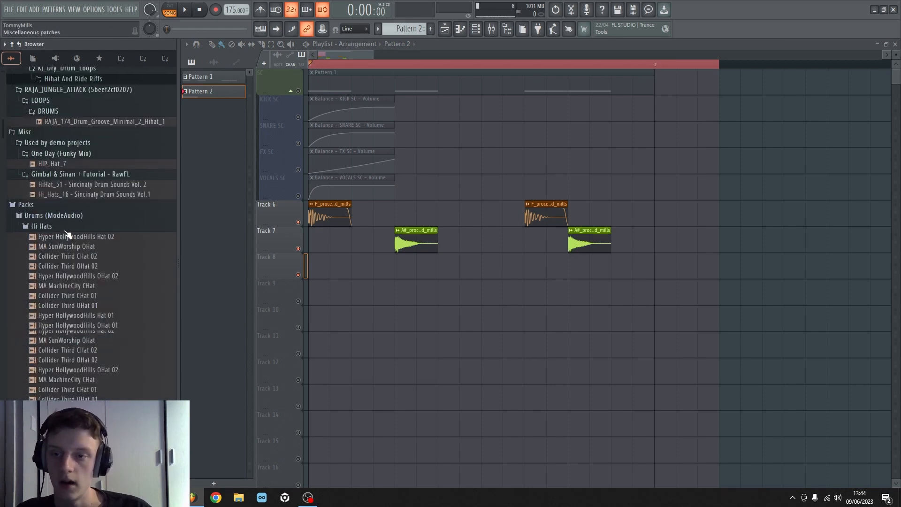
scroll(80, 263, up, 10)
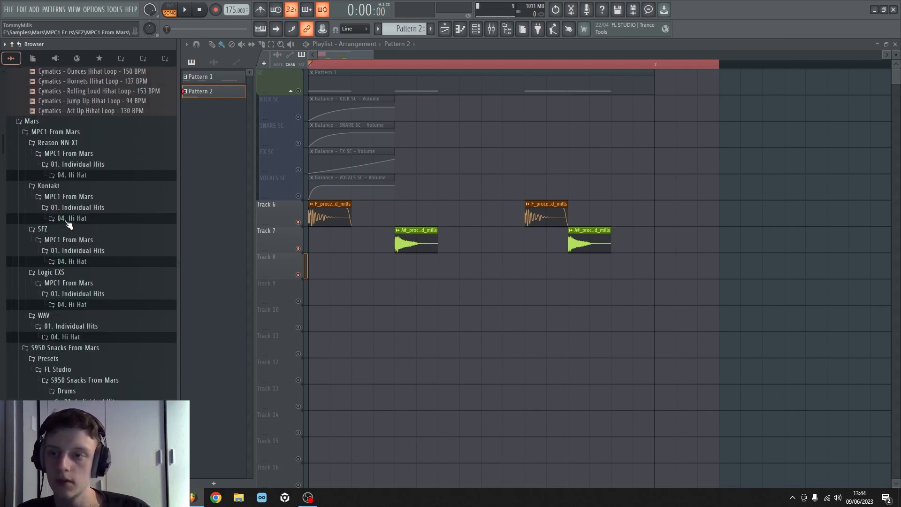
scroll(69, 234, down, 12)
scroll(71, 231, down, 10)
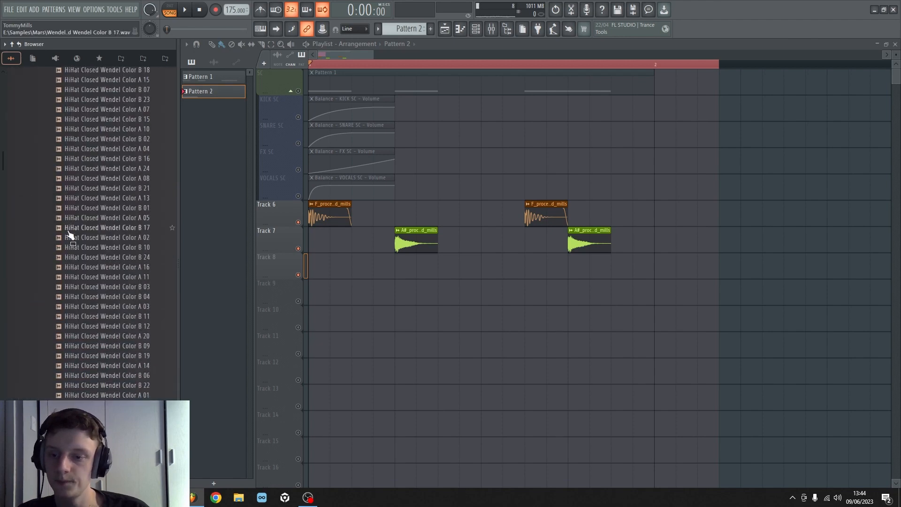
scroll(108, 176, down, 3)
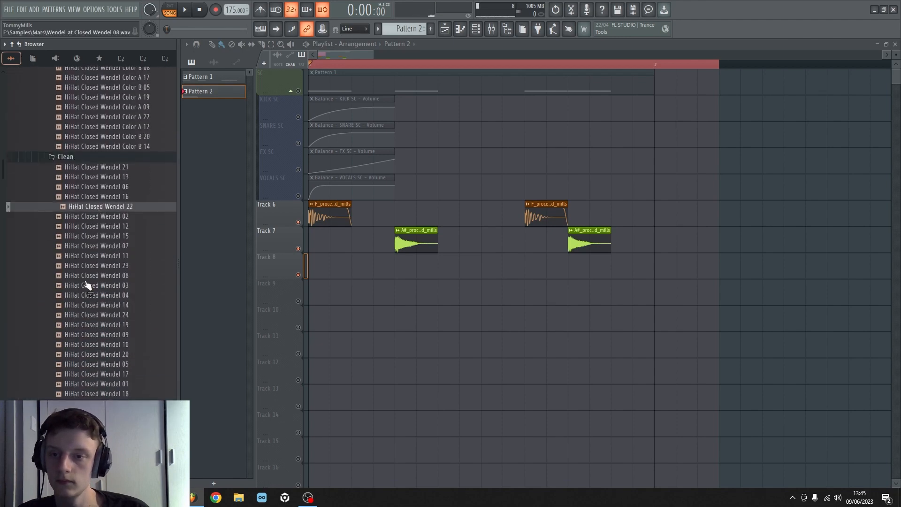
scroll(86, 282, down, 15)
click(88, 231)
scroll(89, 237, down, 15)
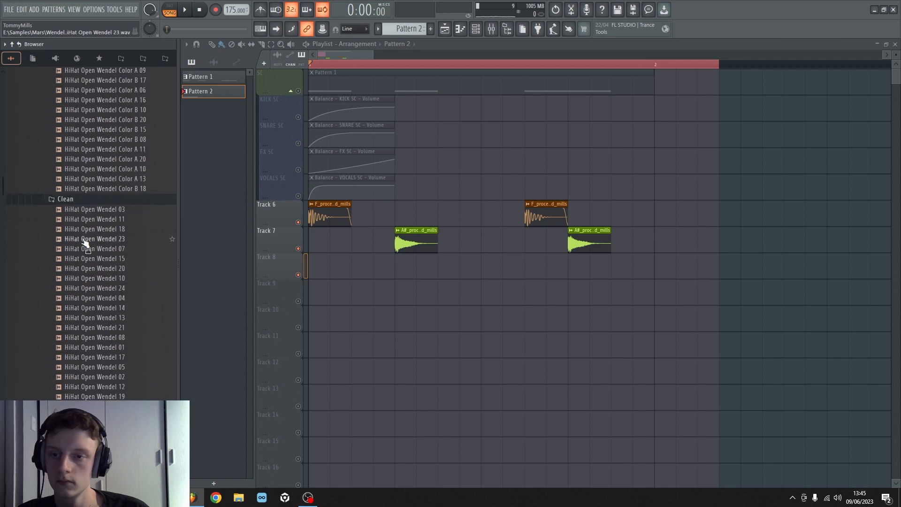
Audition open hi-hats and kit samples in the Wendel From Mars folders and continue to the MPC3000 From Mars folders
click(79, 243)
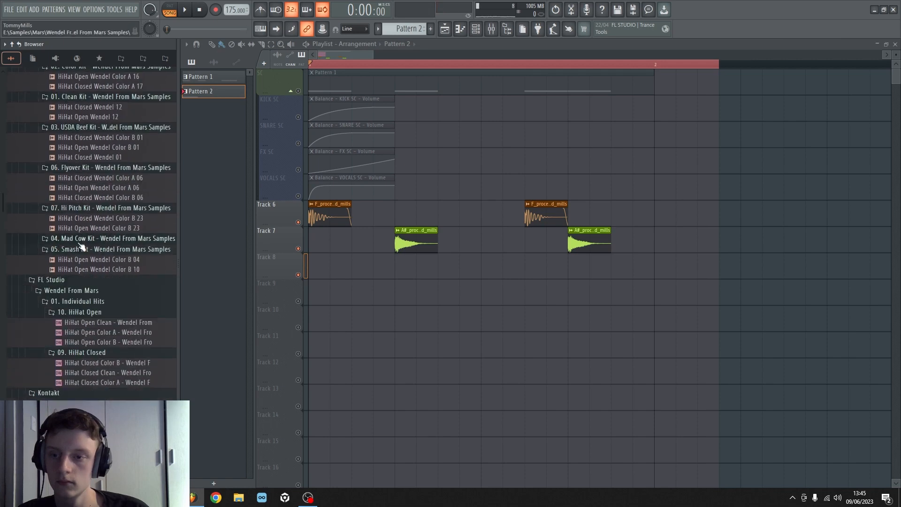
click(79, 243)
click(76, 260)
scroll(76, 261, down, 9)
click(76, 261)
scroll(76, 262, down, 20)
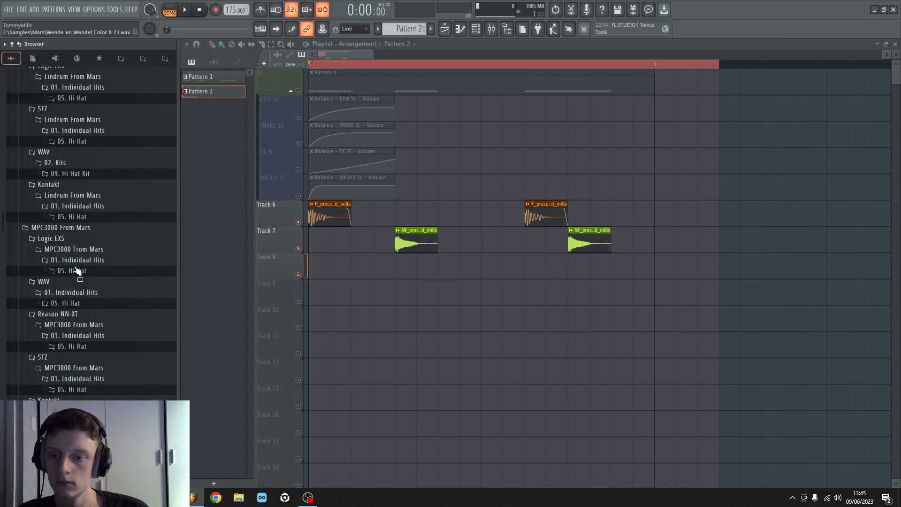
Compare further hat sounds from the FM Drumkit, All The Sounds You'll Need, CR78 From Mars and SampleGenie folders
click(78, 250)
click(96, 154)
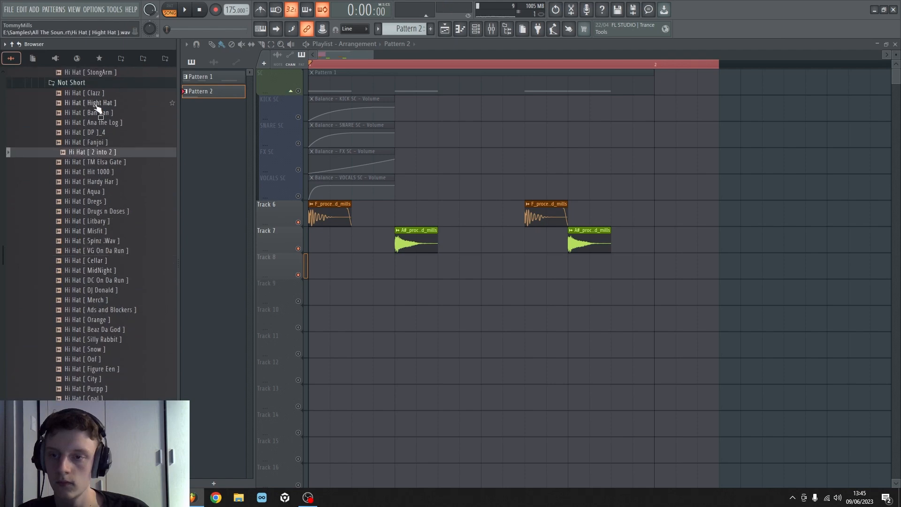
click(94, 103)
scroll(94, 106, up, 10)
click(96, 152)
click(76, 132)
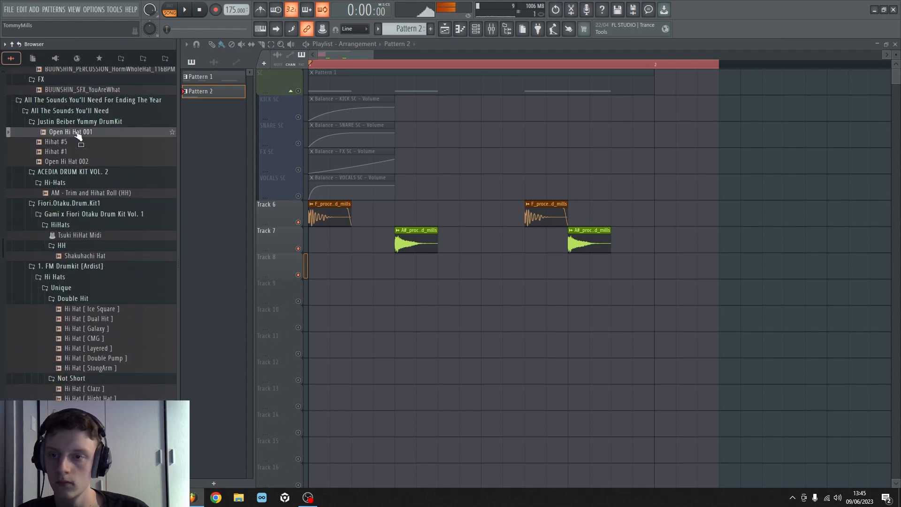
scroll(79, 141, up, 8)
click(85, 147)
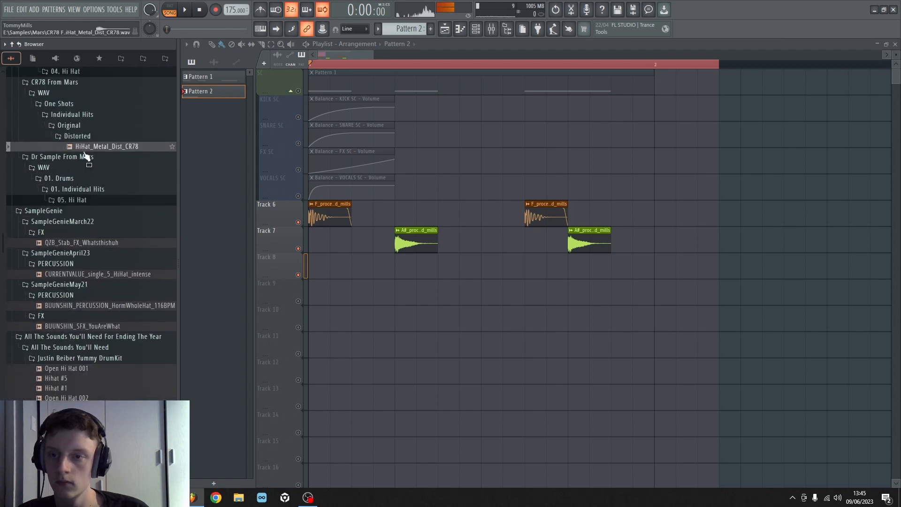
click(71, 242)
scroll(71, 244, down, 18)
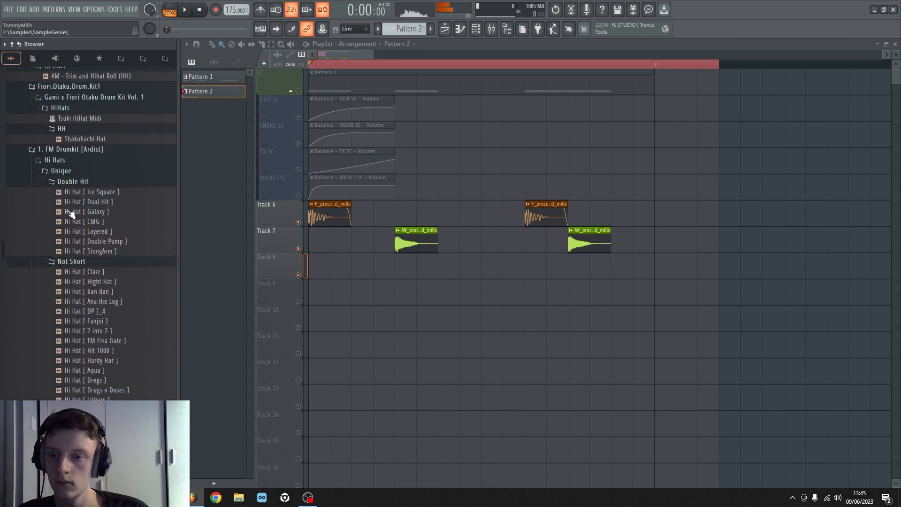
Place the Hi Hat [ DP ]_4 sample on Track 8 at beat 3 of bar 1 and play the loop
click(80, 310)
scroll(80, 300, down, 6)
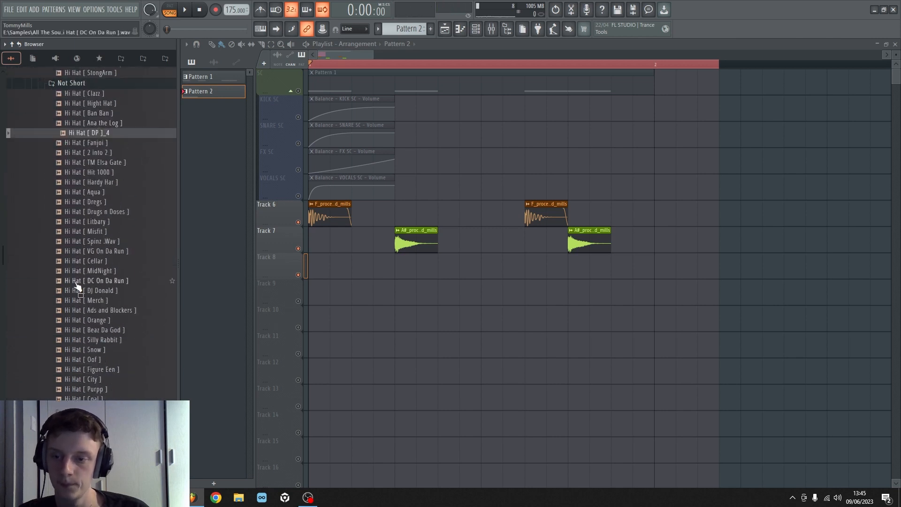
drag(79, 137, 475, 261)
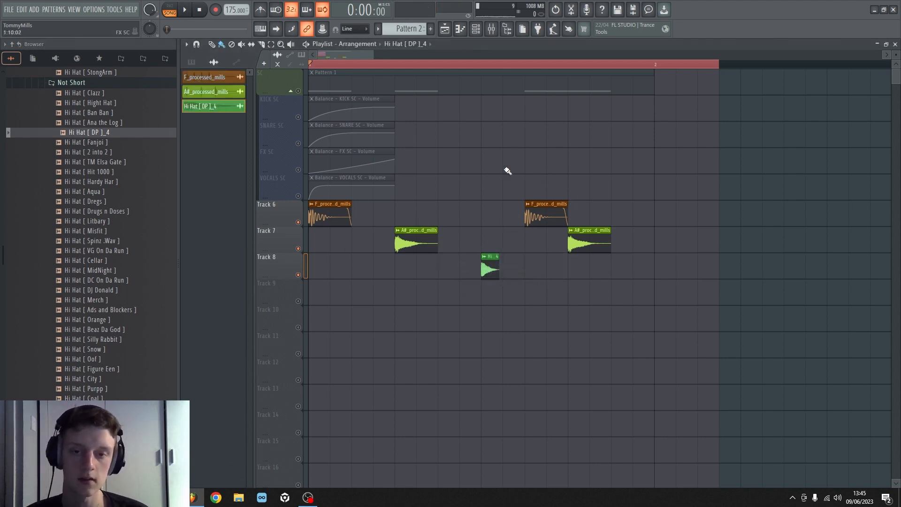
key(space)
scroll(504, 66, up, 3)
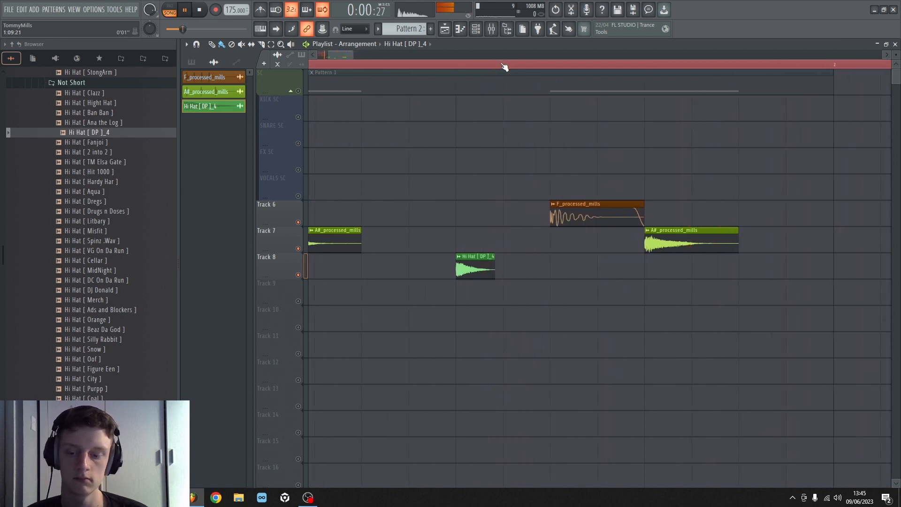
Stop playback and shorten the playlist's loop selection to exactly one bar, ending at the start of bar 2
scroll(505, 67, down, 3)
key(space)
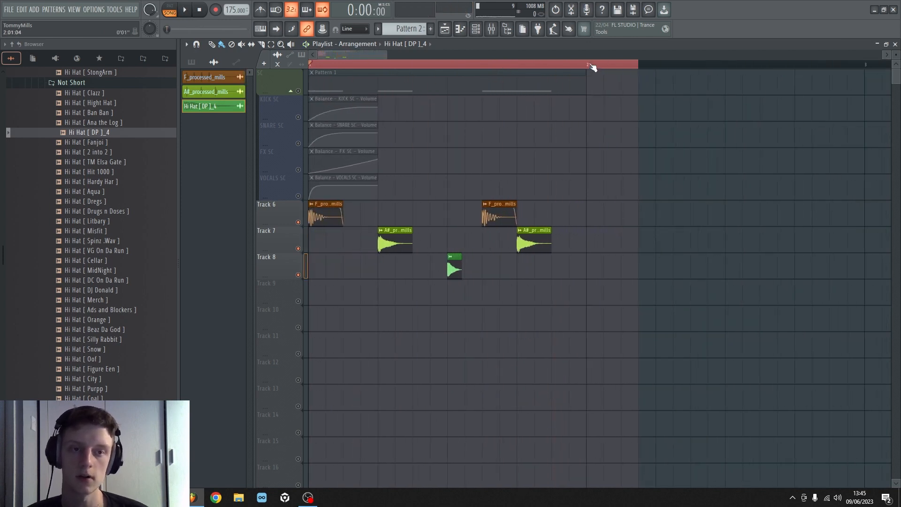
drag(588, 67, 587, 67)
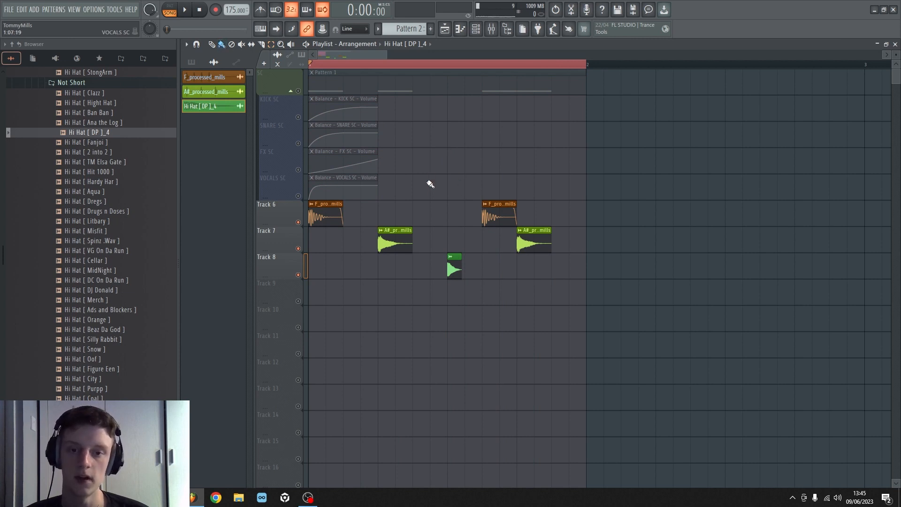
Play the one-bar kick, snare and hi-hat loop once and stop playback
scroll(428, 183, down, 2)
scroll(430, 171, up, 2)
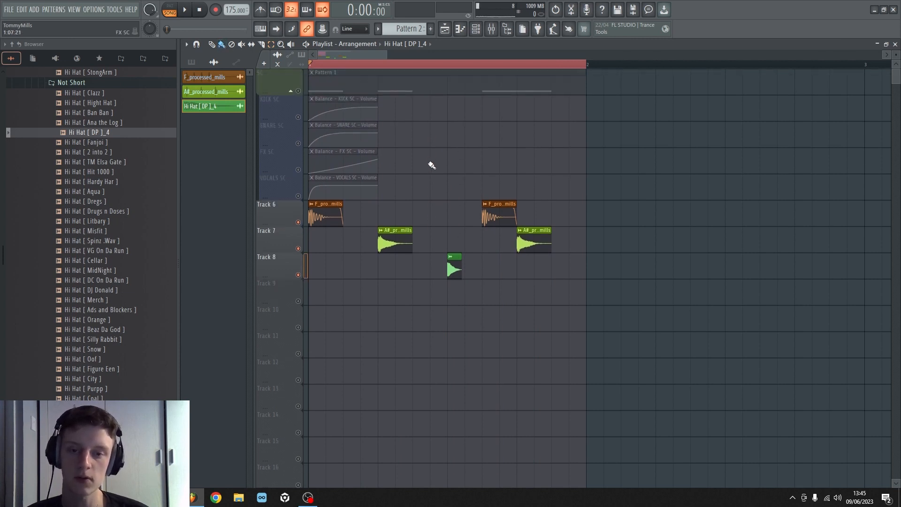
key(space)
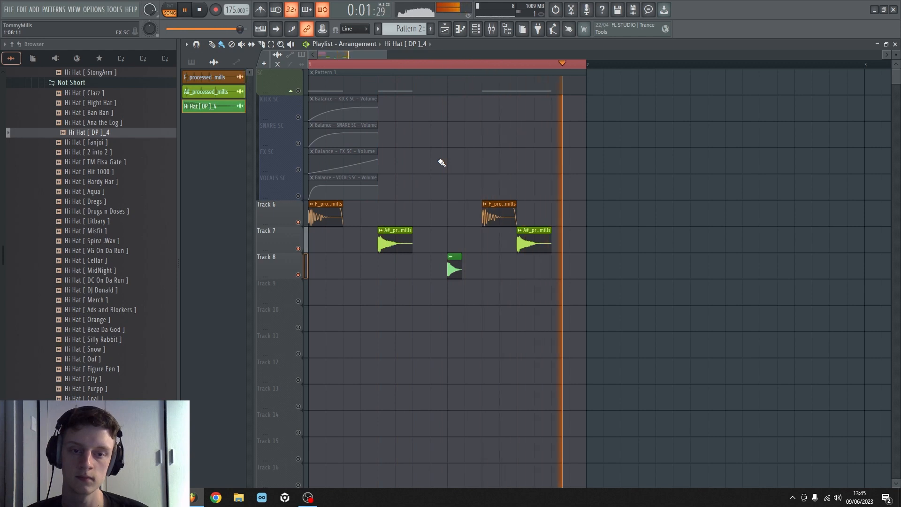
key(space)
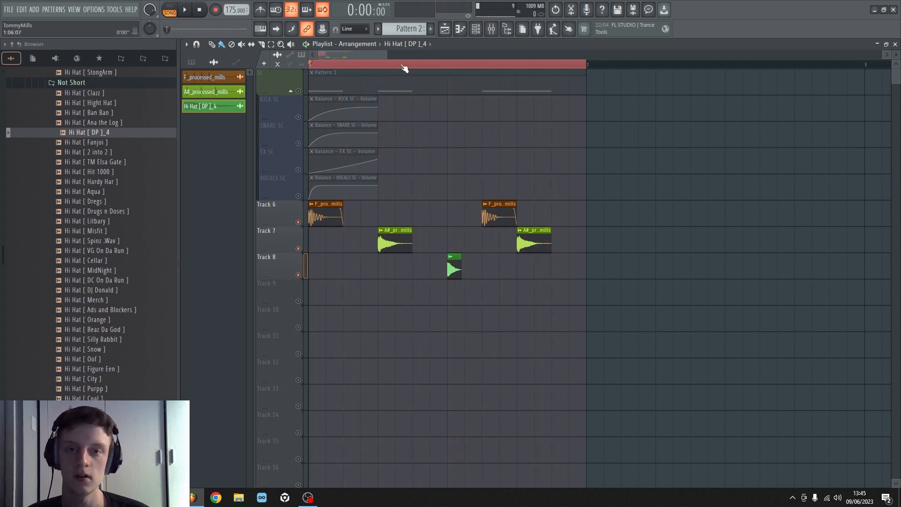
Set the second kick clip on Track 6 to -1.0 dB with a fade-out of about 0.093 s, and play the loop
scroll(405, 69, up, 3)
scroll(405, 69, down, 4)
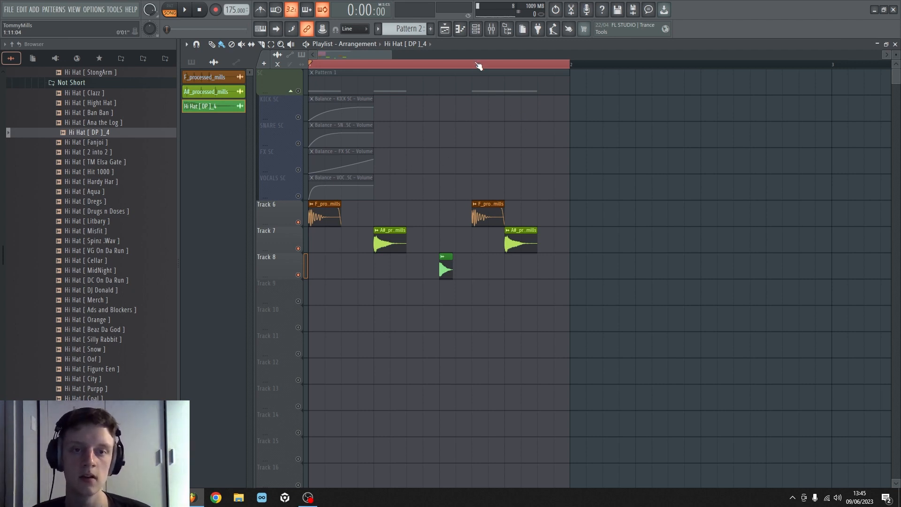
scroll(474, 66, down, 3)
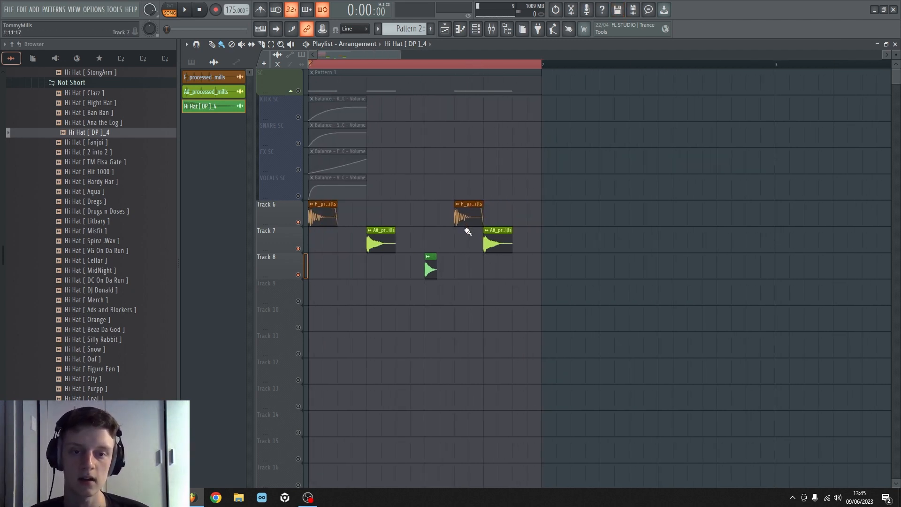
drag(469, 225, 470, 225)
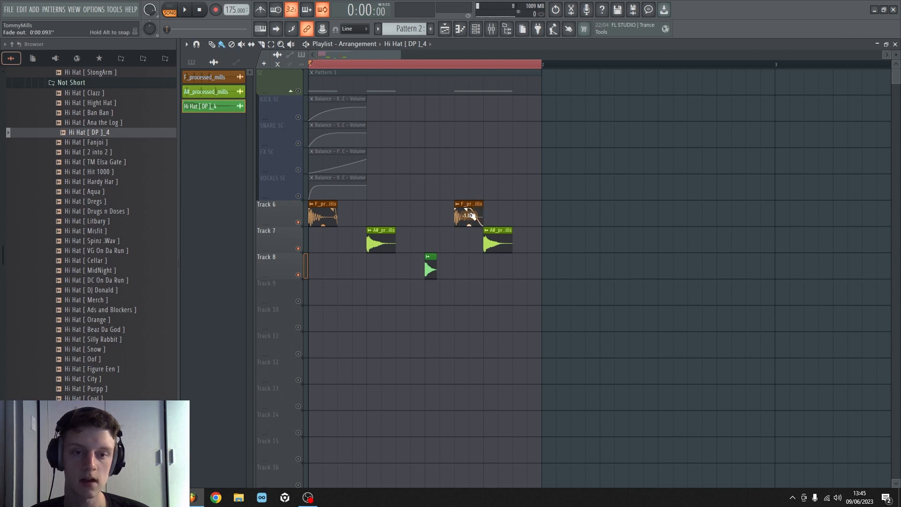
scroll(470, 214, up, 5)
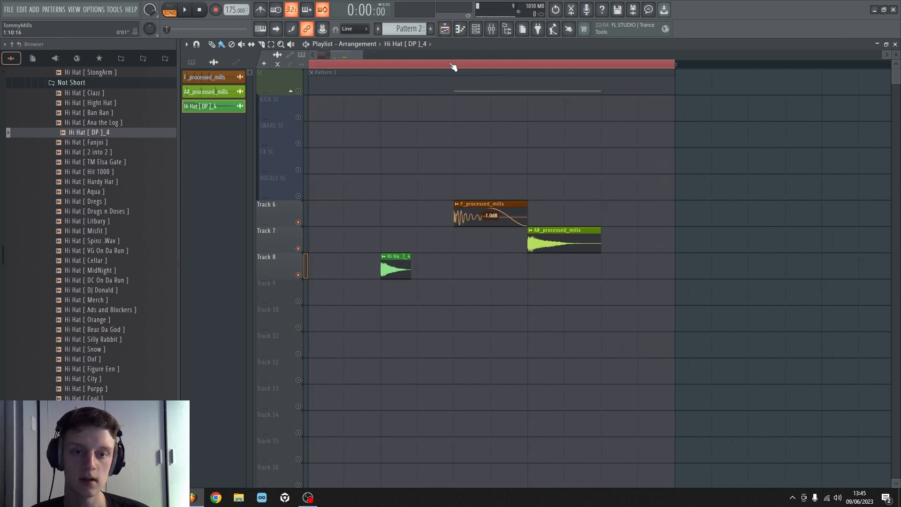
drag(494, 204, 493, 204)
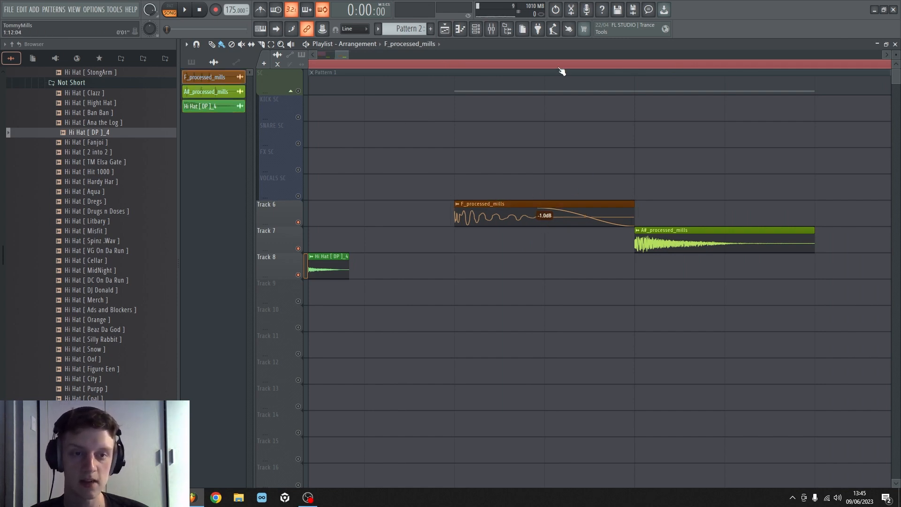
scroll(562, 70, down, 5)
scroll(557, 135, down, 3)
scroll(560, 177, up, 3)
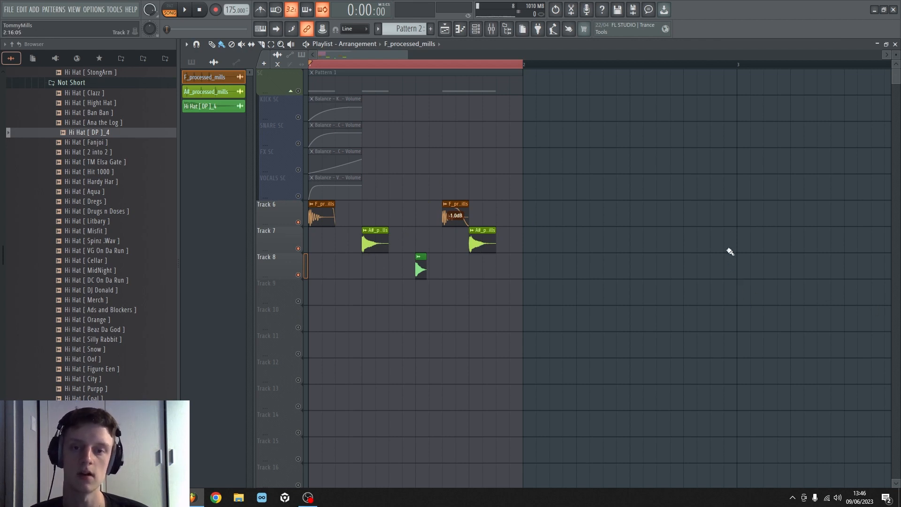
key(space)
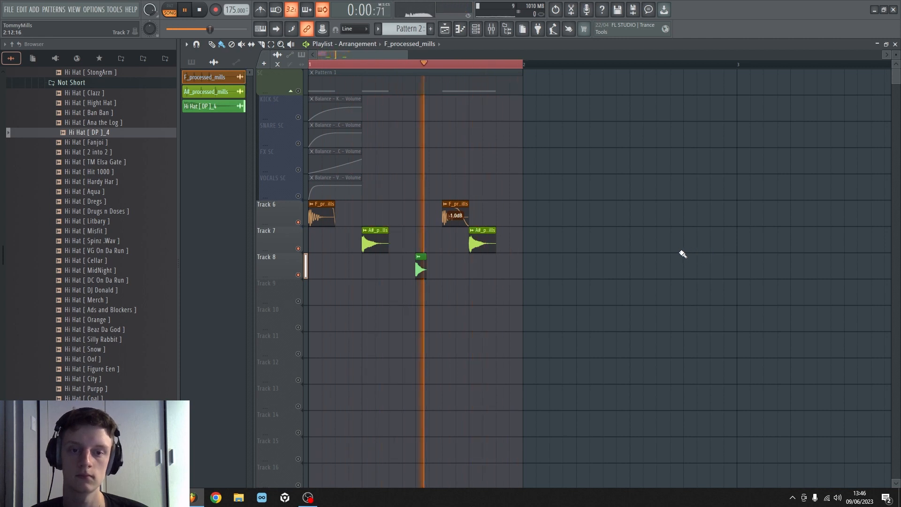
key(space)
Nudge the Hi Hat [ DP ]_4 clip on Track 8 slightly late, to start at 1:09:01 just after beat 3
scroll(369, 68, up, 5)
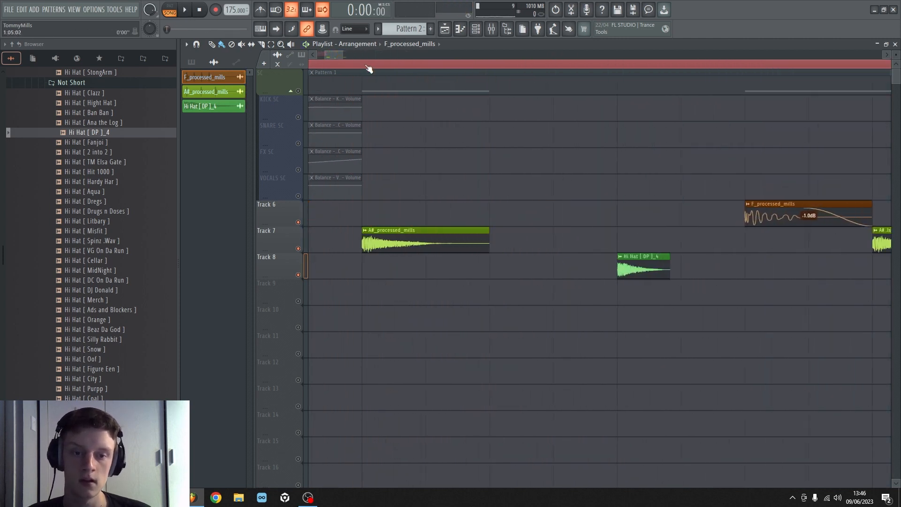
scroll(667, 66, down, 1)
scroll(667, 65, up, 2)
scroll(670, 54, down, 4)
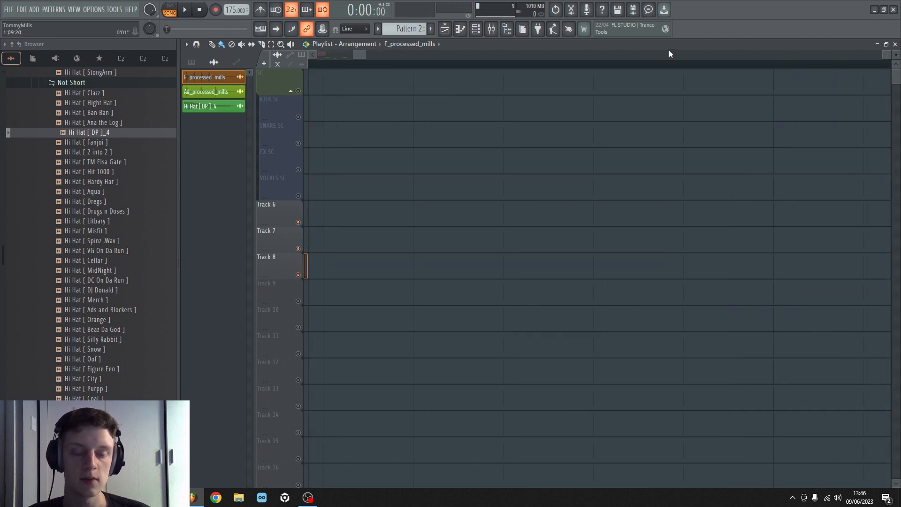
scroll(670, 54, up, 6)
scroll(669, 49, down, 4)
scroll(669, 50, up, 8)
click(526, 266)
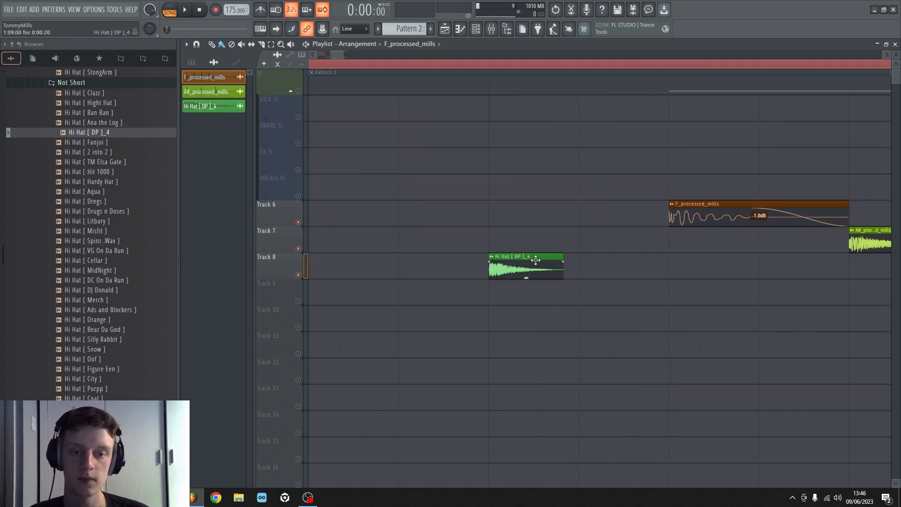
scroll(656, 59, up, 2)
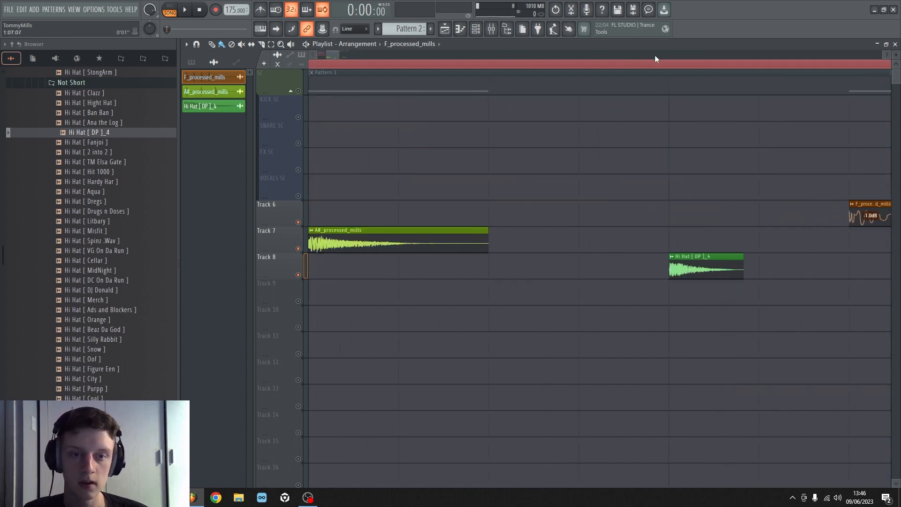
double_click(708, 273)
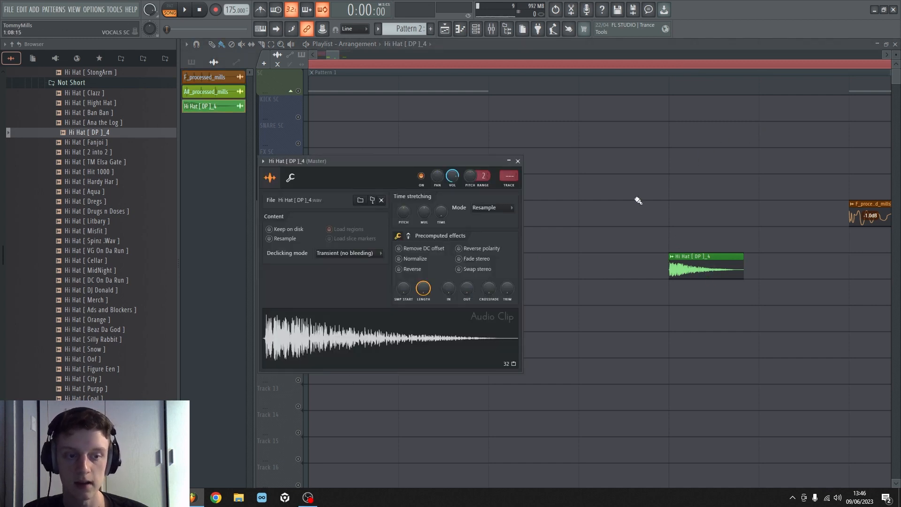
click(674, 254)
scroll(655, 56, down, 1)
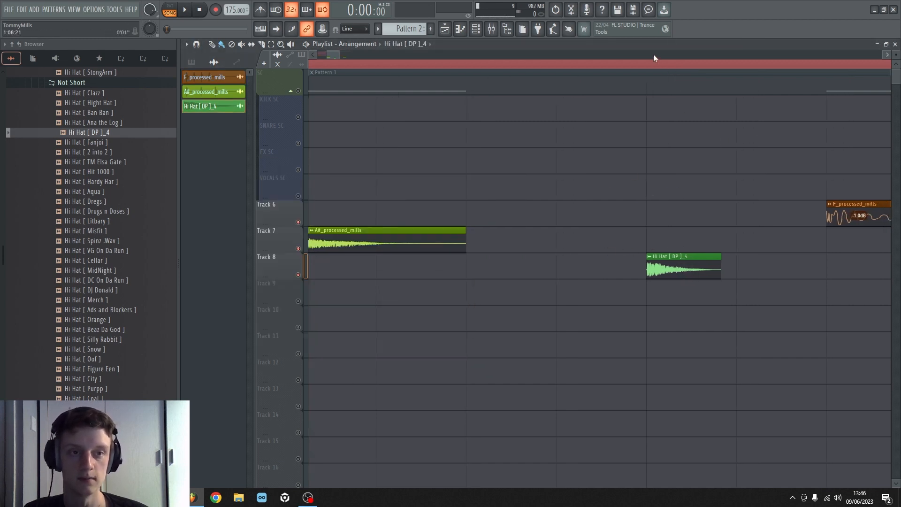
drag(671, 271, 675, 270)
key(super)
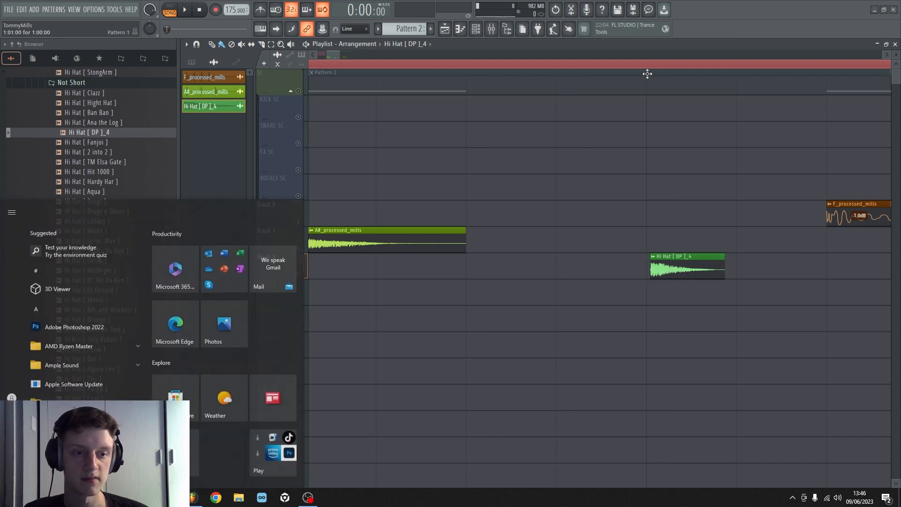
scroll(648, 68, down, 5)
key(super)
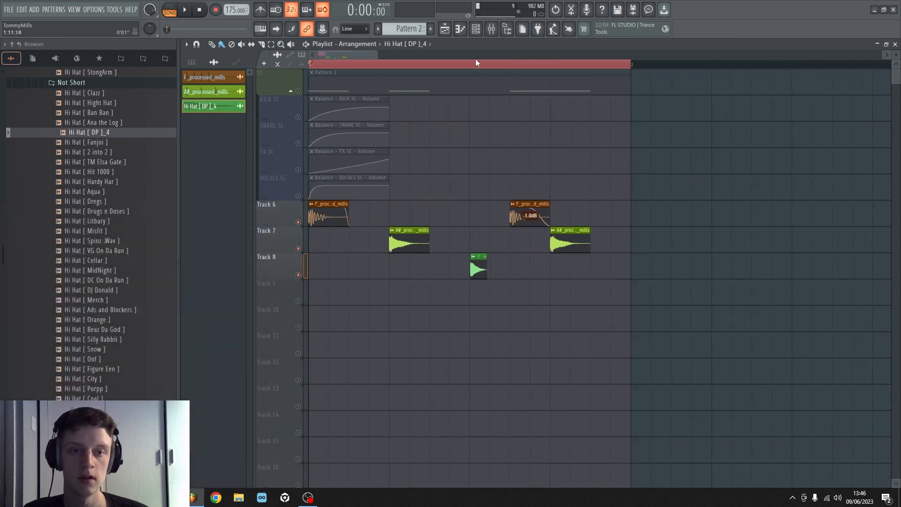
Check the nudged hi-hat clip's placement on Track 8 and play the loop to hear its timing
scroll(476, 62, up, 5)
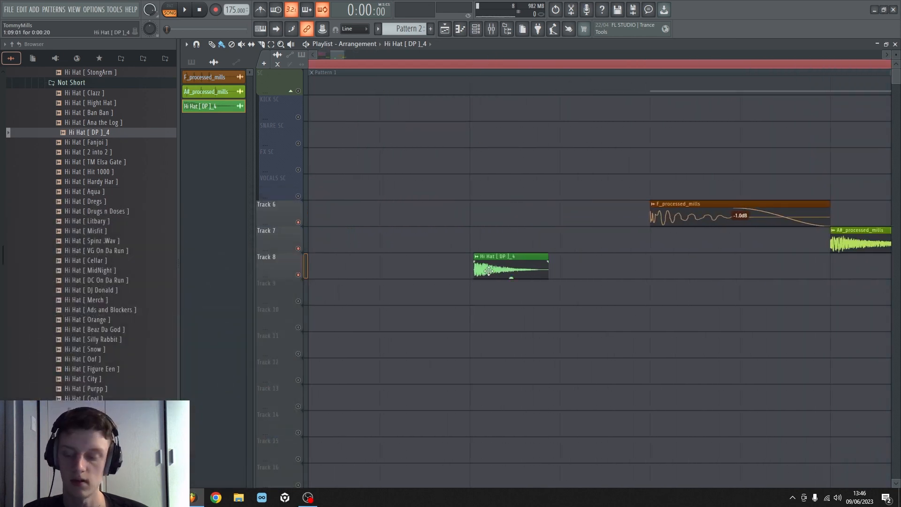
mouse_move(488, 271)
mouse_down()
mouse_move(486, 257)
mouse_move(540, 272)
mouse_move(499, 277)
mouse_move(482, 267)
mouse_move(499, 262)
mouse_up()
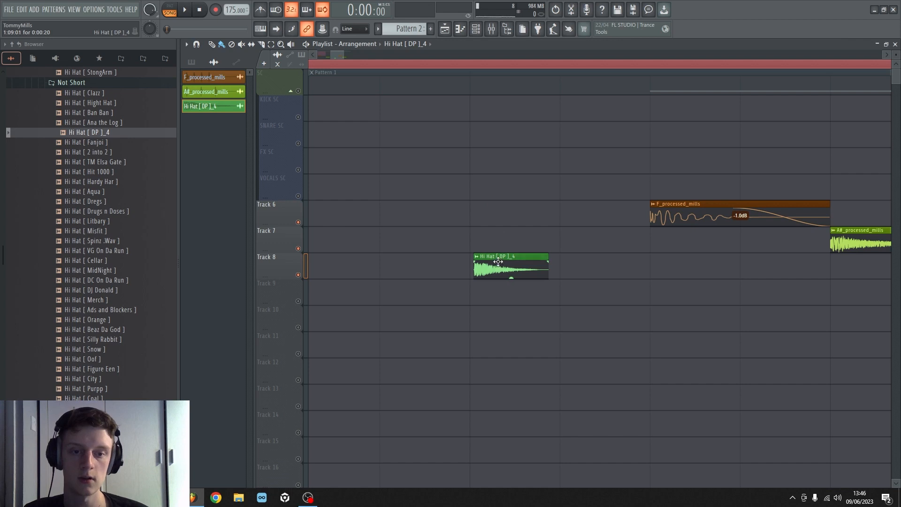
scroll(494, 62, down, 10)
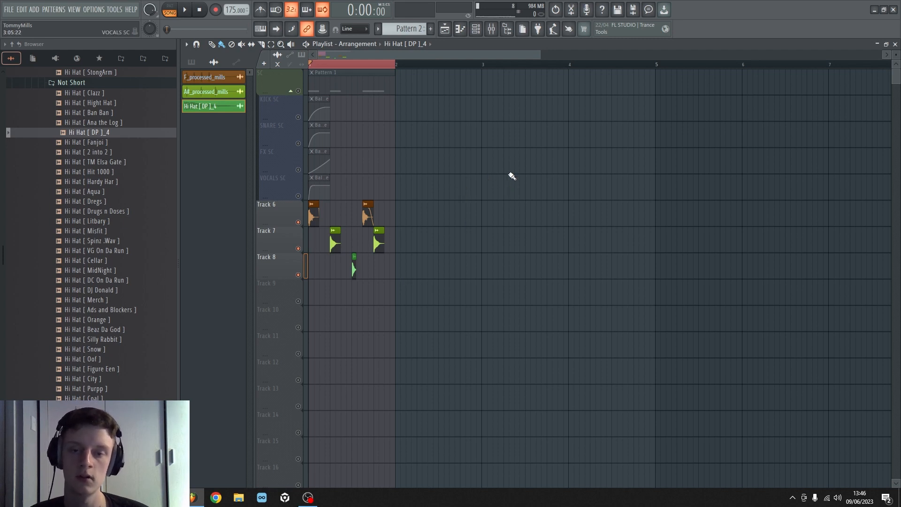
key(space)
scroll(341, 64, up, 8)
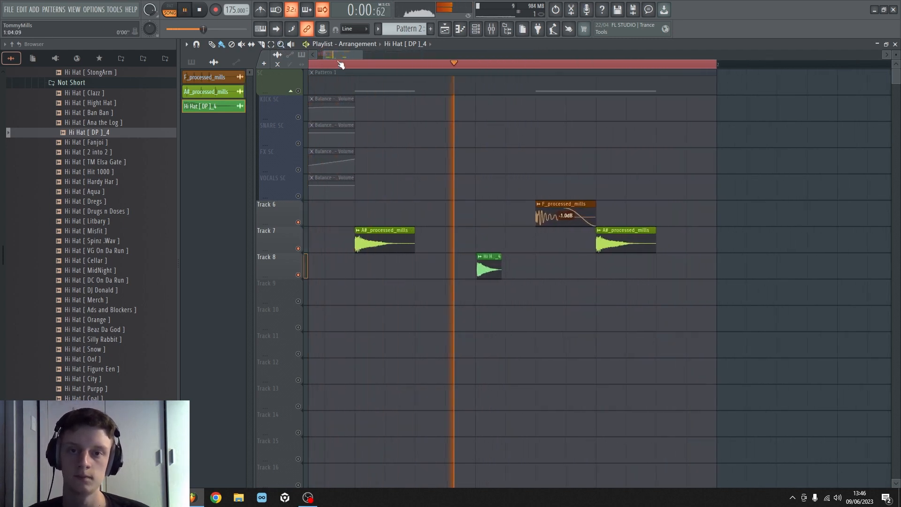
scroll(336, 65, down, 4)
key(space)
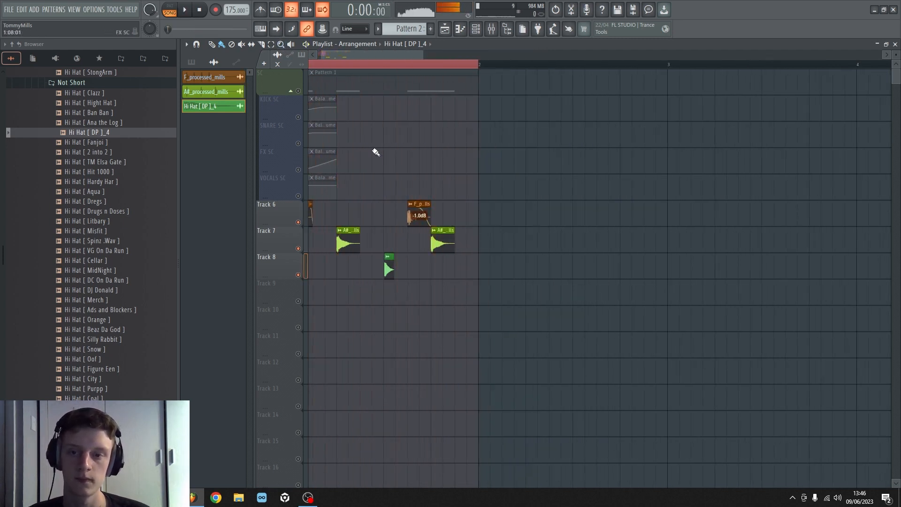
scroll(415, 65, up, 4)
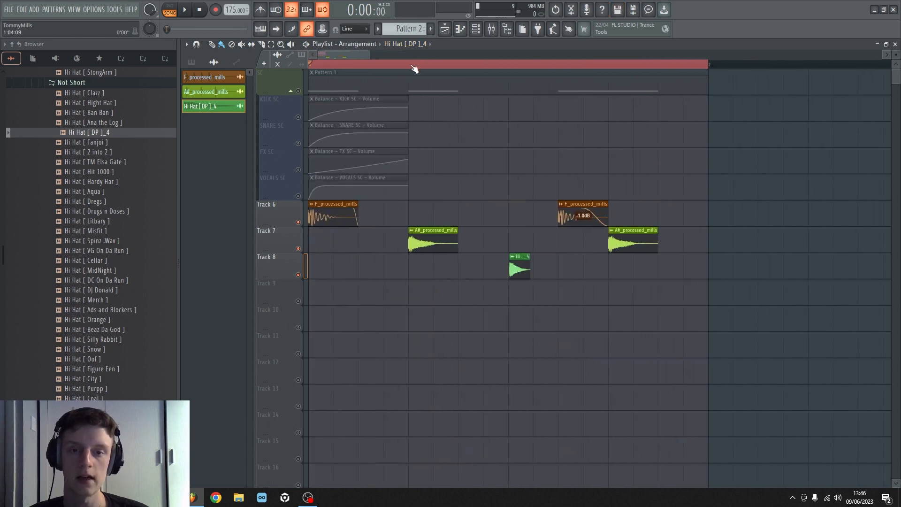
scroll(416, 68, down, 1)
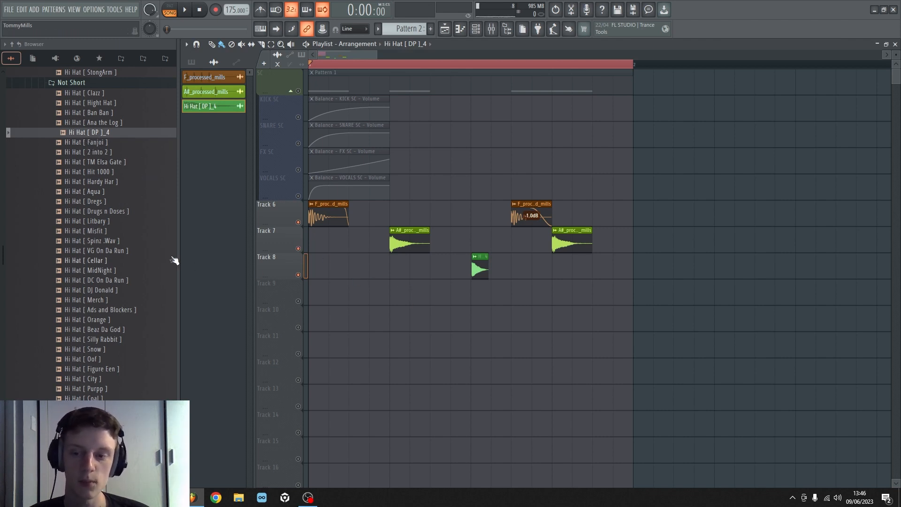
Audition further hi-hats in the Not Short folder, including Litbary, Aqua, Merch and Oof
click(89, 231)
click(89, 221)
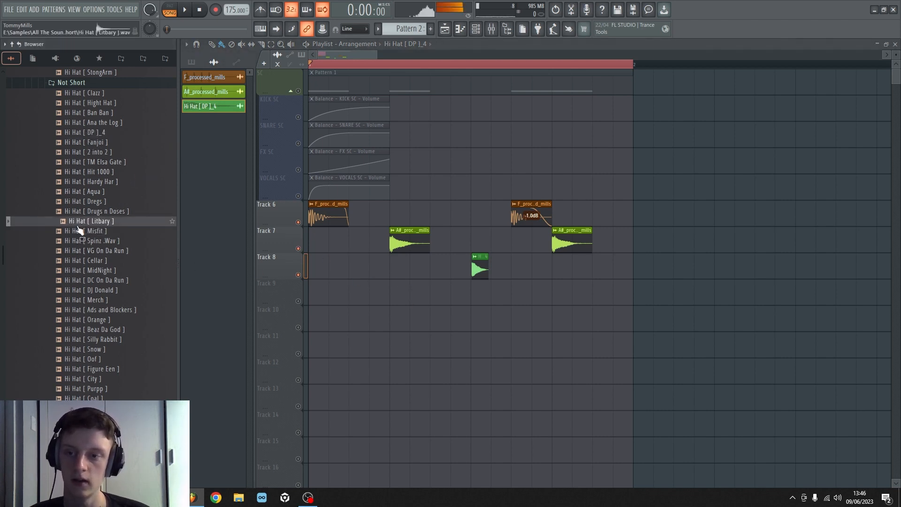
click(91, 191)
click(108, 300)
scroll(110, 303, down, 4)
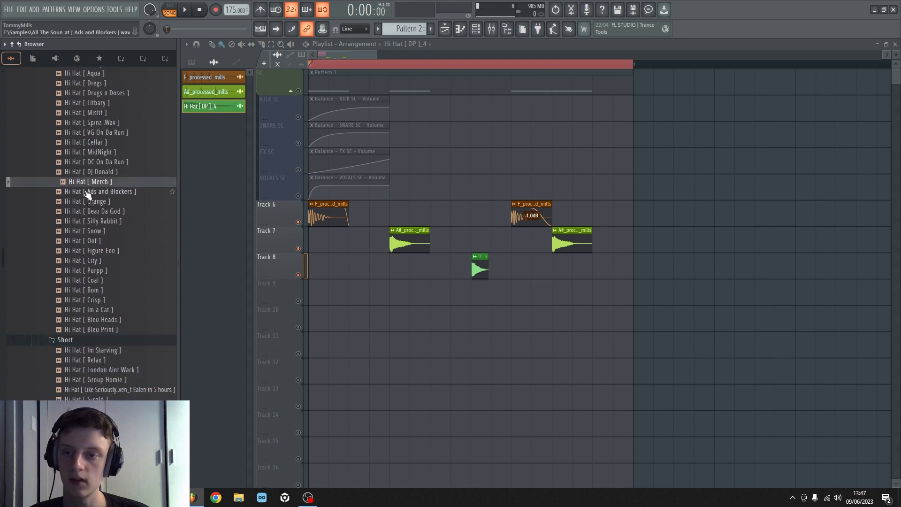
click(85, 241)
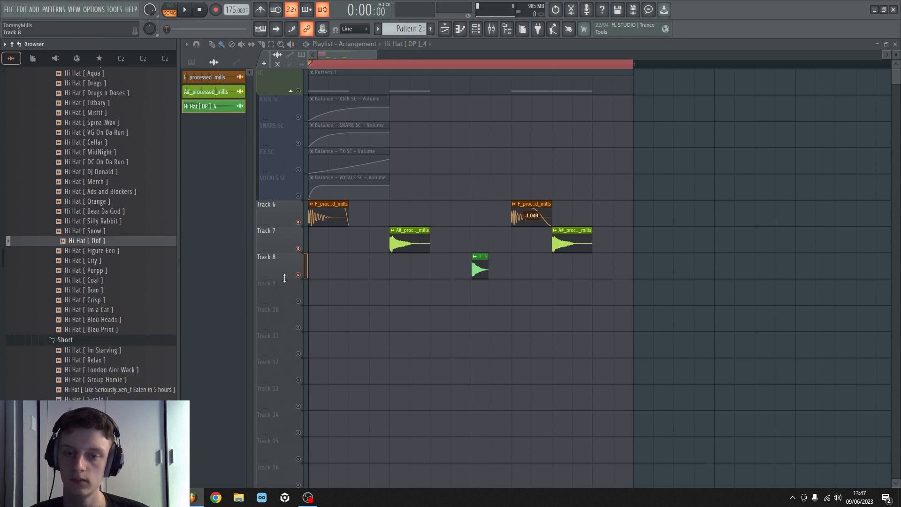
click(214, 106)
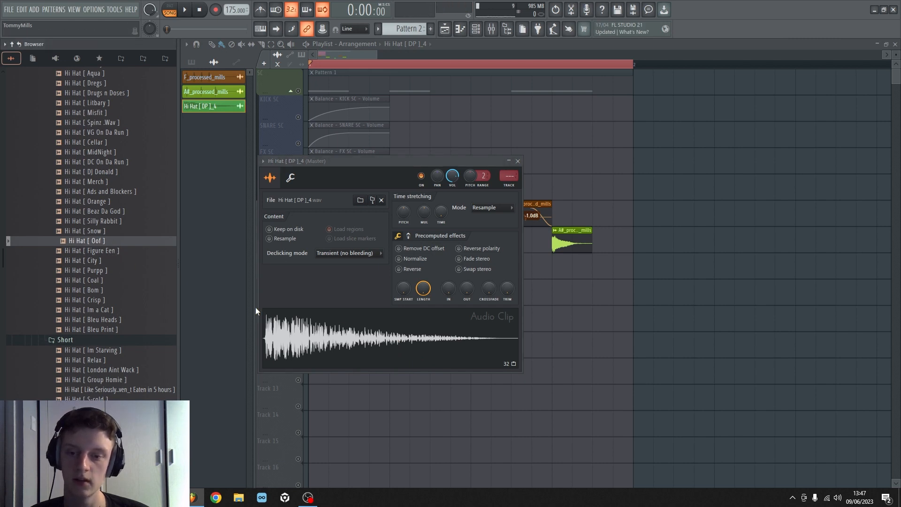
click(113, 242)
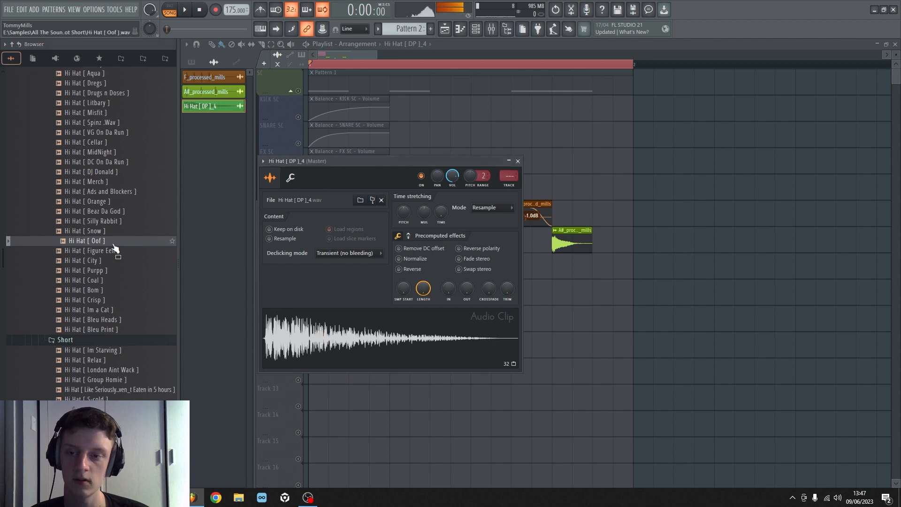
click(78, 242)
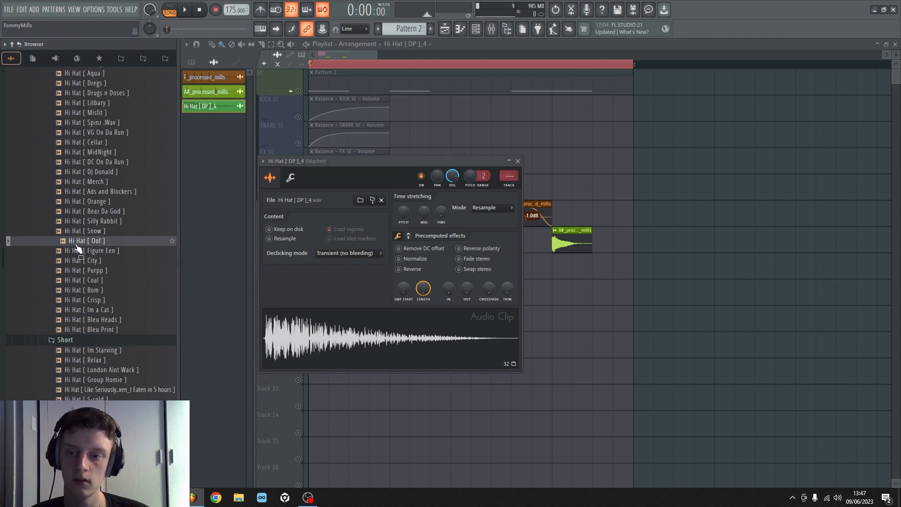
Place the Hi Hat [ Oof ] sample on Track 8 at the start of bar 1 and under both snares
drag(77, 245, 601, 186)
drag(279, 215, 230, 276)
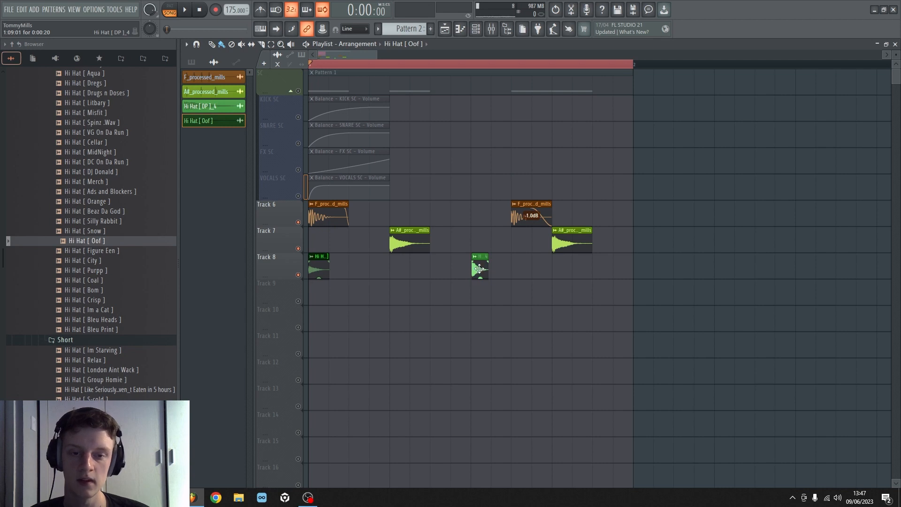
click(392, 268)
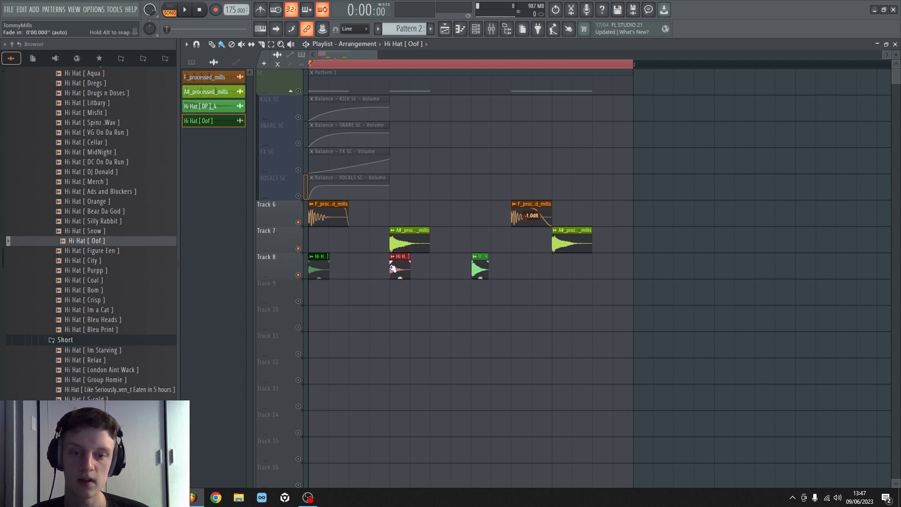
click(515, 269)
drag(525, 267, 565, 271)
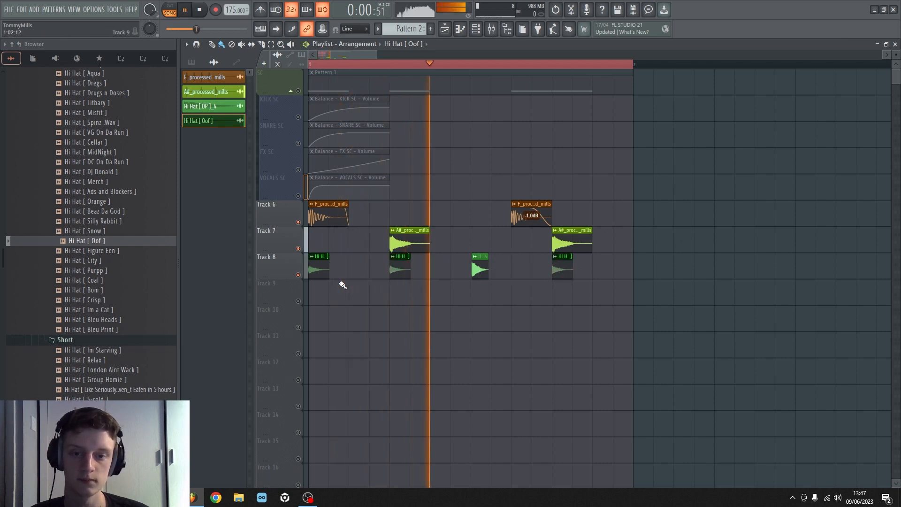
Shorten the bar 1 Hi Hat [ Oof ] clip to 0:00:22 starting at 1:01:01, and nudge the one under the first snare to 1:05:02
double_click(315, 269)
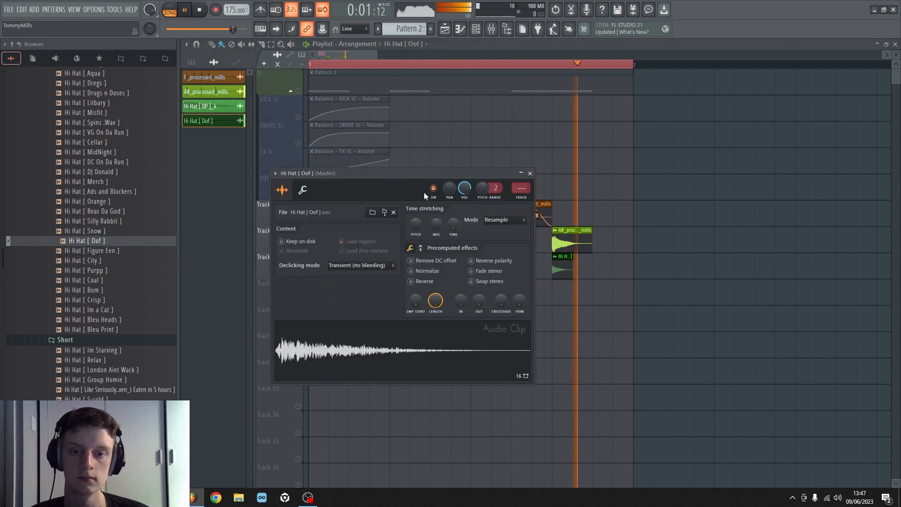
key(Escape)
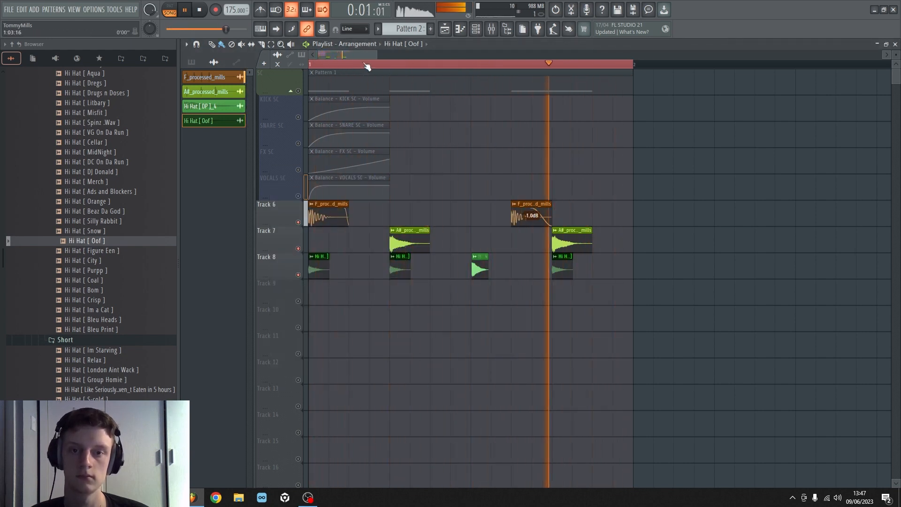
scroll(392, 56, up, 5)
key(space)
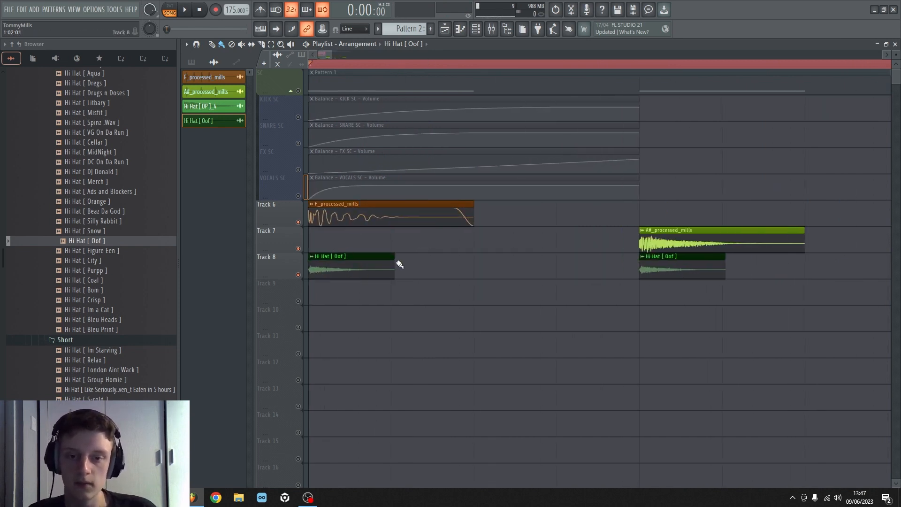
drag(394, 257, 350, 268)
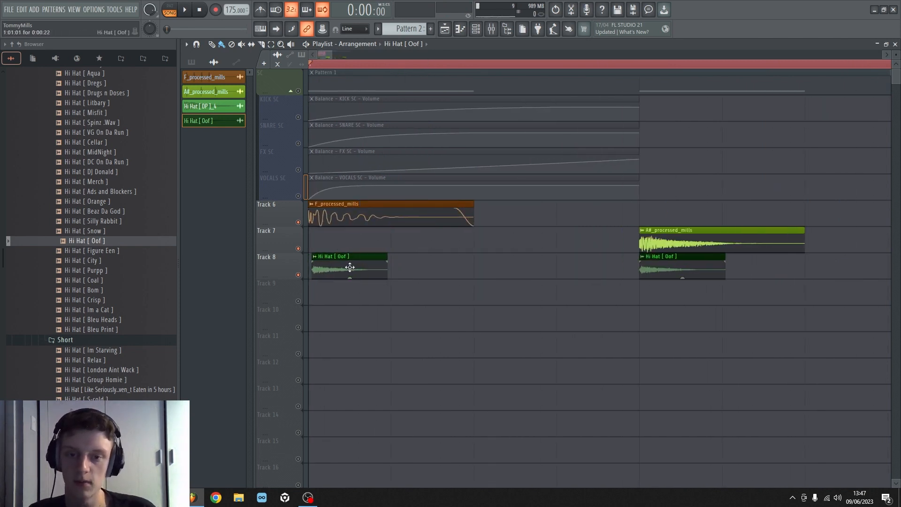
drag(691, 272, 696, 273)
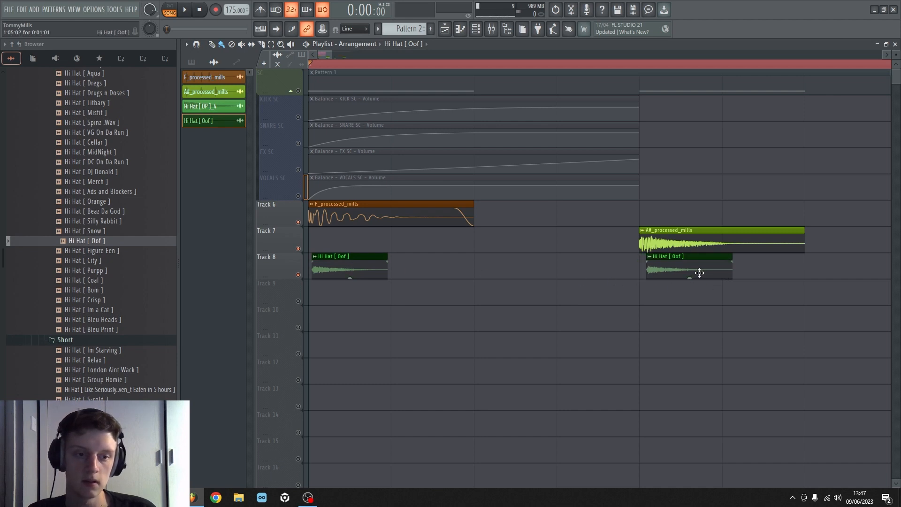
Nudge the Hi Hat [ Oof ] clip under the second snare slightly early and play the loop to hear the hi-hat timing
scroll(554, 54, down, 2)
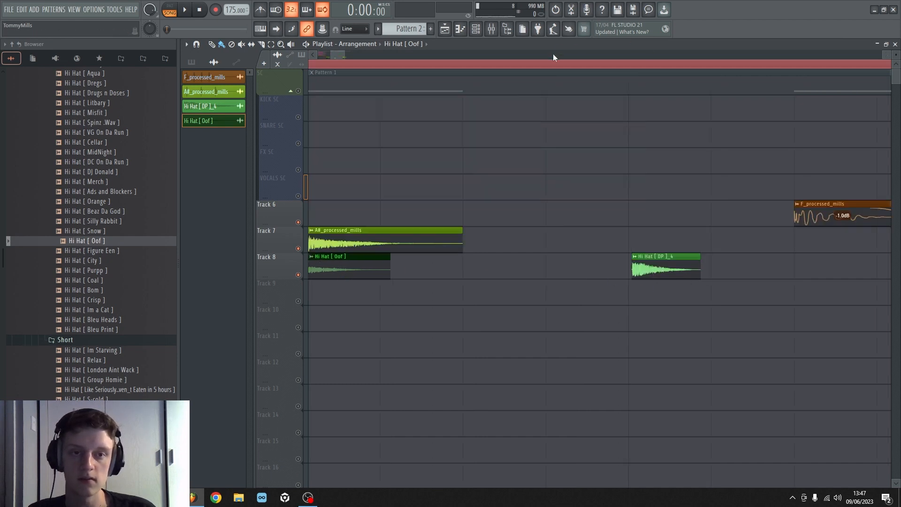
scroll(553, 54, up, 1)
scroll(562, 63, down, 1)
scroll(564, 64, down, 3)
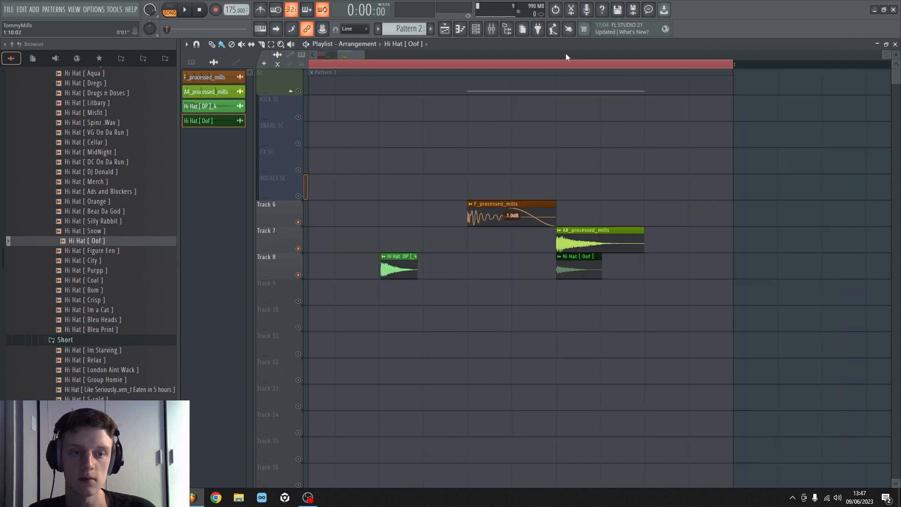
key(space)
scroll(442, 64, down, 2)
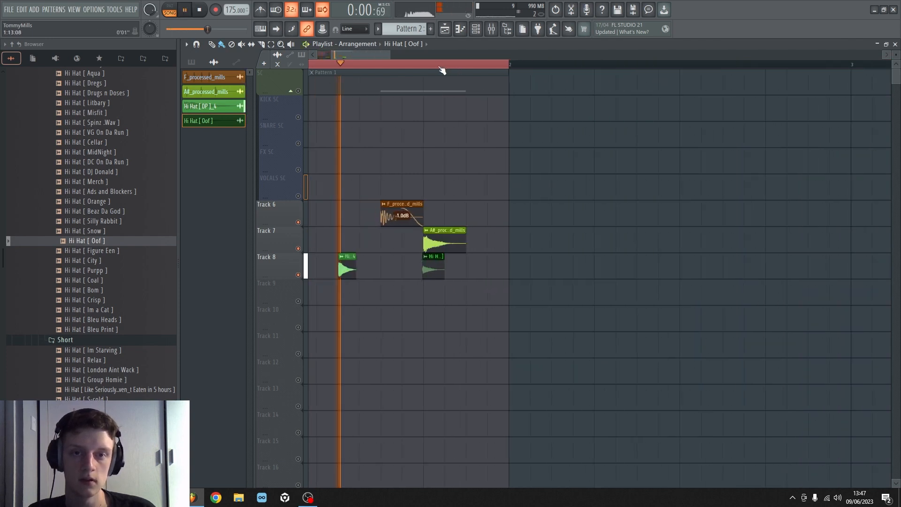
scroll(450, 56, up, 2)
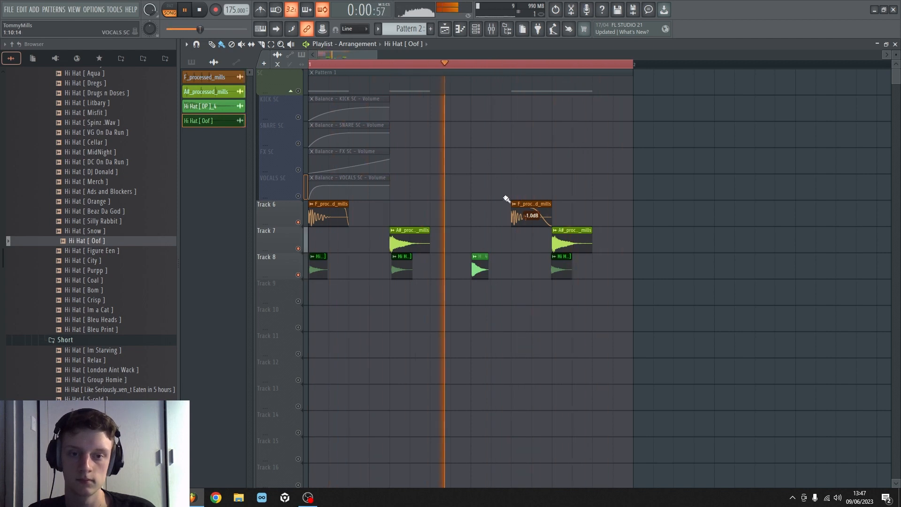
scroll(485, 76, down, 2)
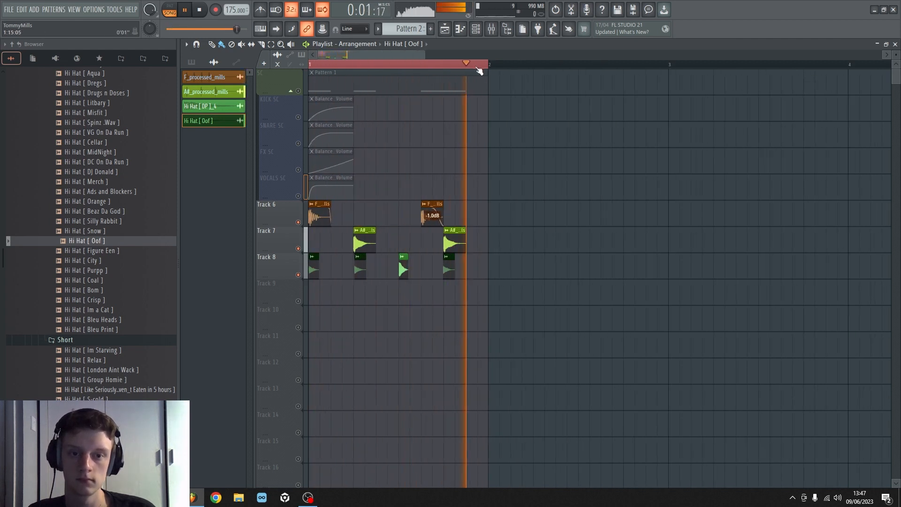
scroll(479, 70, down, 2)
key(space)
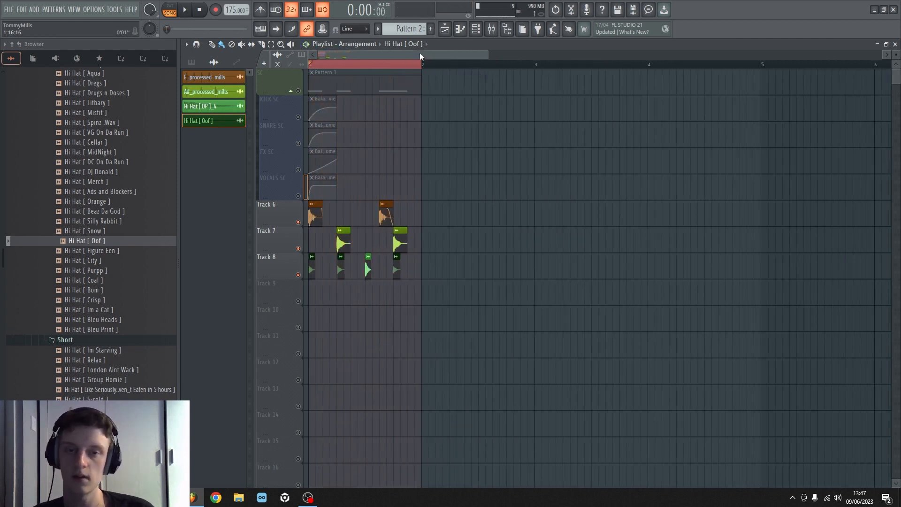
Duplicate all the kick, snare and hi-hat clips on Tracks 6 to 8 three times to fill bars 1 to 4, and clear the time selection
drag(595, 356, 237, 230)
drag(542, 332, 282, 227)
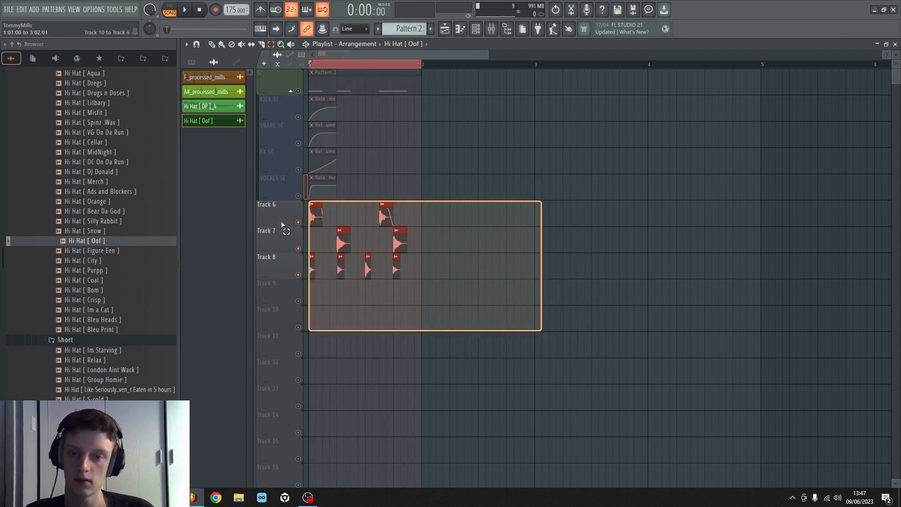
key(ctrl+b)
key(ctrl+b)
key(ctrl+b)
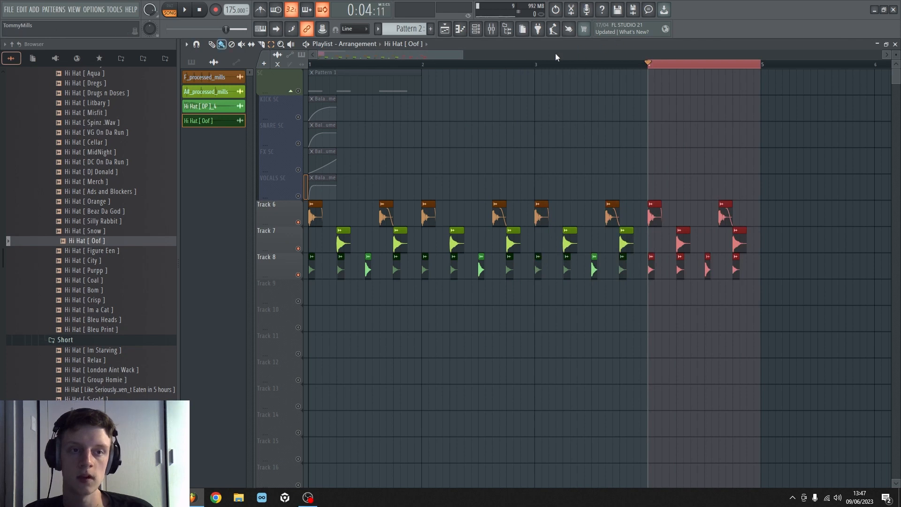
click(542, 64)
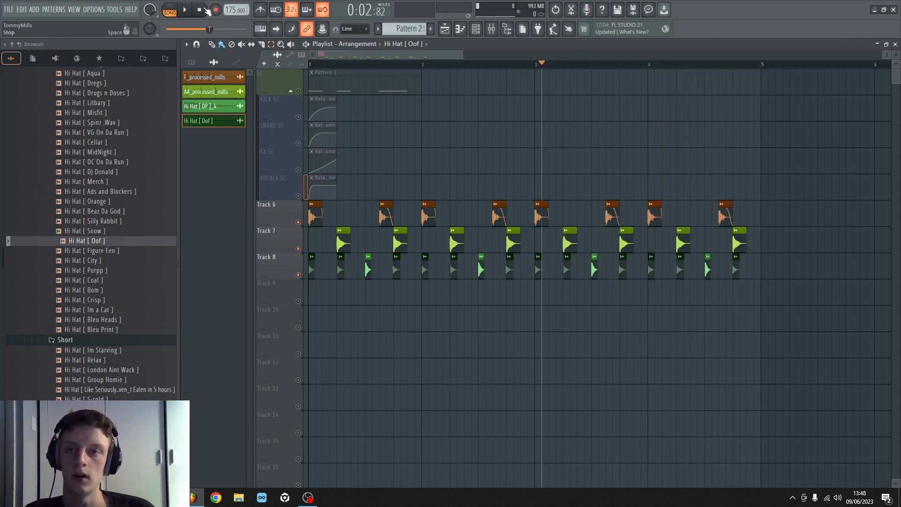
click(206, 9)
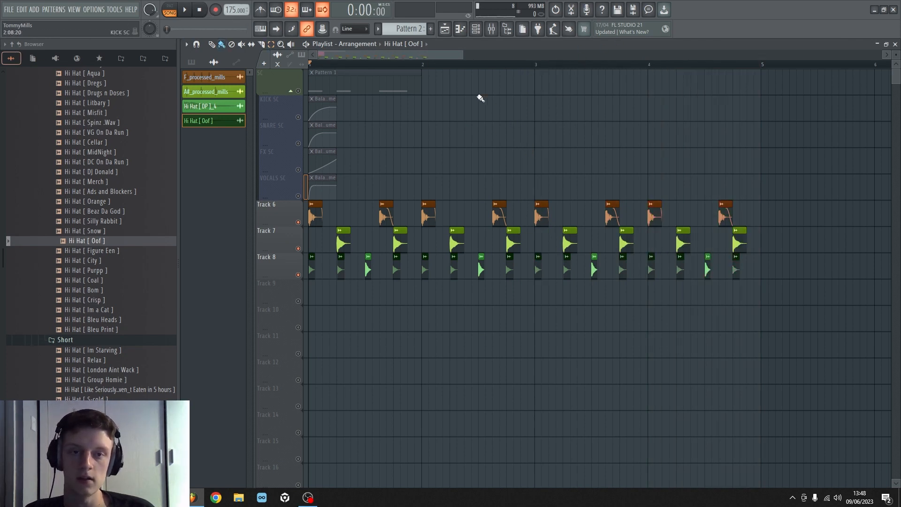
Close the hi-hat search results in the browser and play the four-bar drum pattern from the start
right_click(403, 84)
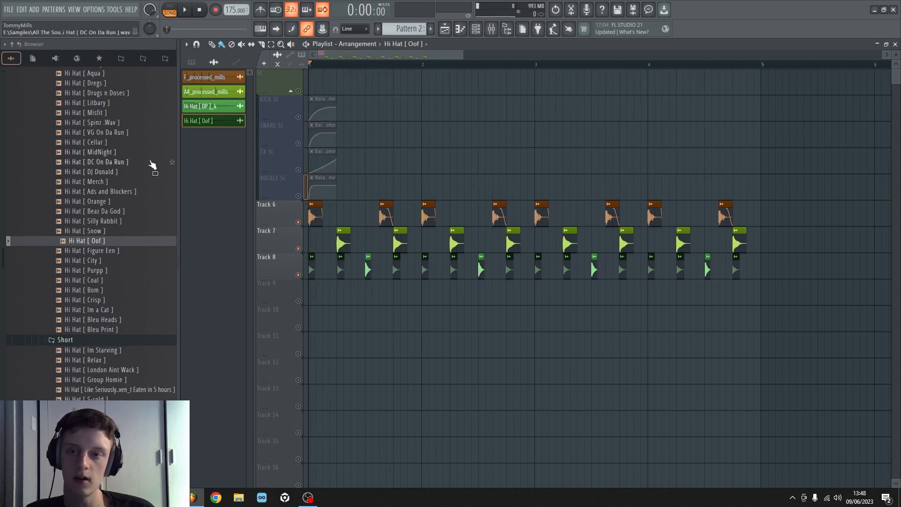
scroll(91, 287, up, 15)
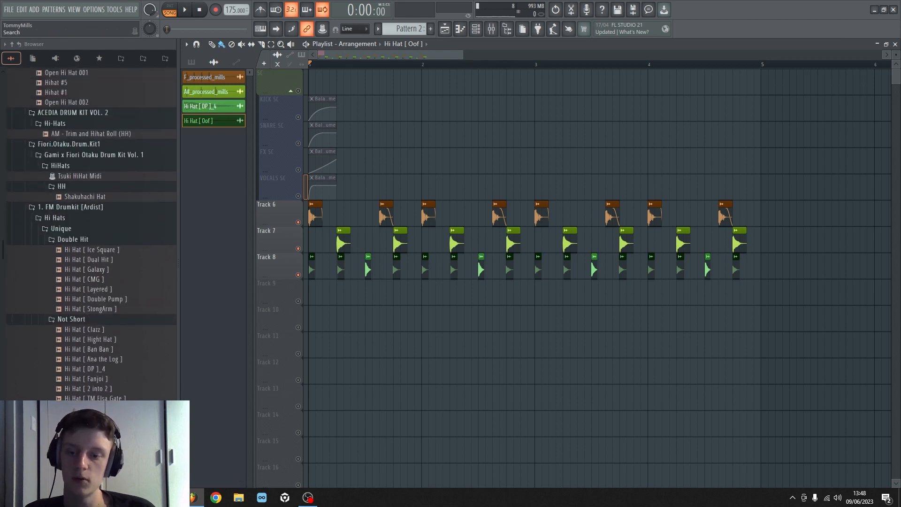
click(10, 481)
key(space)
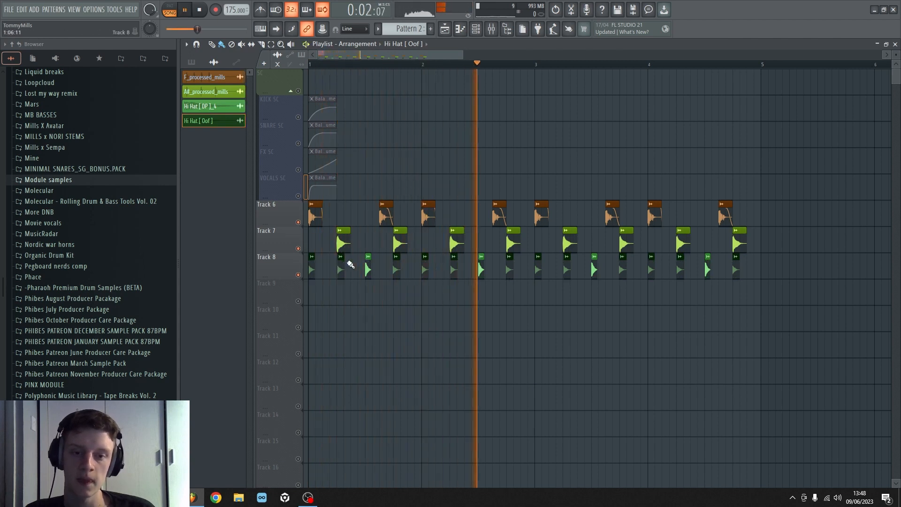
key(space)
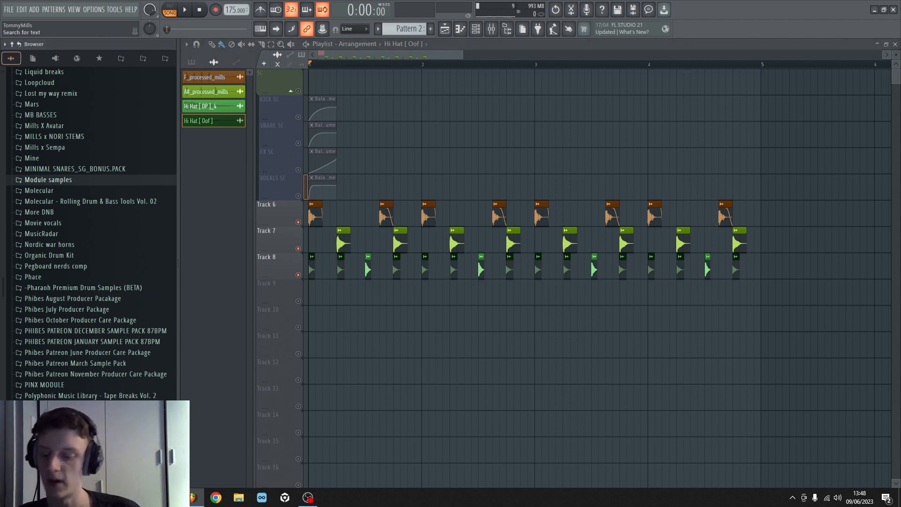
Search the browser for open hats and audition samples including CIG_Open_Hat_1, BRK_Open_Hat_08 and 4WD_Open_Hat_01
key(Return)
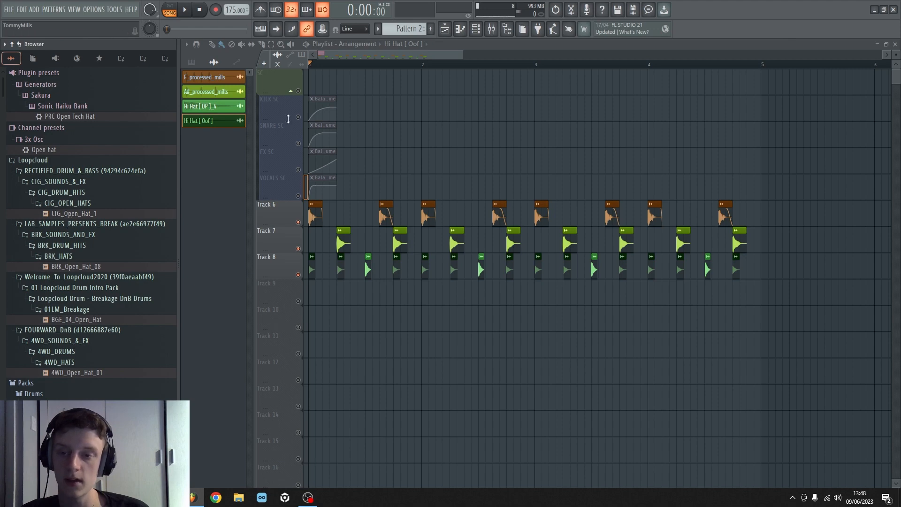
scroll(361, 68, up, 5)
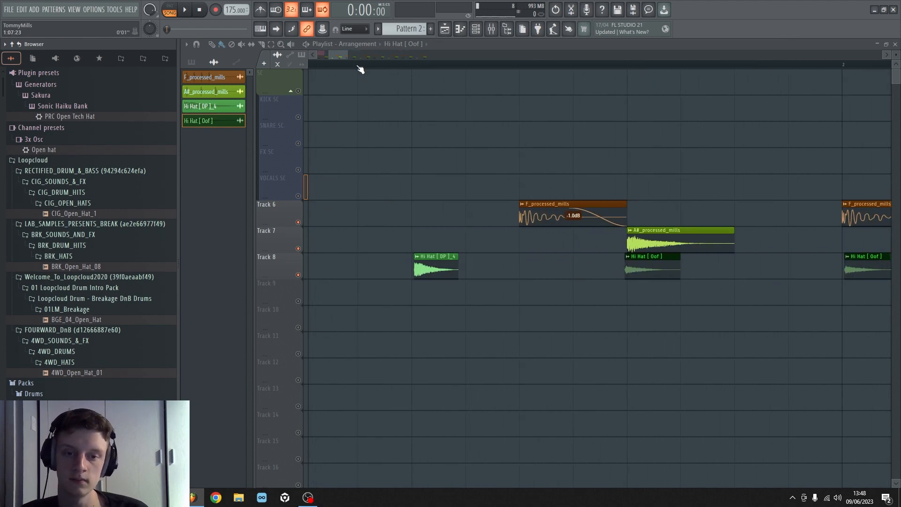
scroll(361, 69, down, 2)
scroll(360, 69, down, 3)
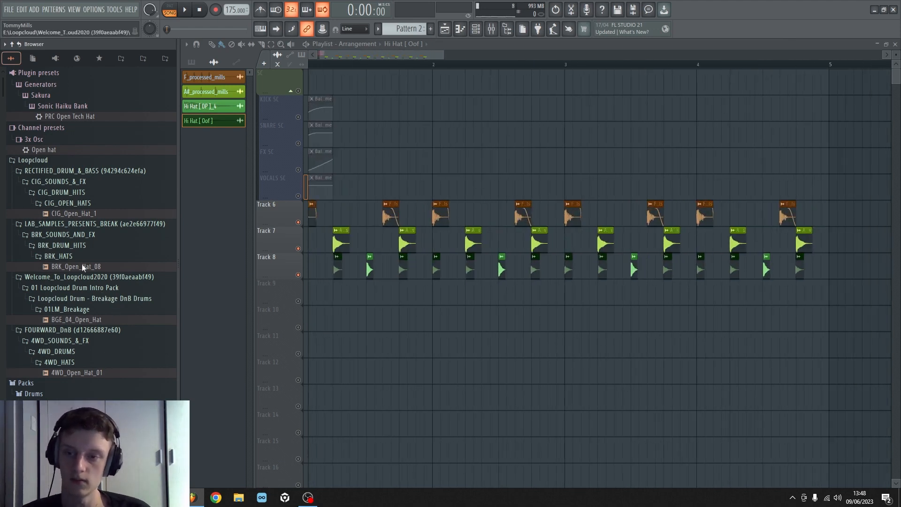
click(65, 216)
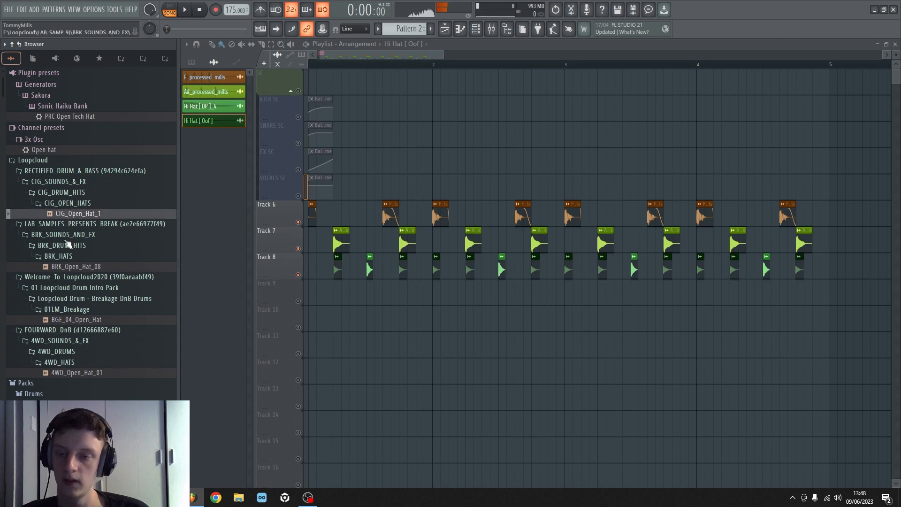
click(67, 267)
scroll(66, 267, down, 4)
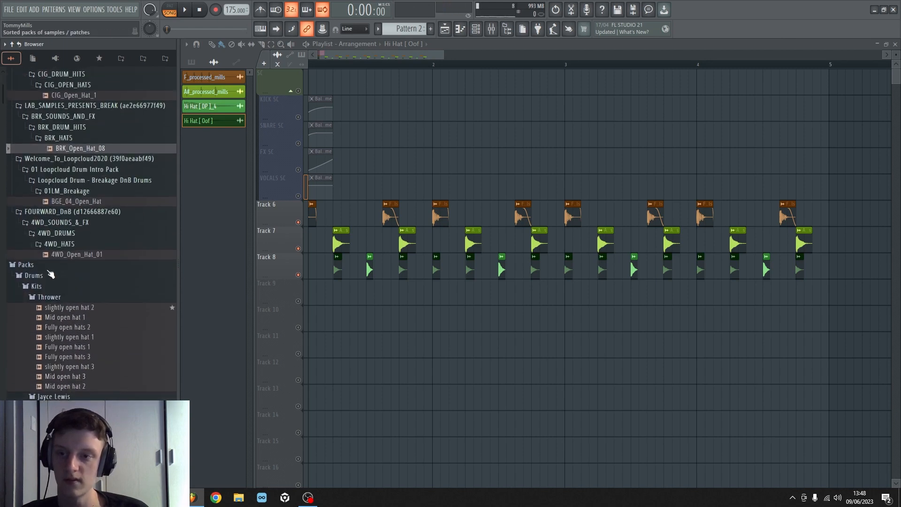
click(70, 255)
scroll(66, 272, down, 4)
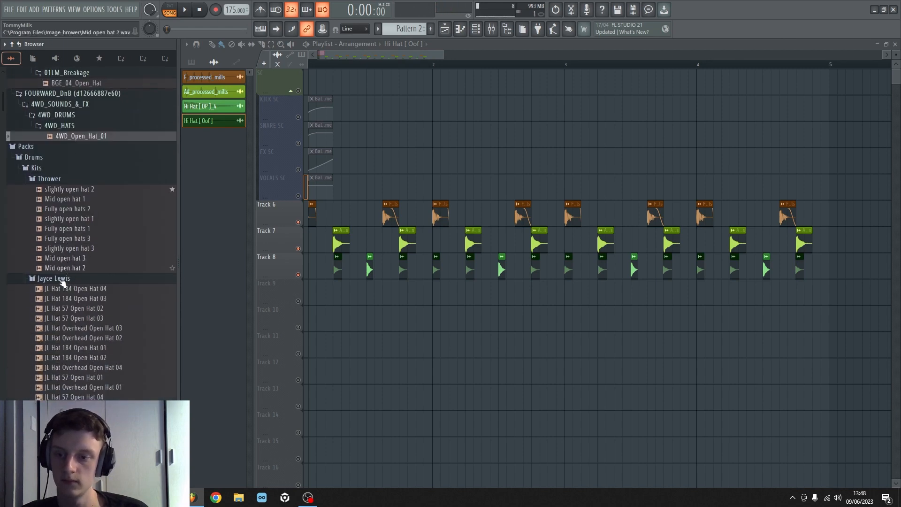
click(64, 294)
Audition open hats from the Wendel From Mars, Blue Sky and FM Drumkit folders, including Open Hat [ DP ] and QB Open Hat [ Das Fye ]
scroll(61, 298, down, 6)
scroll(62, 301, down, 15)
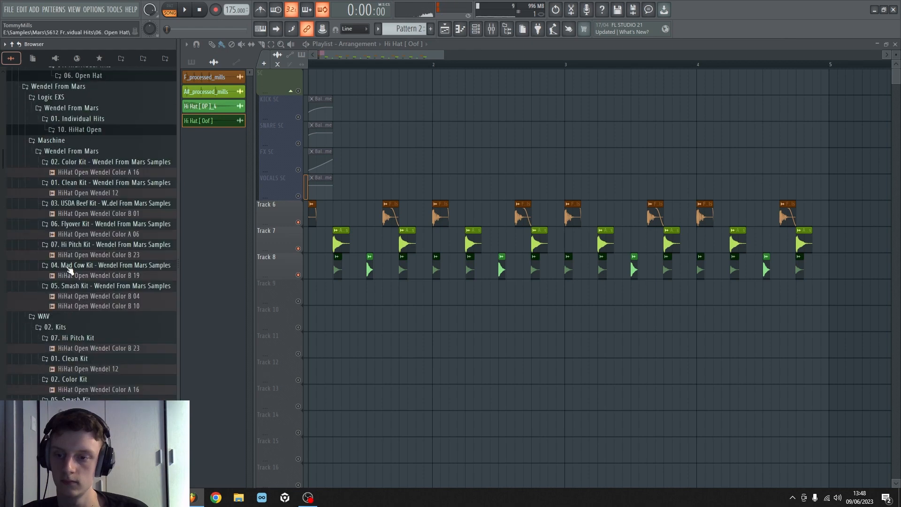
click(83, 224)
scroll(82, 225, down, 15)
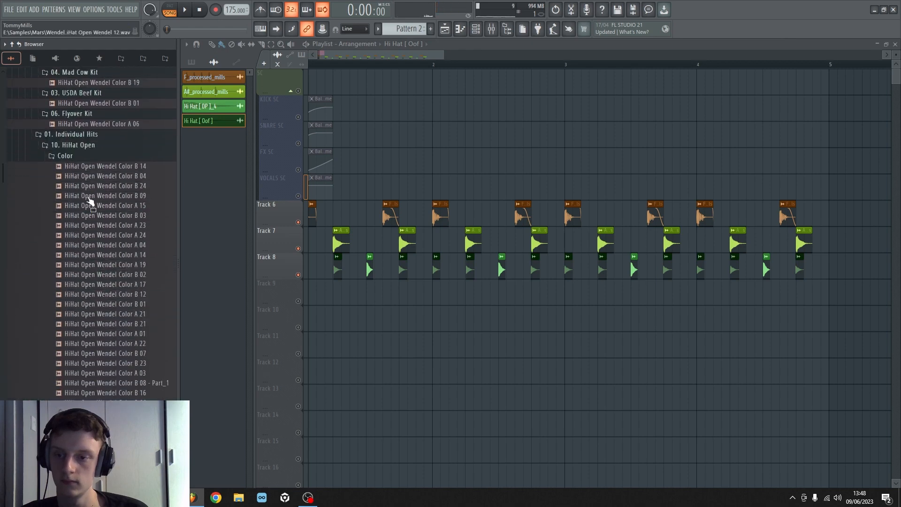
click(78, 256)
scroll(77, 258, down, 15)
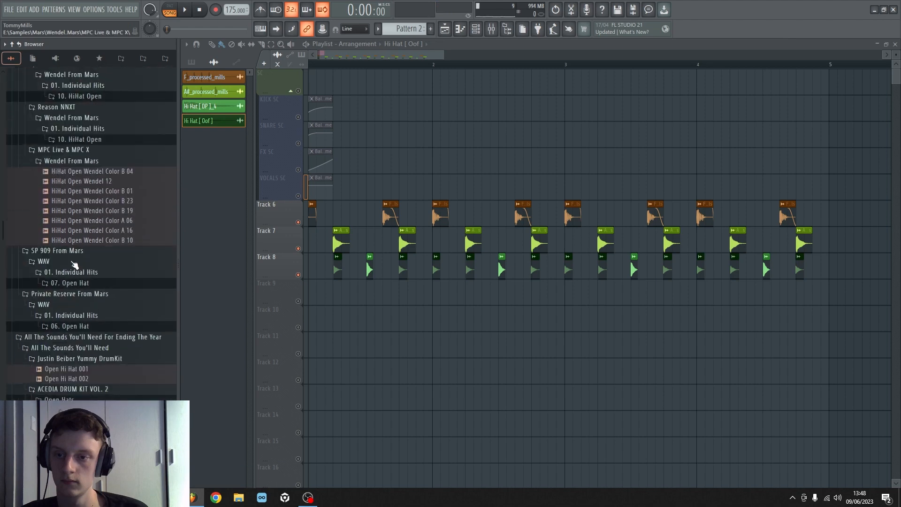
click(82, 221)
scroll(71, 235, down, 12)
click(89, 214)
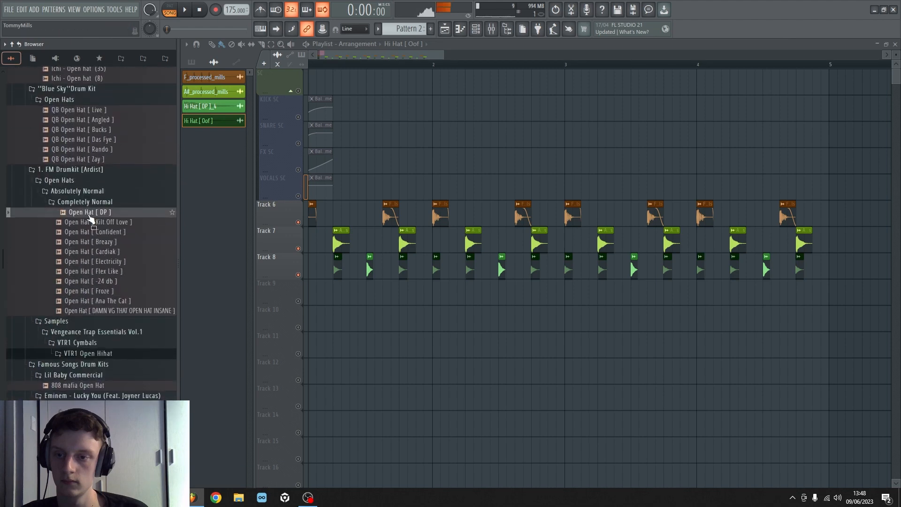
click(79, 140)
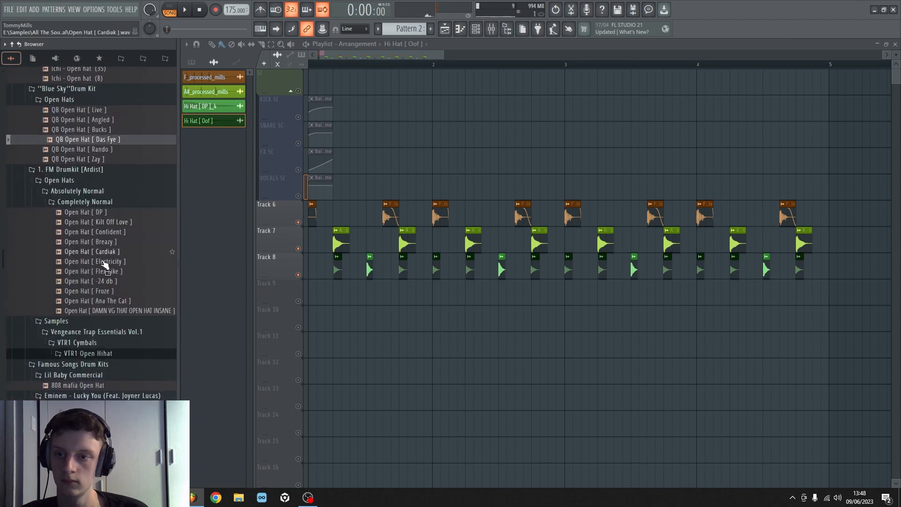
click(111, 293)
Place the KSHMR Hi Hats Open 02 sample on Track 9 at 2:15:00 and trim it to end at the start of bar 3
scroll(89, 236, down, 10)
click(77, 287)
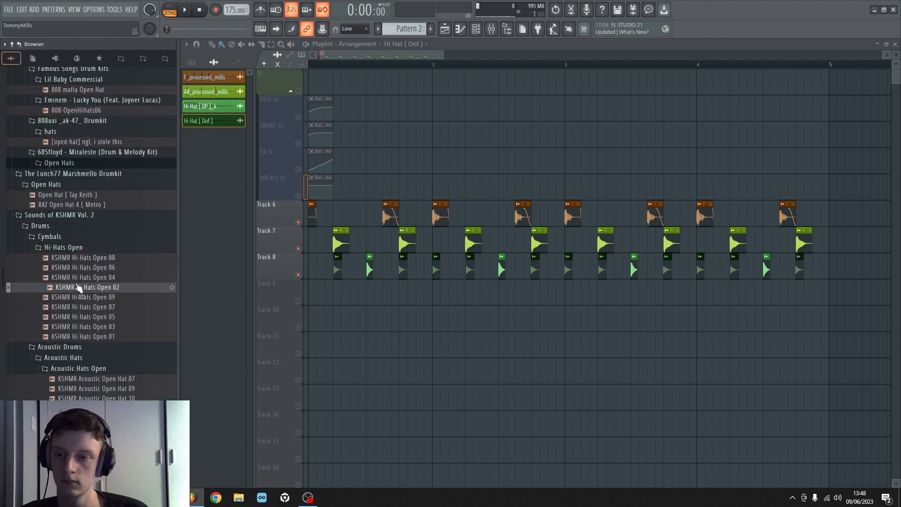
click(80, 290)
drag(79, 290, 545, 298)
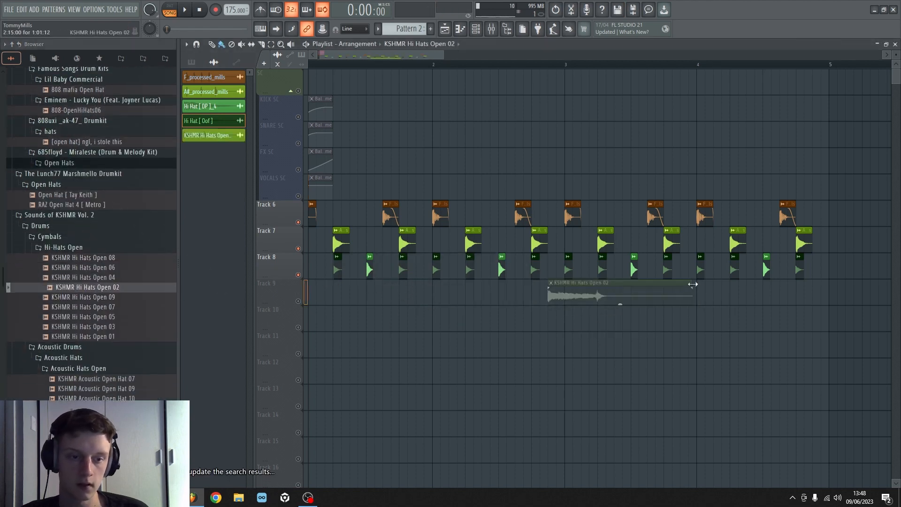
drag(694, 284, 570, 319)
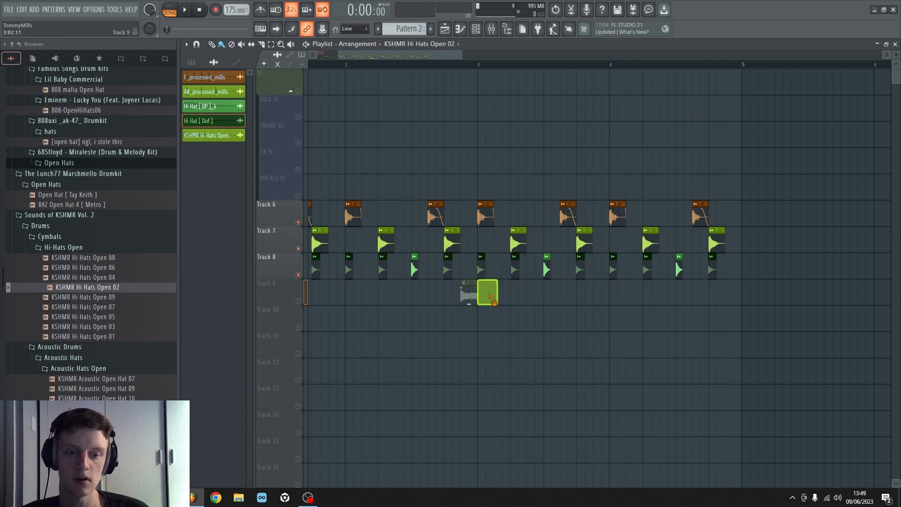
Unmute Track 9, which holds the KSHMR Hi Hats Open 02 clip
scroll(423, 65, up, 3)
scroll(425, 66, up, 3)
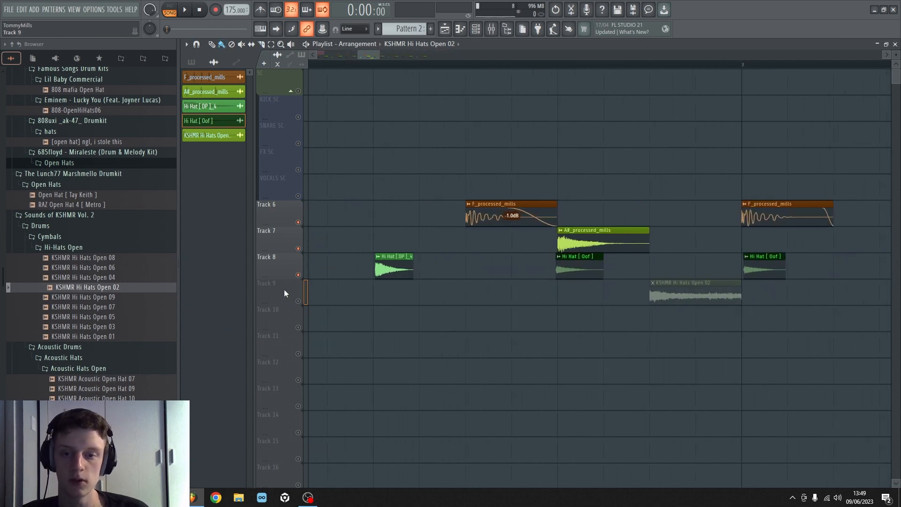
click(300, 301)
scroll(417, 61, down, 6)
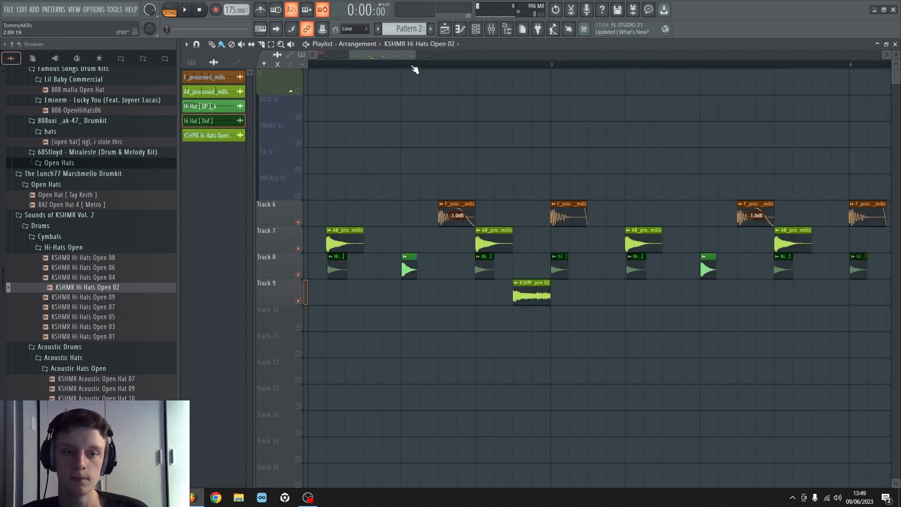
Play back the drum arrangement to hear the open hat at the end of bar 2
scroll(347, 70, up, 1)
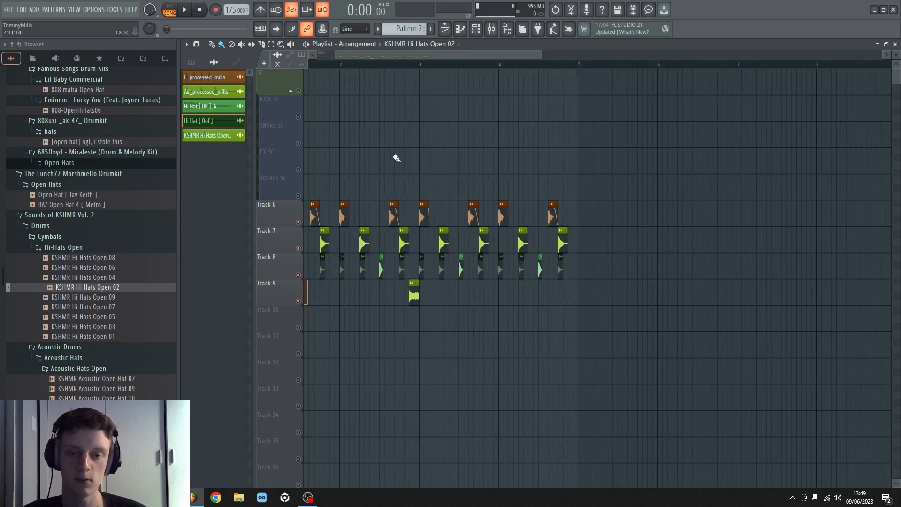
key(space)
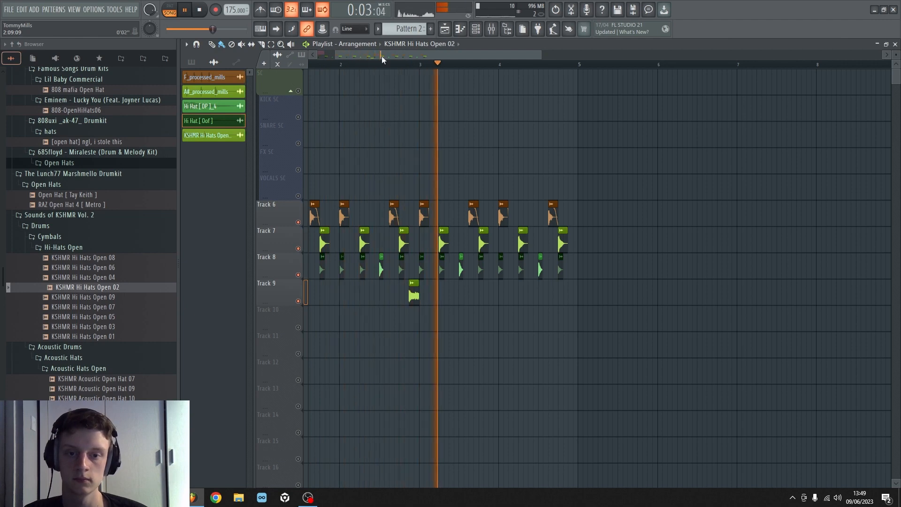
scroll(382, 67, up, 3)
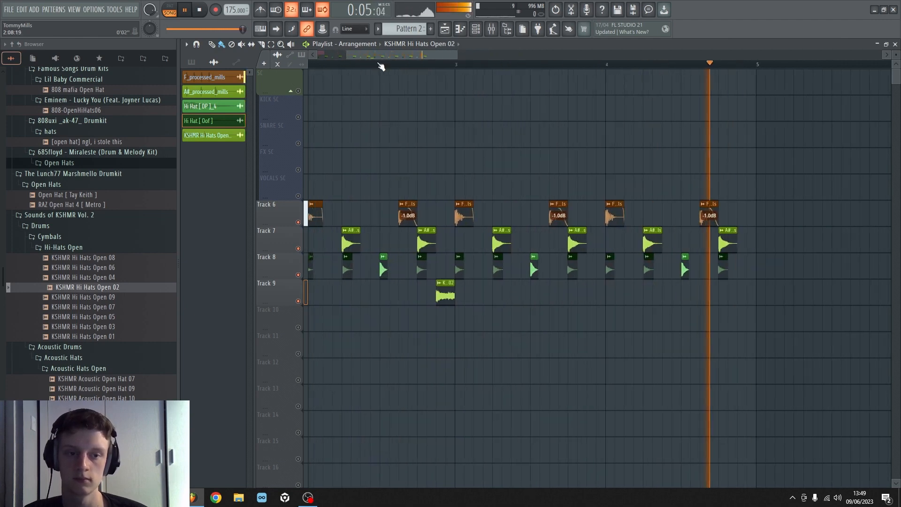
key(space)
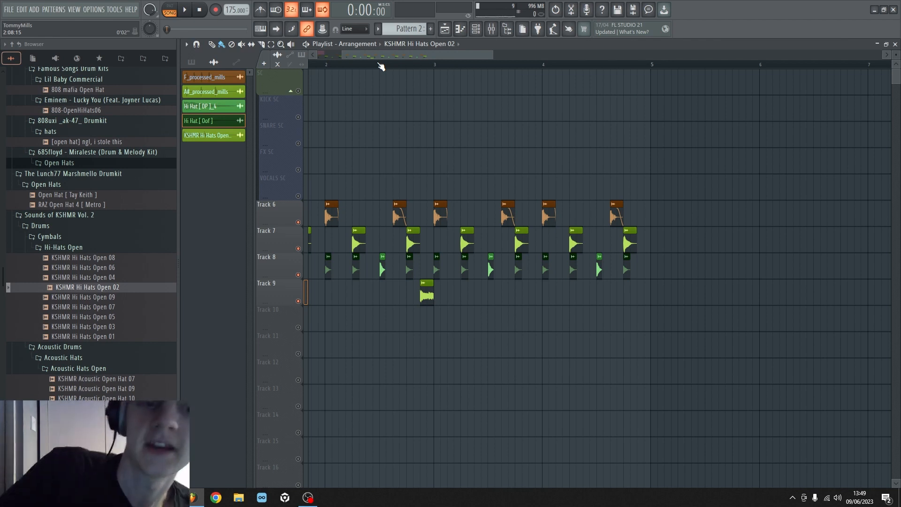
Shorten the KSHMR Hi Hats Open 02 clip with a fade-out, nudge it to 2:15:01, and set its gain to -2.4 dB
scroll(423, 75, down, 2)
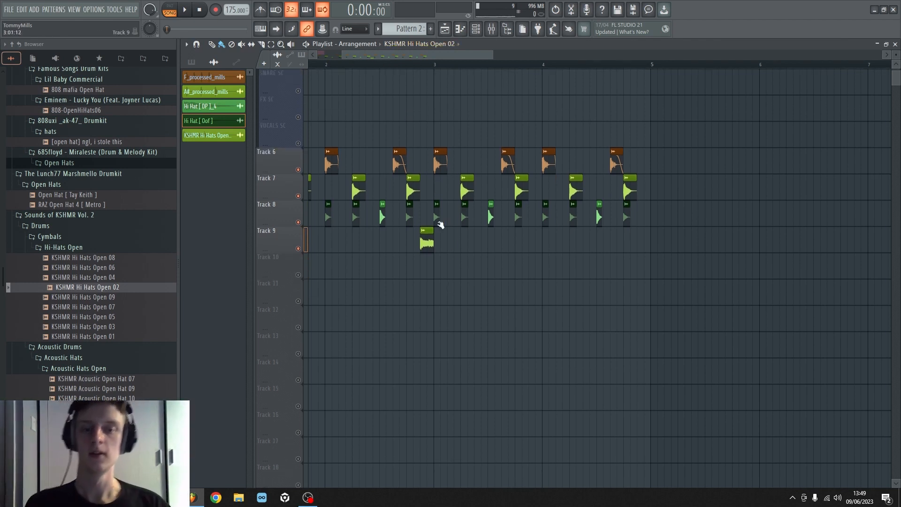
scroll(426, 59, up, 4)
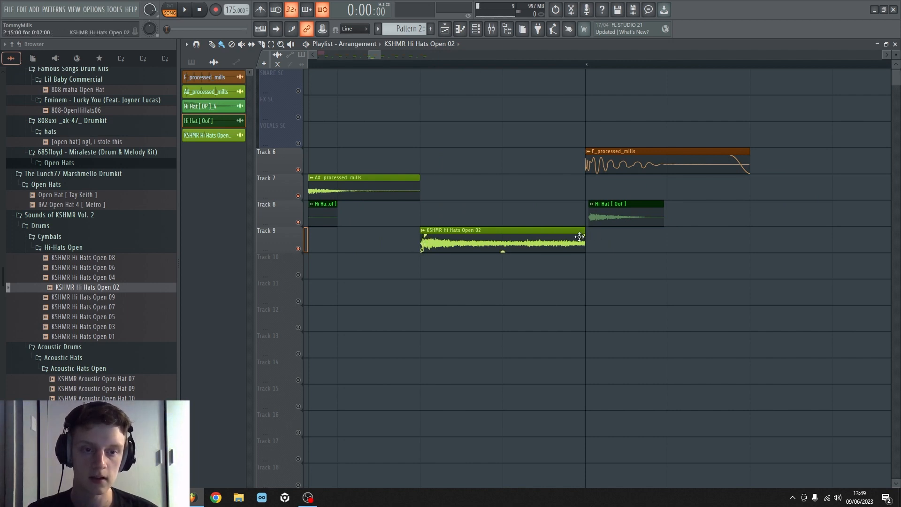
mouse_move(584, 235)
mouse_down()
mouse_move(563, 233)
mouse_move(581, 230)
mouse_up()
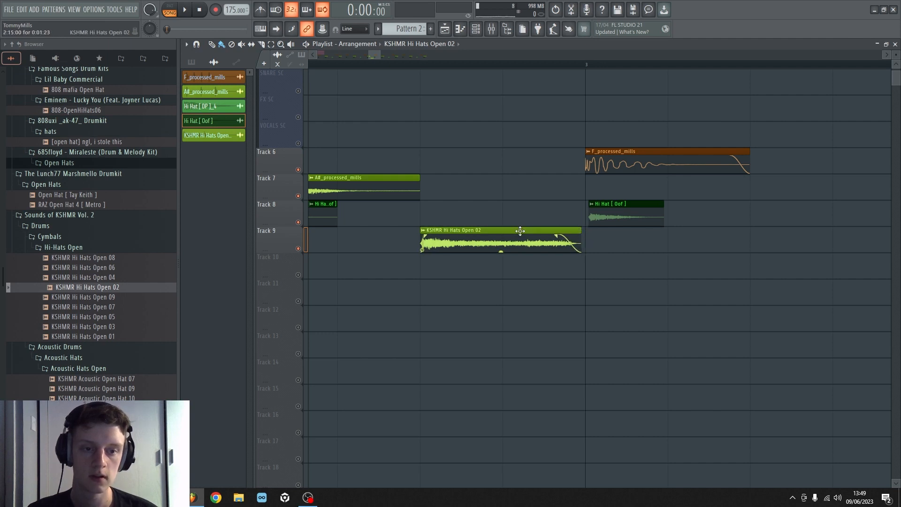
drag(522, 232, 525, 233)
drag(586, 231, 579, 231)
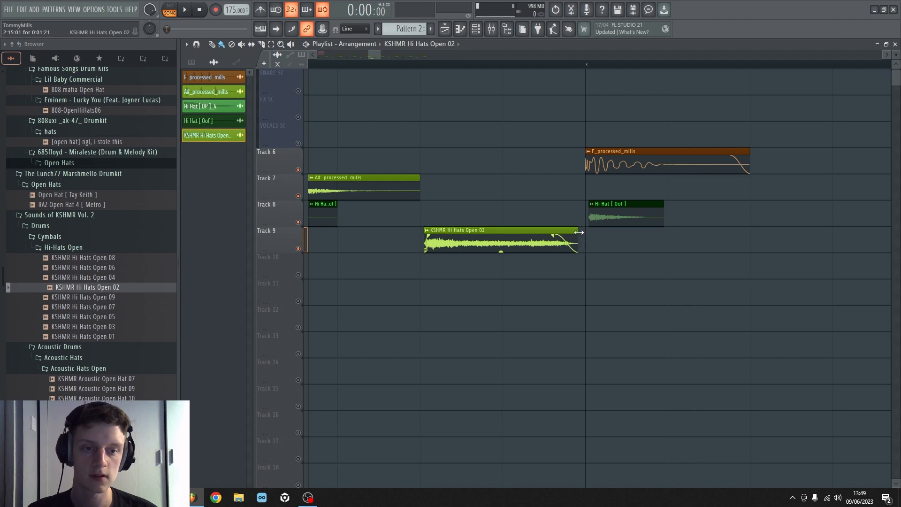
drag(500, 250, 501, 246)
scroll(464, 65, down, 3)
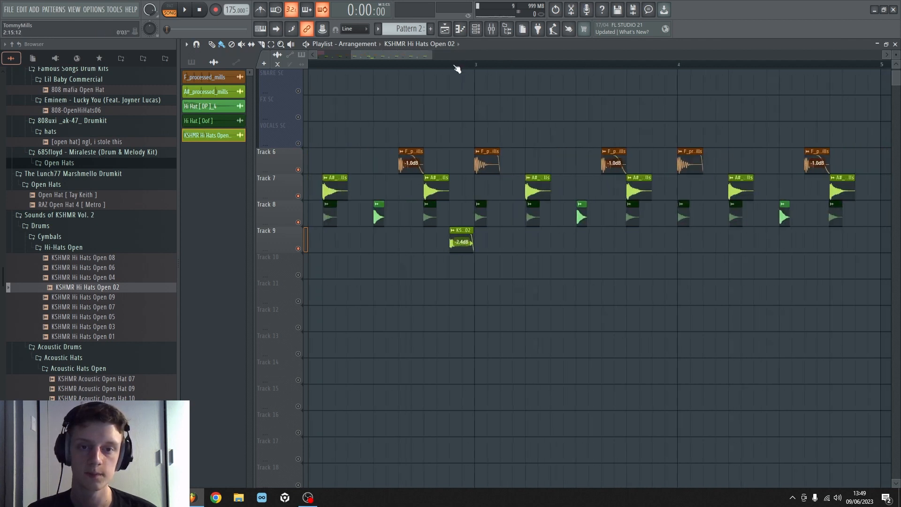
Play back the loop to check the adjusted open hat against the drums
key(space)
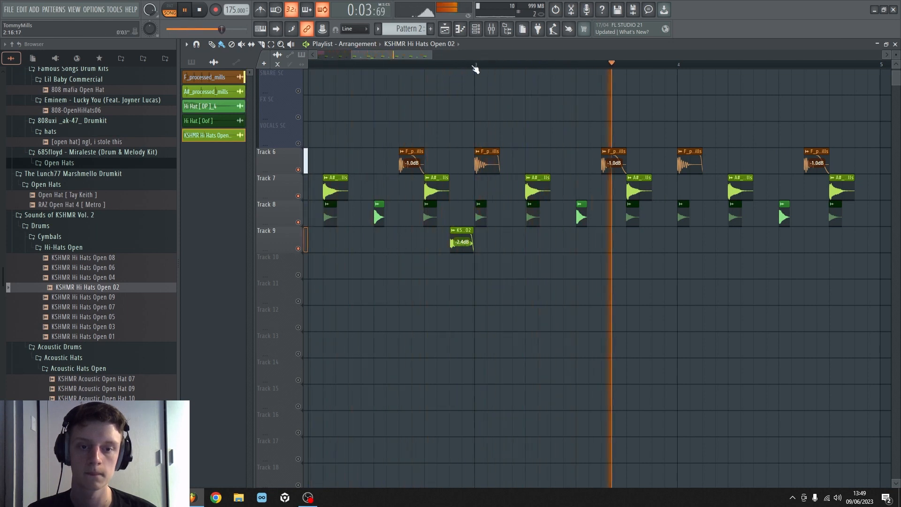
scroll(474, 66, down, 2)
key(space)
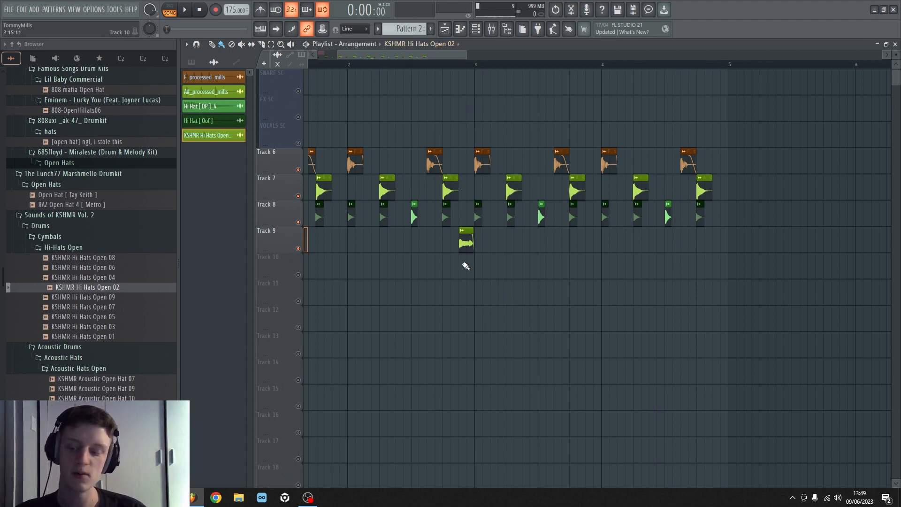
drag(454, 277, 485, 270)
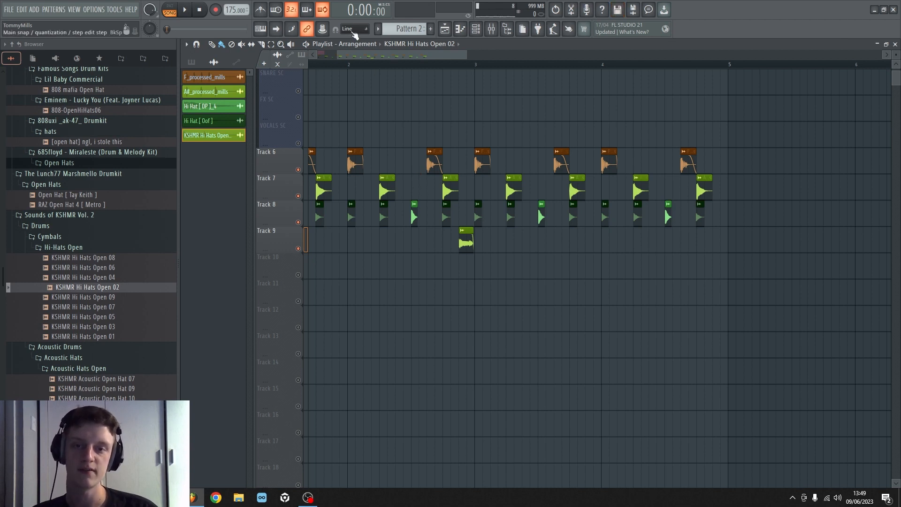
Add three copies of the F_processed_mills kick to Track 6, two in bar 3 and one early in bar 4
drag(356, 56, 310, 55)
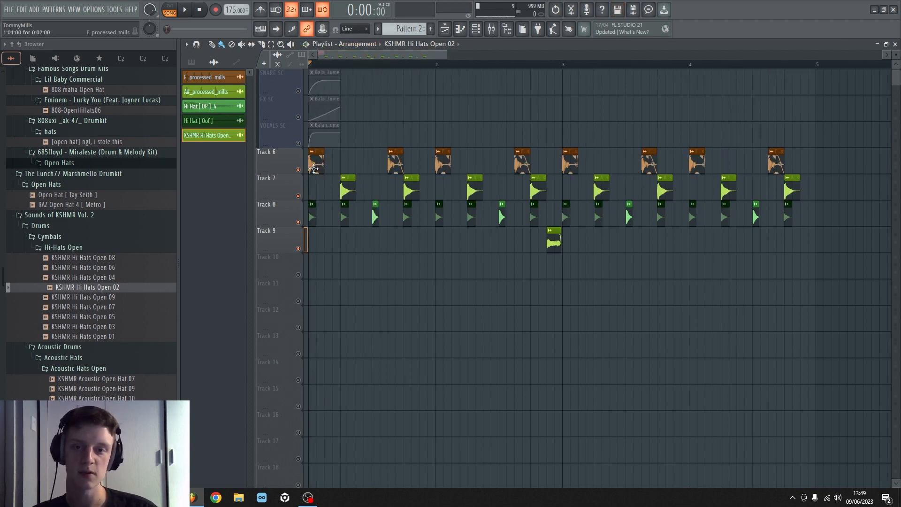
click(315, 168)
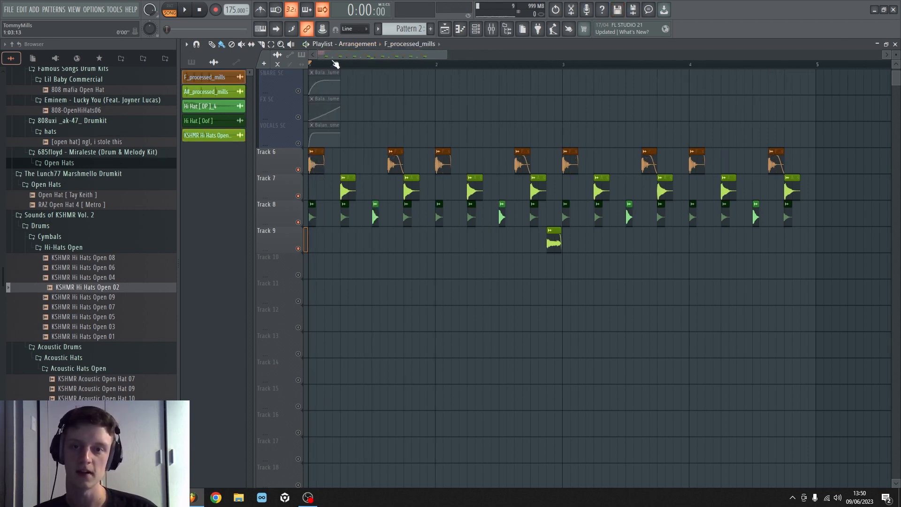
drag(336, 63, 360, 61)
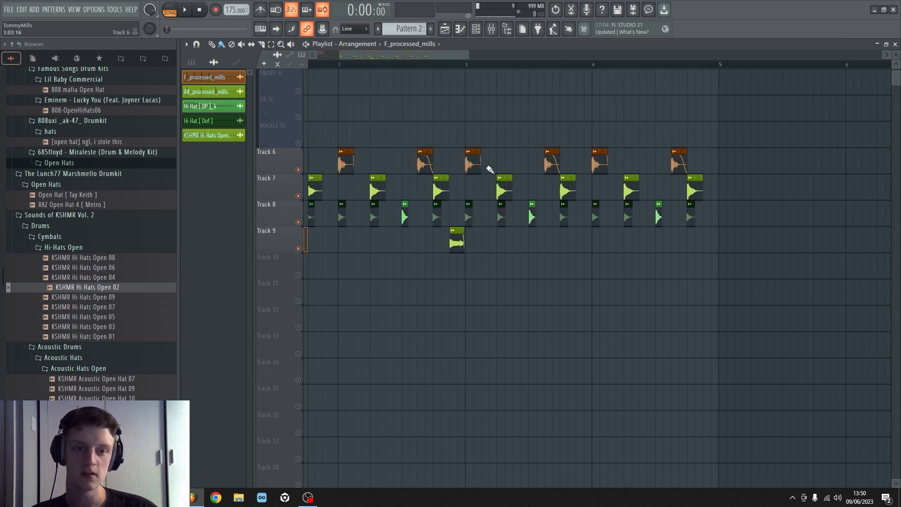
drag(495, 163, 521, 166)
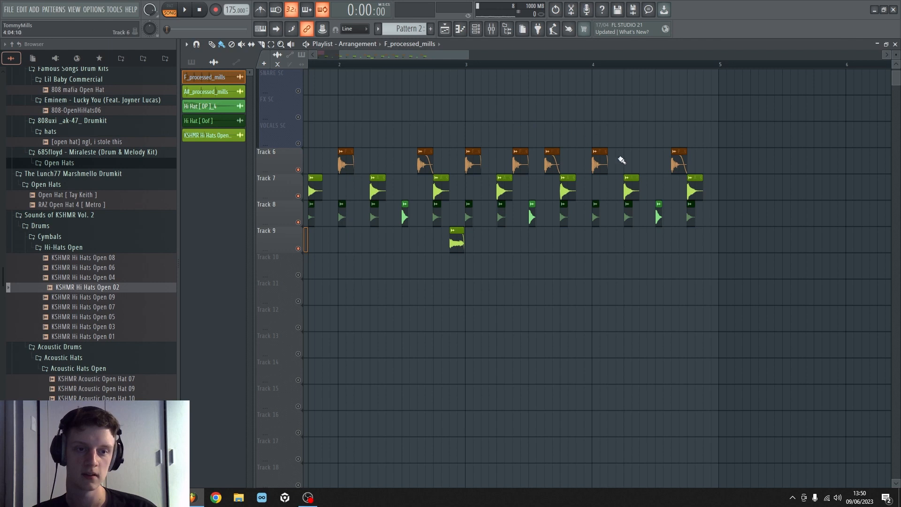
click(579, 167)
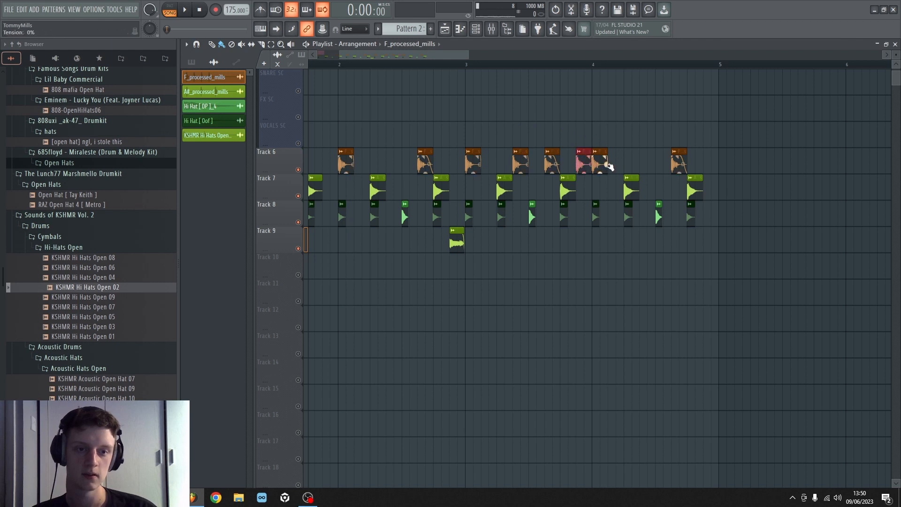
click(611, 164)
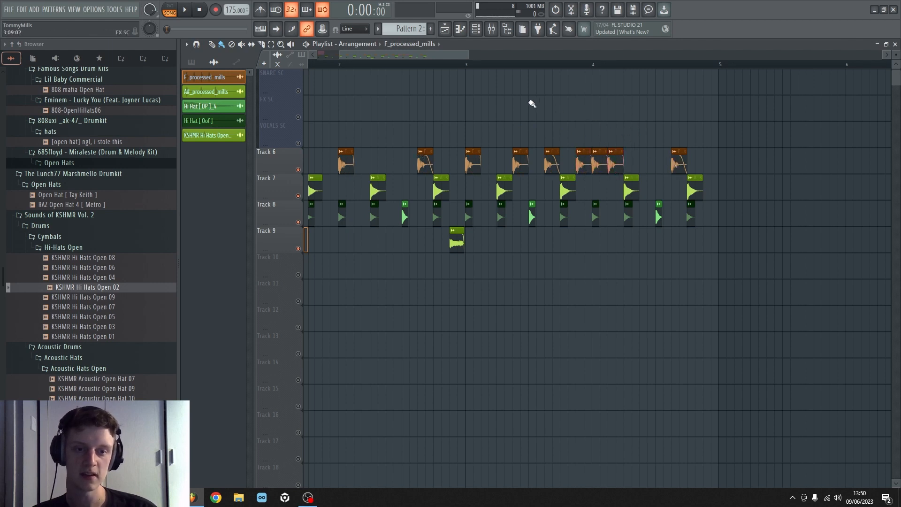
Audition the new kicks, move the first added bar 3 kick one step later, and delete the one just before bar 4
key(space)
scroll(521, 106, up, 2)
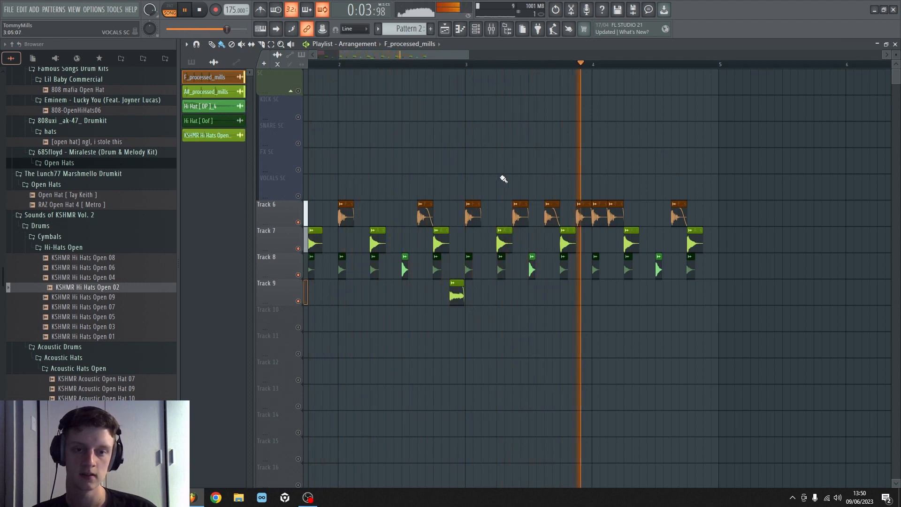
drag(519, 204, 526, 205)
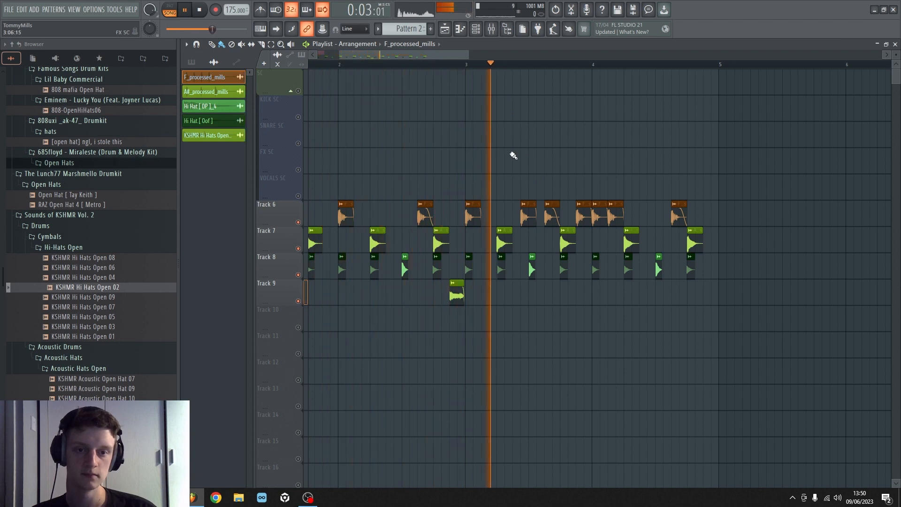
key(space)
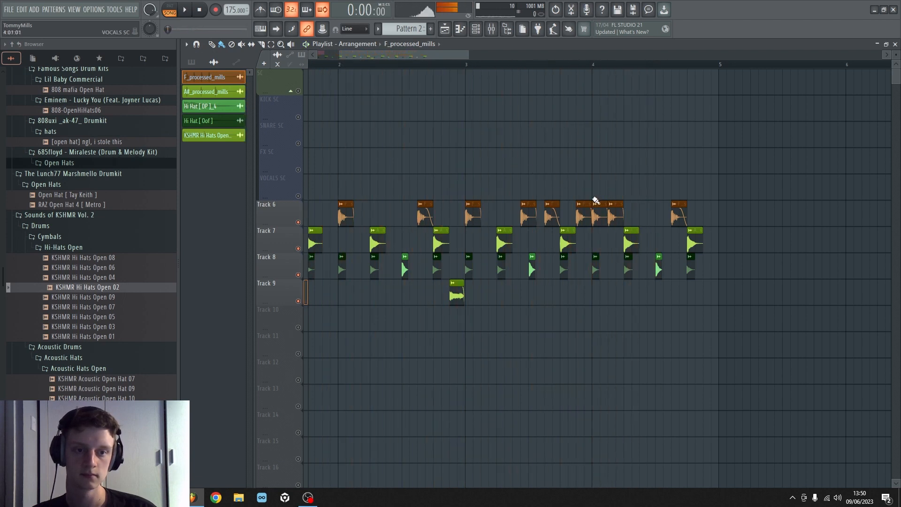
right_click(580, 205)
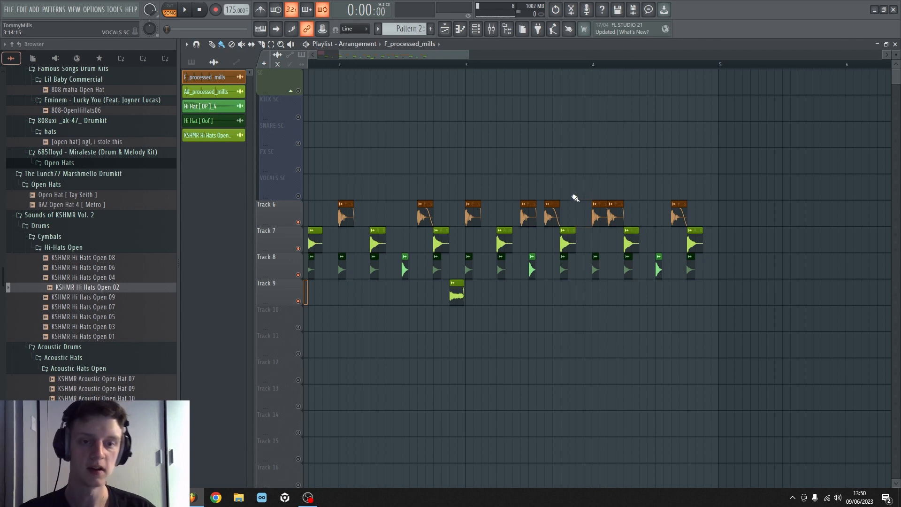
Play back the four-bar drum arrangement to judge the revised kick pattern in bars 3 and 4
scroll(540, 151, down, 3)
scroll(519, 142, up, 3)
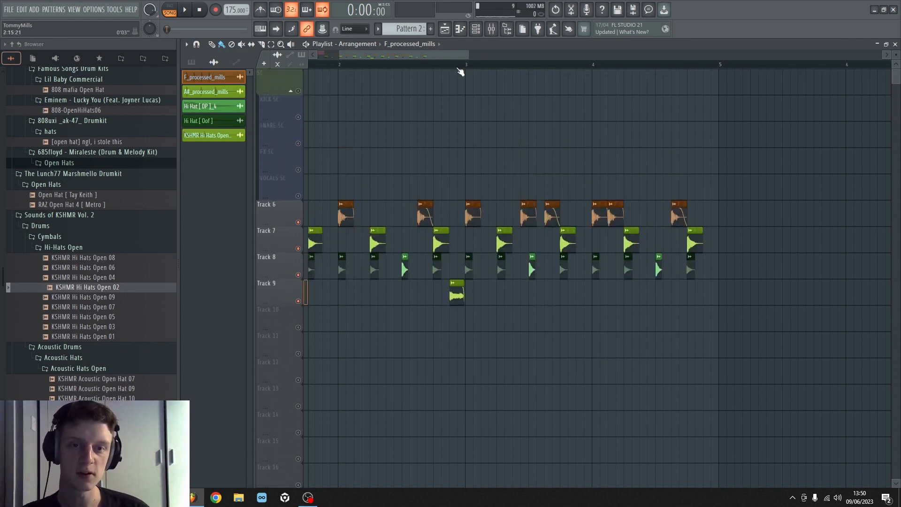
scroll(461, 68, down, 3)
key(space)
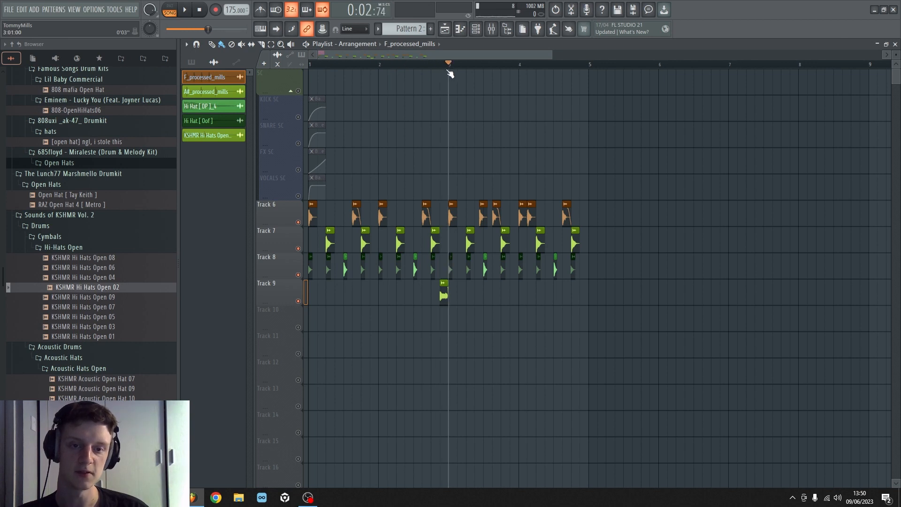
key(space)
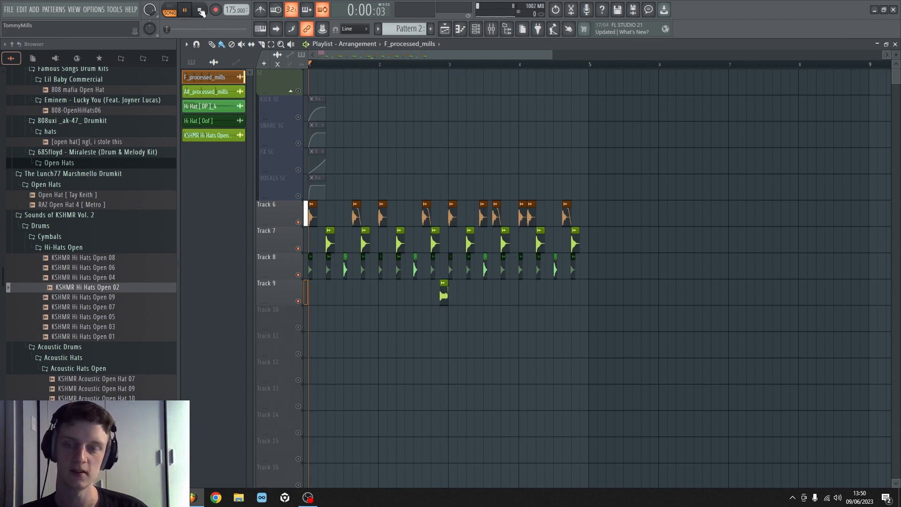
scroll(501, 65, up, 5)
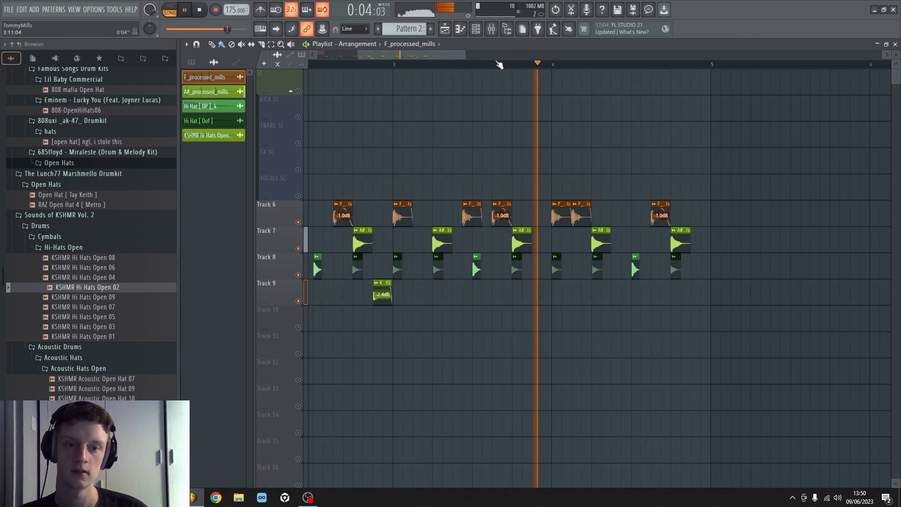
scroll(500, 65, down, 2)
key(space)
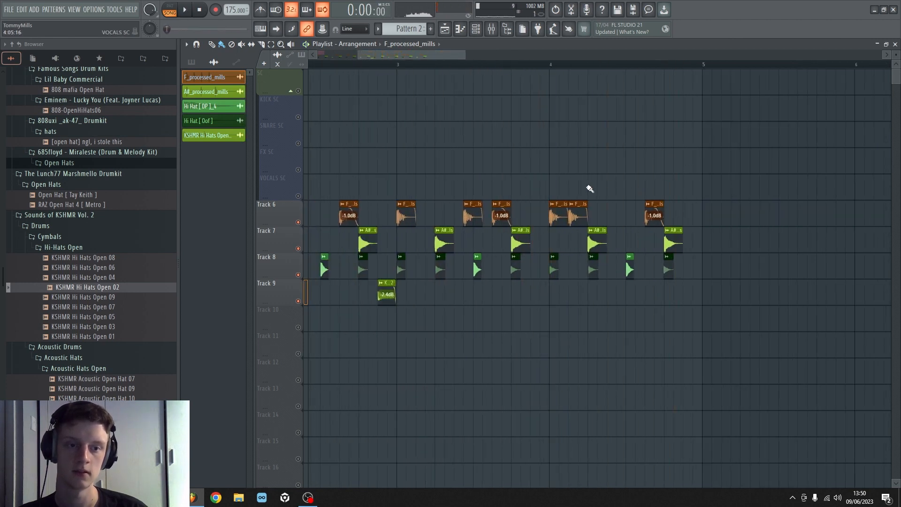
Place an F_processed_mills kick near the middle of bar 4 on Track 6 and delete the kick just before the last snare
click(616, 217)
right_click(650, 202)
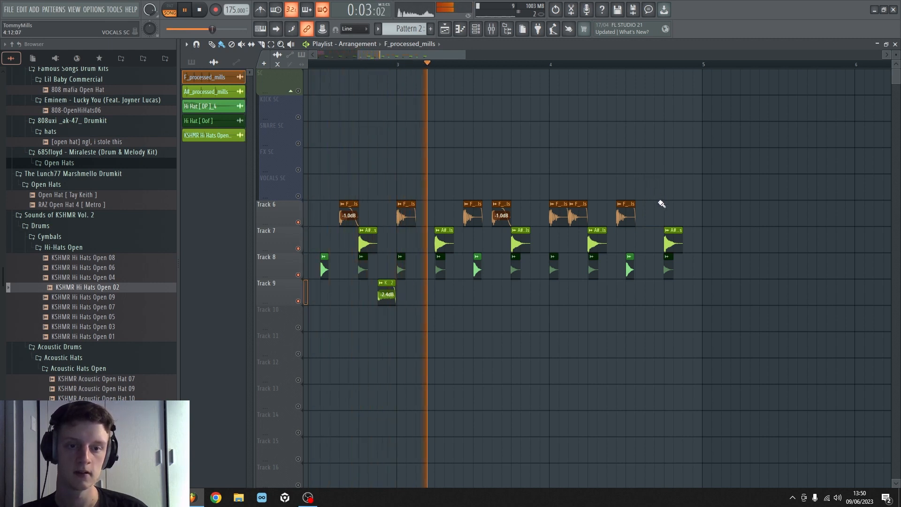
Try the loop without the last snare clip of bar 4 on Track 7, and undo the deletion
right_click(674, 240)
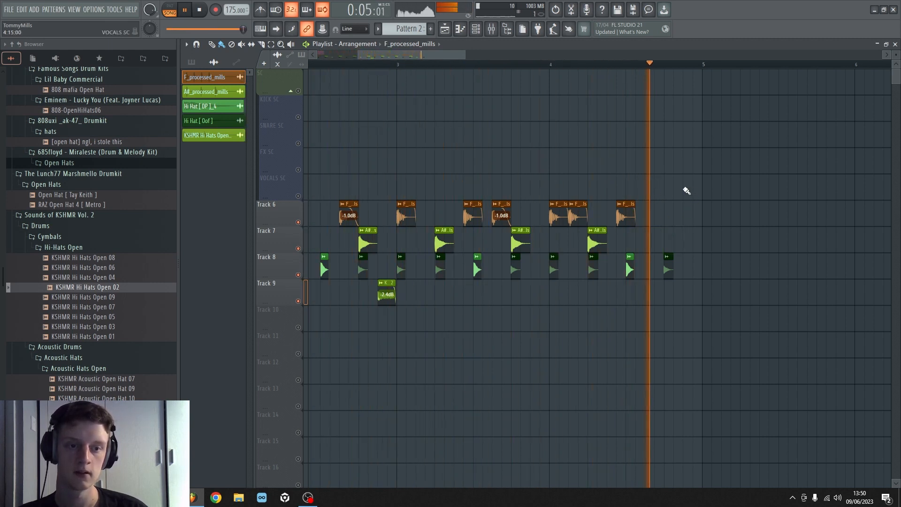
key(space)
key(ctrl+z)
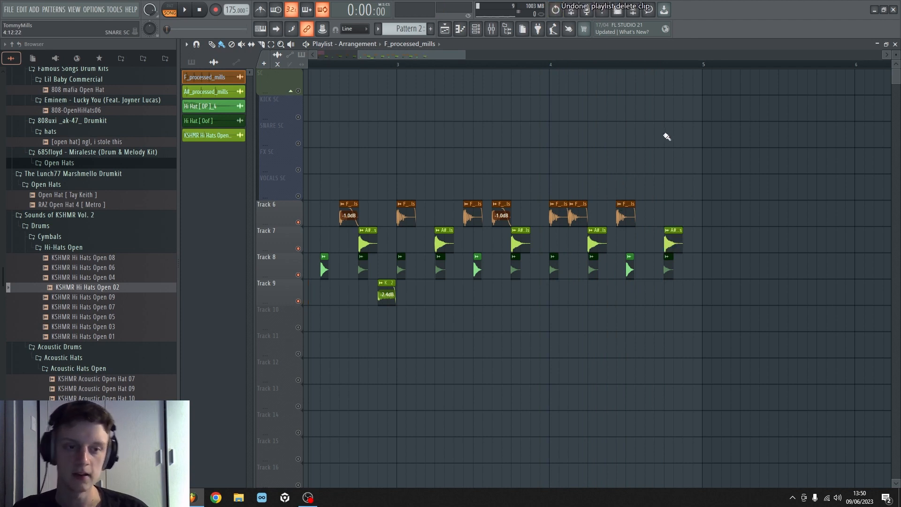
Play back from bar 3 and add an F_processed_mills kick after the last snare at the end of bar 4
click(398, 63)
key(space)
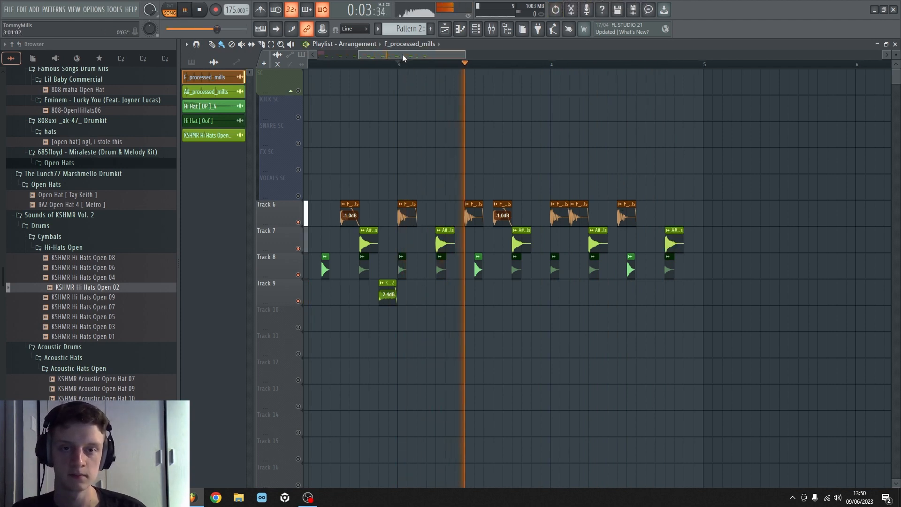
drag(402, 57, 417, 60)
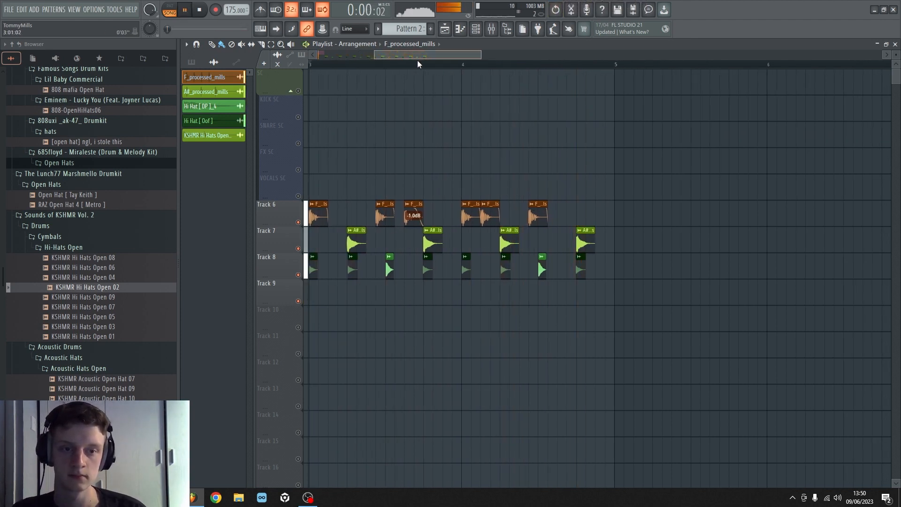
key(space)
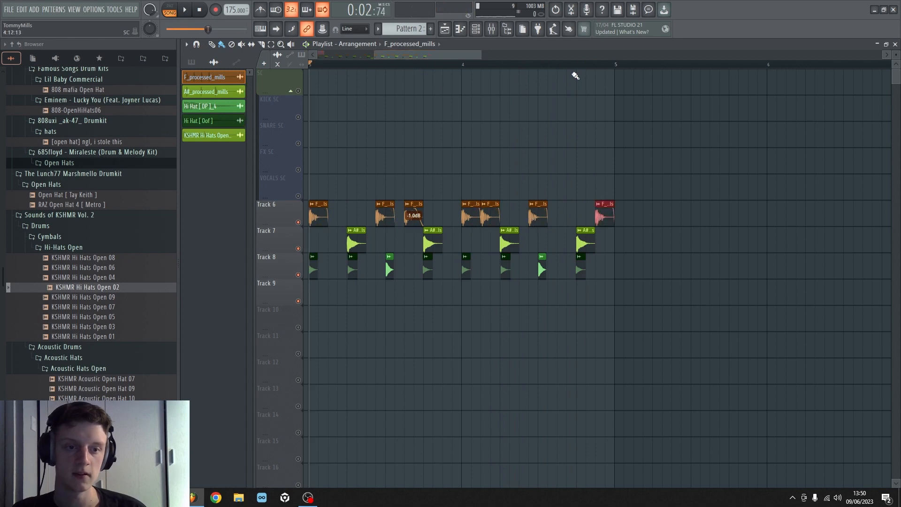
Select the four-bar range from bar 1 to the start of bar 5 in the playlist timeline
scroll(575, 76, down, 5)
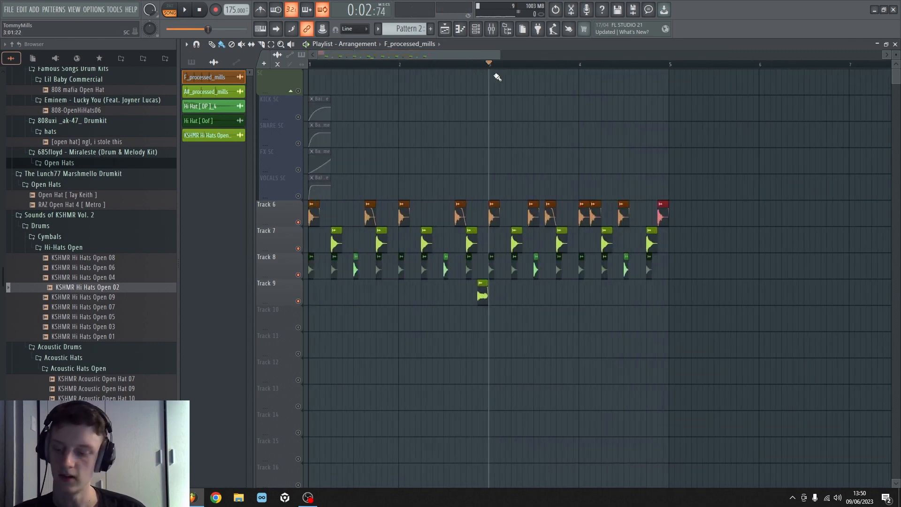
drag(669, 70, 310, 66)
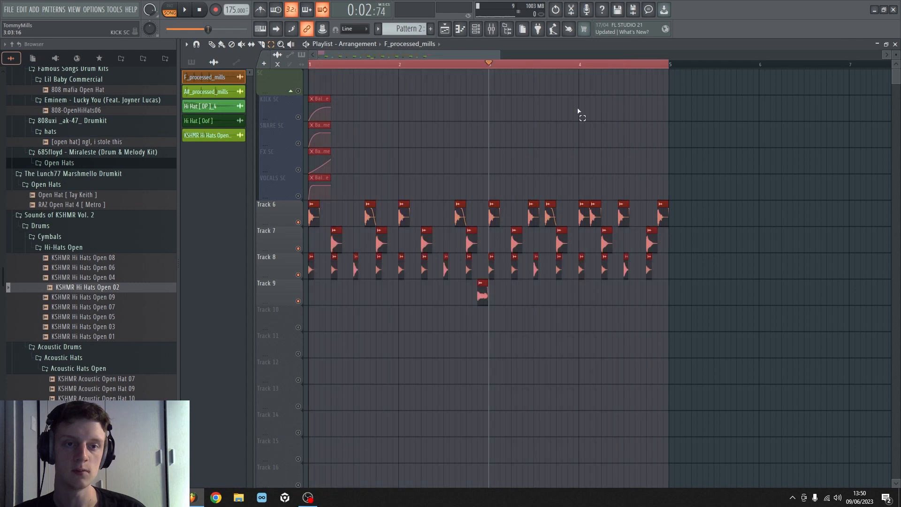
Play back the four-bar drum loop from bar 1
key(space)
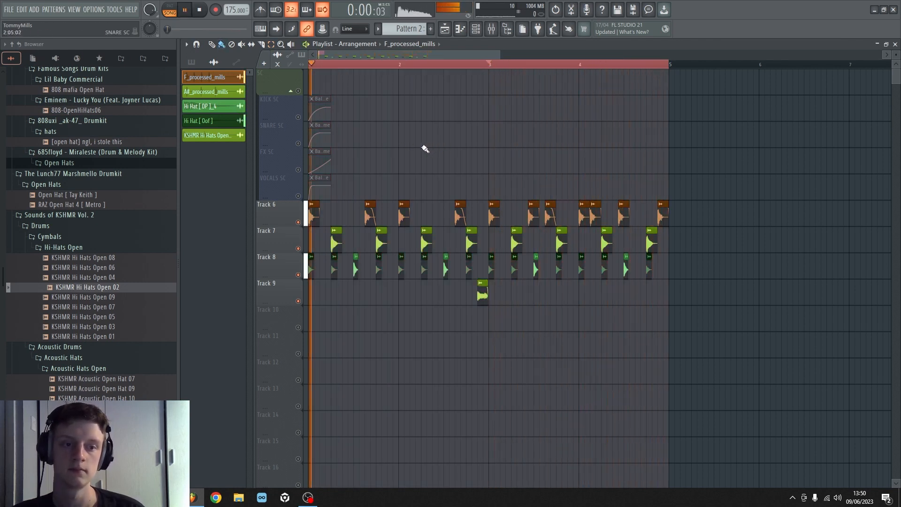
key(space)
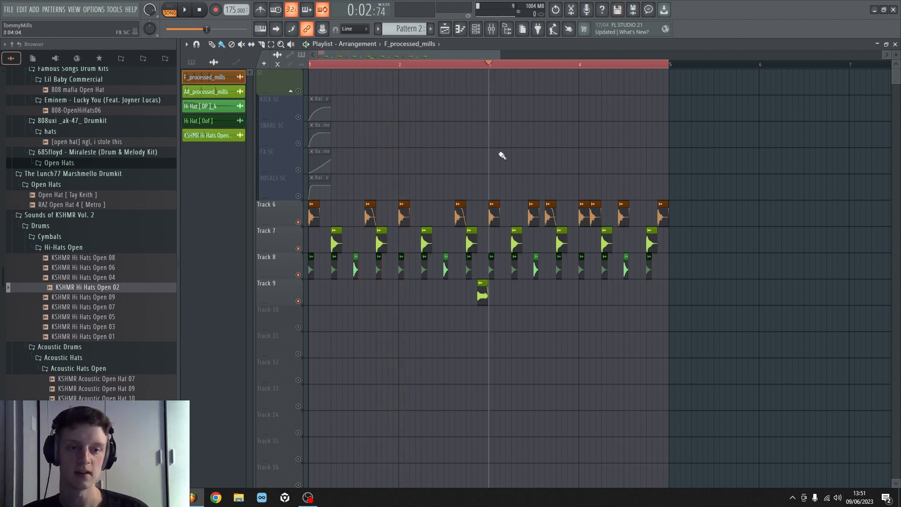
Move the drum clips of bars 3 and 4 on Tracks 6 to 8 so they start at bar 7
scroll(630, 75, down, 5)
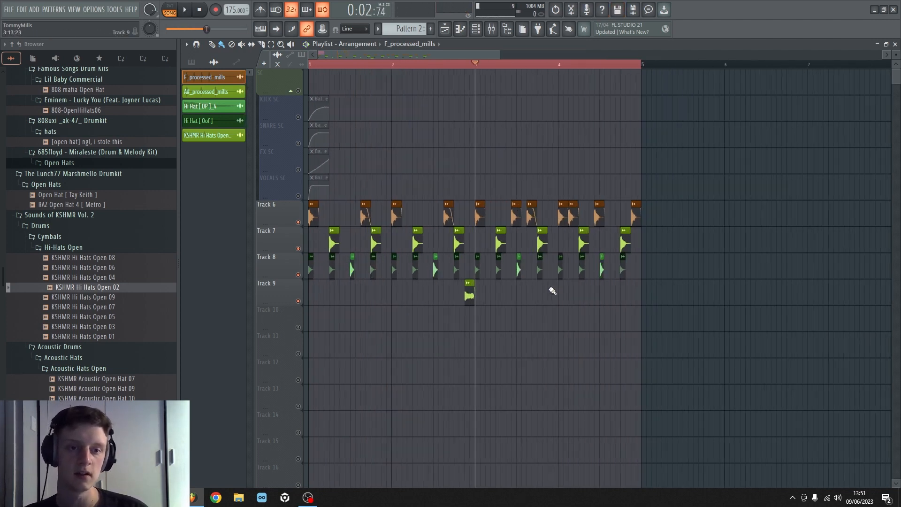
scroll(576, 67, down, 3)
drag(605, 306, 377, 184)
drag(452, 278, 375, 206)
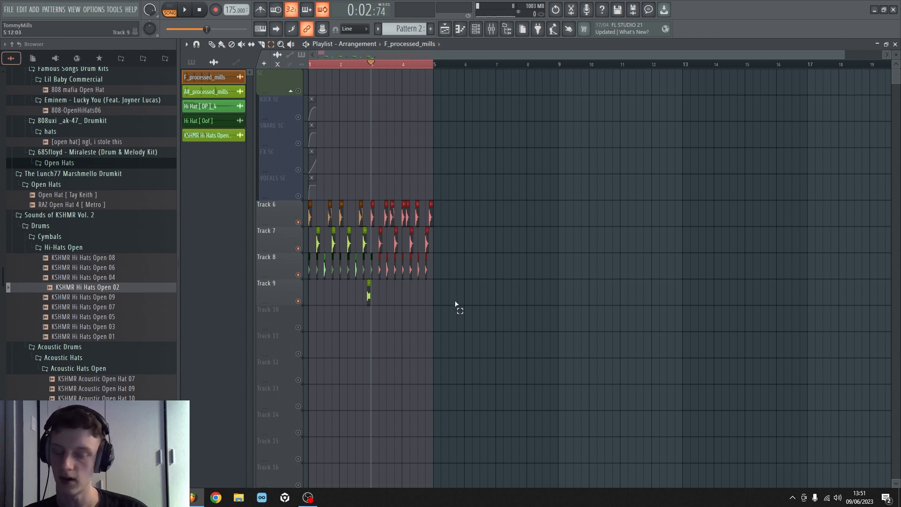
drag(466, 280, 369, 201)
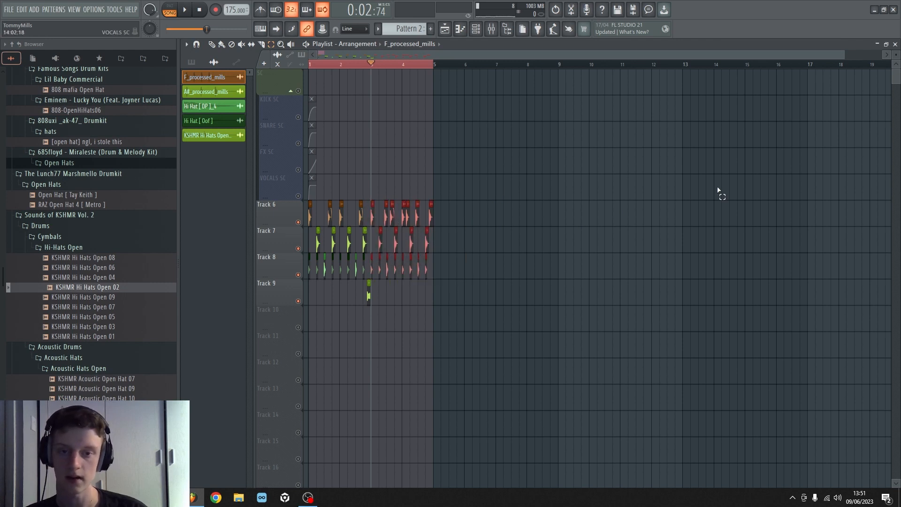
key(shift+Right)
key(shift+Right)
key(shift+Right)
key(shift+Right)
key(shift+Right)
key(shift+Right)
key(shift+Right)
key(shift+Right)
key(shift+Right)
key(shift+Right)
key(shift+Right)
key(shift+Right)
key(shift+Right)
key(shift+Right)
key(shift+Right)
key(shift+Right)
key(shift+Right)
key(shift+Right)
key(shift+Right)
key(shift+Right)
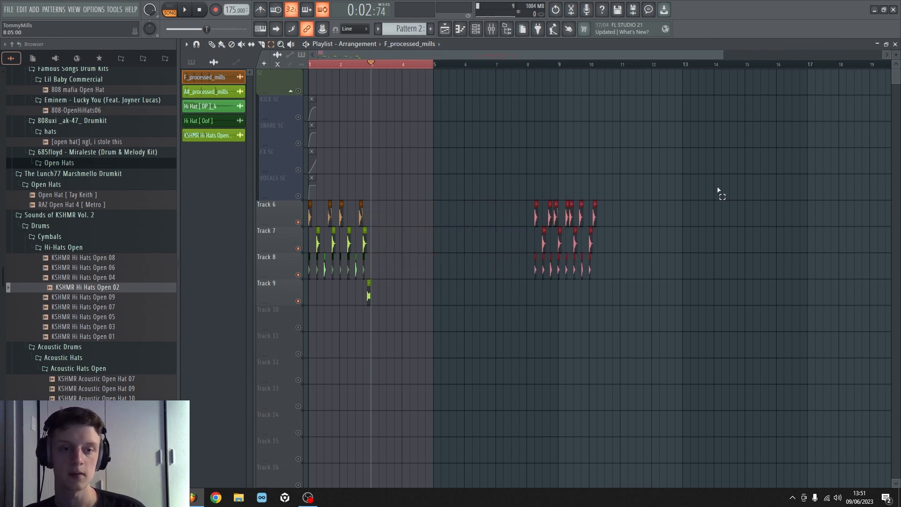
key(shift+Left)
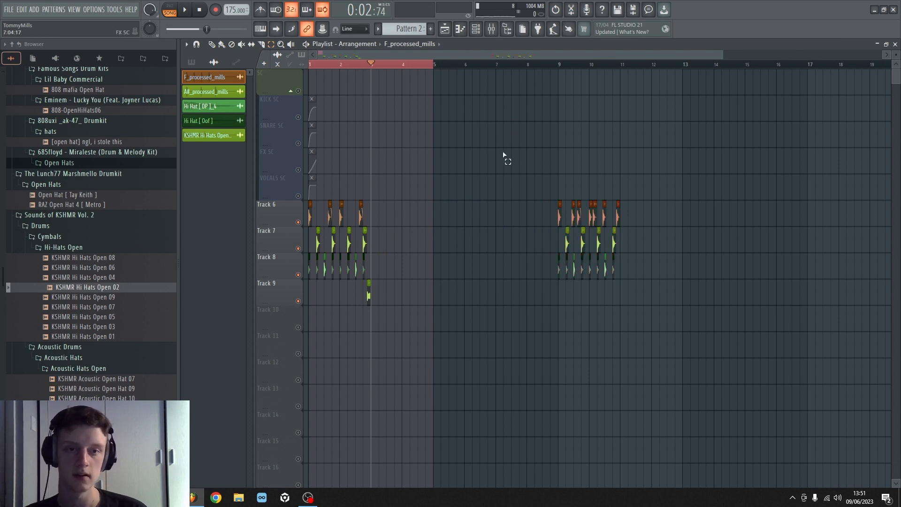
drag(661, 304, 516, 180)
key(shift+Left)
key(shift+Left)
key(shift+Left)
key(shift+Left)
key(shift+Left)
key(shift+Left)
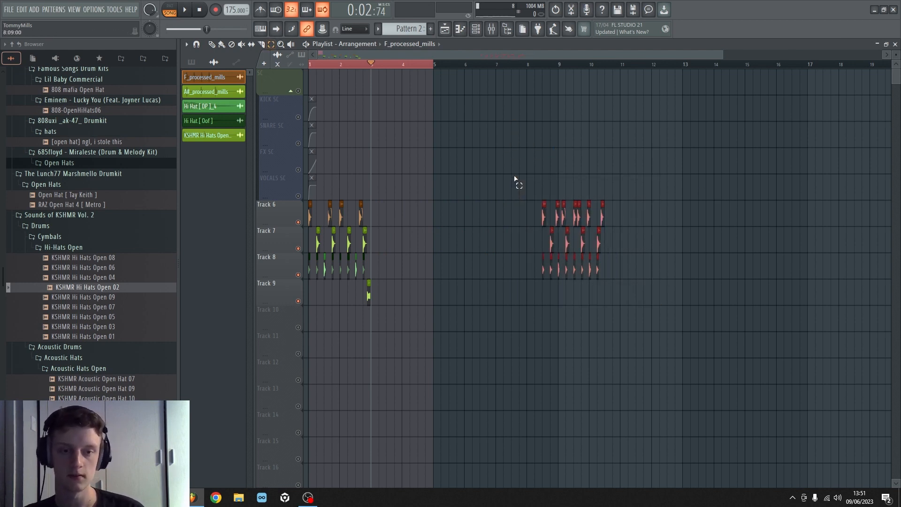
key(shift+Left)
key(shift+Left)
click(456, 212)
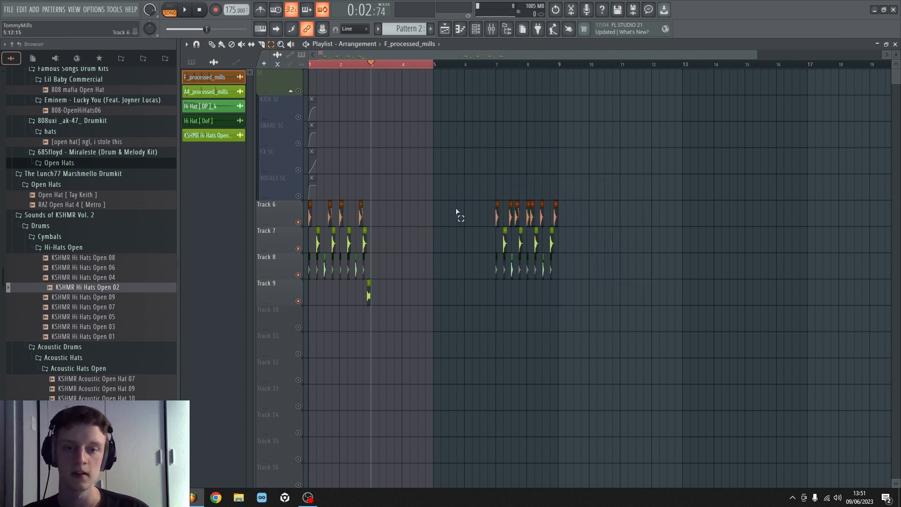
Duplicate the drum clips of bars 1 and 2 twice to fill bars 3 to 6, and clear the selection
drag(372, 70, 310, 68)
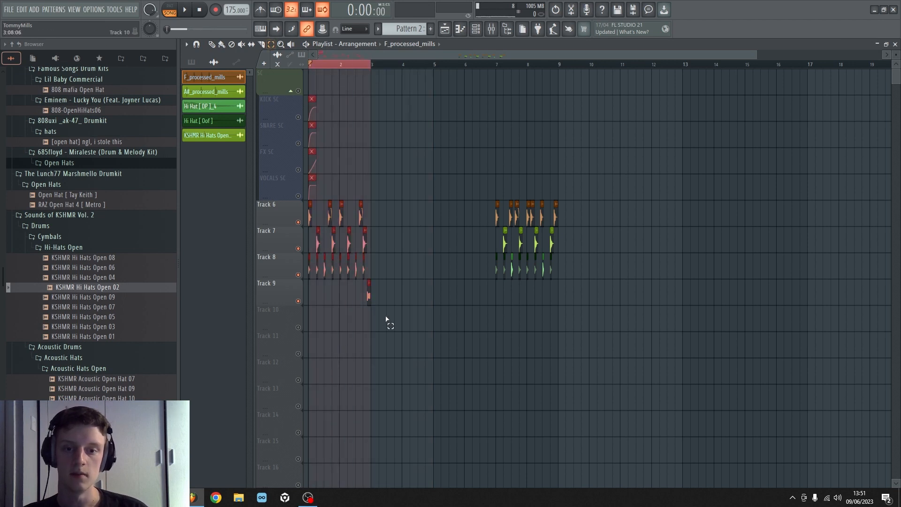
drag(390, 329, 284, 220)
key(ctrl+b)
key(ctrl+b)
key(space)
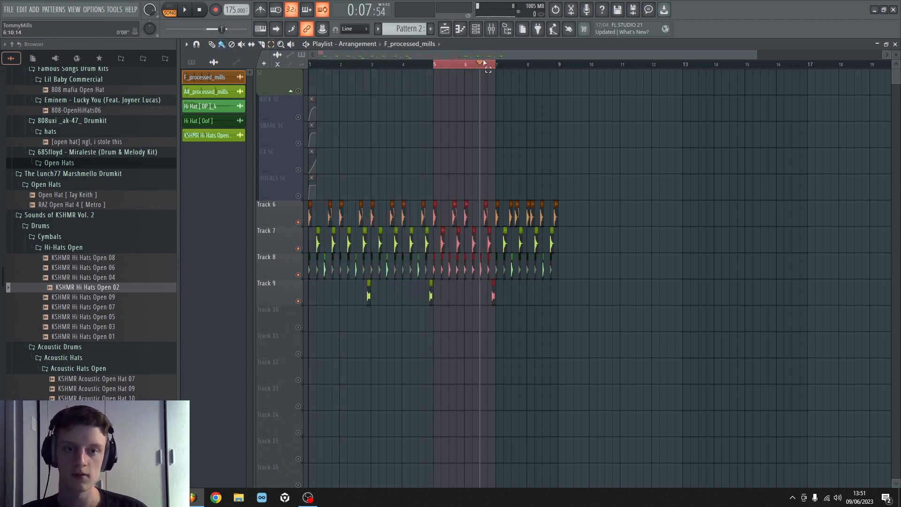
key(ctrl+d)
Add two F_processed_mills kicks to bar 4 on Track 6, one directly after the first kick and one after the first snare
key(space)
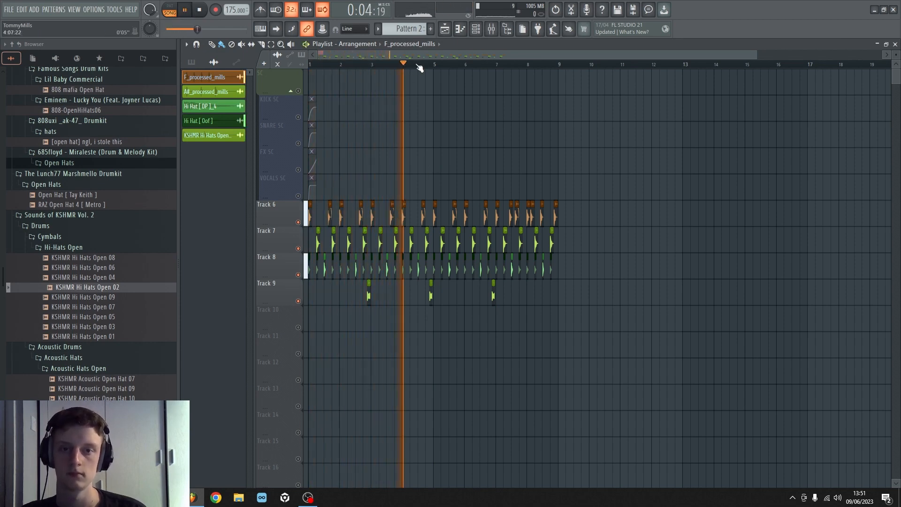
scroll(400, 66, up, 3)
key(space)
click(378, 65)
scroll(380, 67, up, 3)
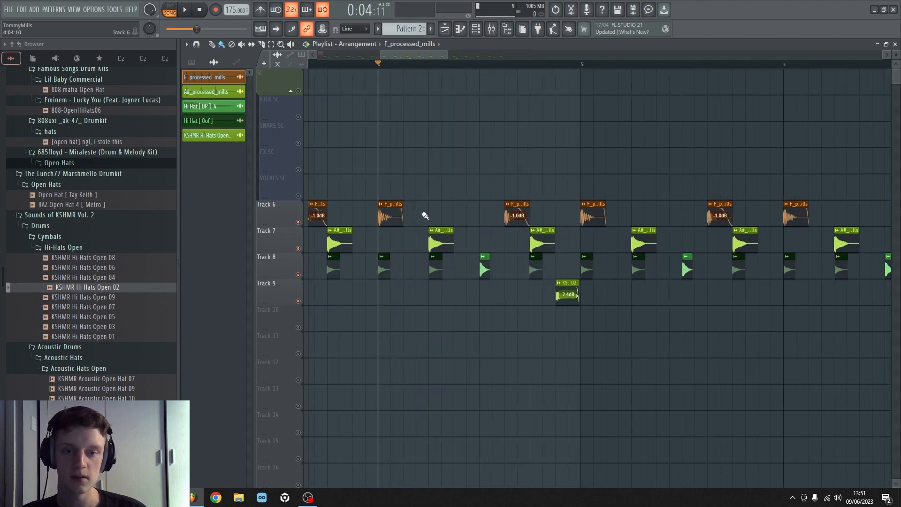
click(405, 214)
click(454, 217)
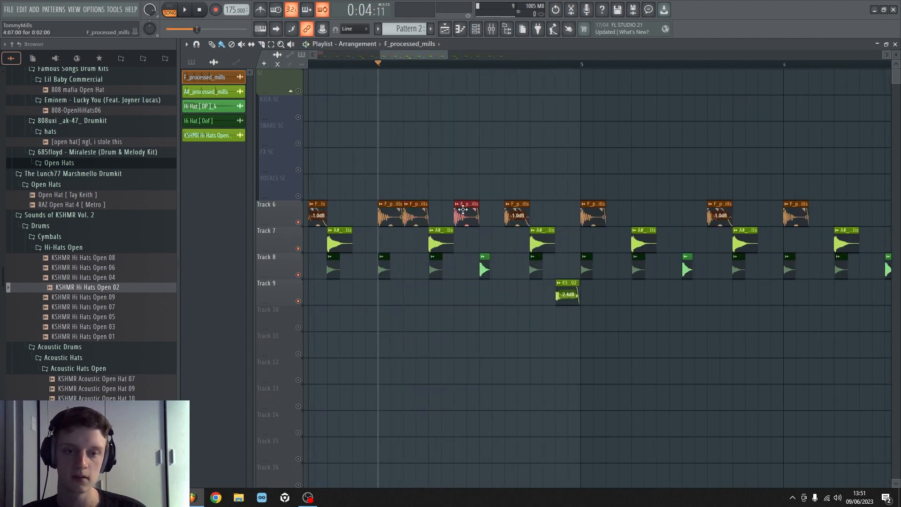
Audition bar 4, add an F_processed_mills kick just before bar 5, and delete the open hat at the end of bar 4 on Track 9
key(space)
scroll(429, 67, down, 3)
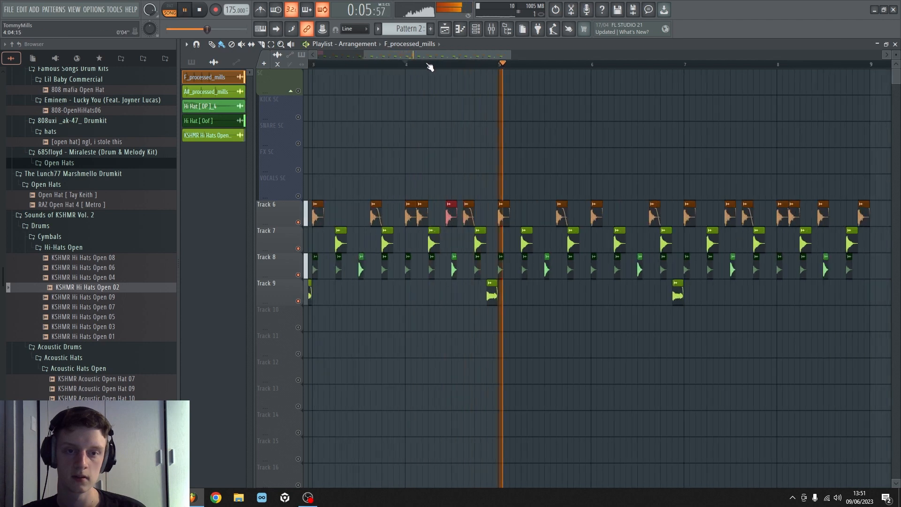
key(space)
click(491, 214)
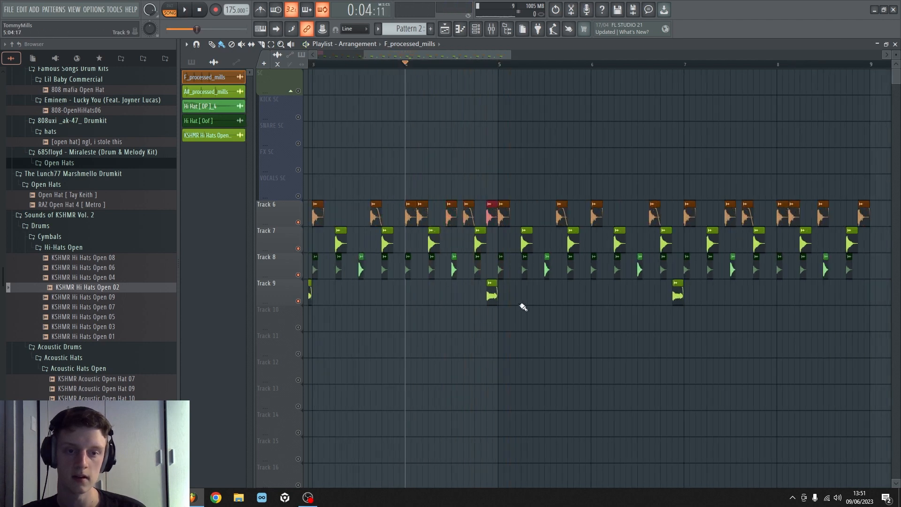
click(203, 12)
Play back the full eight-bar drum arrangement from bar 1
key(space)
scroll(354, 65, down, 5)
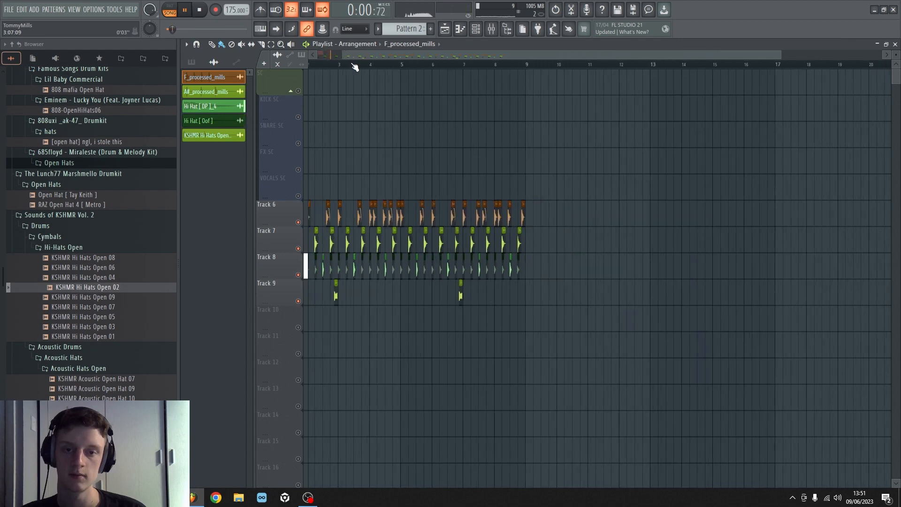
scroll(354, 66, up, 3)
scroll(354, 65, up, 2)
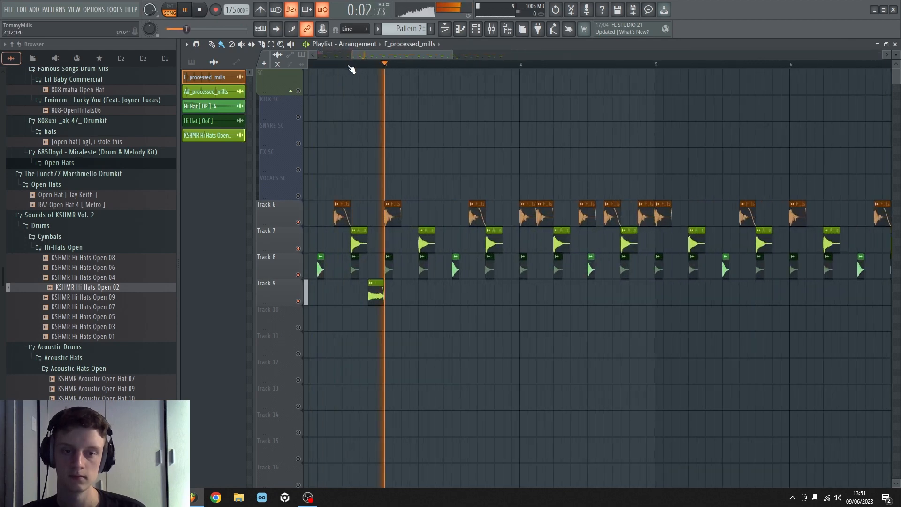
scroll(354, 66, up, 2)
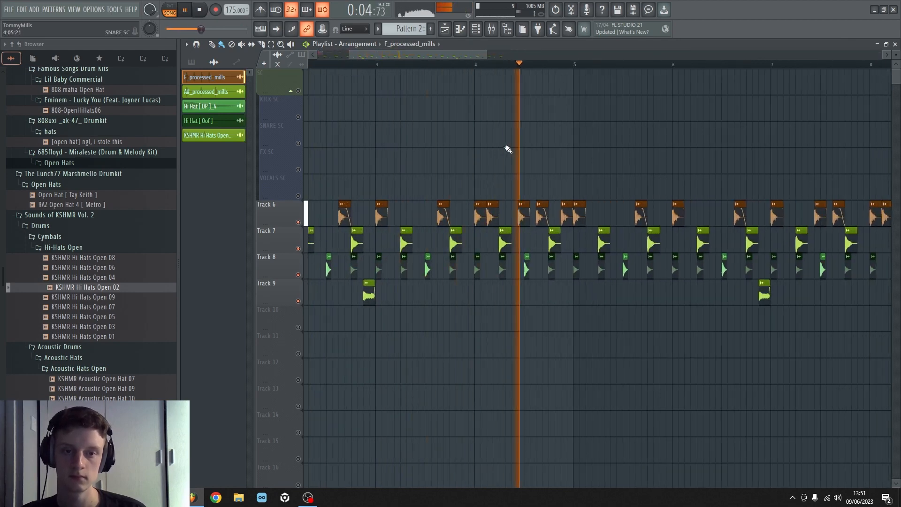
scroll(548, 65, down, 5)
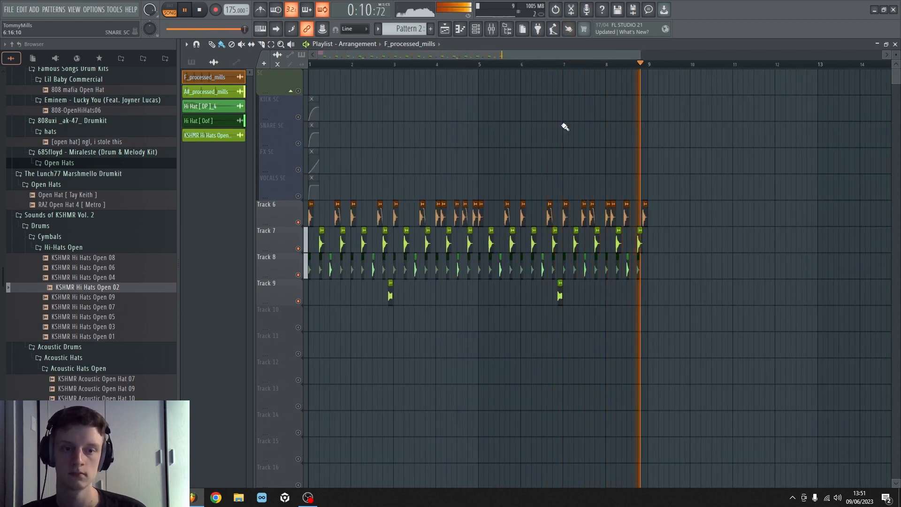
key(space)
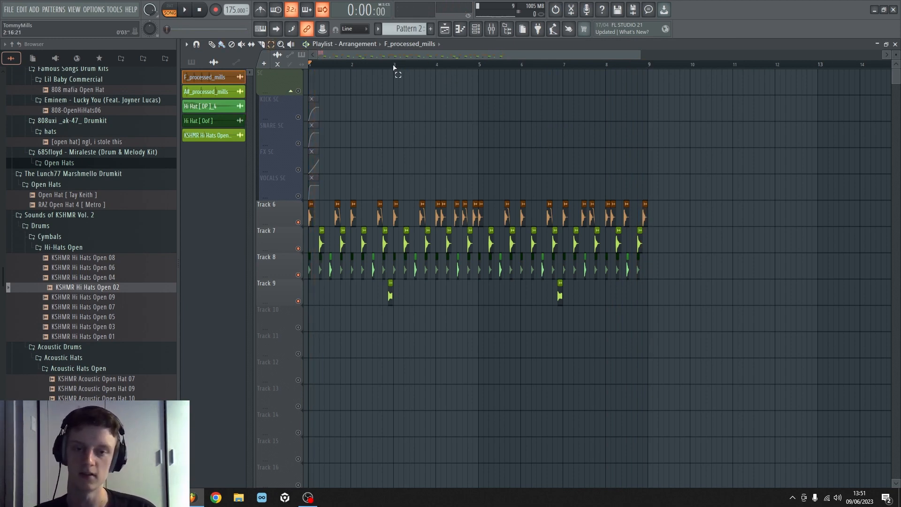
Select bars 3 and 4 in the playlist timeline and play back that range
drag(393, 67, 479, 77)
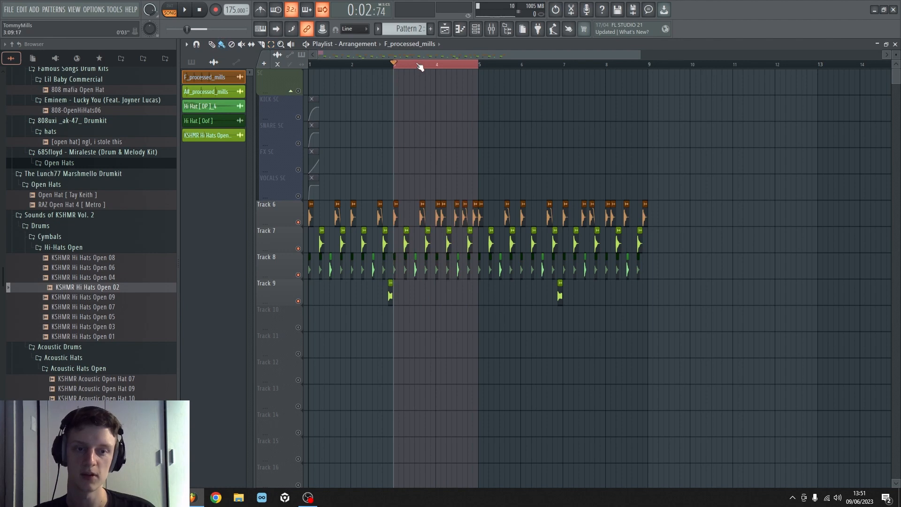
double_click(420, 67)
key(space)
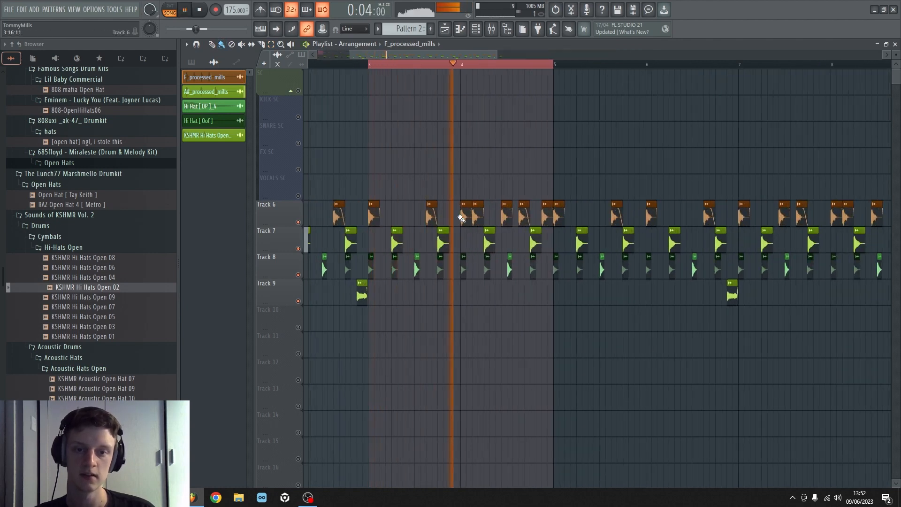
key(space)
Clear the timeline selection and play back the drum variation from the start of bar 7
scroll(540, 65, down, 5)
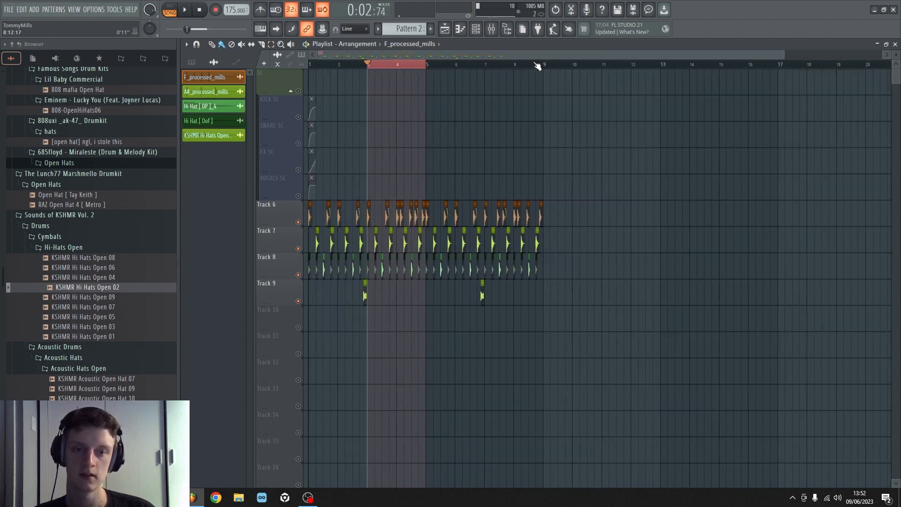
click(486, 69)
scroll(486, 68, up, 4)
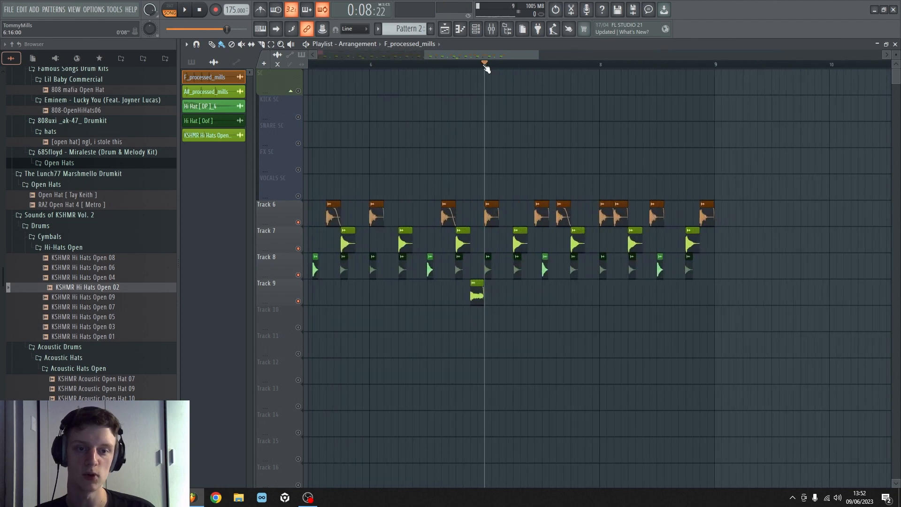
key(space)
scroll(487, 68, down, 2)
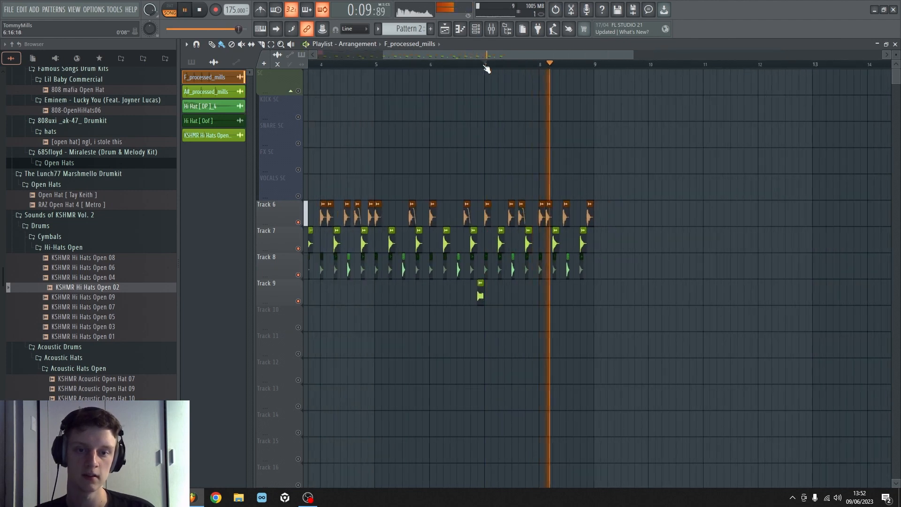
key(space)
Try an extra F_processed_mills kick just before the last snare of bar 8, play back from bar 7, and delete that kick
scroll(487, 69, up, 2)
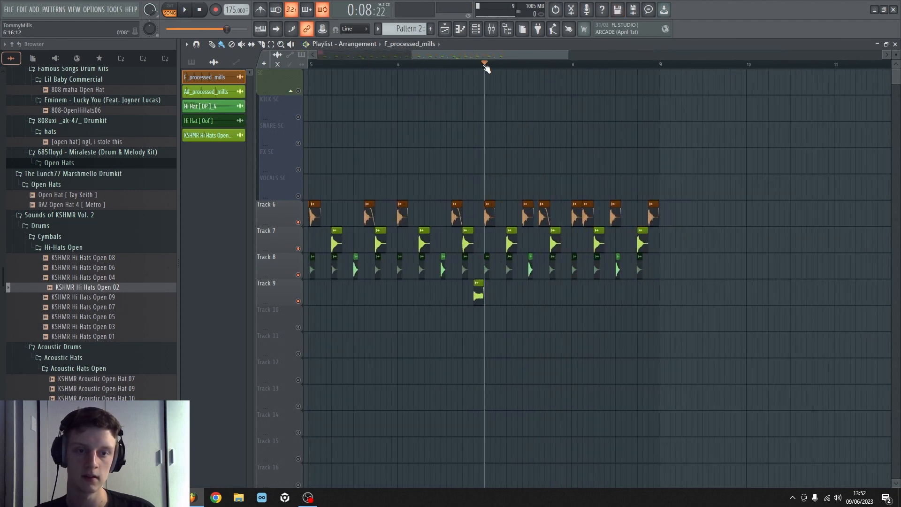
drag(424, 55, 393, 58)
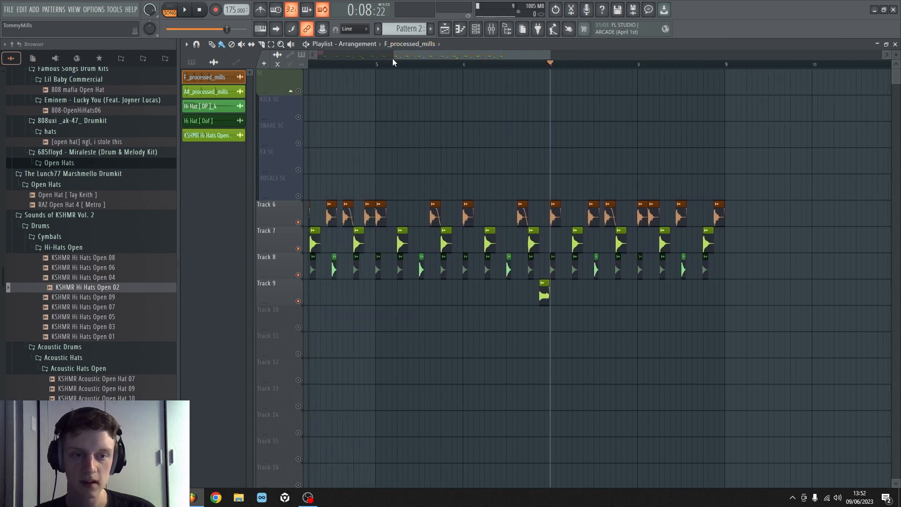
scroll(578, 202, right, 2)
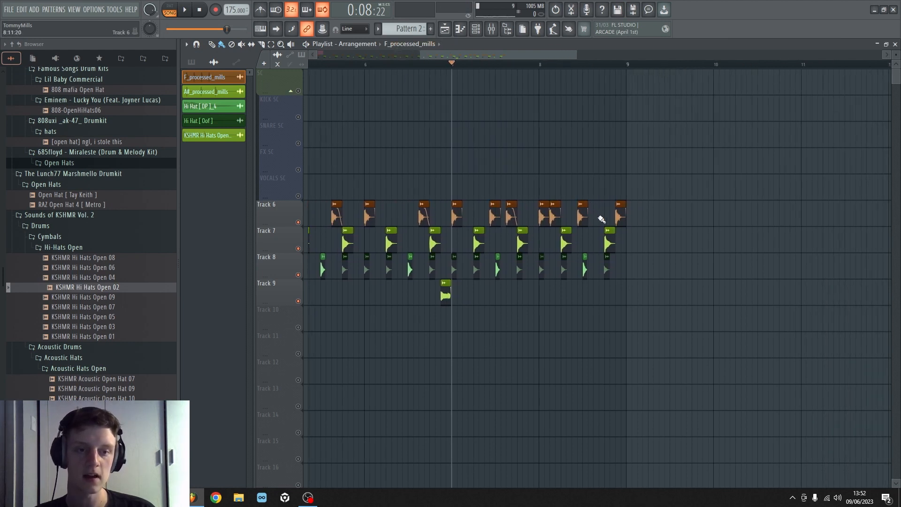
key(space)
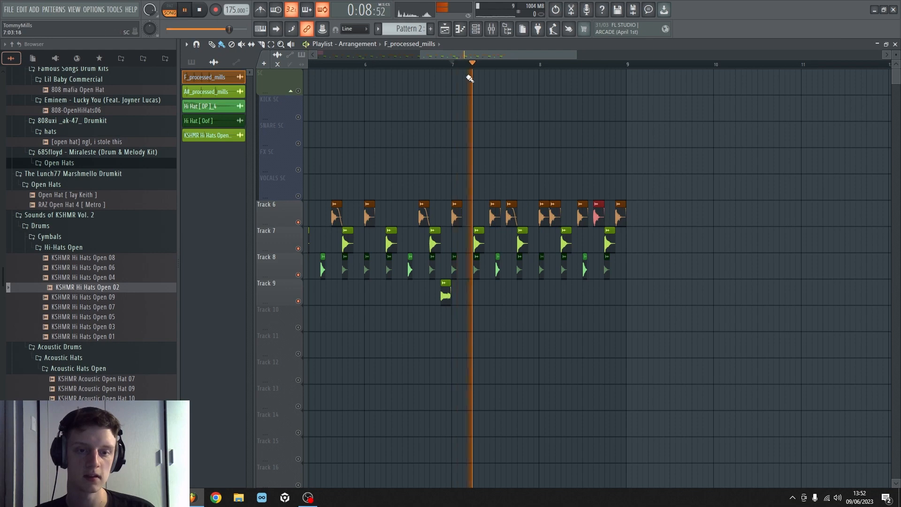
scroll(464, 65, down, 2)
scroll(464, 66, up, 2)
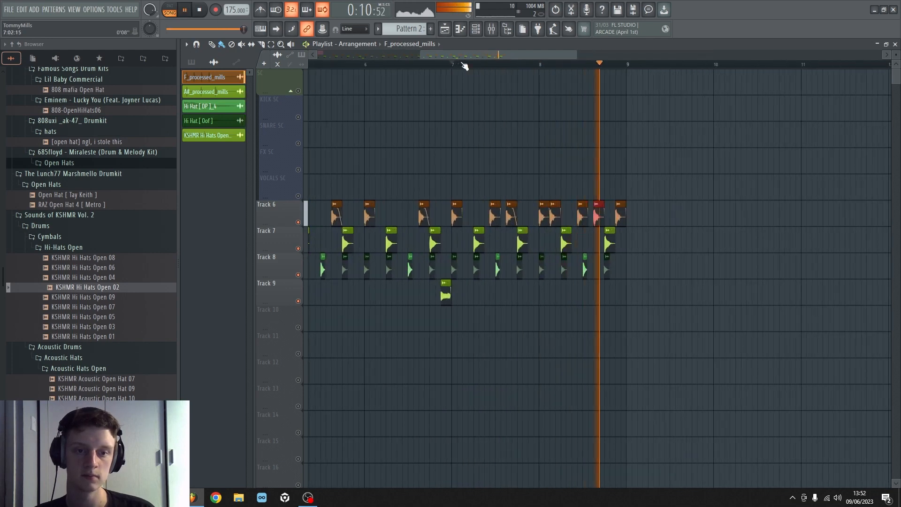
key(space)
right_click(601, 216)
Play back the kick variation around bar 4 and return the playhead to the start of the song
scroll(517, 52, down, 4)
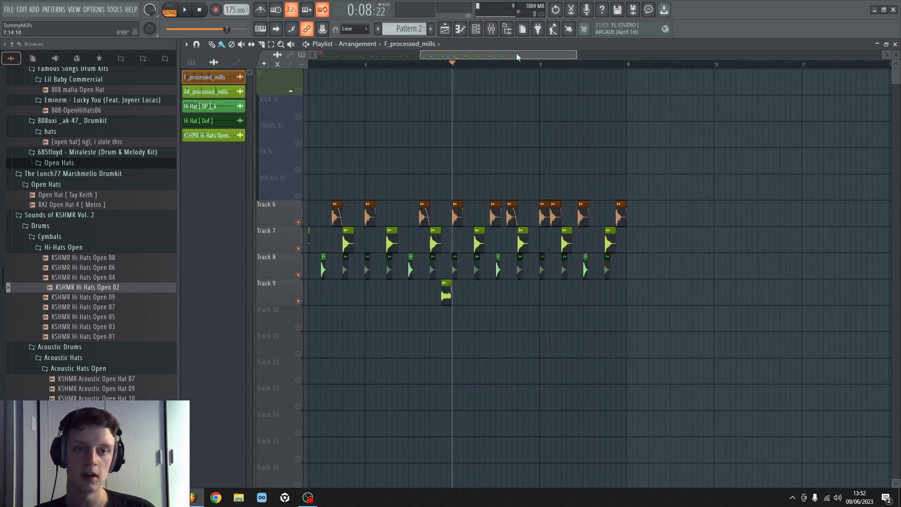
click(362, 65)
key(space)
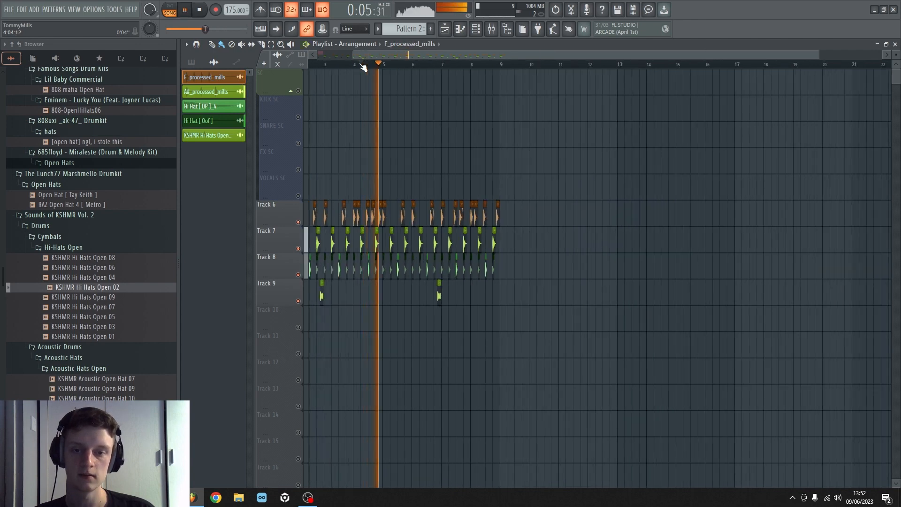
key(space)
scroll(334, 70, down, 2)
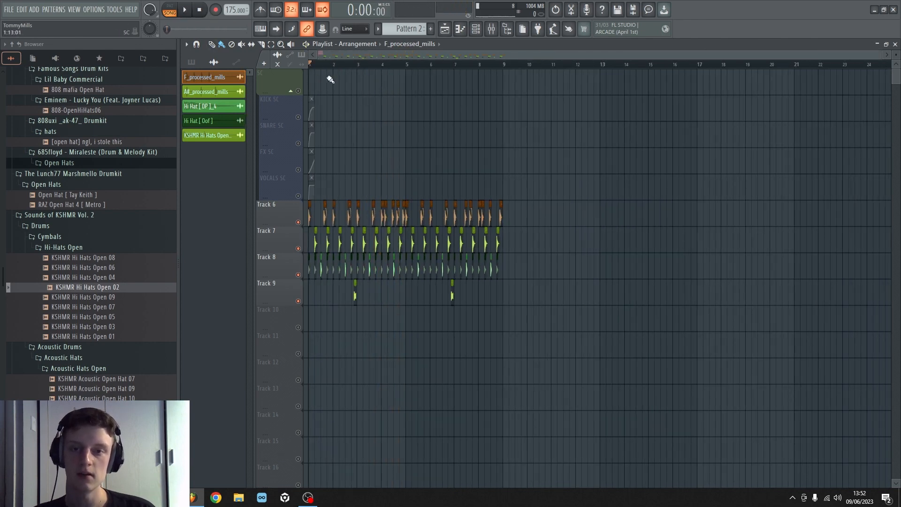
scroll(331, 72, up, 4)
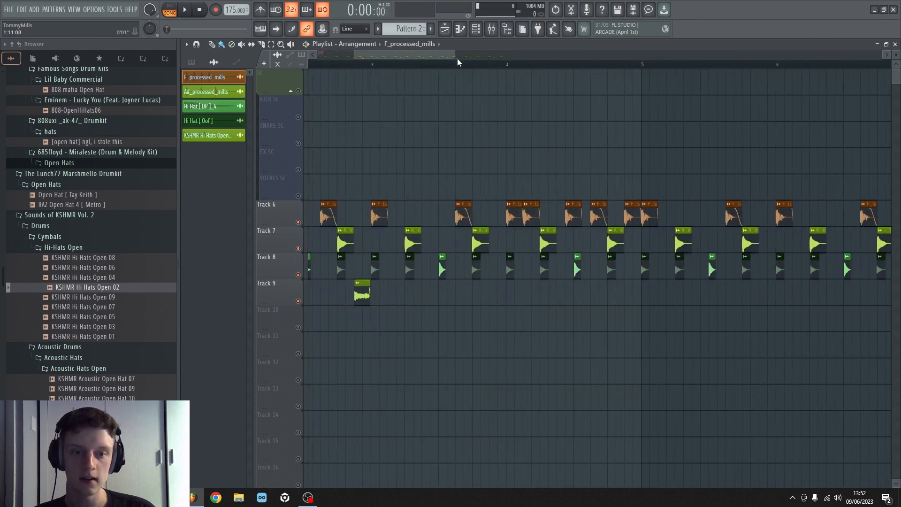
Lower the clip gain of bar 4's second, third and fifth kicks to -1.3, -0.9 and -0.6 dB
scroll(439, 71, up, 2)
click(523, 56)
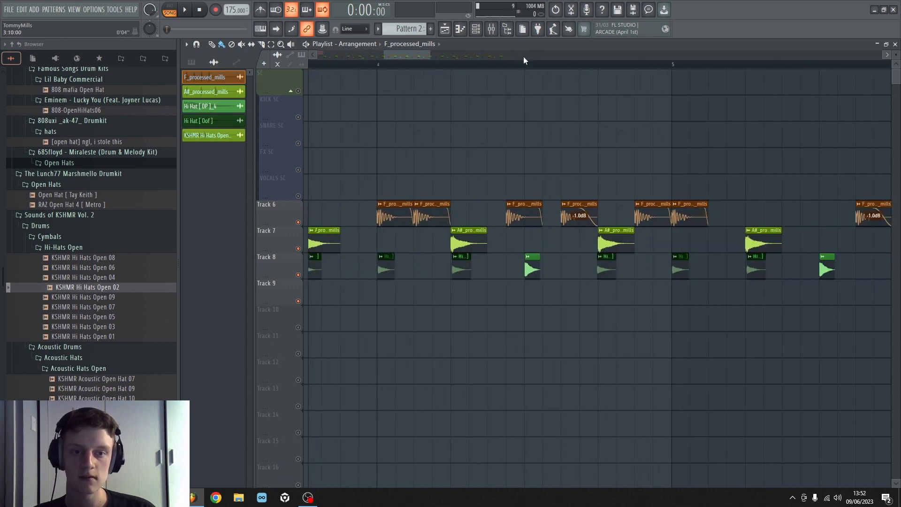
click(369, 66)
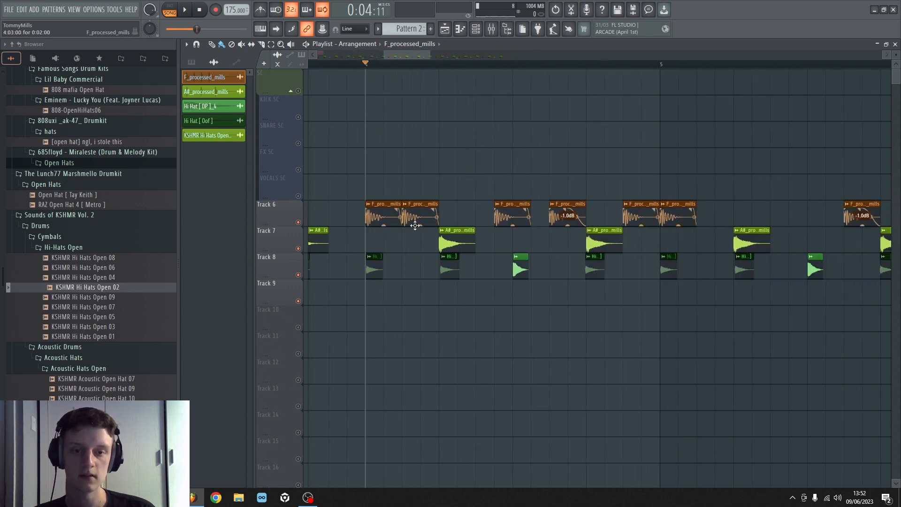
drag(415, 226, 421, 225)
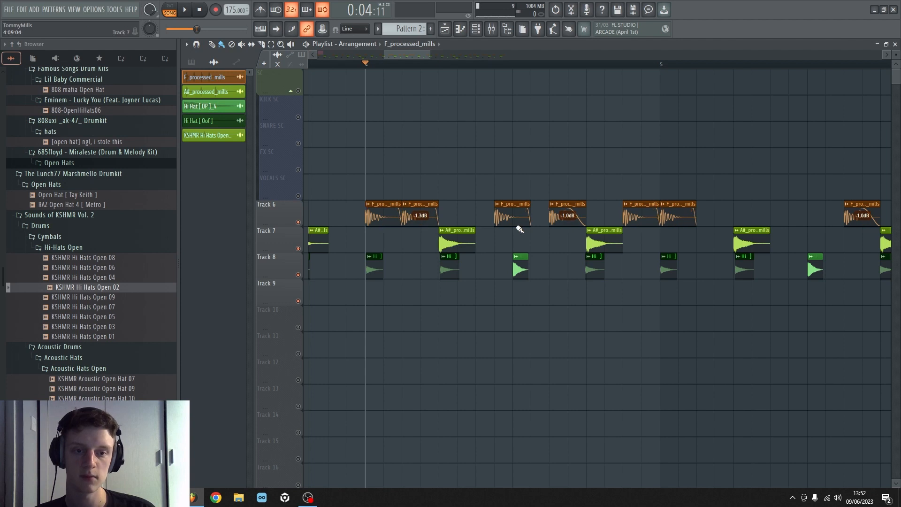
drag(512, 224, 512, 225)
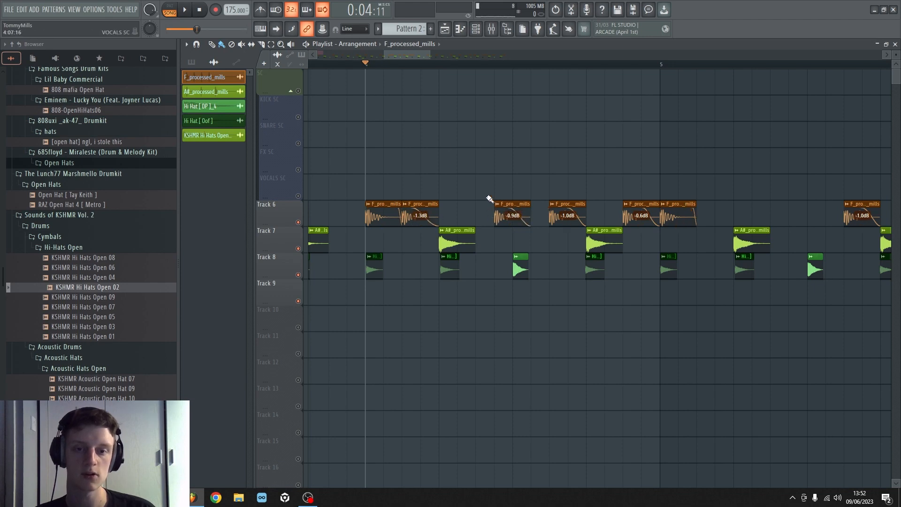
Lower bar 7's second kick to -0.6 dB and bar 8's second and third kicks to -0.6 and -1.5 dB
scroll(417, 58, down, 5)
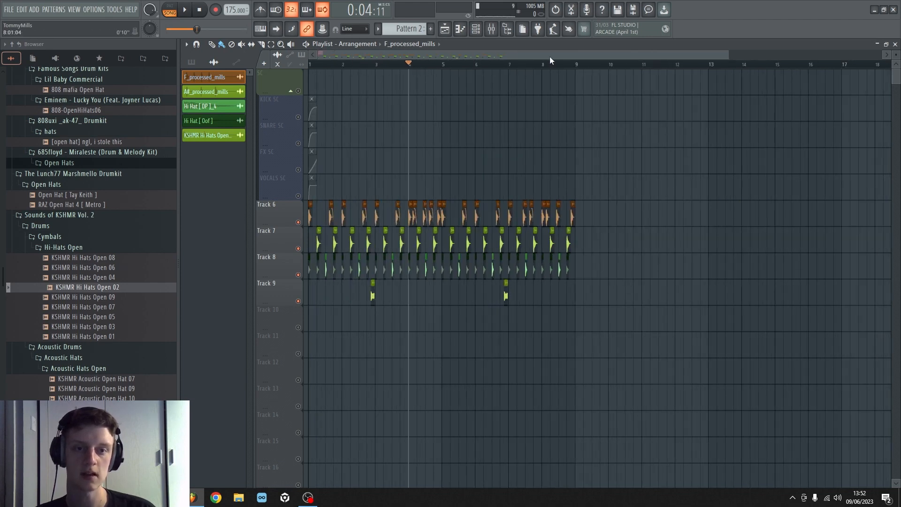
scroll(549, 61, up, 5)
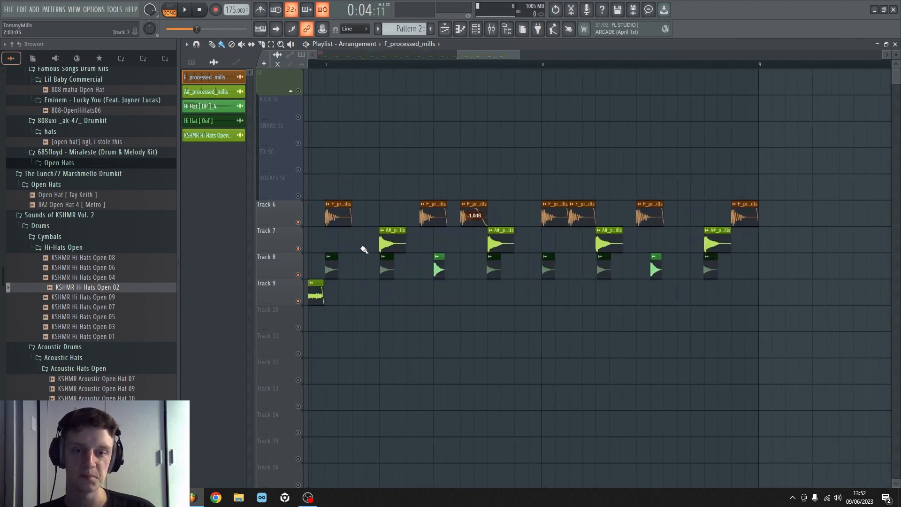
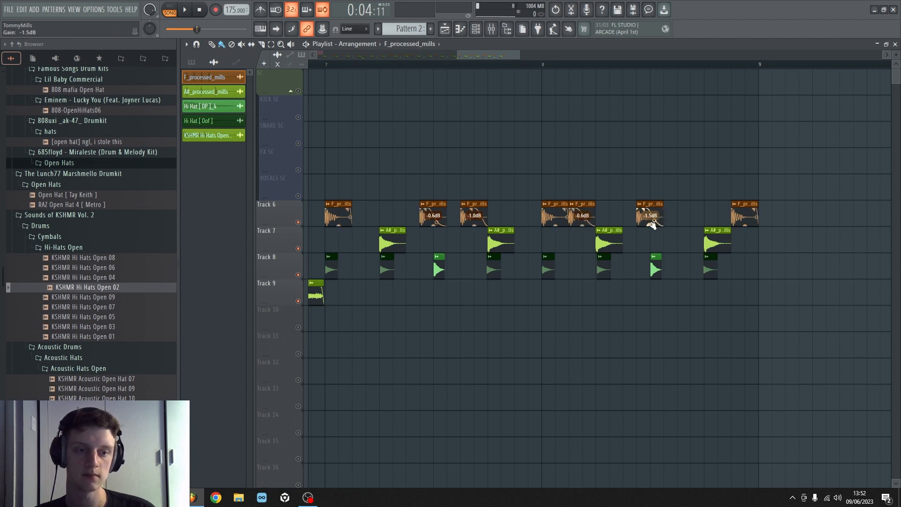
Play back the adjusted kicks from the start of bar 4
scroll(685, 87, down, 5)
key(space)
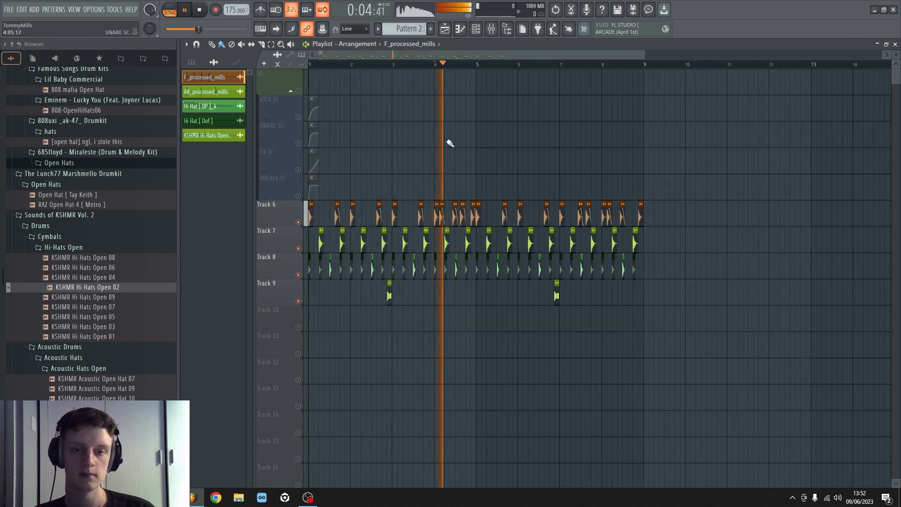
key(space)
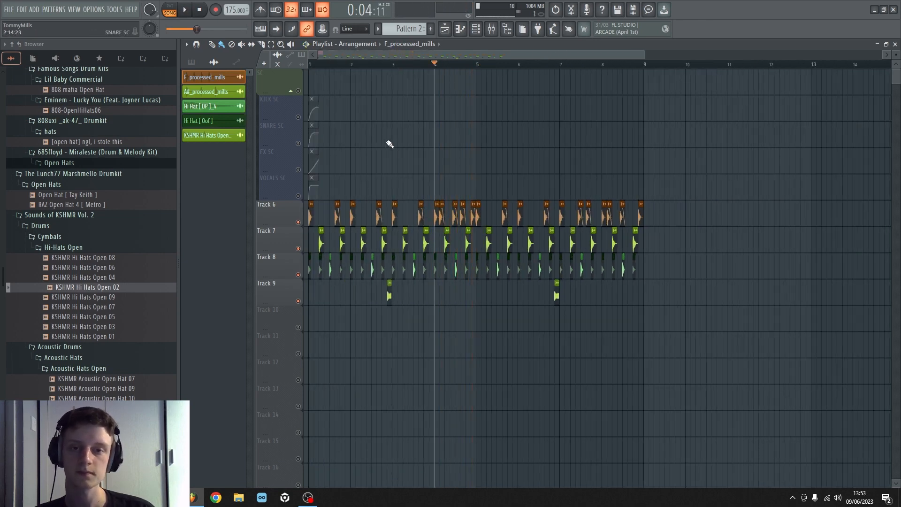
Return the playhead to the start of the song and play back the drums past bar 4
click(199, 10)
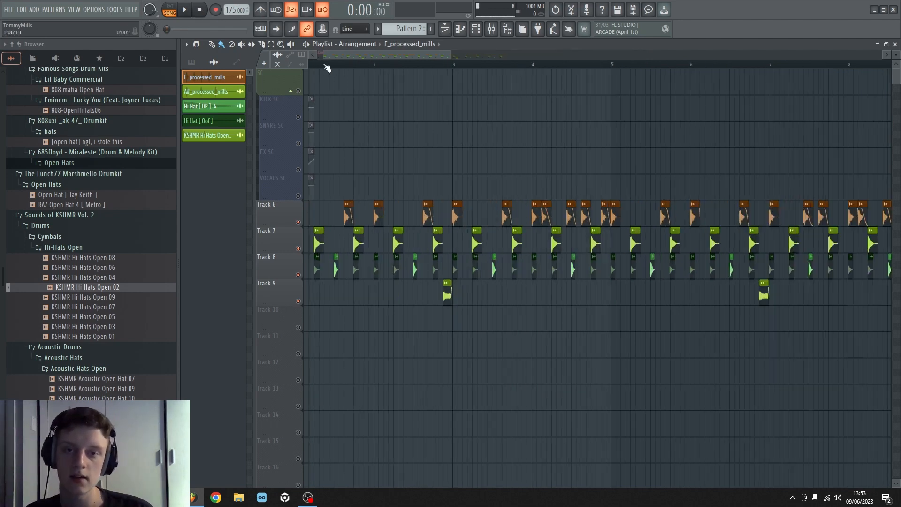
scroll(347, 57, up, 5)
key(space)
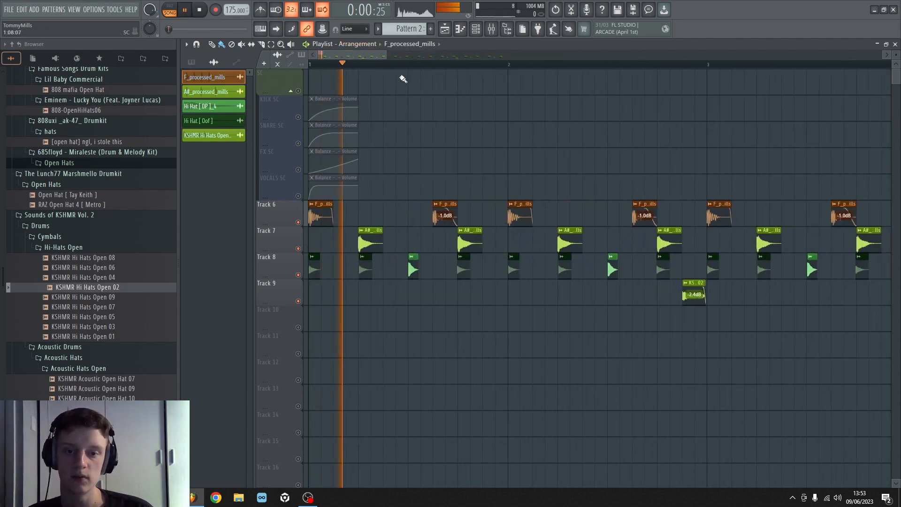
scroll(402, 69, down, 5)
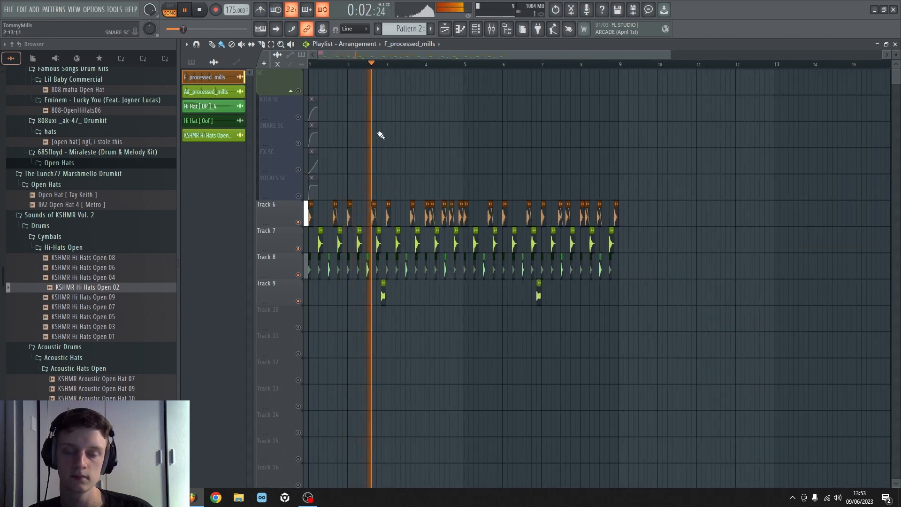
scroll(373, 130, down, 2)
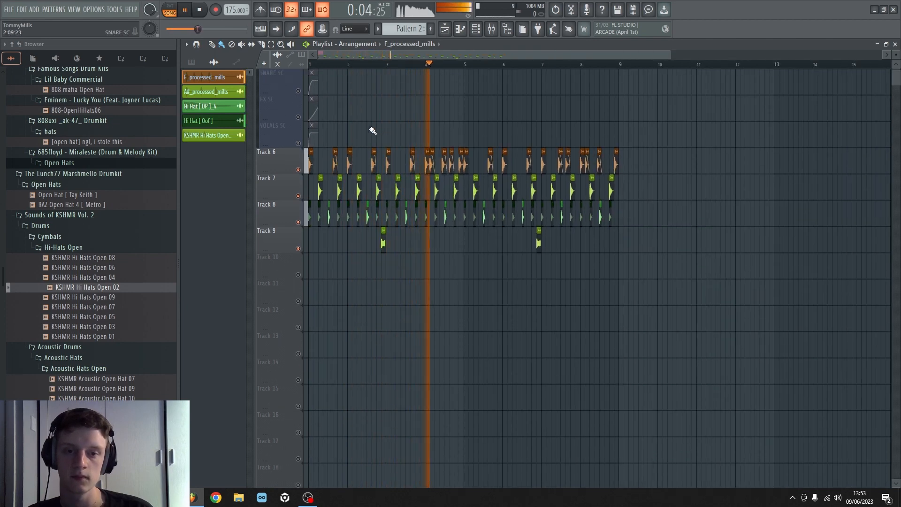
key(space)
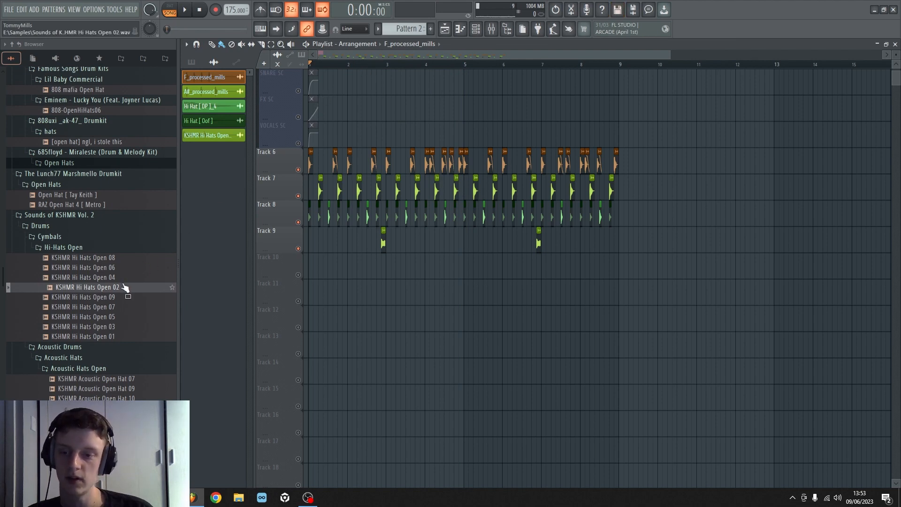
Play back the opening bars briefly and open the DNB BREAKS folder within Samples in the browser
click(169, 480)
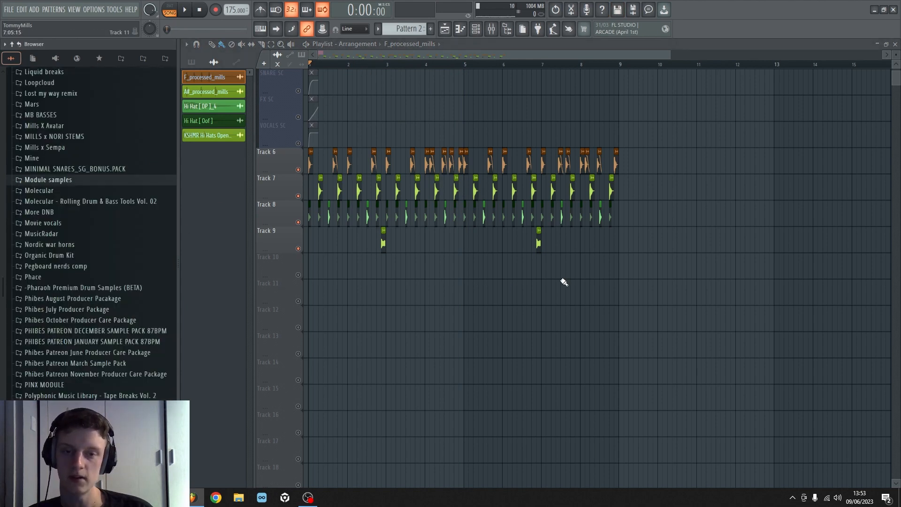
key(space)
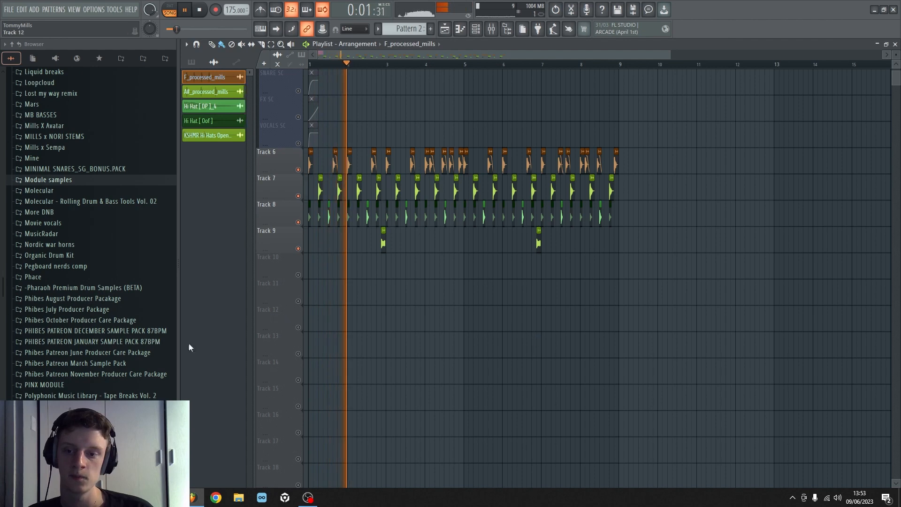
key(space)
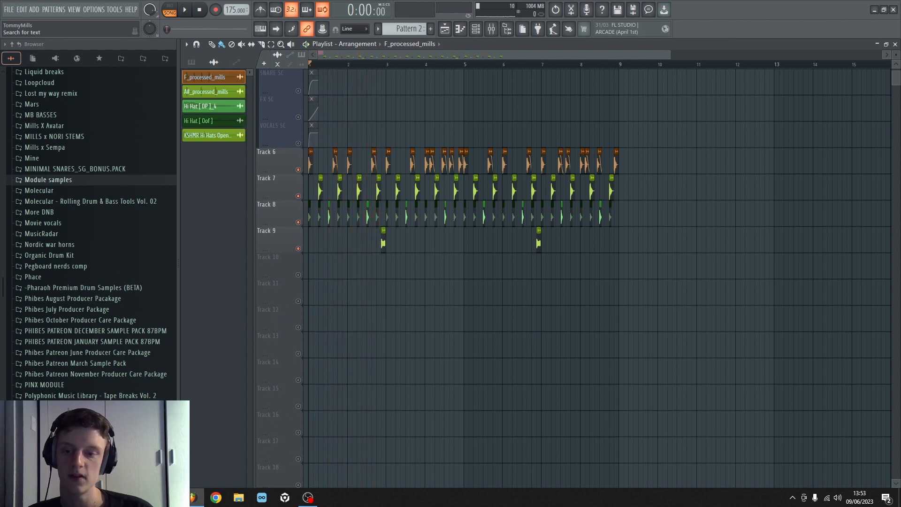
scroll(53, 328, up, 20)
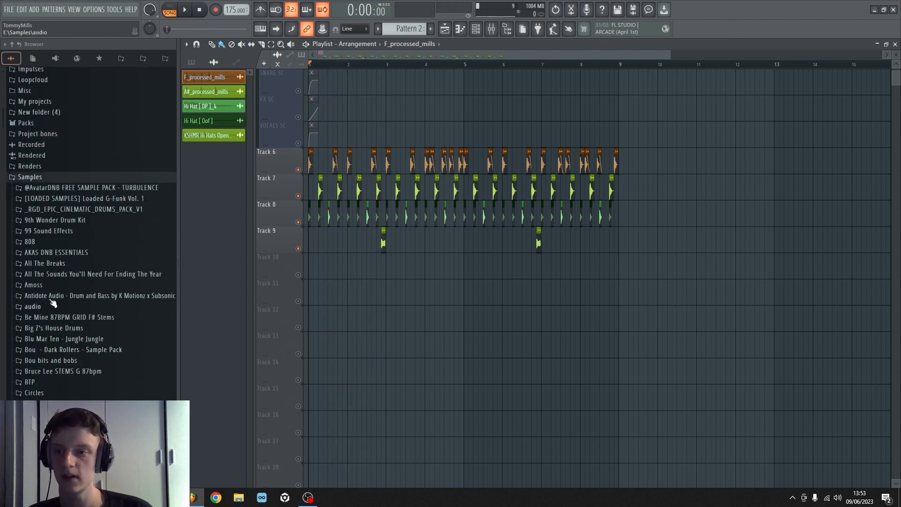
scroll(53, 304, down, 5)
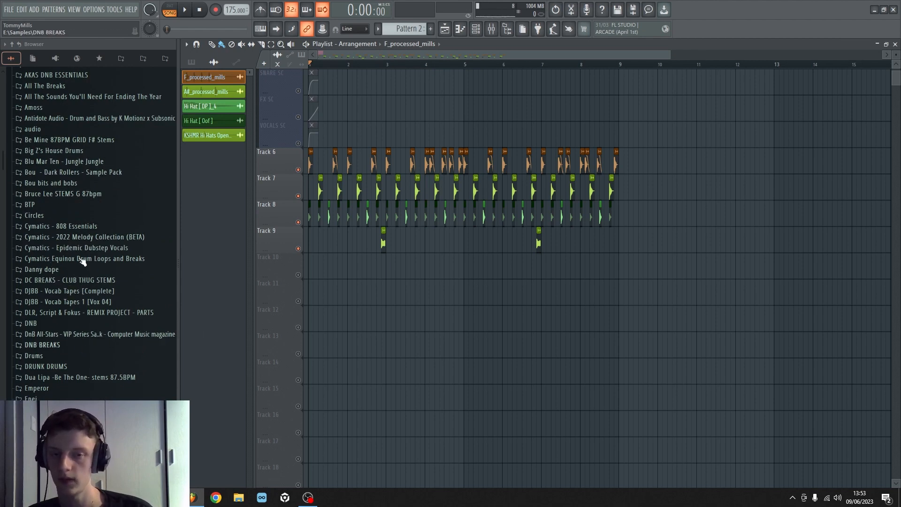
scroll(52, 293, down, 15)
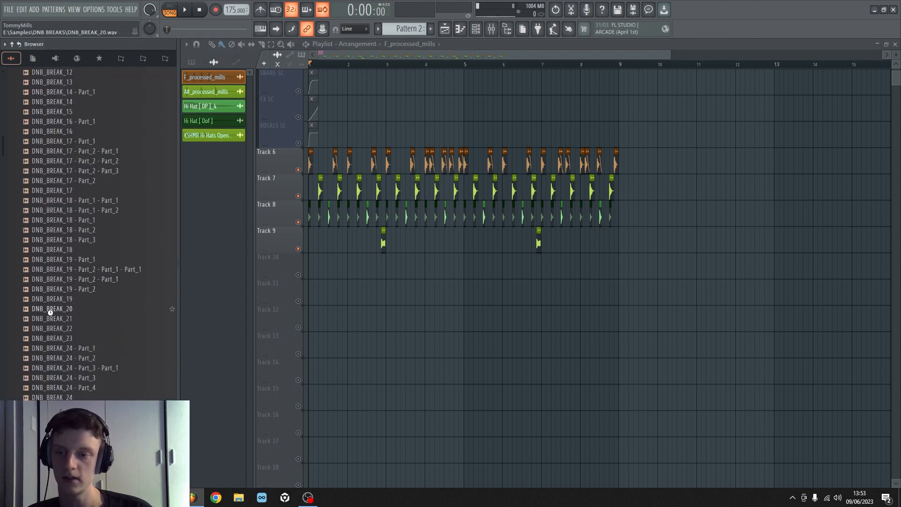
Audition break samples between DNB_BREAK_20 and DNB_BREAK_34, including DNB_BREAK_22, 23, 25, 27, 30, 31 and 32
click(52, 309)
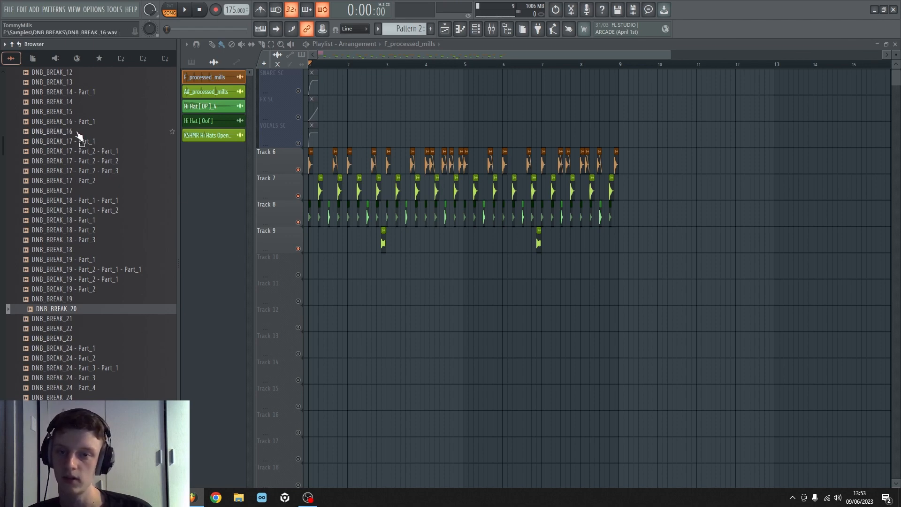
scroll(57, 344, down, 4)
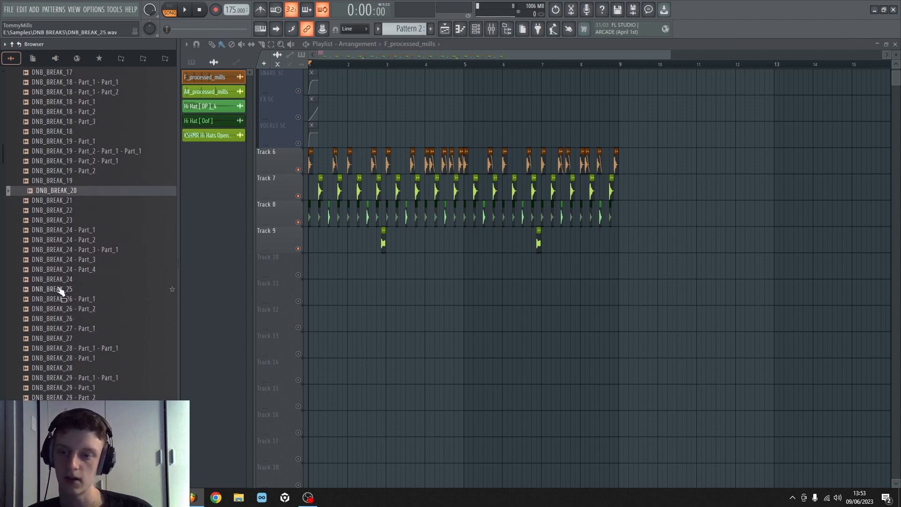
click(60, 290)
click(65, 220)
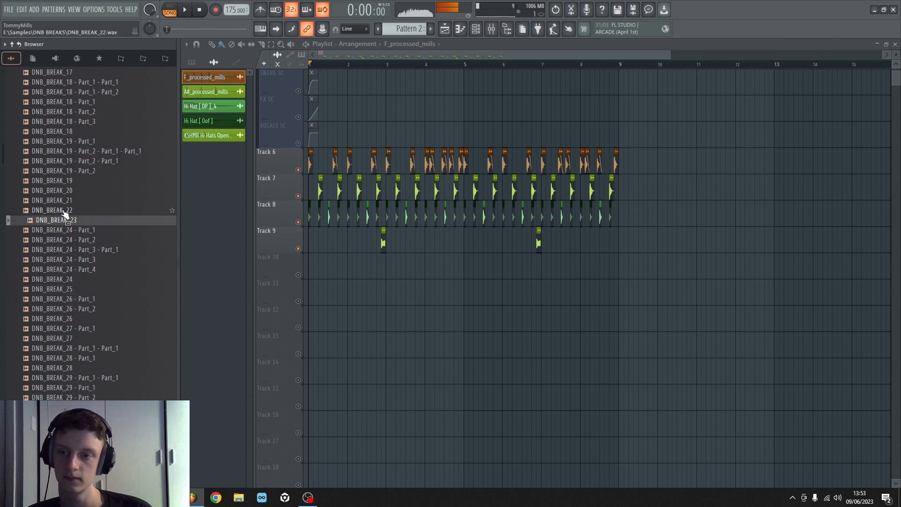
click(66, 212)
click(72, 290)
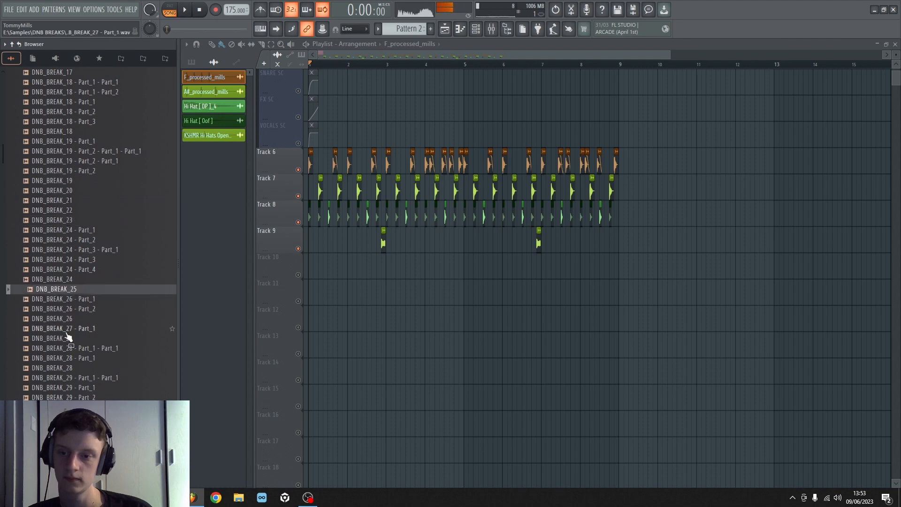
click(69, 339)
scroll(69, 338, down, 4)
click(68, 309)
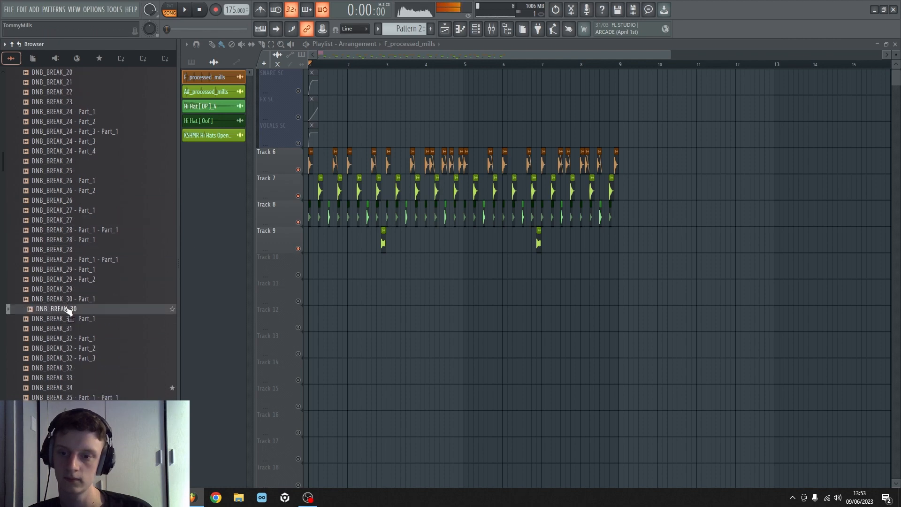
click(64, 328)
click(59, 370)
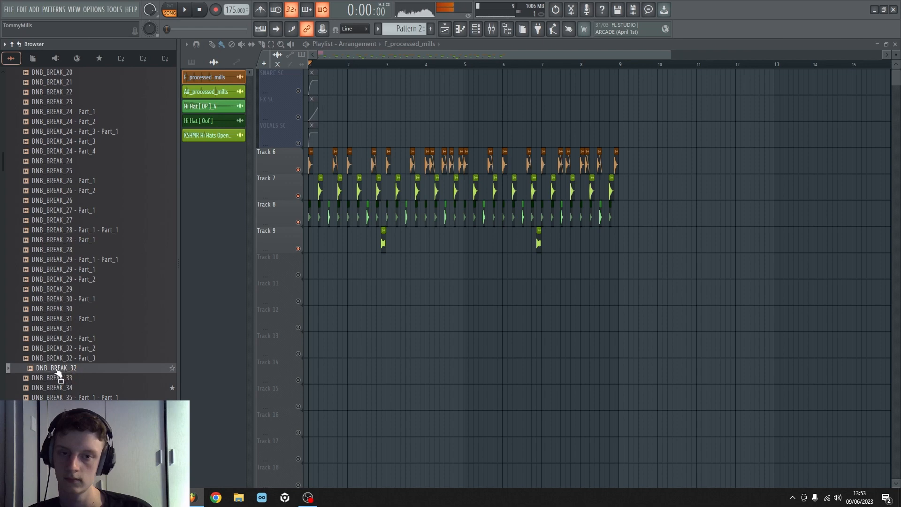
click(39, 389)
Audition DNB_BREAK_43, 40, 37, 36, 35, 38 and 45 from the DNB BREAKS folder
scroll(39, 376, down, 6)
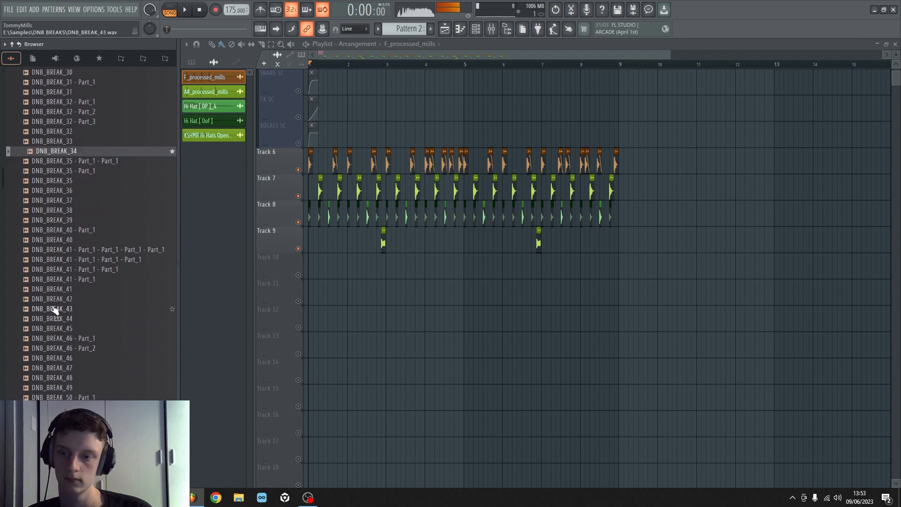
click(55, 309)
click(64, 240)
click(70, 201)
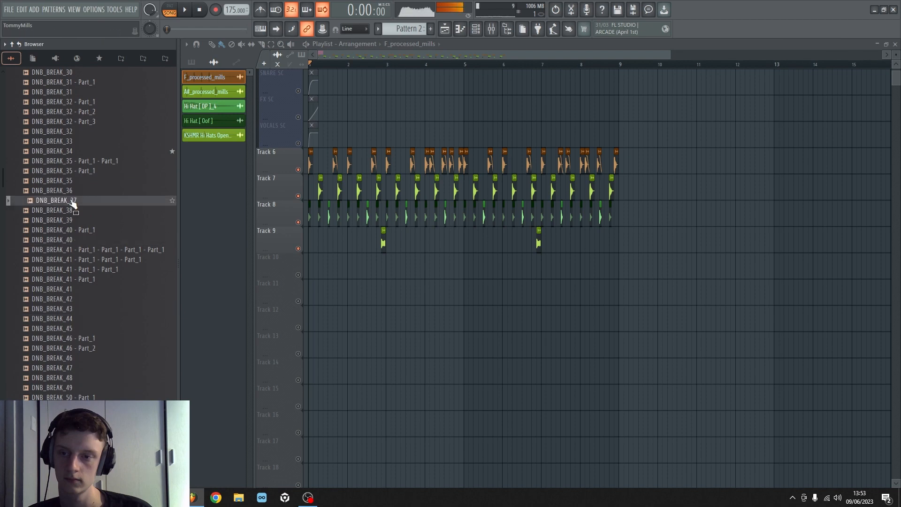
click(70, 193)
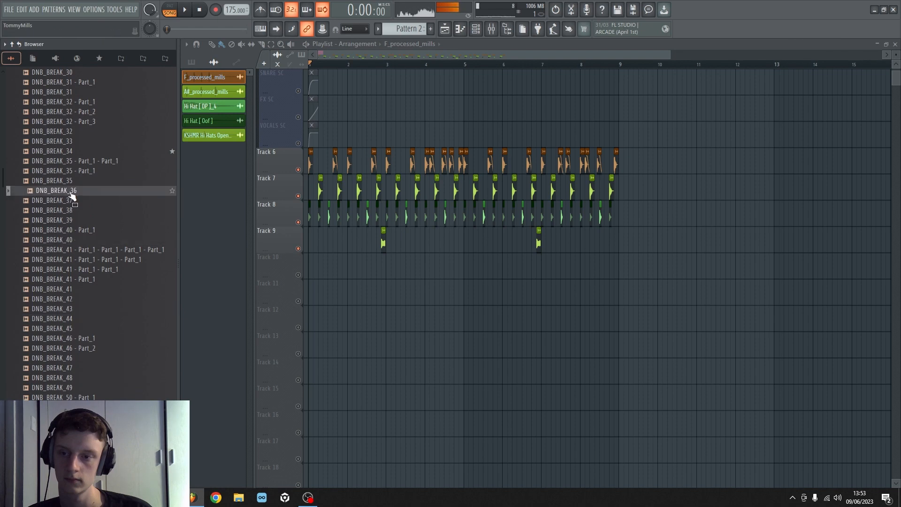
click(73, 185)
click(67, 211)
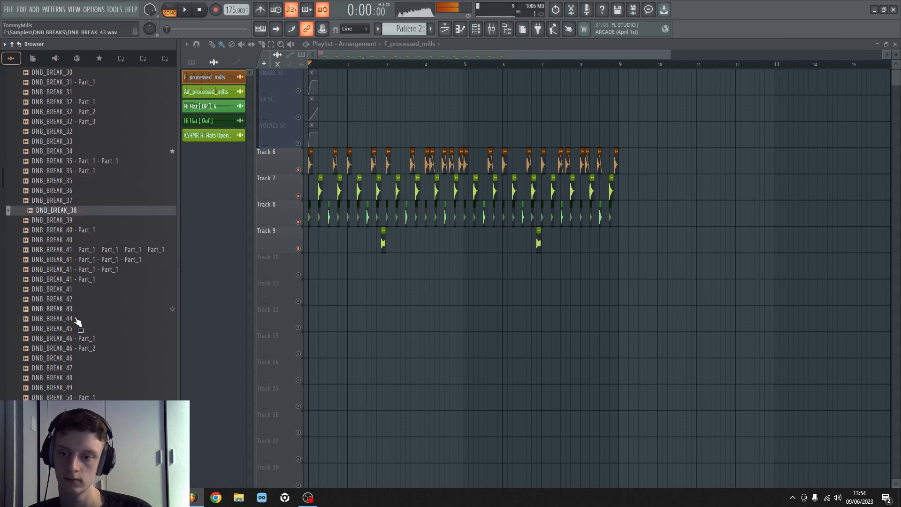
click(91, 330)
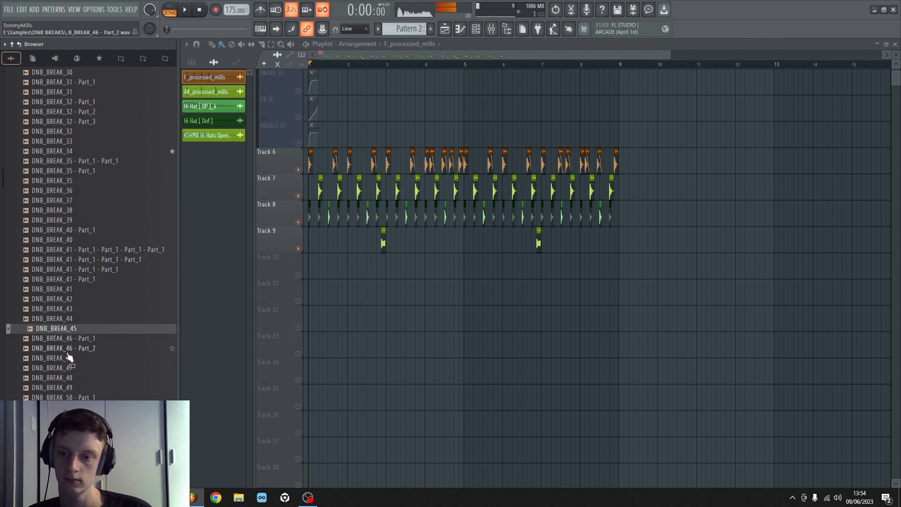
Place DNB_BREAK_45 on Track 10 at bar 1 and fit it to the project tempo using the estimated 173.999 BPM
drag(279, 304, 328, 264)
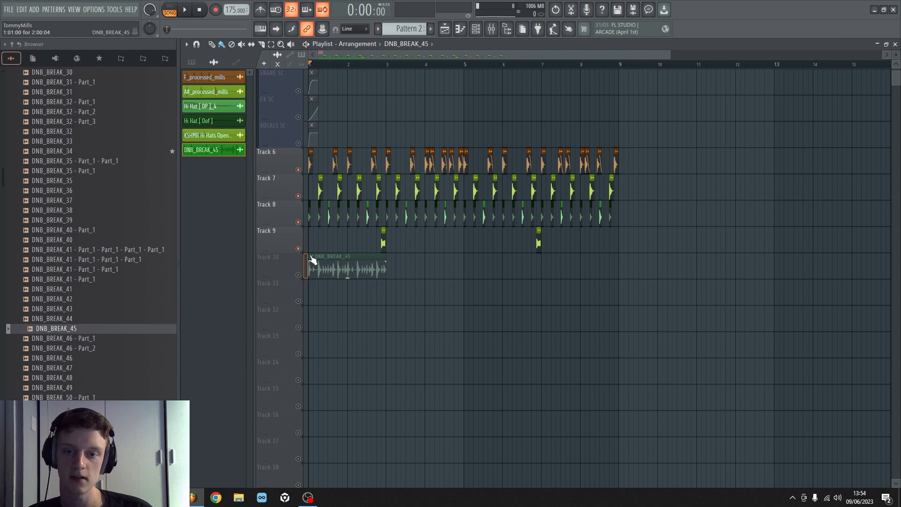
click(313, 258)
click(408, 319)
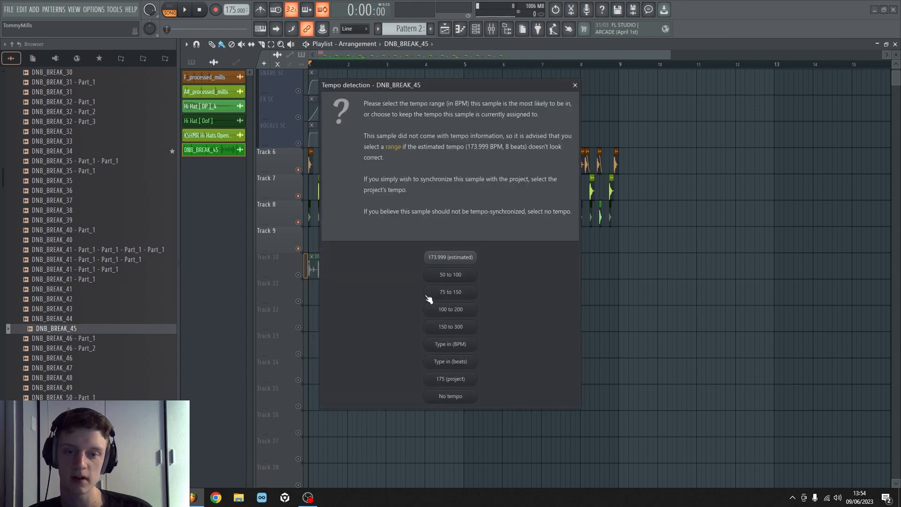
click(449, 258)
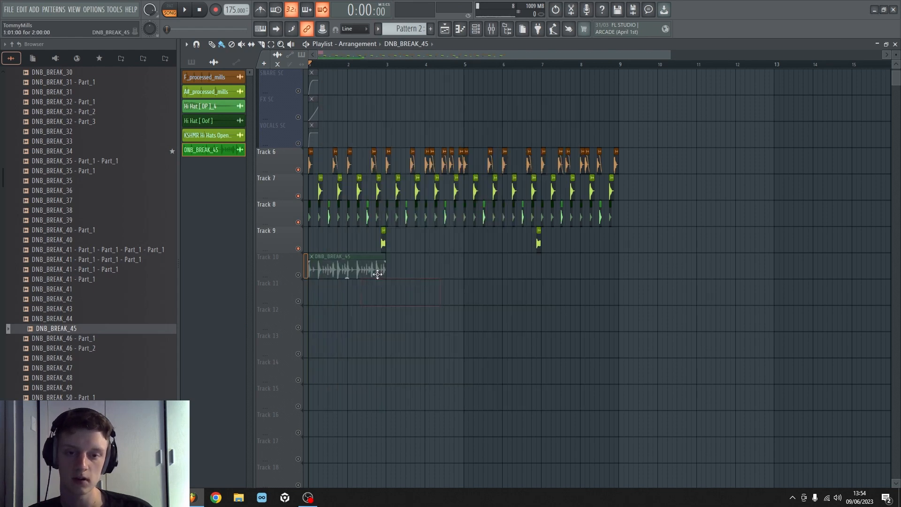
Repeat the DNB_BREAK_45 clip along Track 10 to fill all eight bars
drag(392, 272, 506, 271)
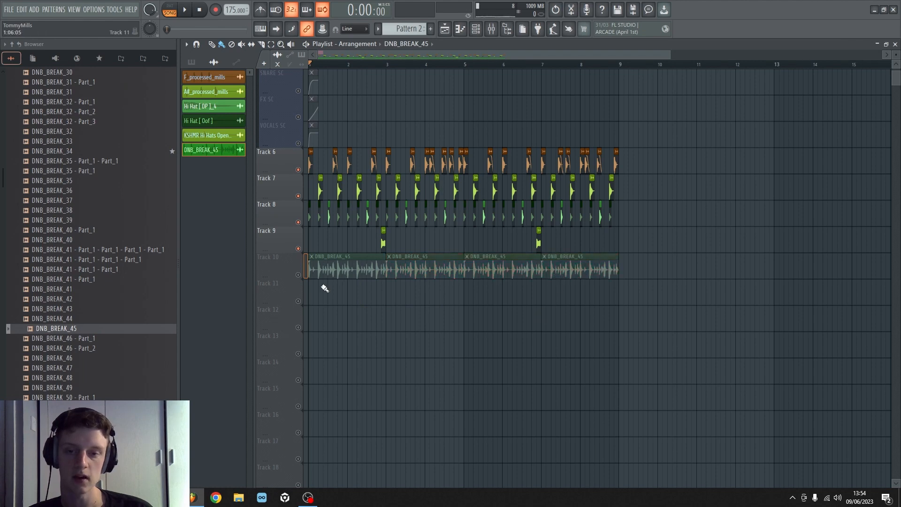
Unmute Track 10 and lower the DNB_BREAK_45 channel volume to about 51% while the drums play
click(305, 278)
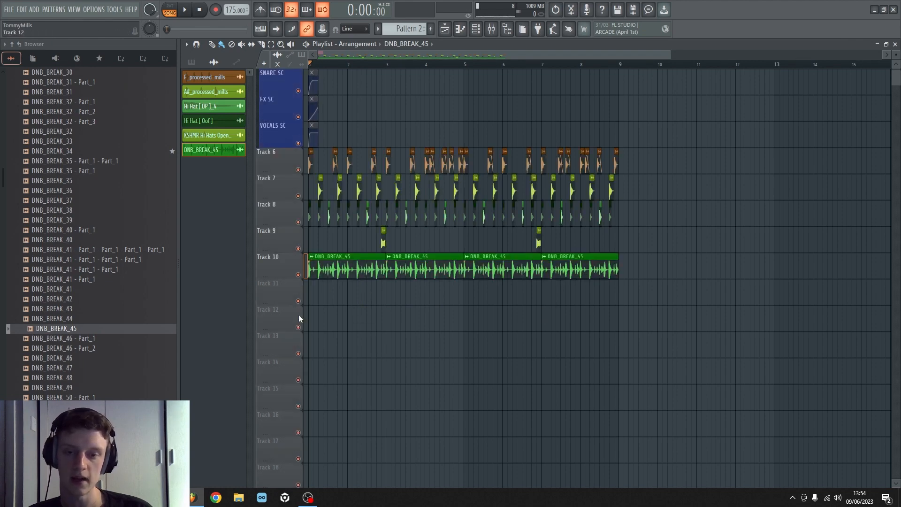
key(space)
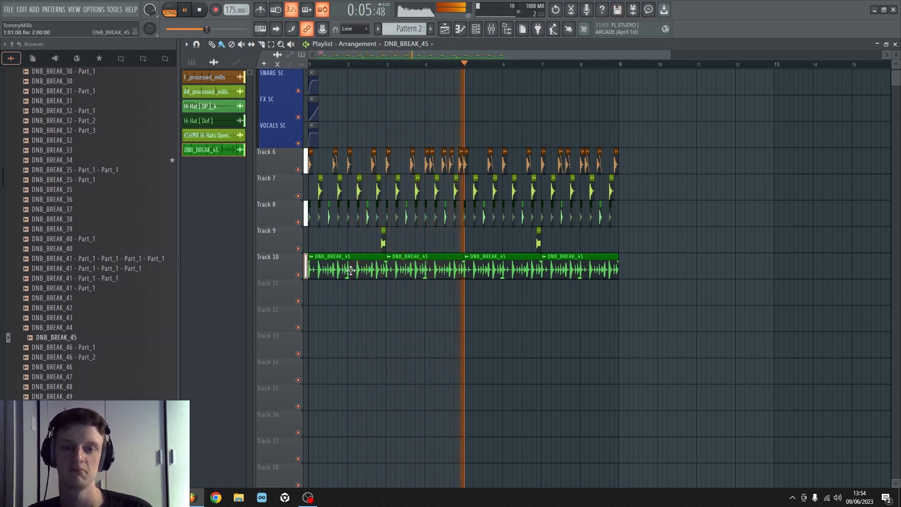
double_click(351, 270)
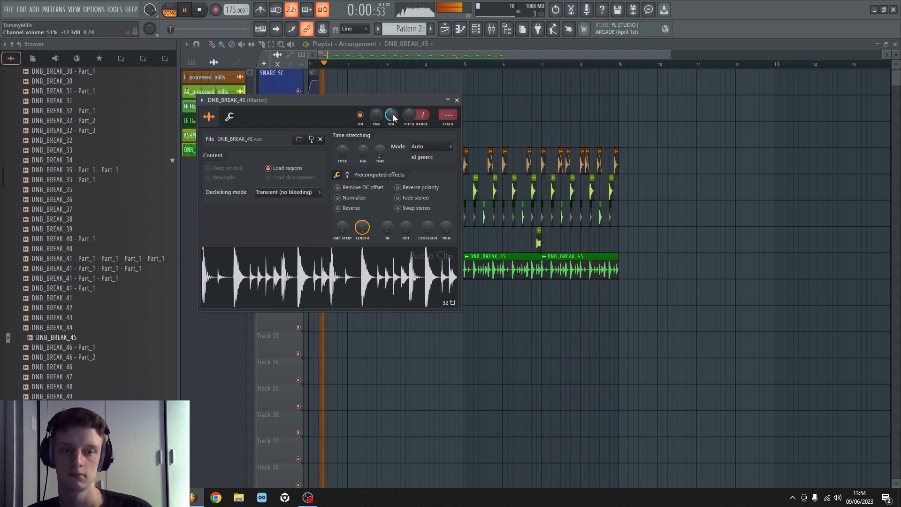
key(Escape)
scroll(404, 133, up, 2)
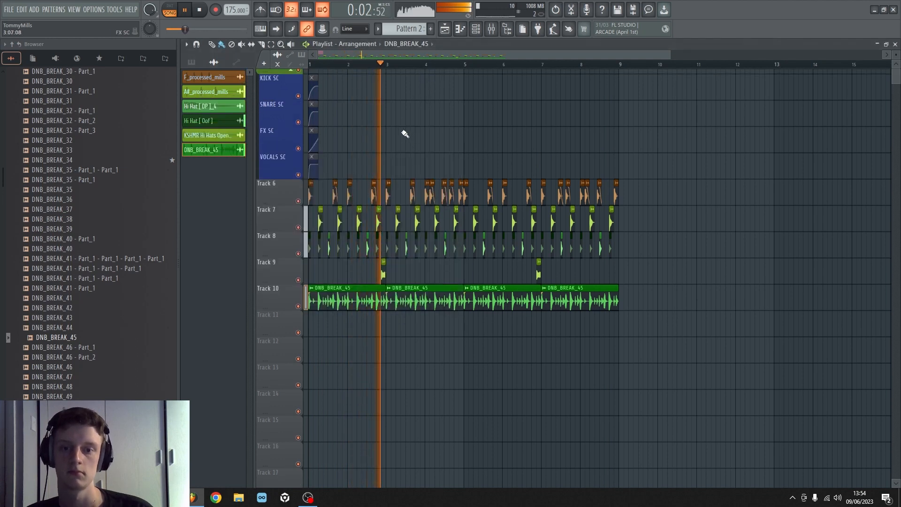
key(space)
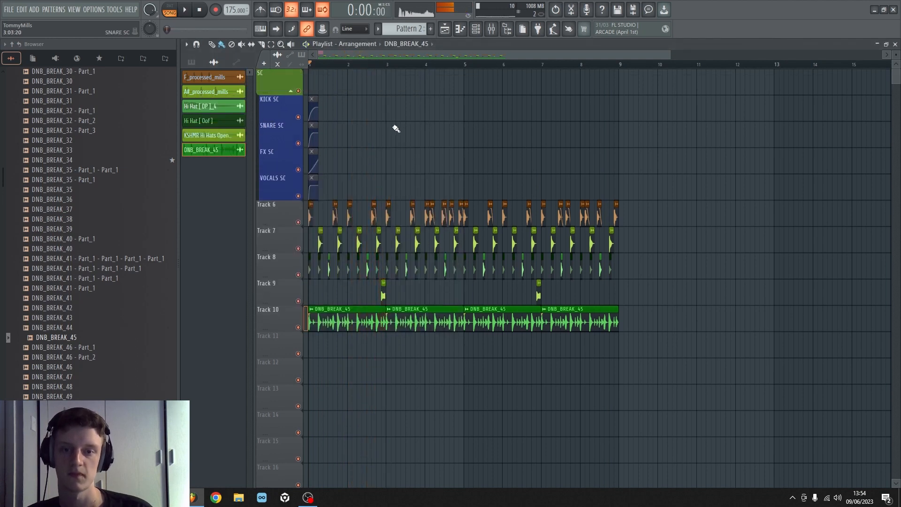
Compare the drum loop with Track 10's break muted and unmuted, and audition DNB_BREAK_45 on its own
click(301, 329)
key(space)
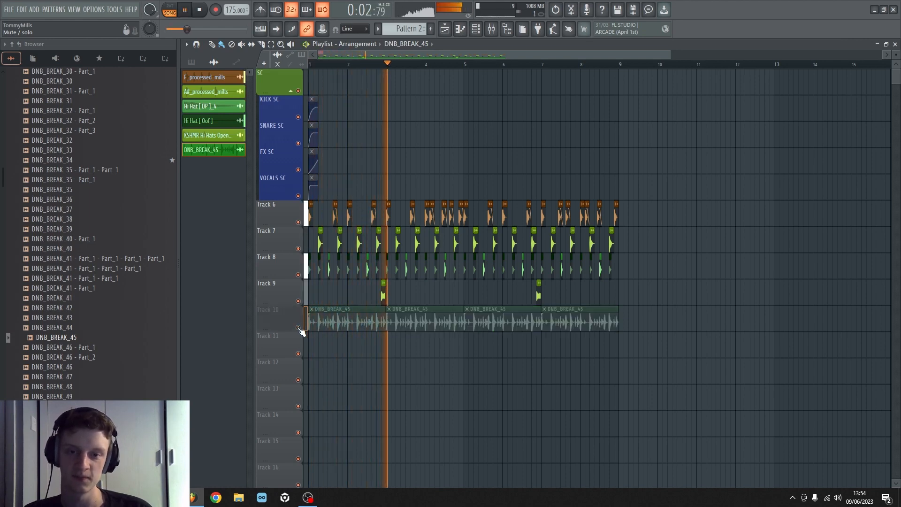
key(space)
scroll(346, 70, up, 5)
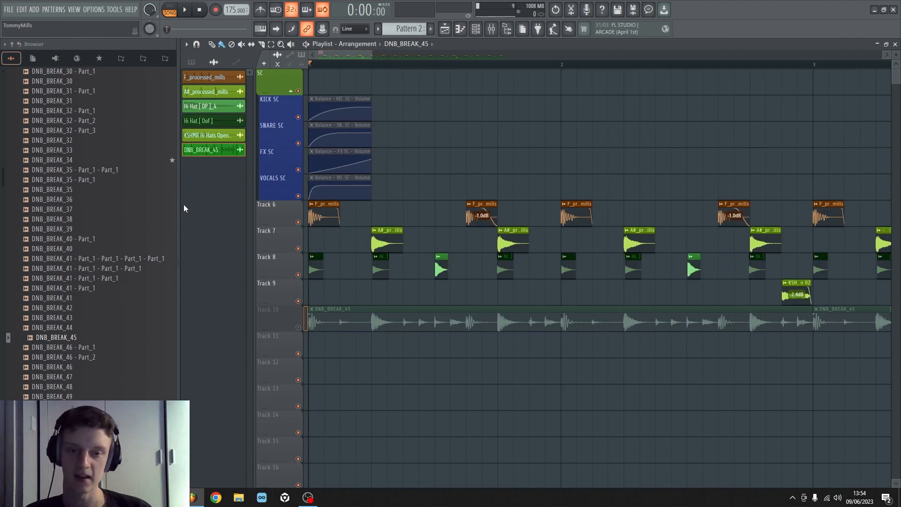
scroll(352, 65, down, 8)
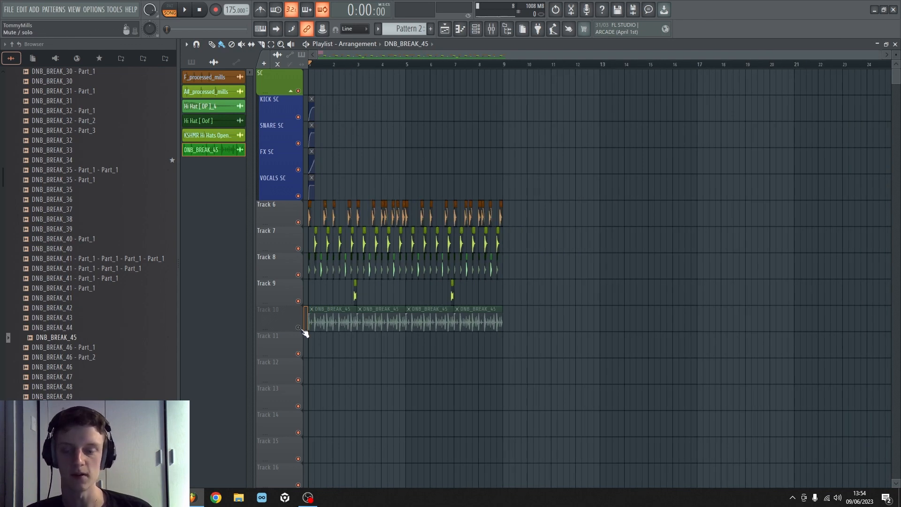
click(73, 337)
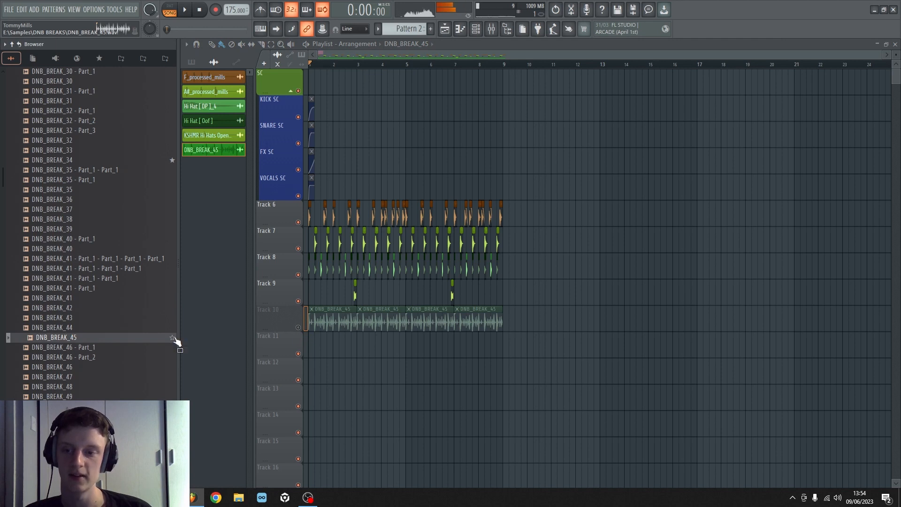
click(299, 327)
key(space)
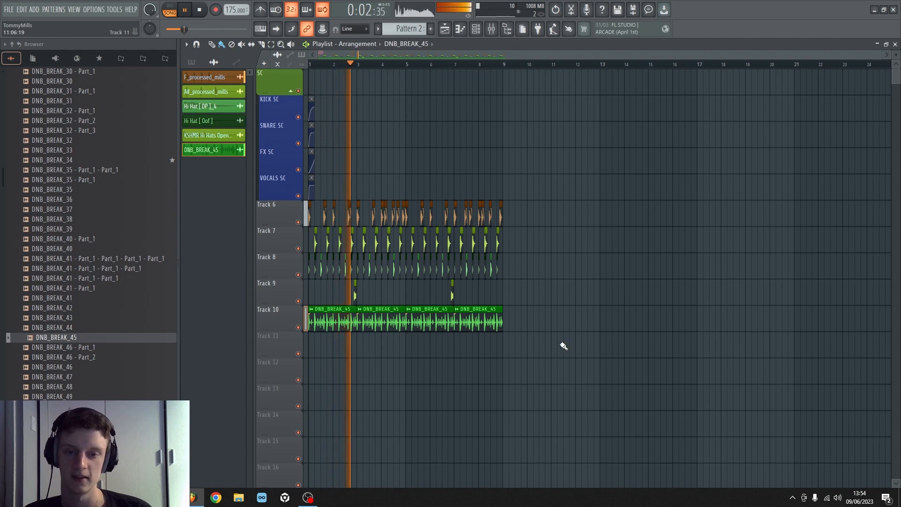
key(space)
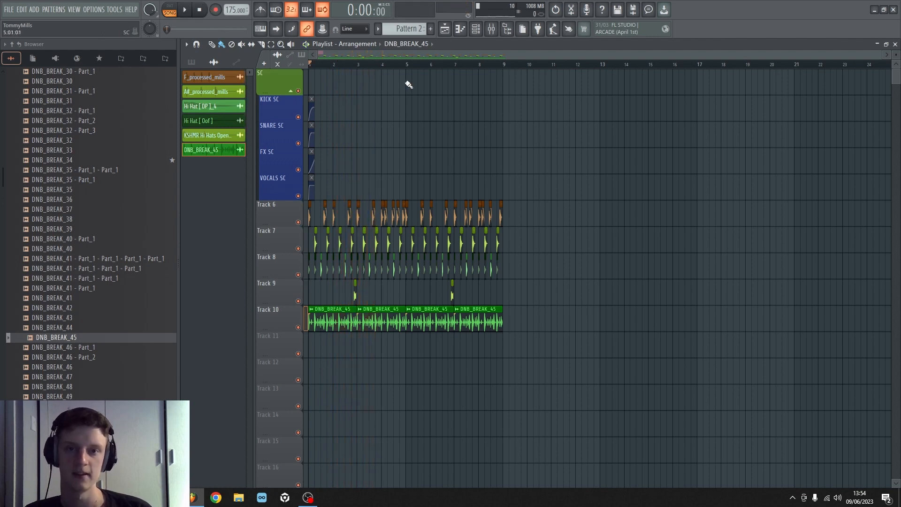
Play the drums together with the break layer from bar 1
scroll(358, 57, up, 3)
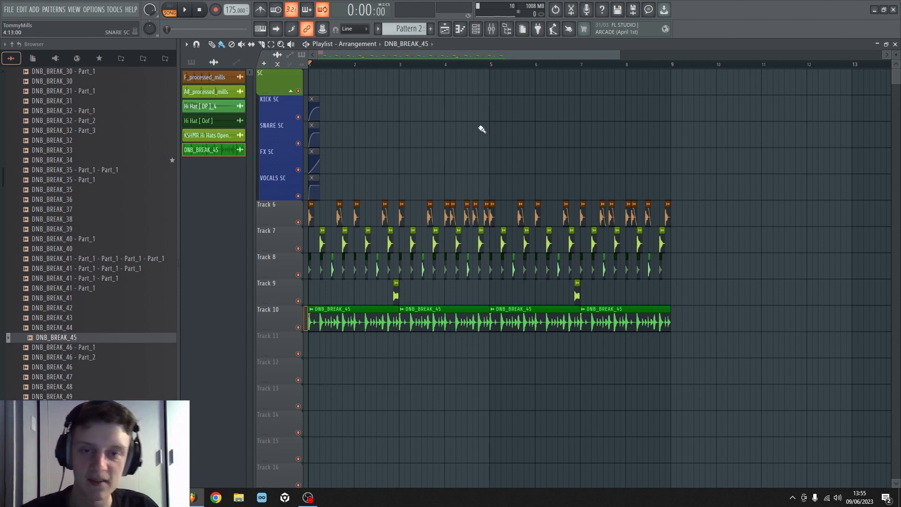
click(192, 62)
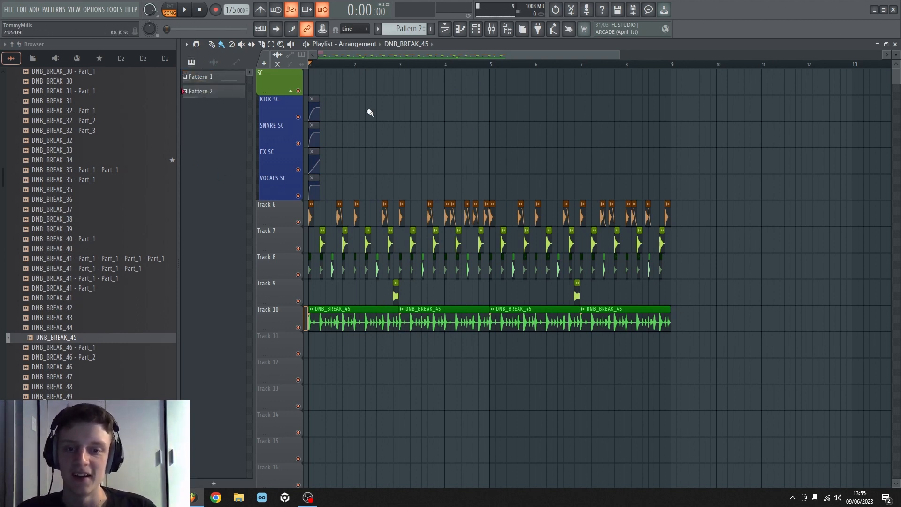
scroll(402, 173, down, 2)
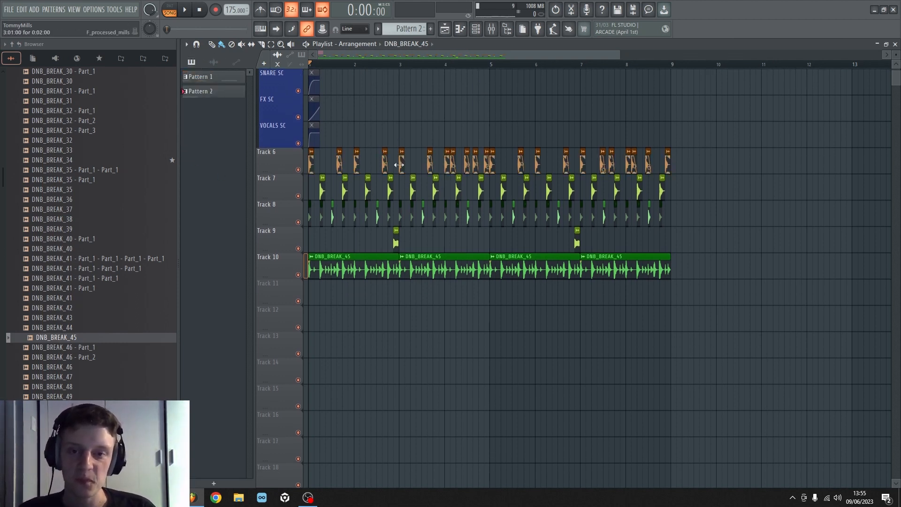
scroll(329, 61, up, 4)
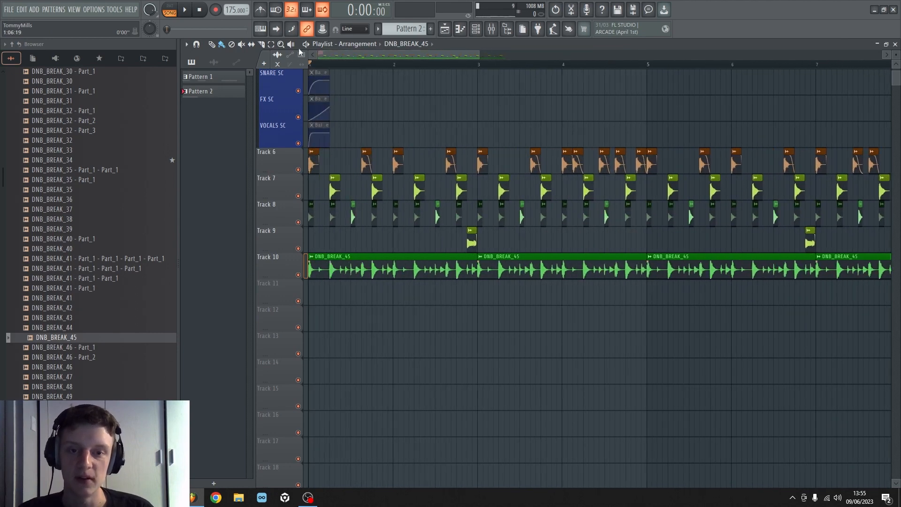
key(space)
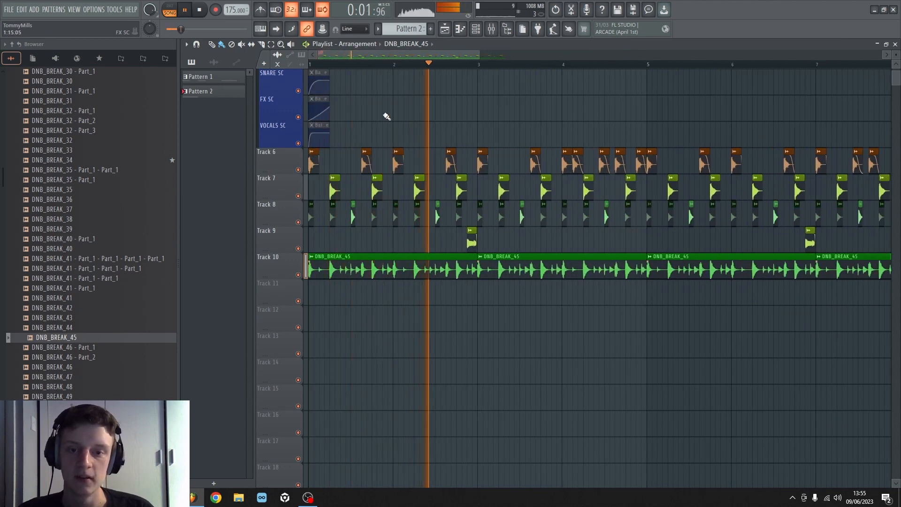
key(space)
Route the DNB_BREAK_45 channel to mixer track 13
double_click(380, 274)
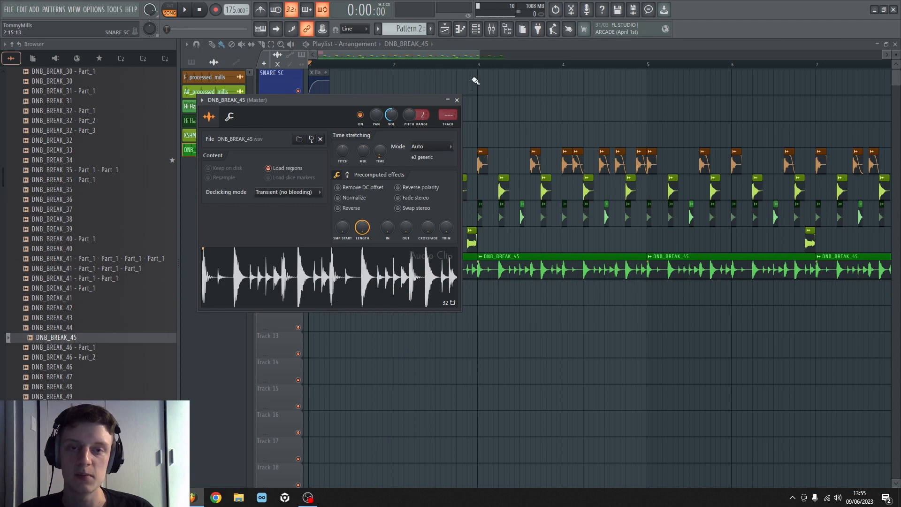
click(490, 33)
drag(432, 204, 340, 201)
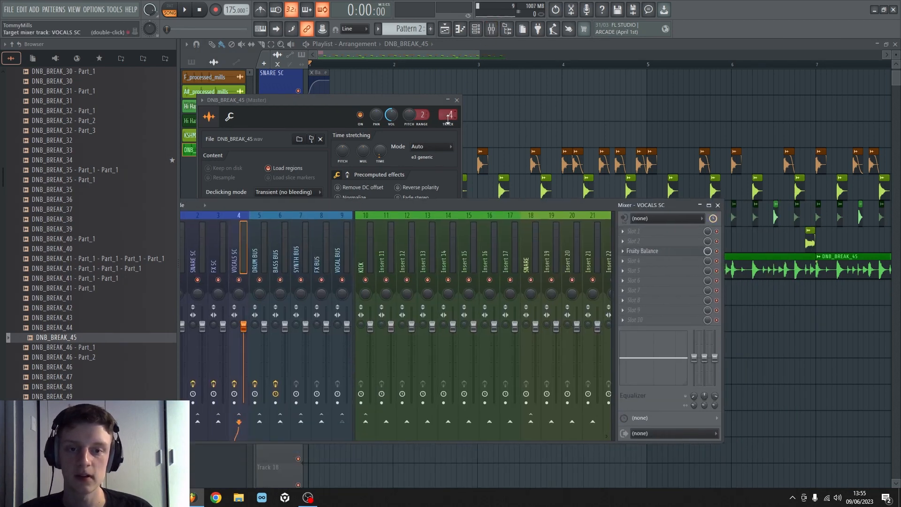
drag(448, 118, 356, 164)
click(260, 240)
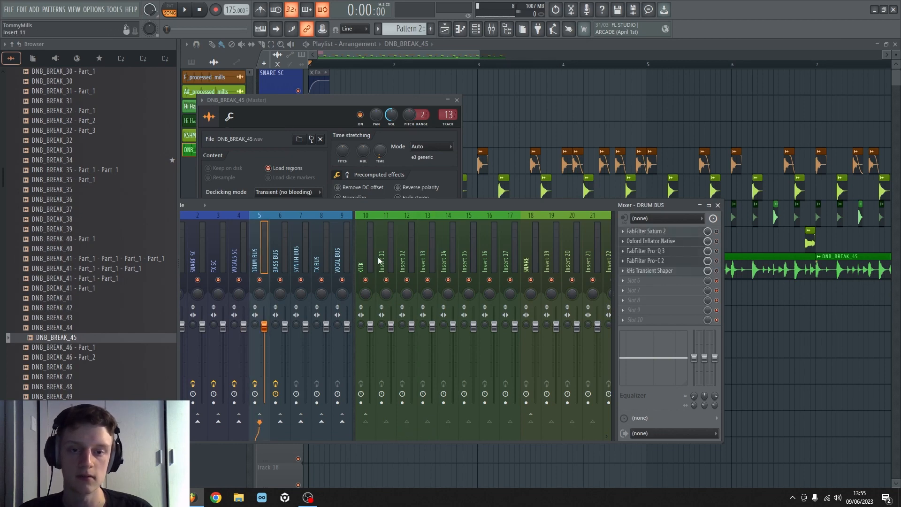
key(F5)
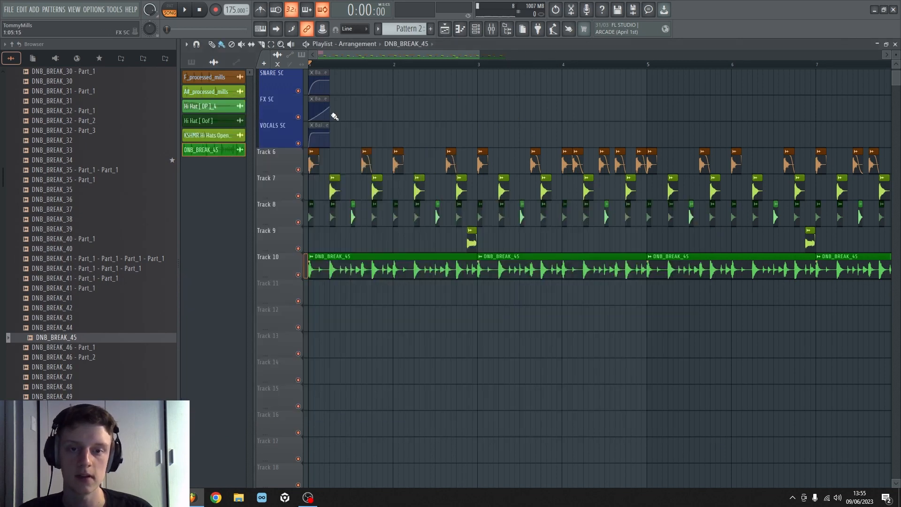
Route the F_processed_mills kick to mixer track 12 and load FabFilter Pro-Q 3 in its fourth effect slot
double_click(312, 164)
scroll(476, 142, down, 3)
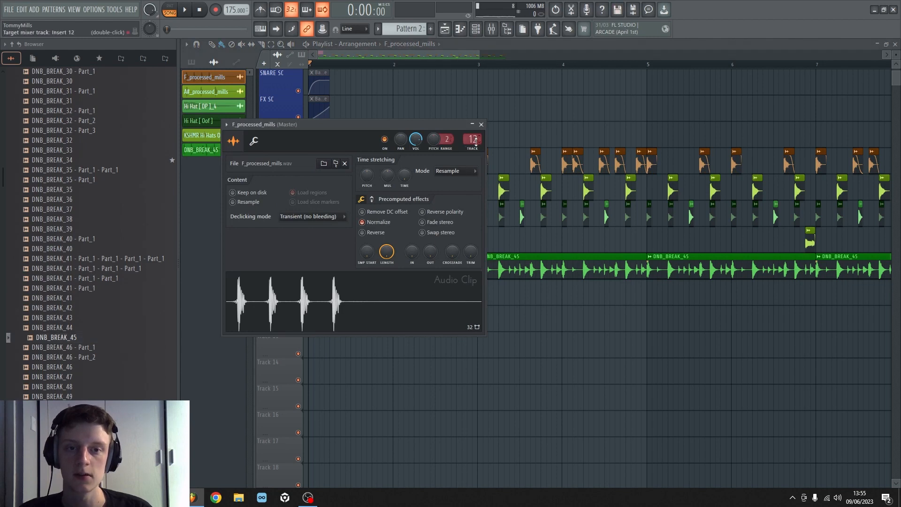
click(490, 29)
click(648, 261)
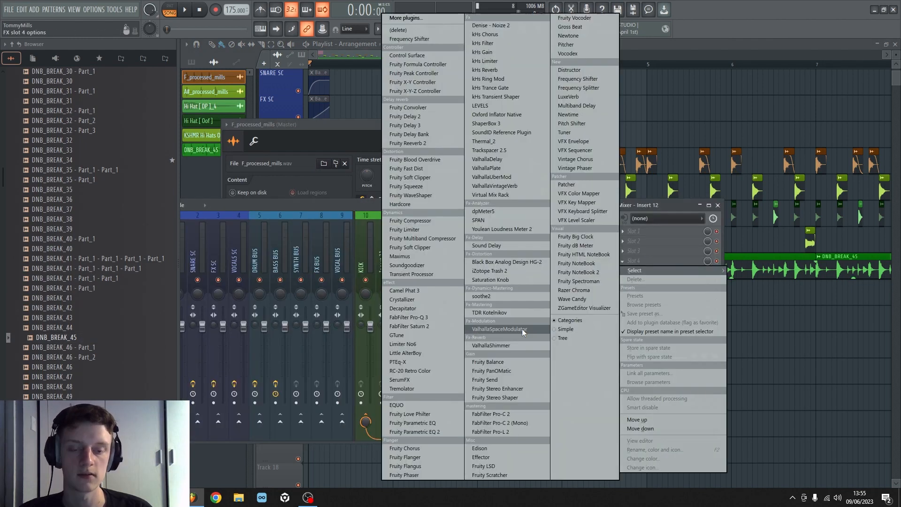
click(435, 317)
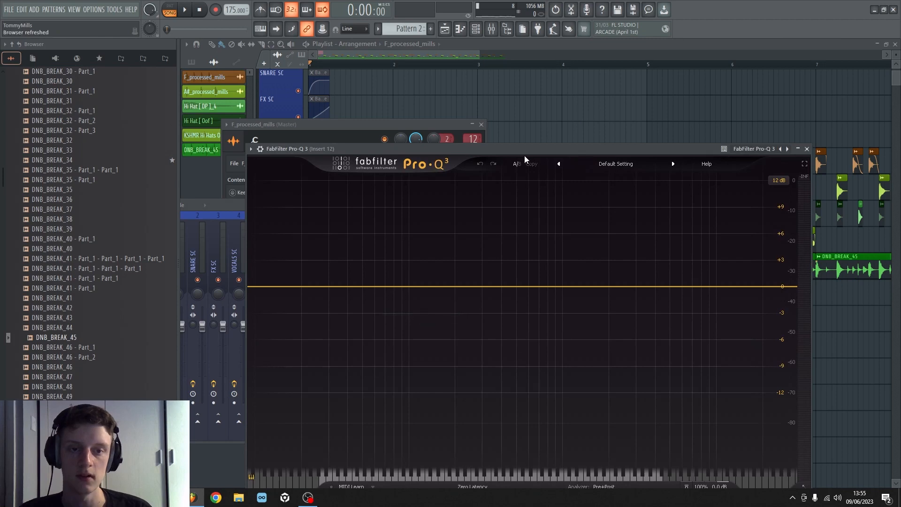
drag(525, 156, 446, 317)
key(space)
key(space)
key(F12)
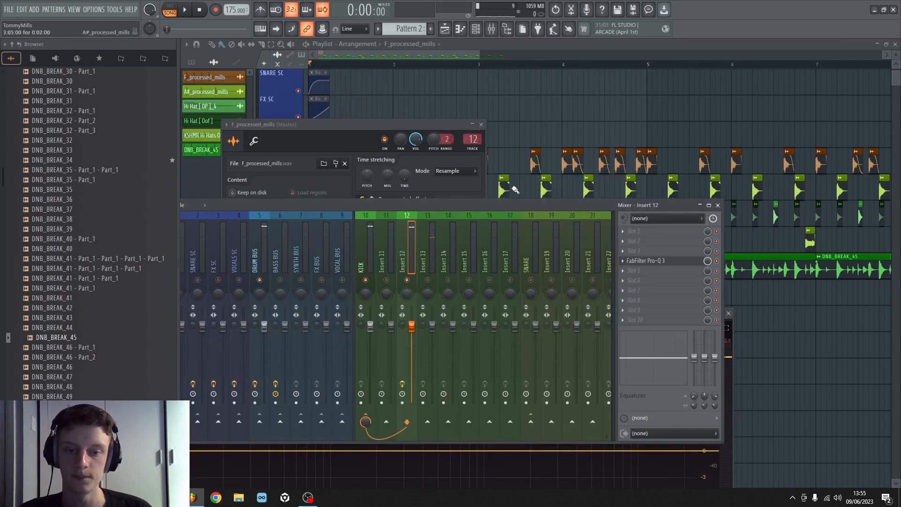
Solo Track 6 and examine the kick's frequency spectrum in the Pro-Q 3 on Insert 12 during playback
right_click(298, 170)
click(491, 29)
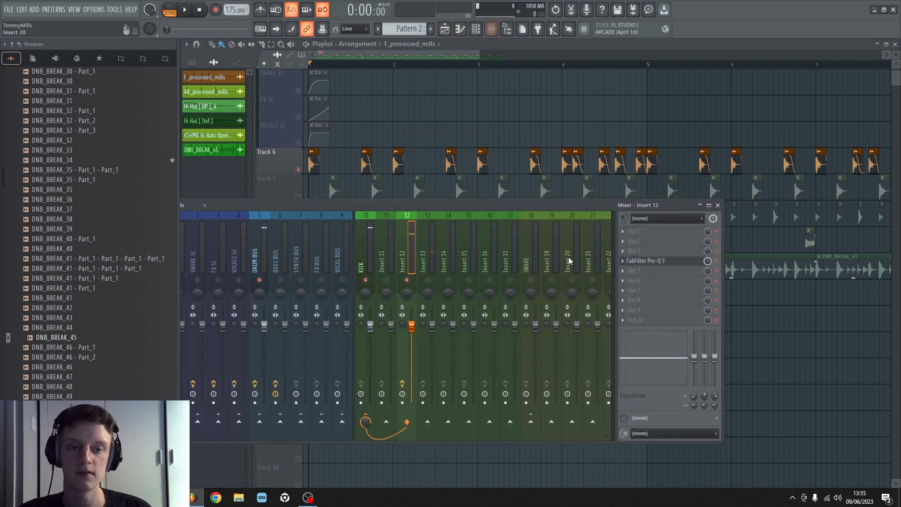
click(645, 261)
key(space)
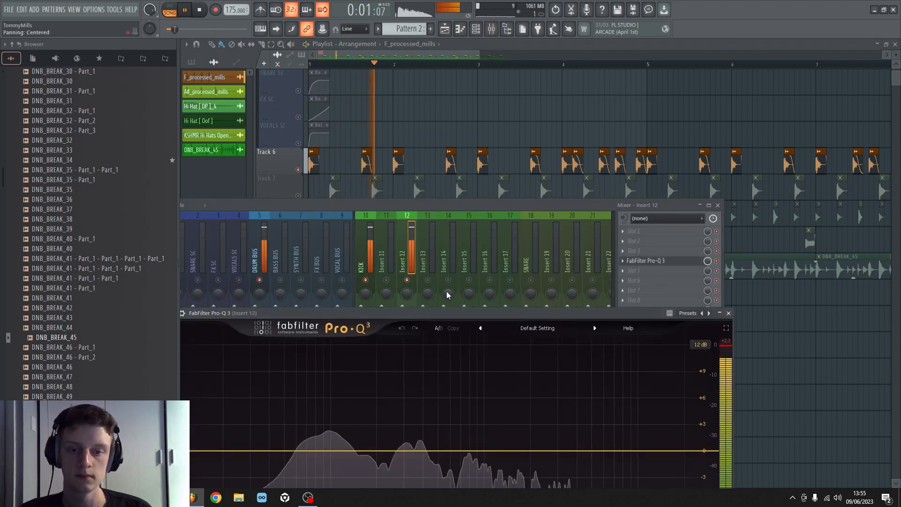
click(444, 318)
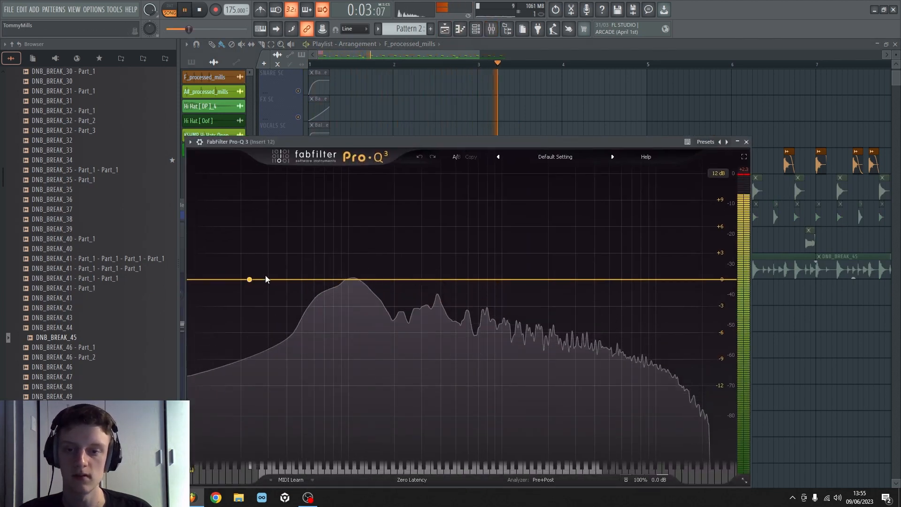
click(747, 141)
key(space)
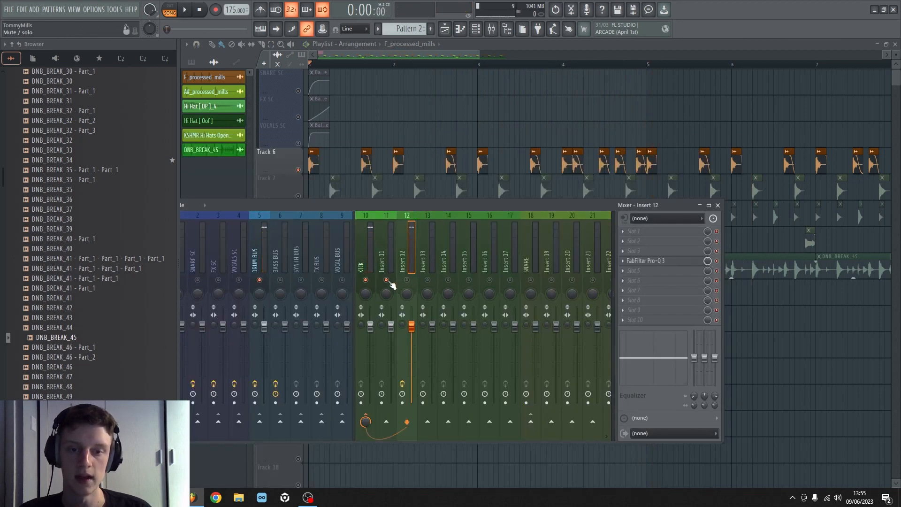
Solo Track 10 and load FabFilter Pro-Q 3 on Insert 13 to view the break's spectrum during playback
key(F9)
click(302, 281)
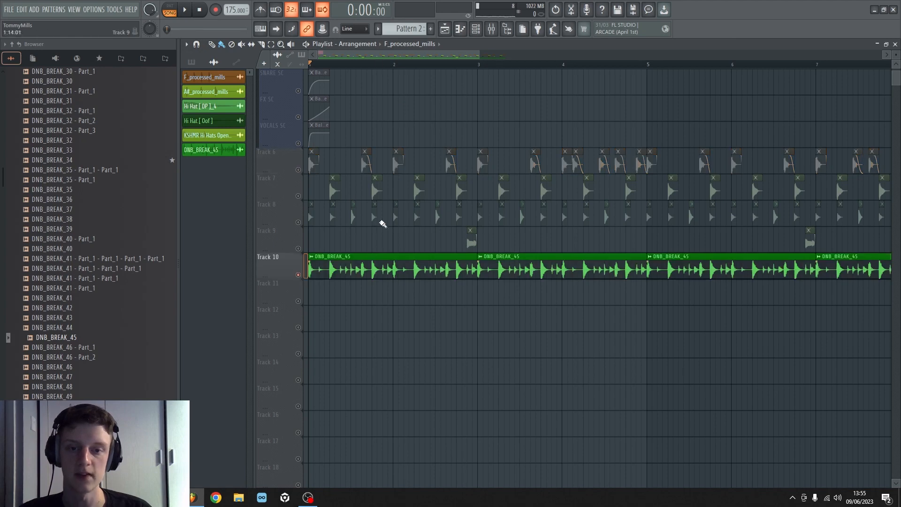
click(495, 28)
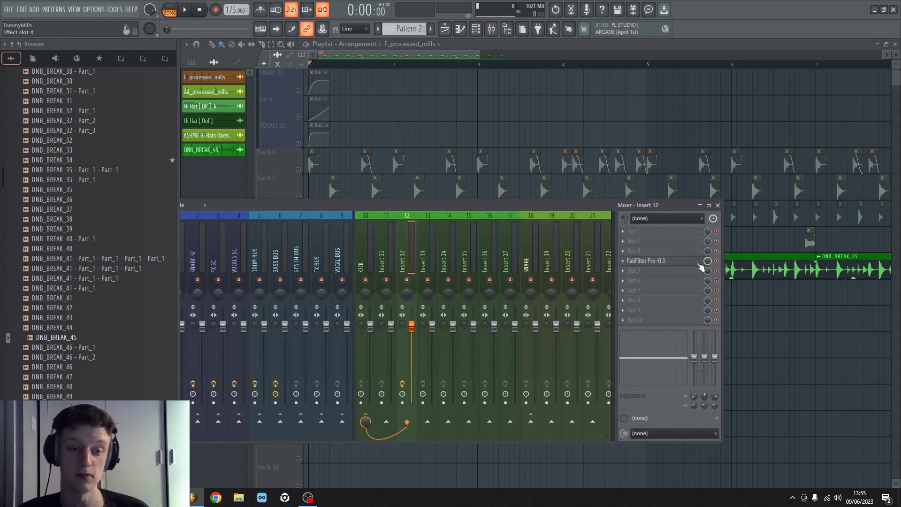
click(638, 231)
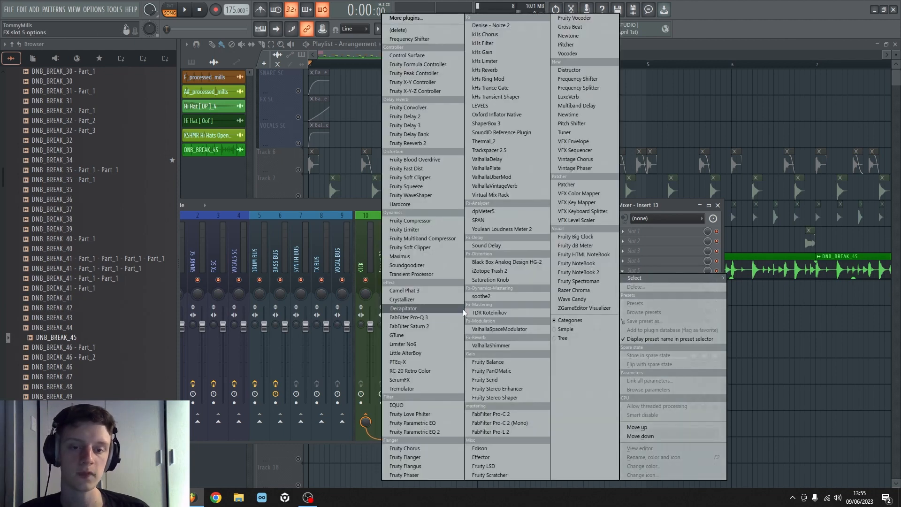
click(423, 318)
key(space)
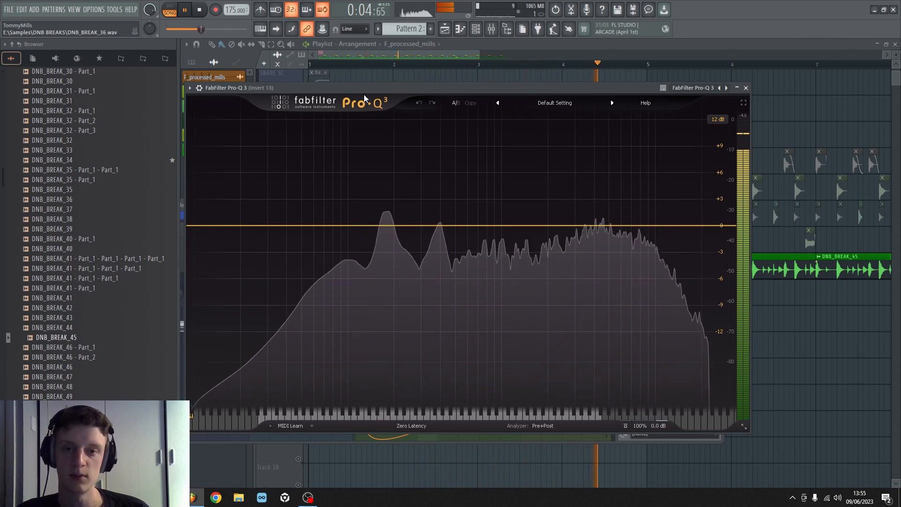
key(space)
Select Pro-Q as the external spectrum in Insert 13's Pro-Q 3 analyzer and unmute Track 6 alongside the break
drag(386, 90, 348, 94)
click(506, 430)
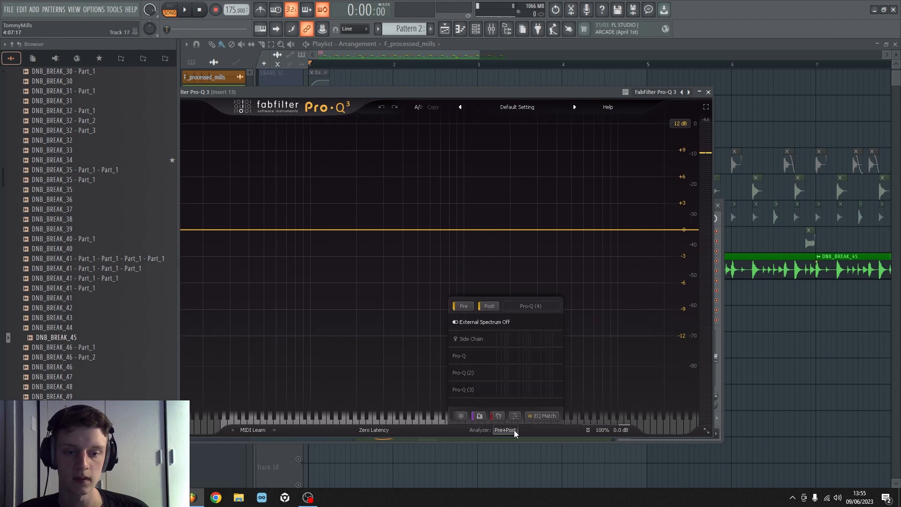
click(468, 358)
key(space)
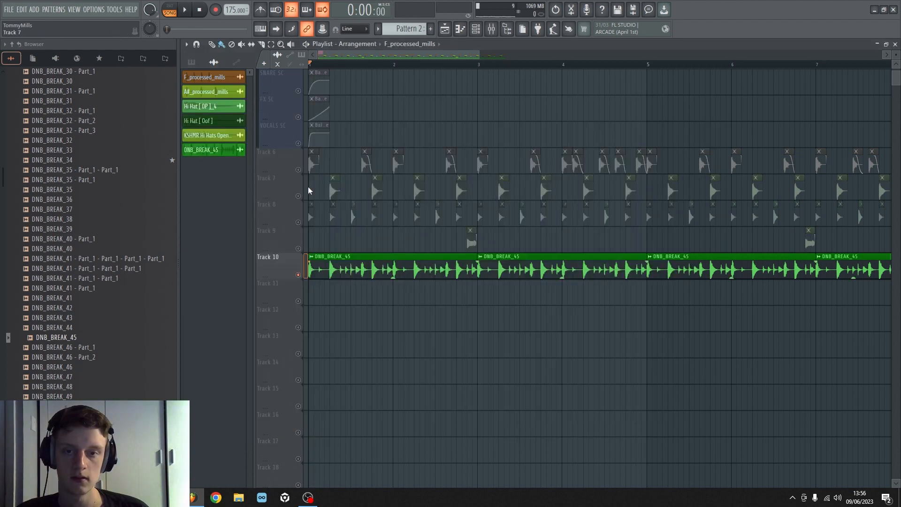
click(344, 153)
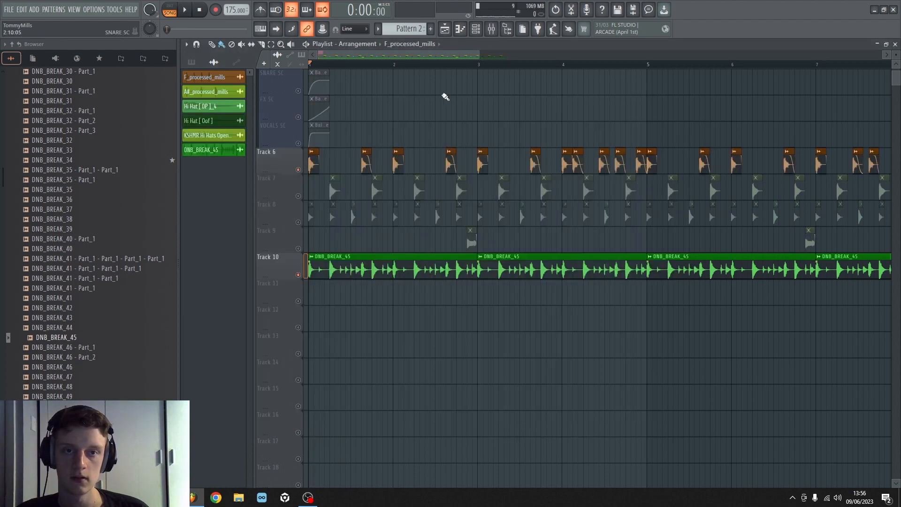
Play the kick and break while examining the spectrum in Insert 13's Pro-Q 3
click(494, 30)
click(670, 275)
key(space)
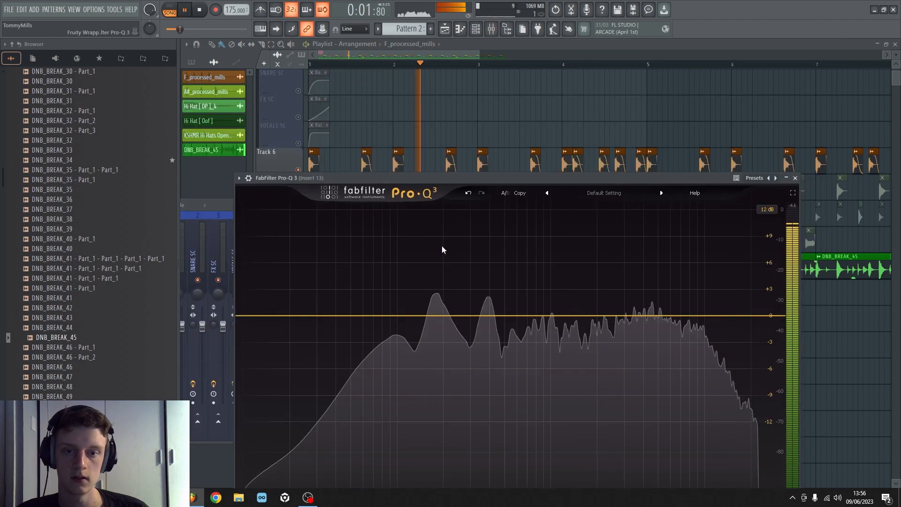
key(space)
Check the instance name of Insert 12's Pro-Q 3 in its analyzer options and close that plugin
drag(461, 179, 418, 351)
click(408, 267)
click(665, 261)
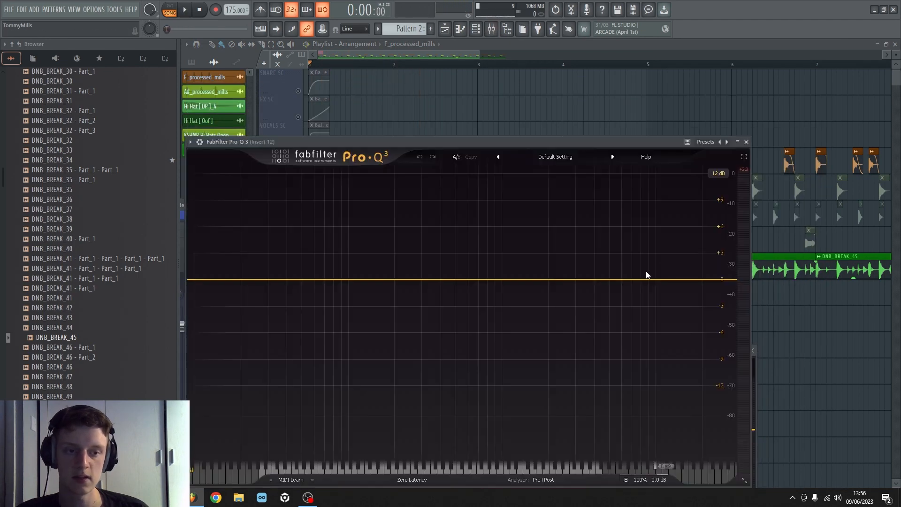
click(544, 480)
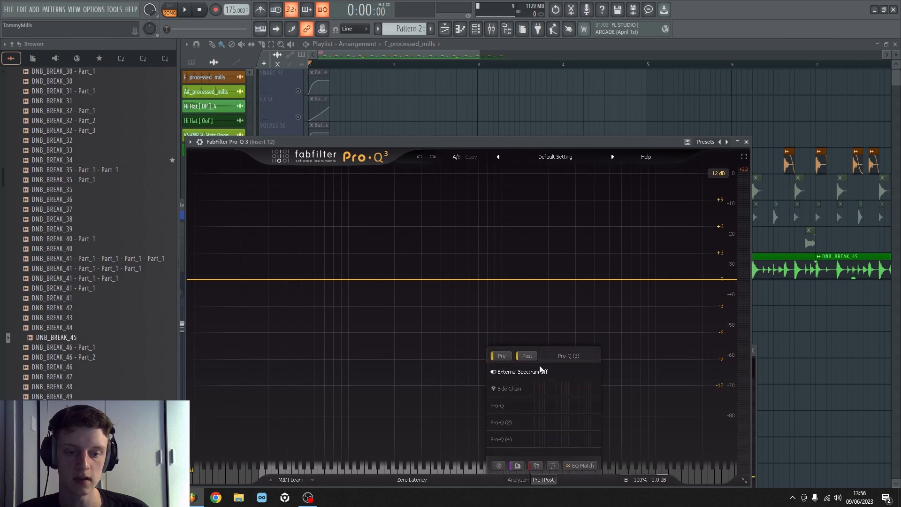
click(747, 141)
Select Pro-Q (3) as the external spectrum in Insert 13's Pro-Q 3 analyzer and play the kick and break together
click(432, 266)
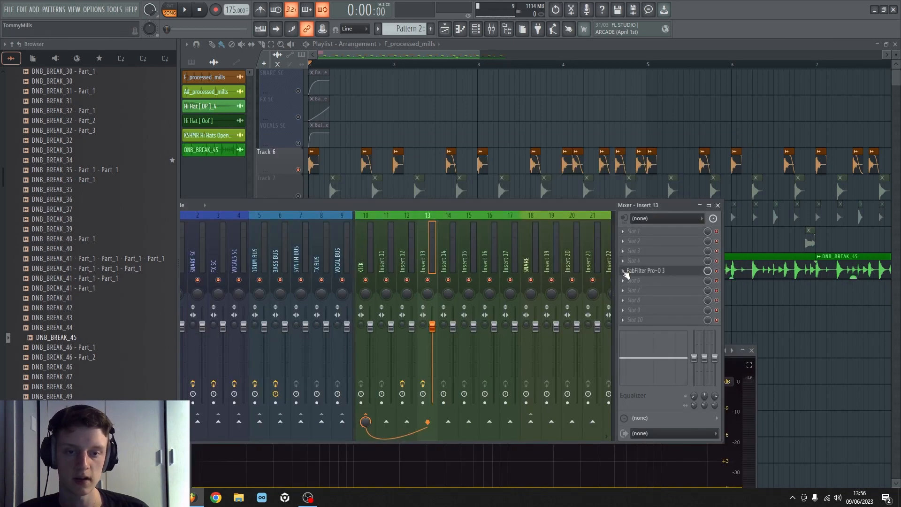
click(658, 267)
drag(449, 229, 491, 94)
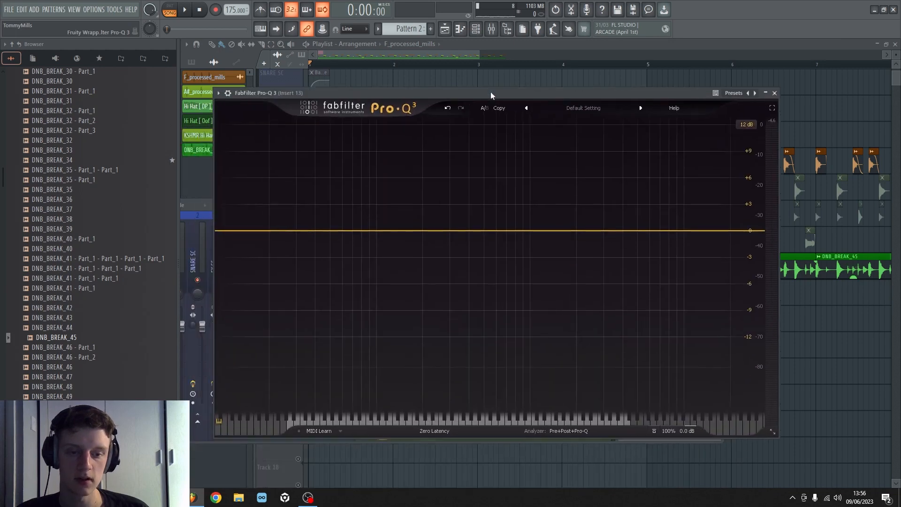
click(578, 431)
click(554, 392)
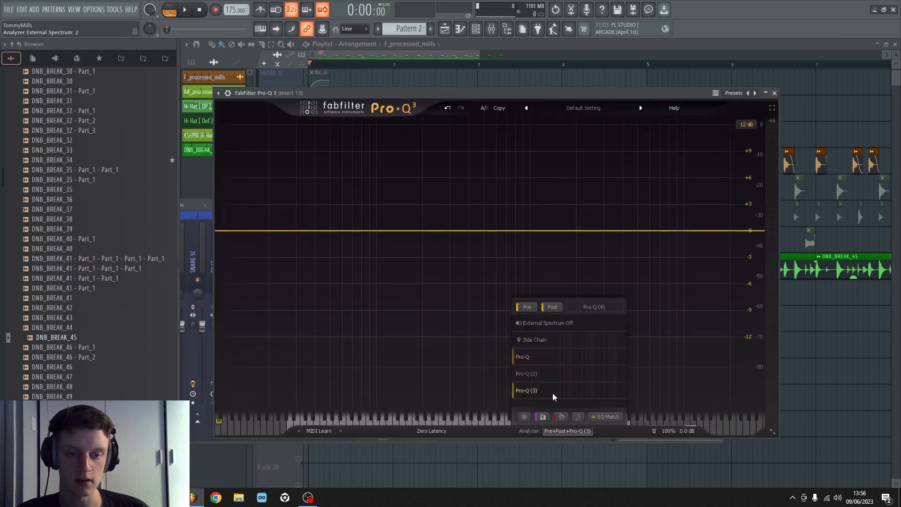
click(182, 9)
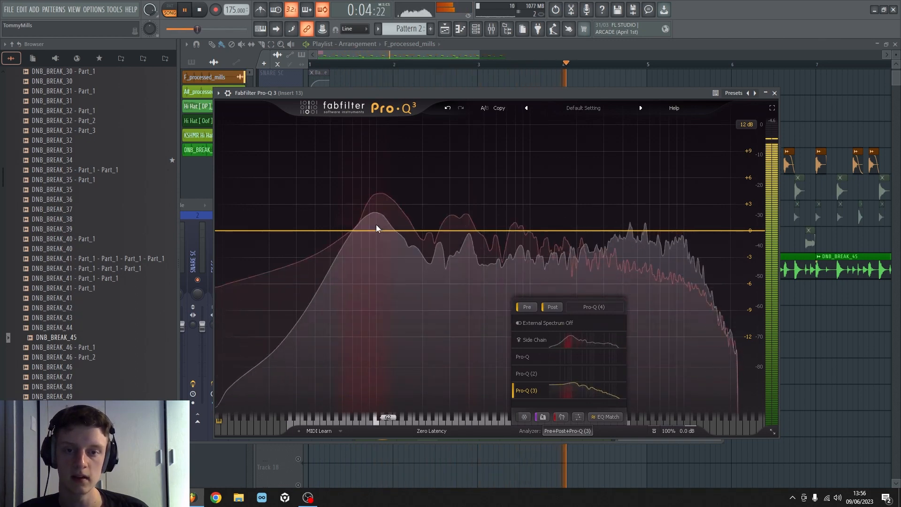
Try a -30 dB bell cut at about 93 Hz on the break, remove the band and stop playback
drag(373, 232, 375, 355)
scroll(372, 358, up, 3)
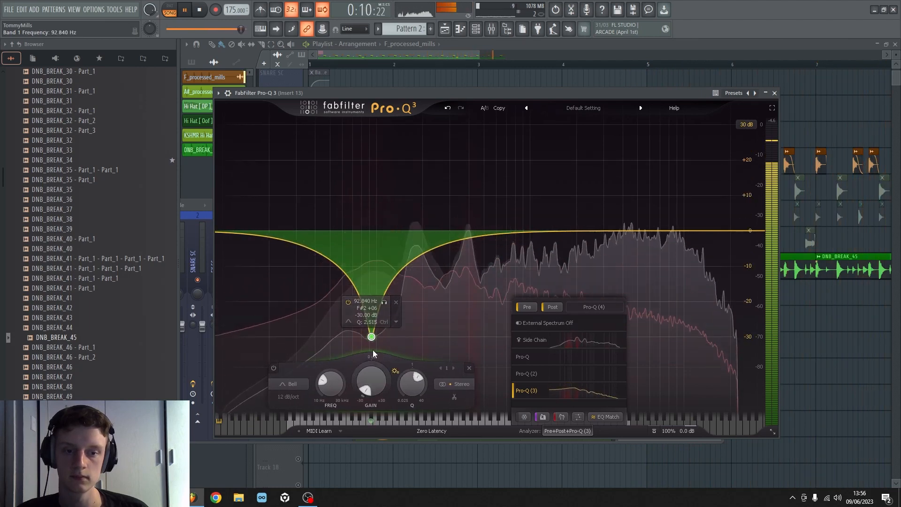
click(397, 302)
key(space)
Add a 72 dB/oct low cut at about 120 Hz in Insert 13's Pro-Q 3 and switch its processing to Linear Phase
drag(226, 231, 389, 240)
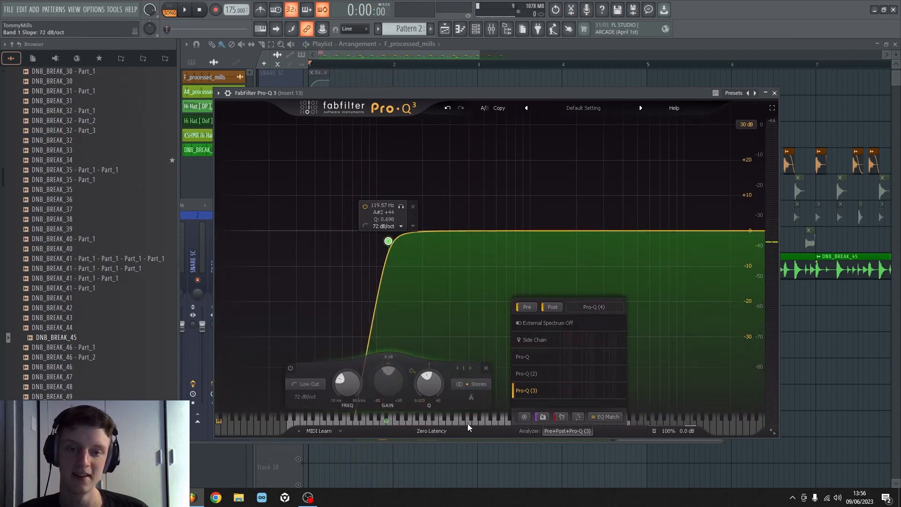
click(428, 429)
click(425, 461)
key(space)
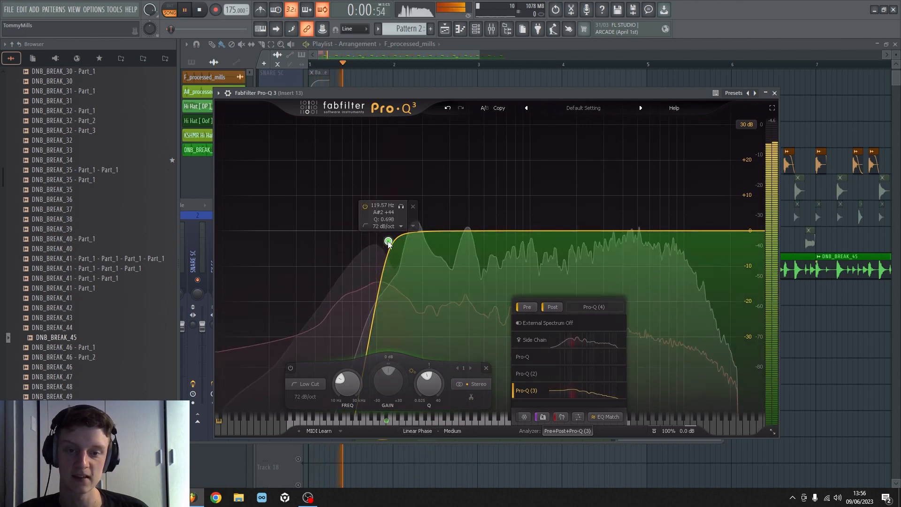
Set the break's low cut to about 140 Hz with a 96 dB/oct slope and Q of about 1
mouse_move(388, 241)
mouse_down()
mouse_move(415, 227)
mouse_move(399, 231)
mouse_up()
scroll(405, 233, up, 1)
key(space)
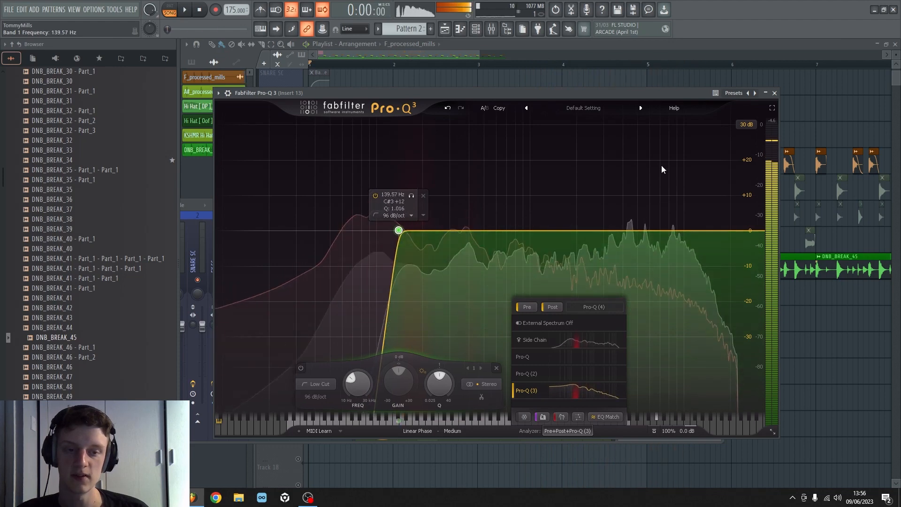
click(774, 93)
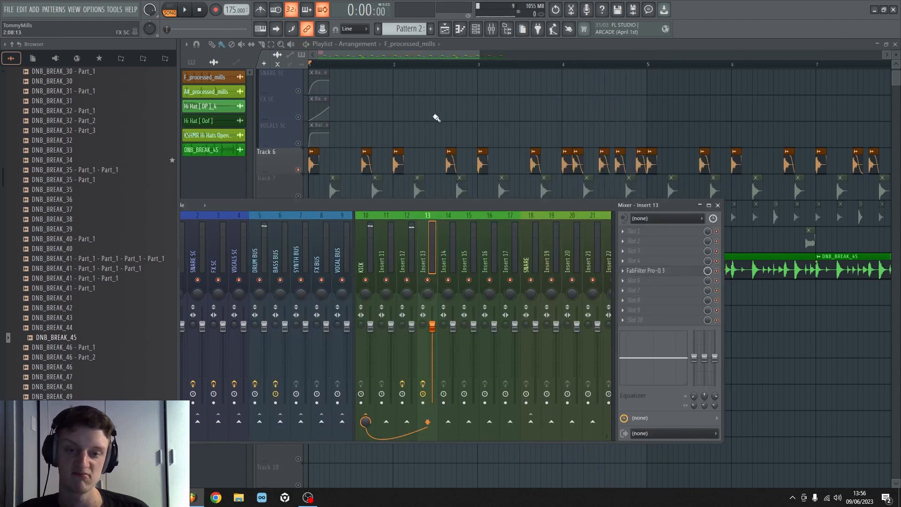
Unmute all the drum tracks and play the full pattern with the filtered break, checking the mixer levels
key(F9)
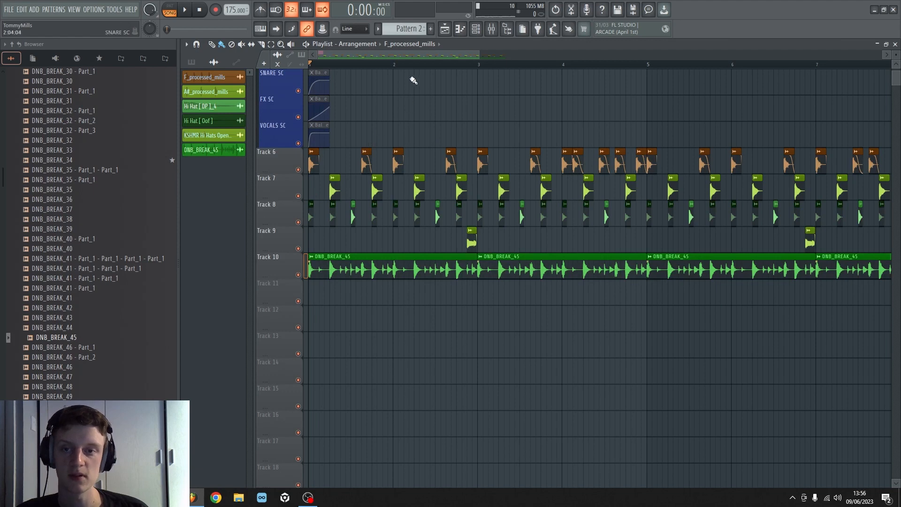
key(space)
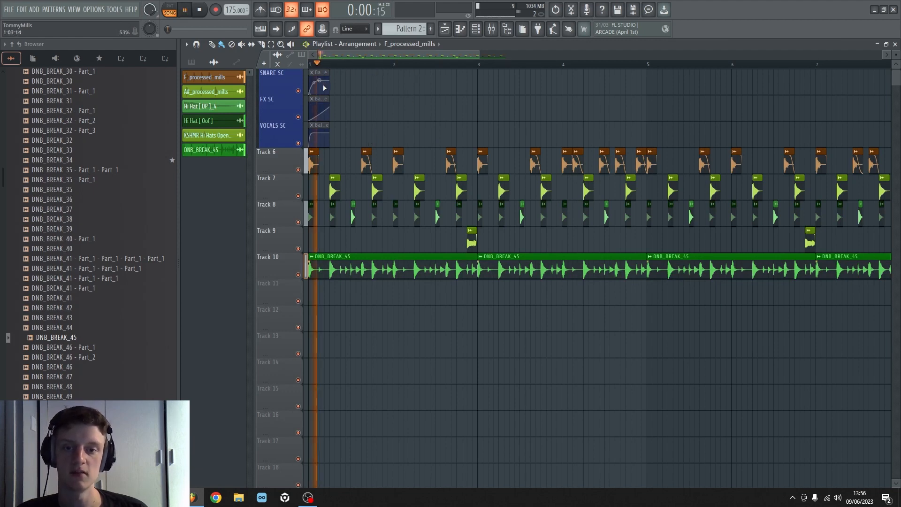
click(492, 29)
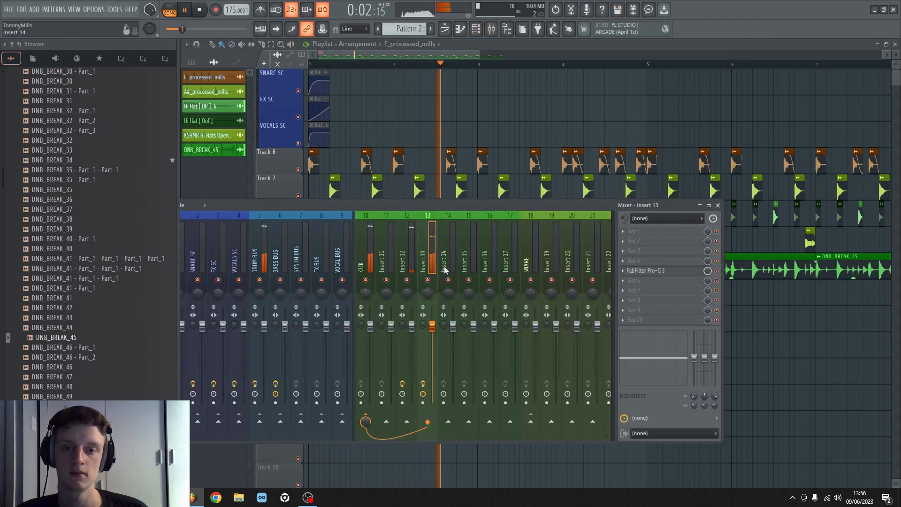
key(F9)
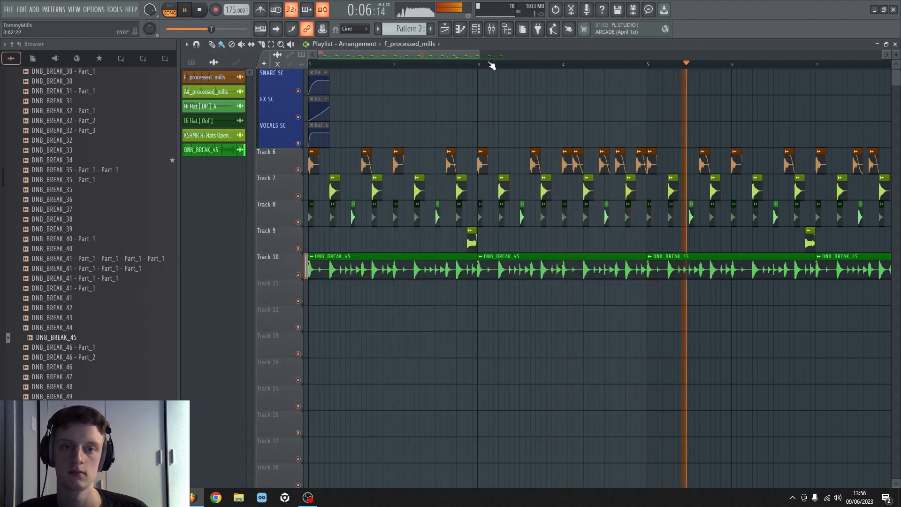
key(space)
Route the DNB_BREAK_45 break's Insert 13 to the TOPS mixer track instead of KICK
scroll(489, 58, down, 6)
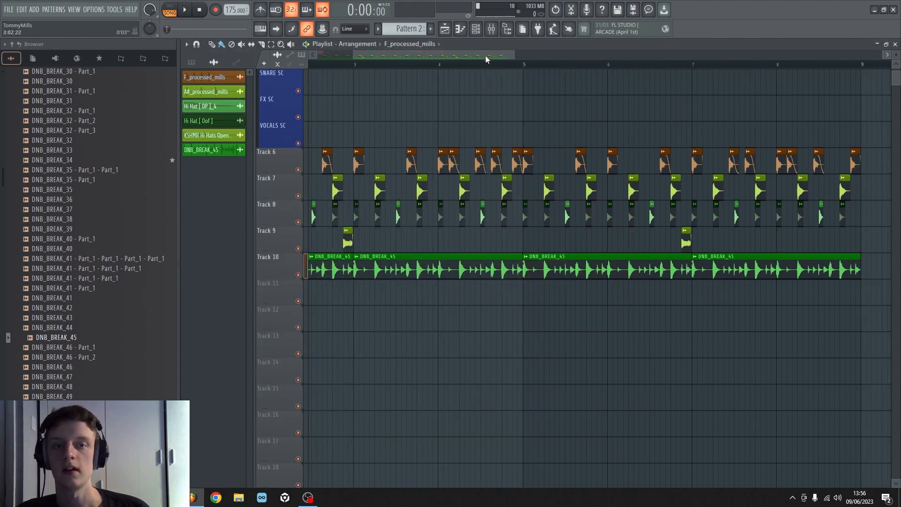
scroll(361, 92, up, 2)
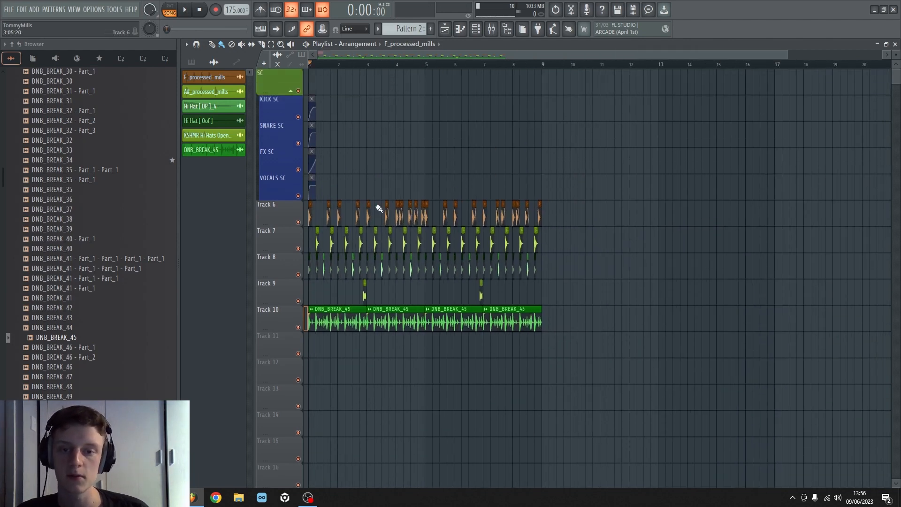
double_click(322, 324)
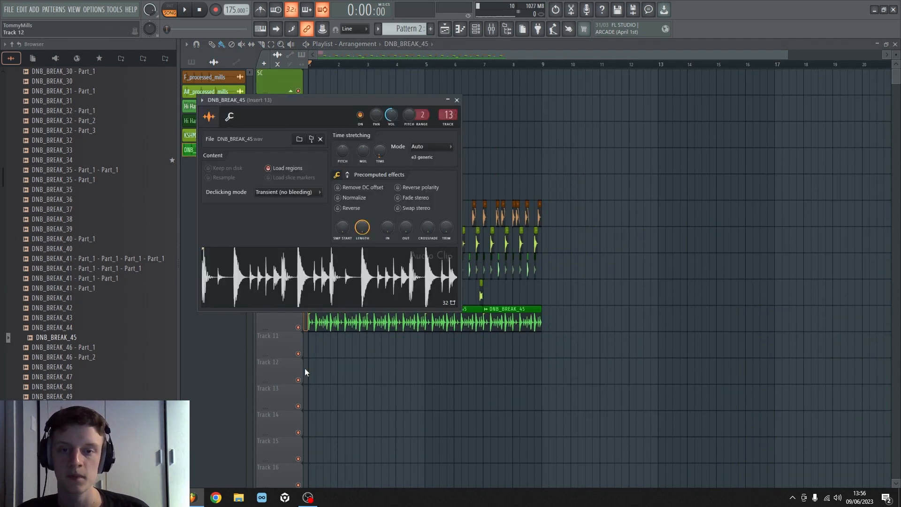
click(496, 32)
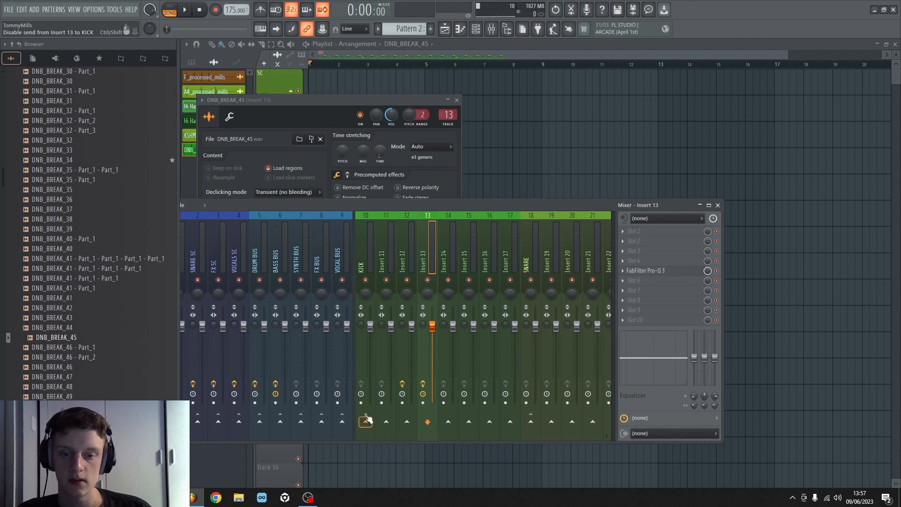
scroll(456, 235, down, 4)
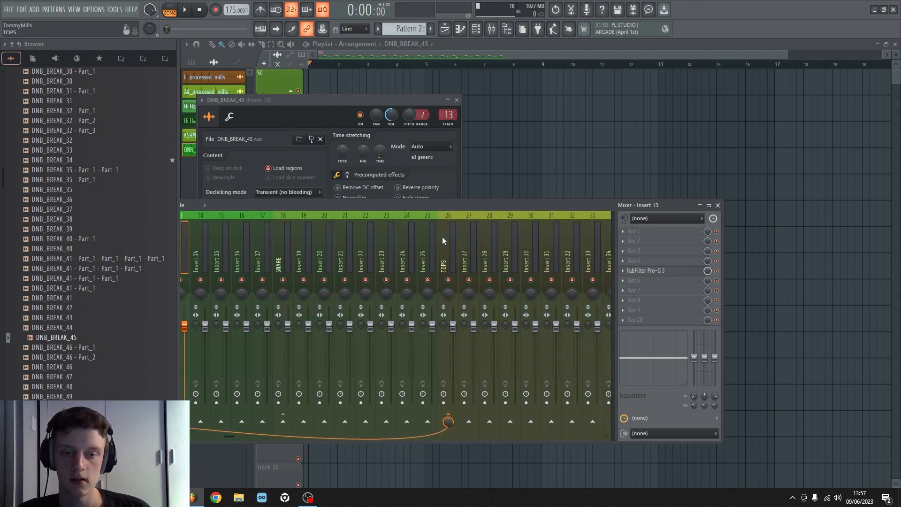
click(443, 240)
Route the KICK mixer track to TOPS and close the open windows
scroll(443, 241, up, 3)
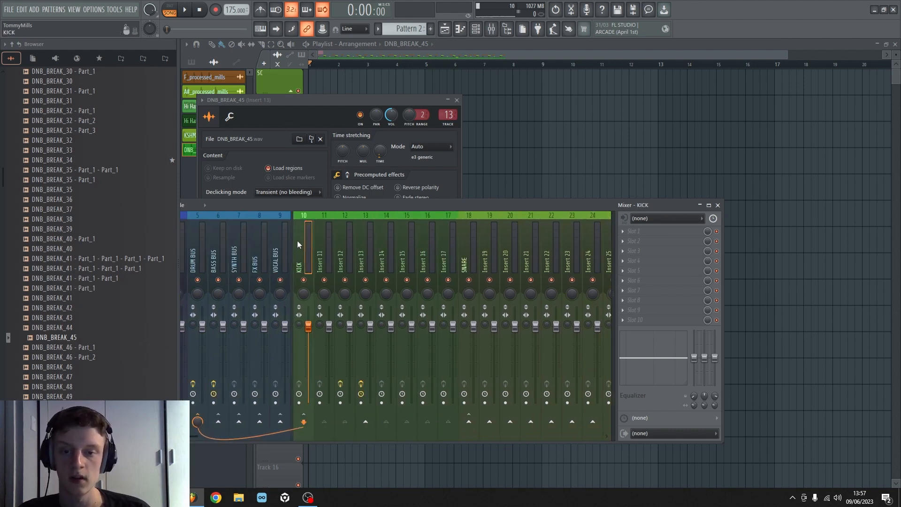
scroll(305, 249, down, 1)
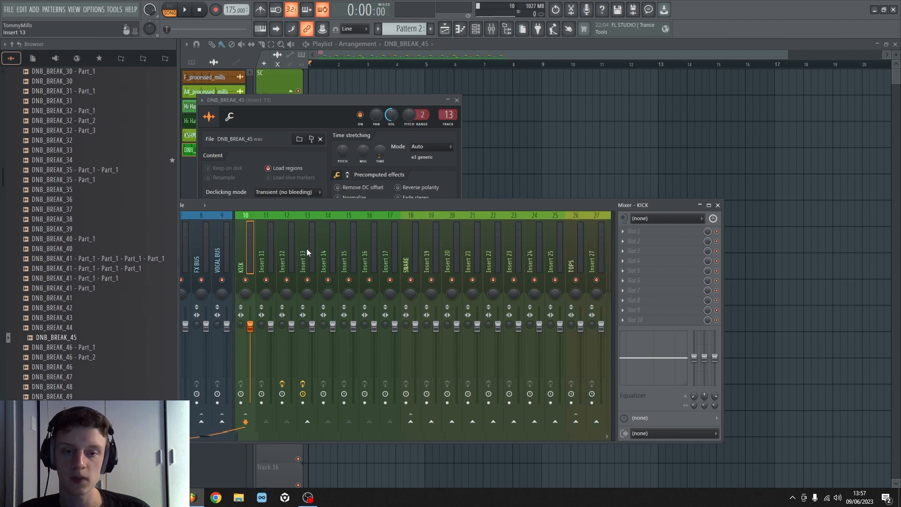
right_click(571, 424)
click(591, 439)
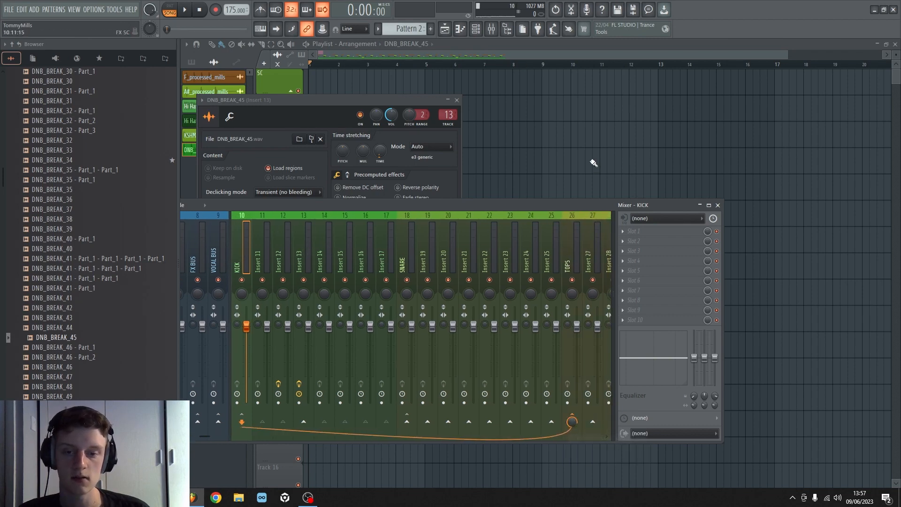
key(F12)
Assign the Hi Hat [ DP ]_4 and Hi Hat [ Oof ] clips to mixer tracks, with Hi Hat [ Oof ] on track 28
scroll(347, 71, up, 2)
scroll(330, 55, up, 6)
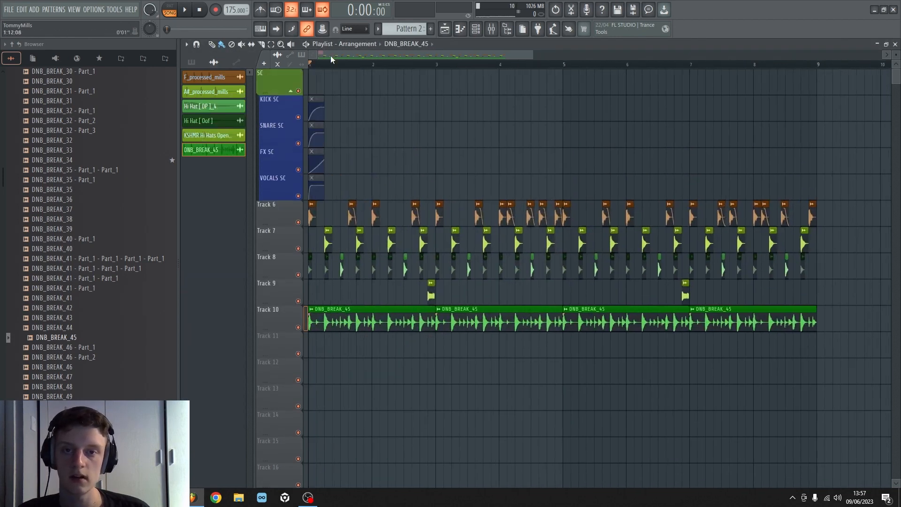
double_click(411, 274)
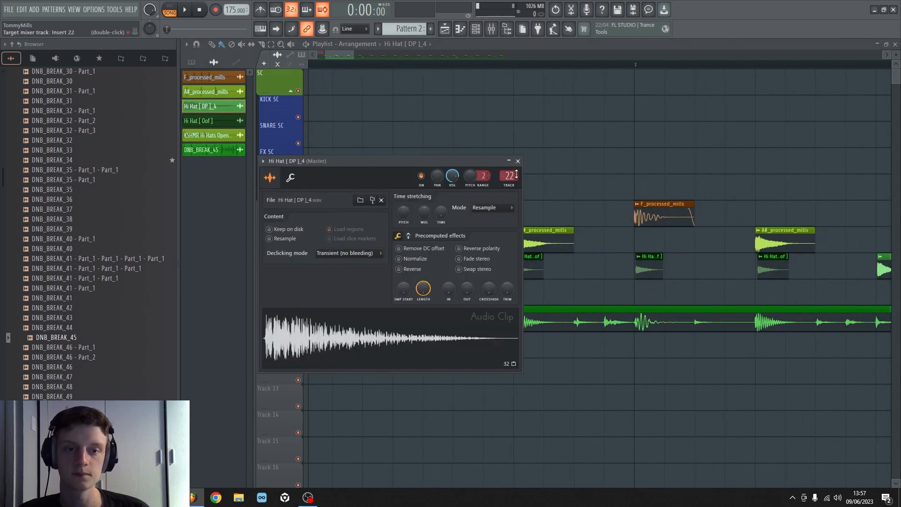
key(Escape)
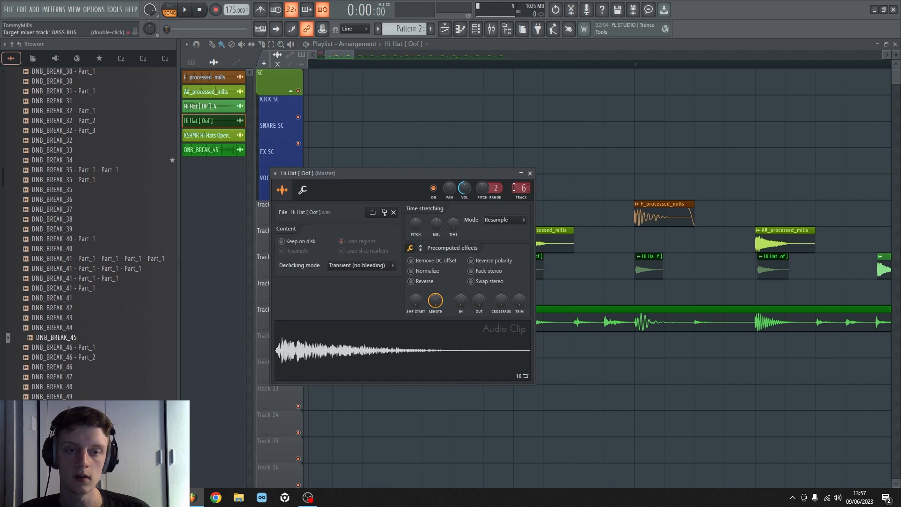
Select the TOPS mixer track and open the plugin choices for its fourth effect slot
click(492, 28)
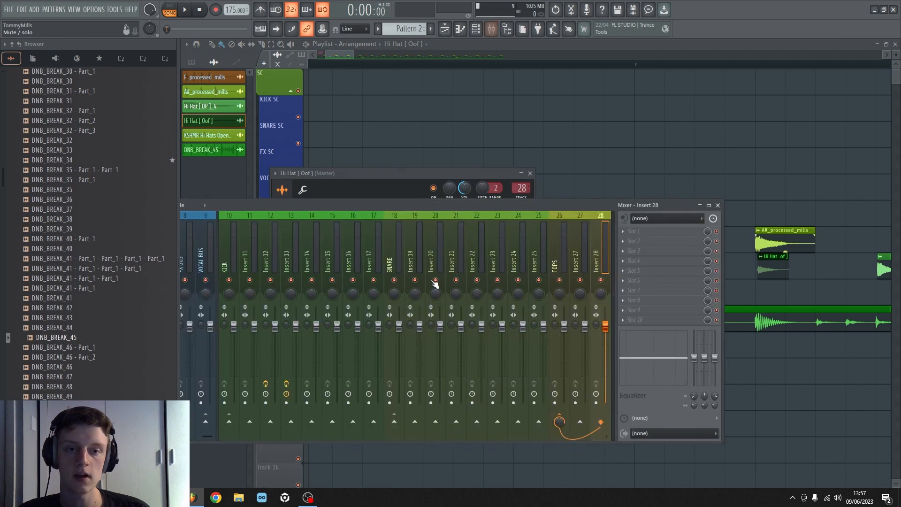
click(557, 258)
click(664, 261)
click(359, 205)
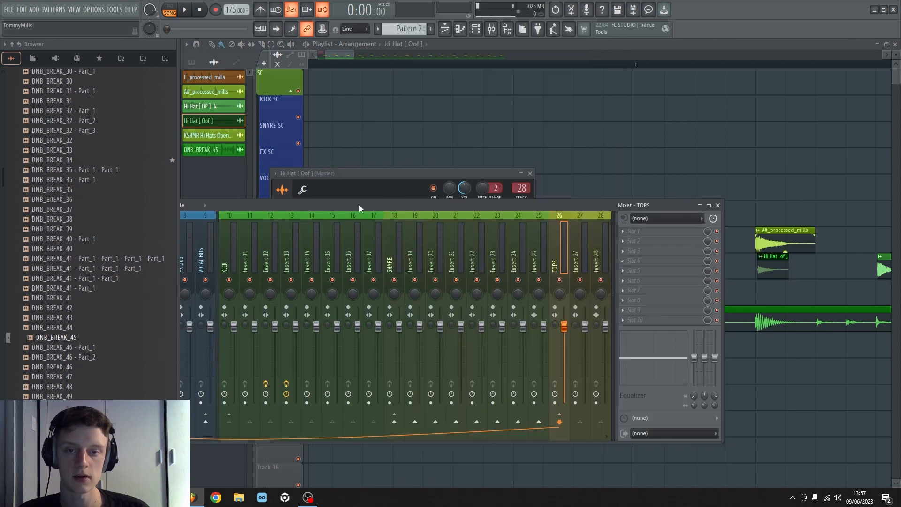
Load FabFilter Pro-C 2 into slot 3 of the TOPS mixer track and set its stereo side chain input to KICK
click(634, 251)
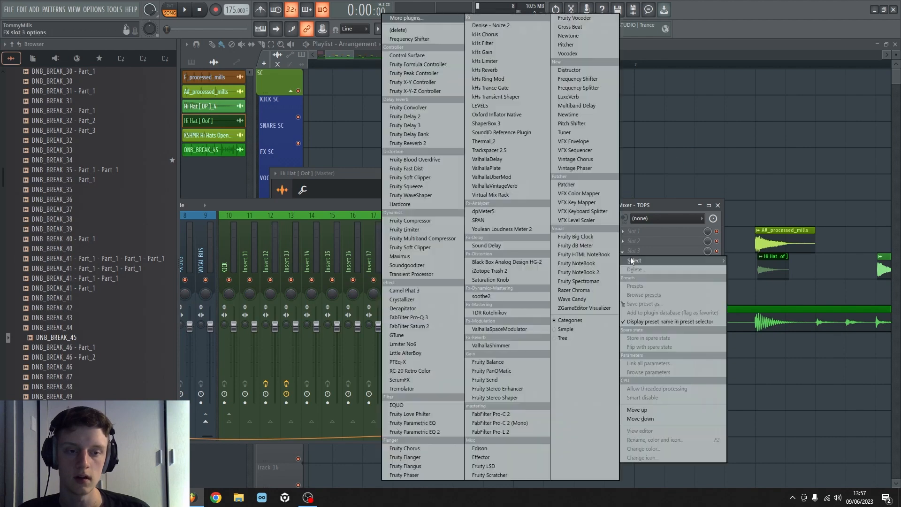
click(491, 414)
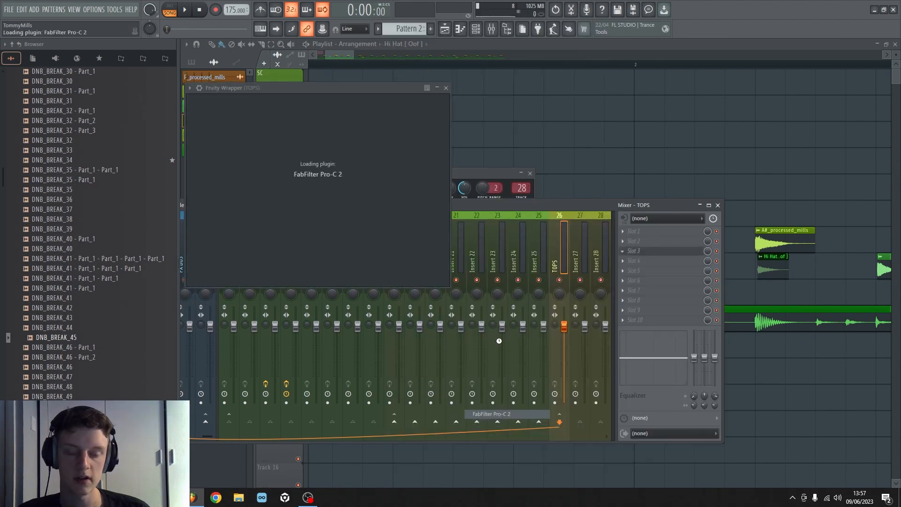
click(200, 87)
click(229, 124)
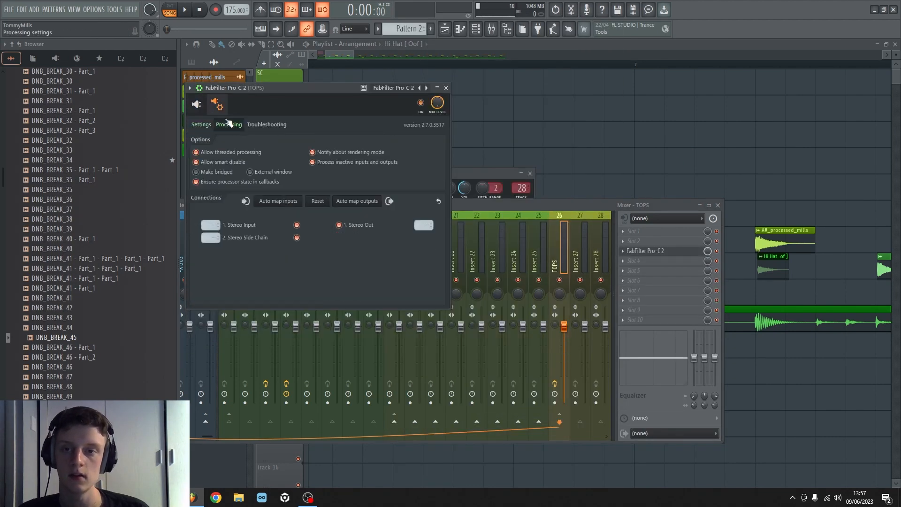
right_click(218, 237)
click(223, 250)
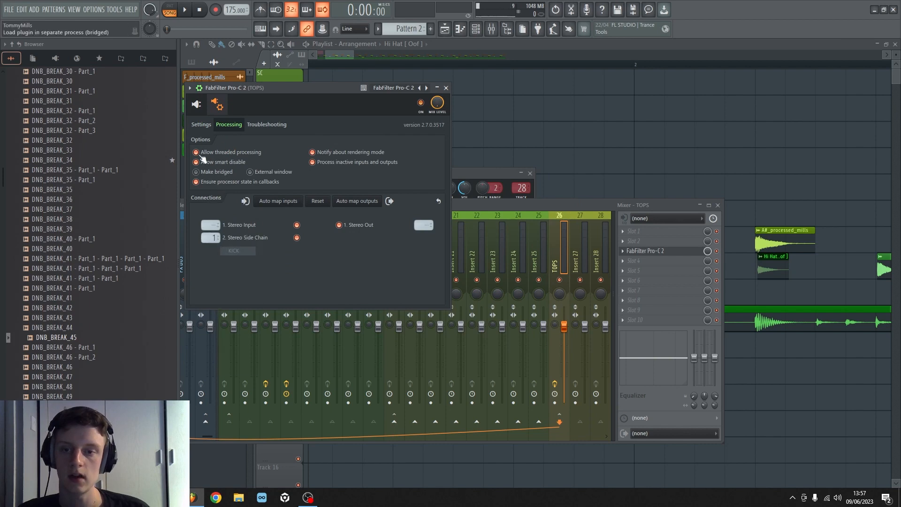
Return to the compressor's controls, expand its side chain section and set the side chain source to external
click(200, 123)
click(196, 105)
click(341, 343)
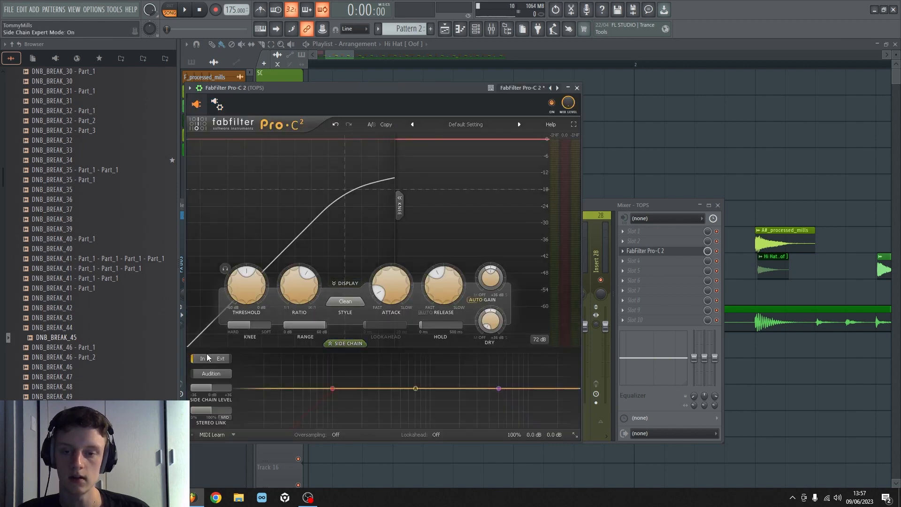
click(621, 210)
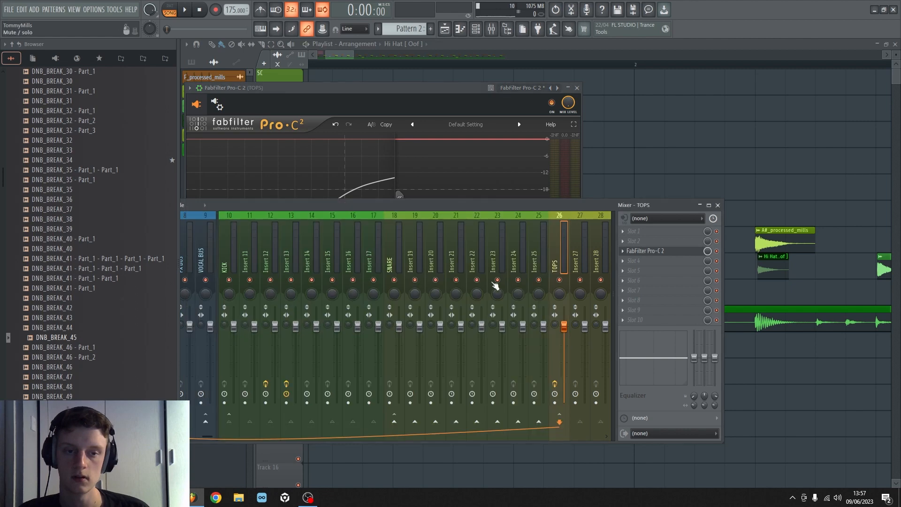
key(space)
click(385, 87)
double_click(385, 87)
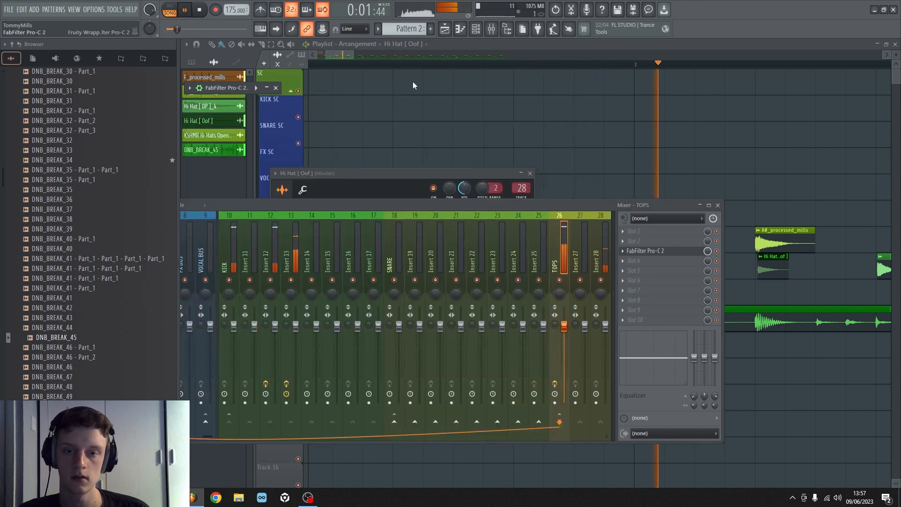
double_click(369, 174)
click(562, 256)
click(653, 253)
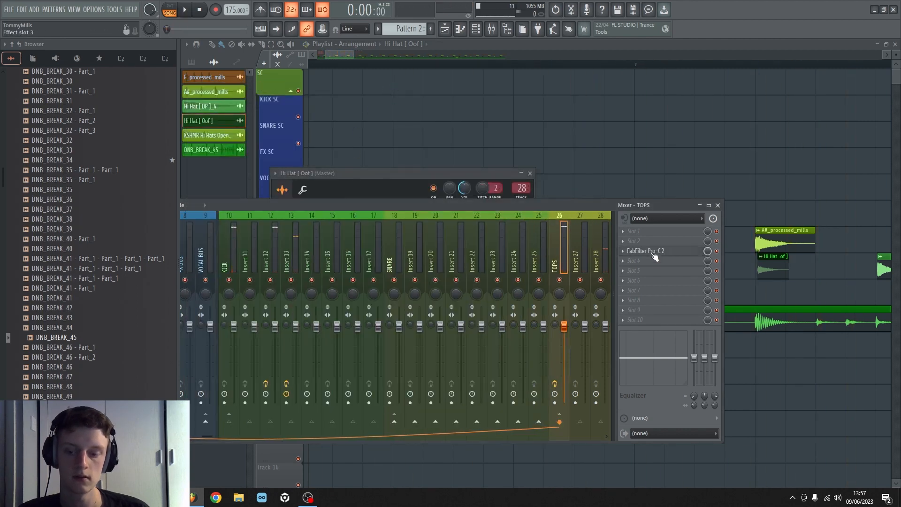
click(653, 254)
click(646, 257)
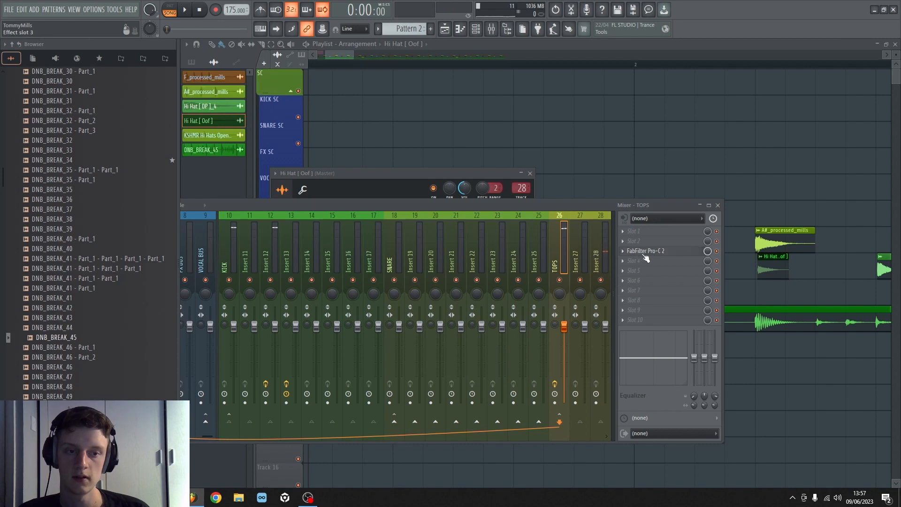
click(647, 257)
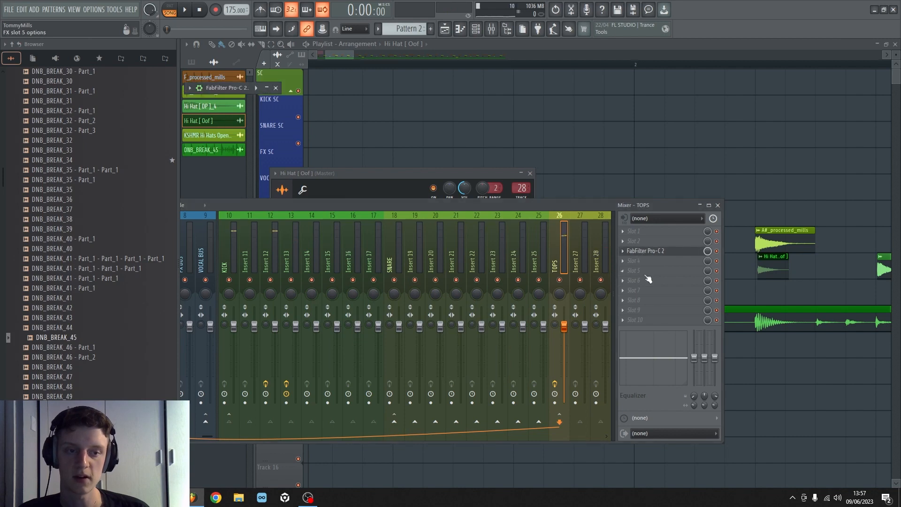
Reposition the kick-side-chained compressor and, during playback, set its threshold to about -1.48 dB and release to about 27.1 ms
click(266, 88)
drag(244, 94, 604, 79)
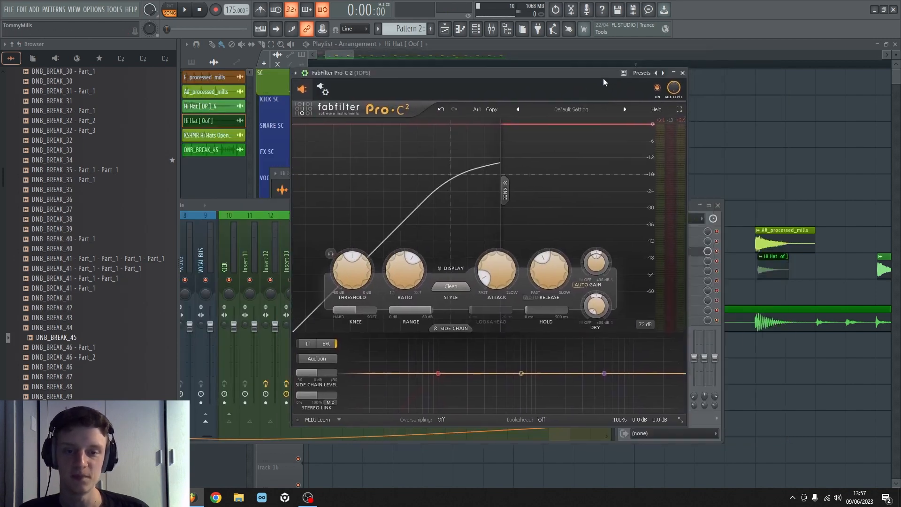
key(space)
drag(352, 284, 348, 274)
drag(548, 272, 497, 267)
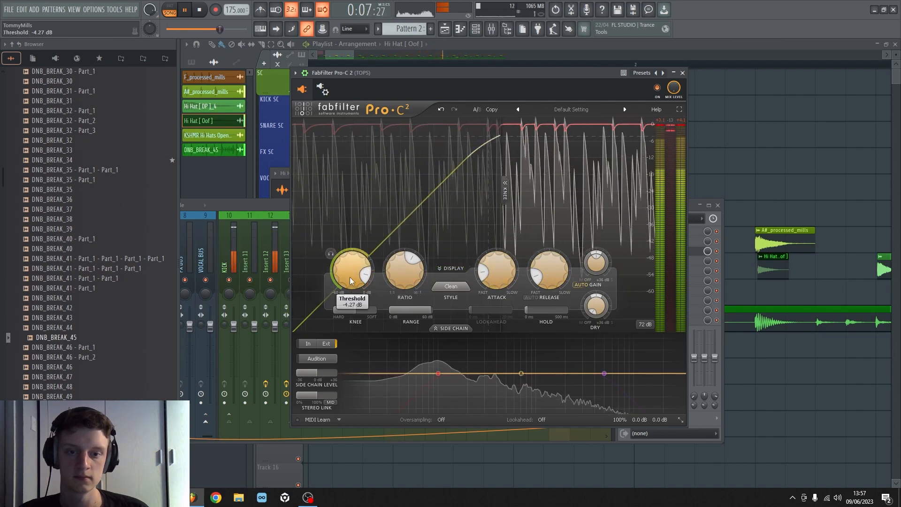
drag(350, 277, 353, 263)
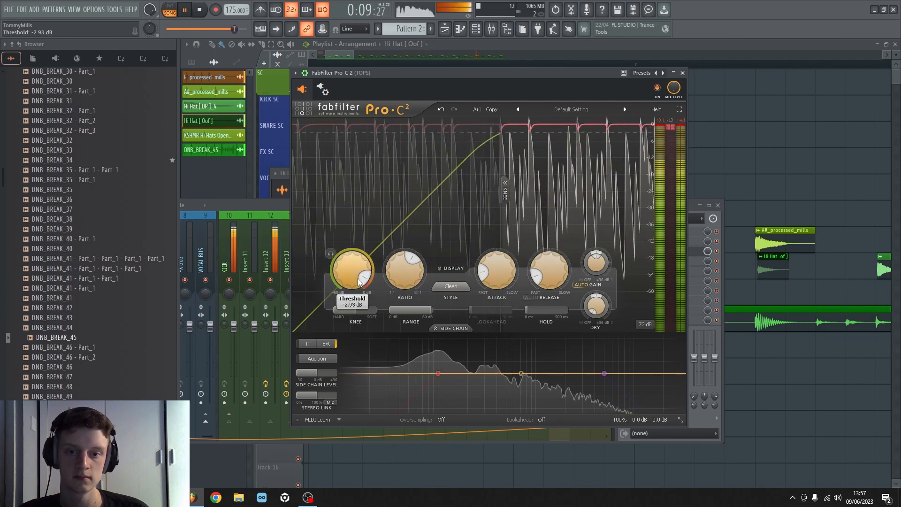
Lengthen the kick-side-chained compressor's release by ear, close the compressor and stop playback
drag(549, 277, 548, 263)
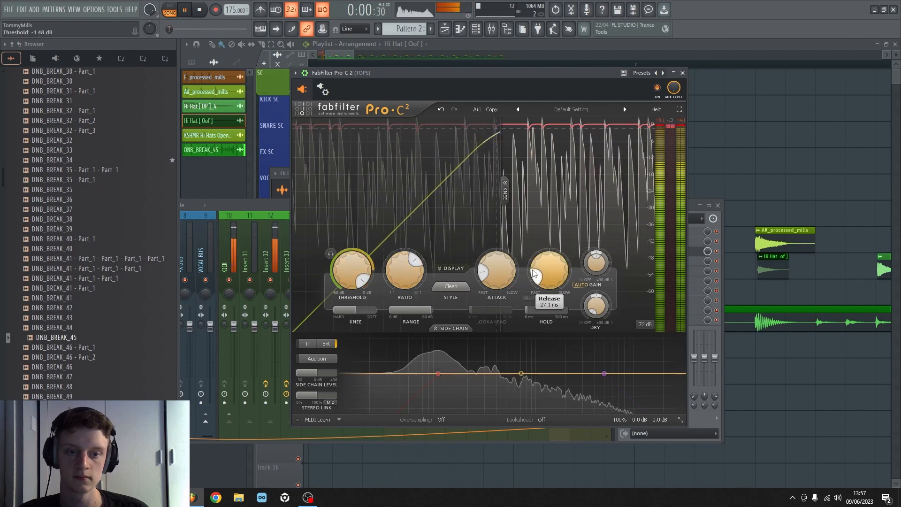
mouse_move(502, 267)
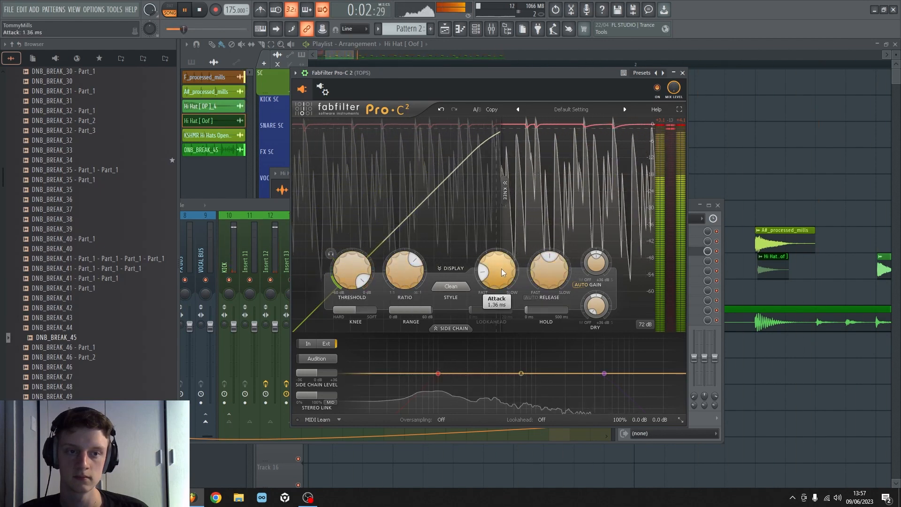
mouse_move(544, 266)
mouse_down()
mouse_move(540, 277)
mouse_move(499, 263)
mouse_move(543, 274)
mouse_move(495, 274)
mouse_move(542, 276)
mouse_up()
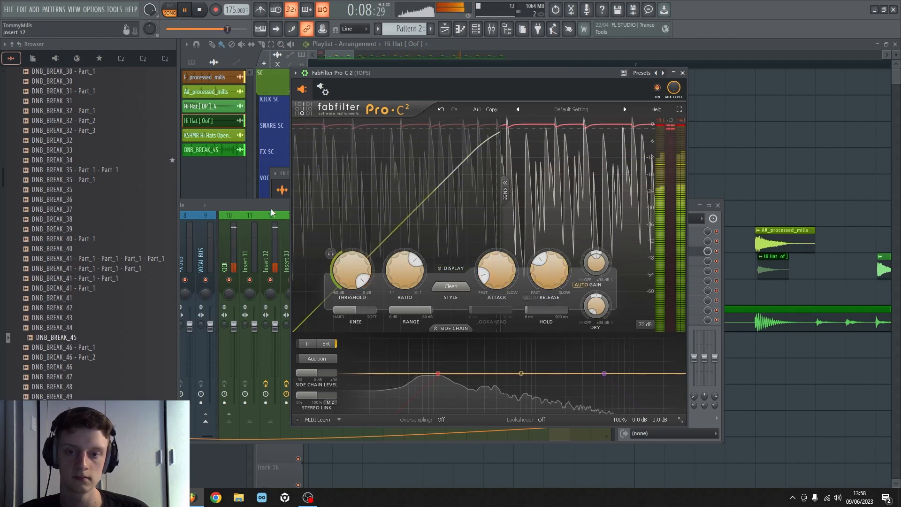
click(683, 73)
key(space)
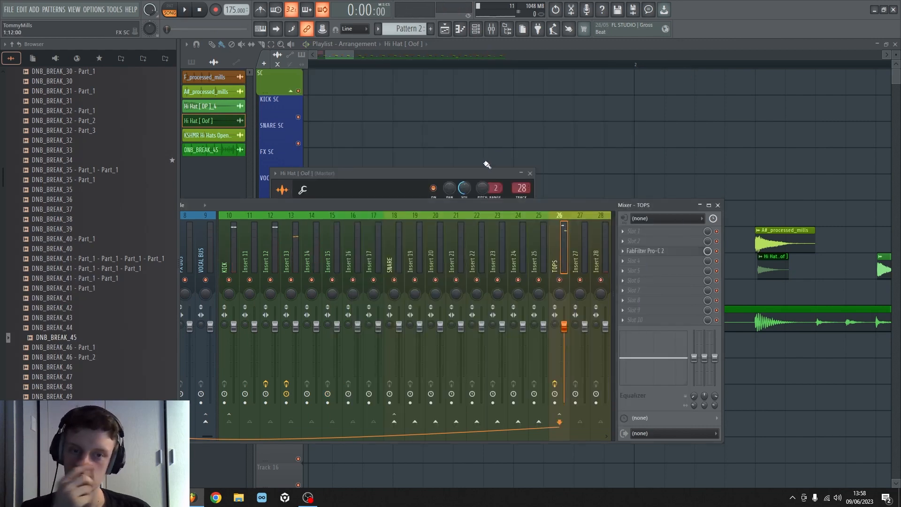
Play the beat with the slot 3 compressor open to check its gain reduction, and return to the playlist
click(636, 252)
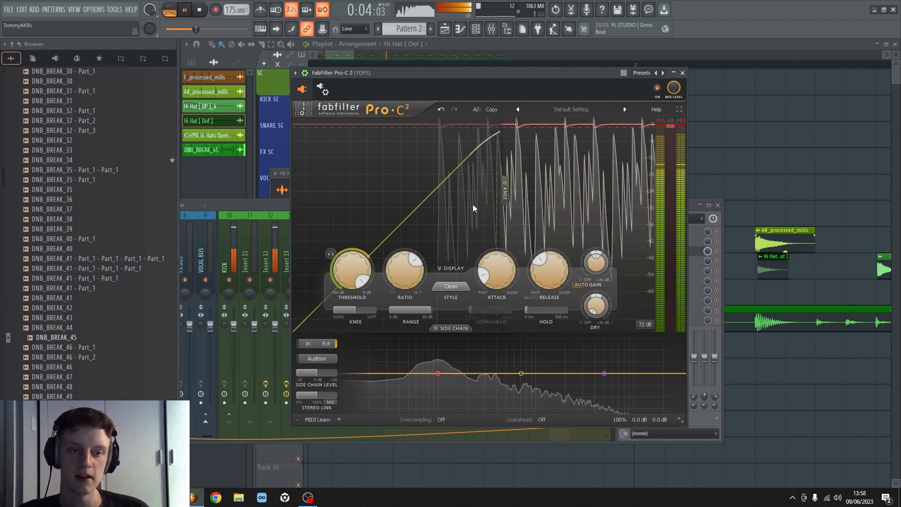
key(space)
key(F9)
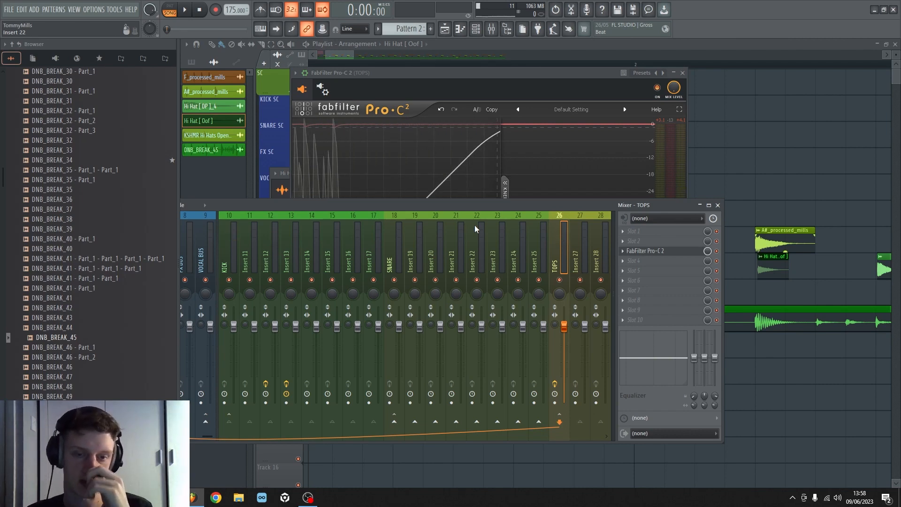
click(774, 143)
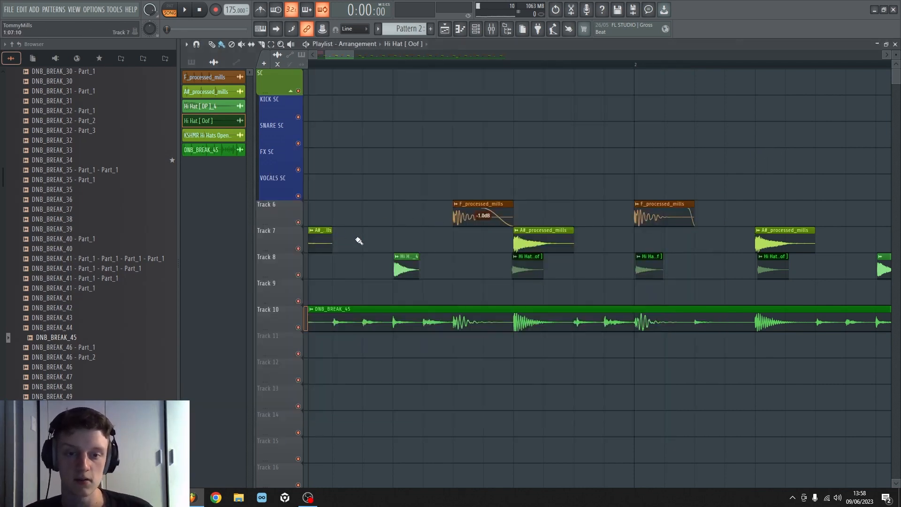
Check which mixer track the A#_processed_mills clip uses and sidechain the SNARE track to the TOPS track
double_click(543, 237)
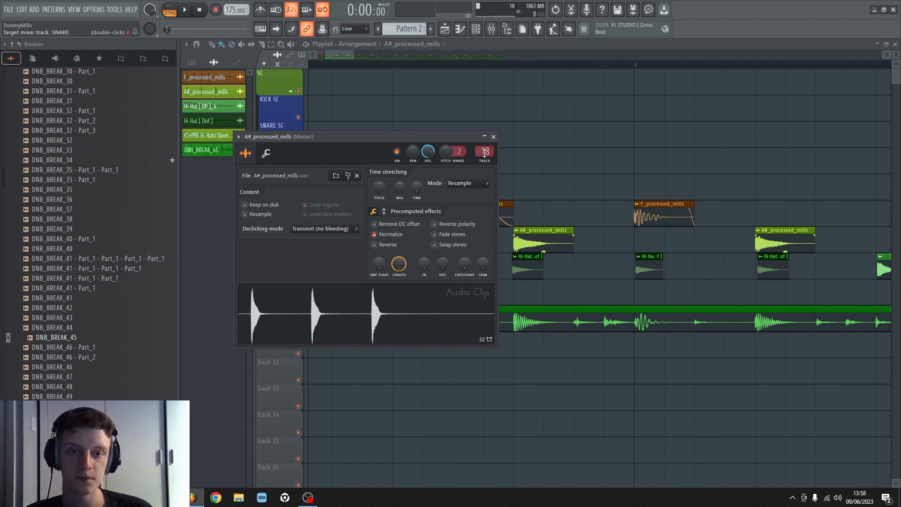
click(489, 28)
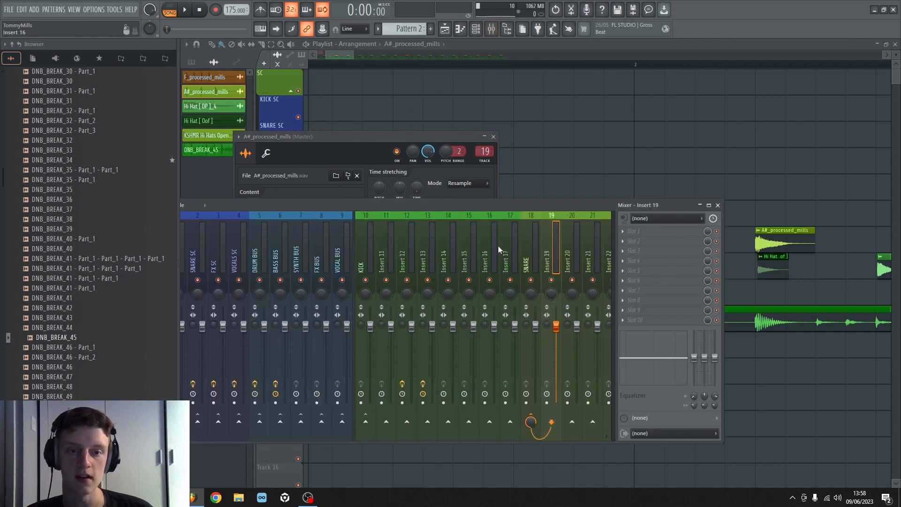
scroll(499, 246, down, 3)
click(404, 254)
scroll(404, 255, down, 3)
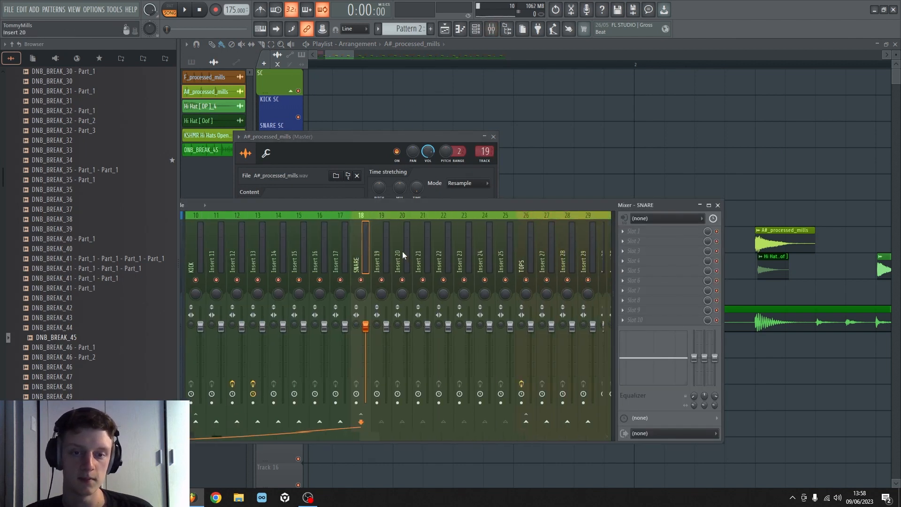
right_click(448, 423)
click(461, 449)
Load a second FabFilter Pro-C 2 into slot 8 of the TOPS track and set its stereo side chain input to SNARE
click(445, 254)
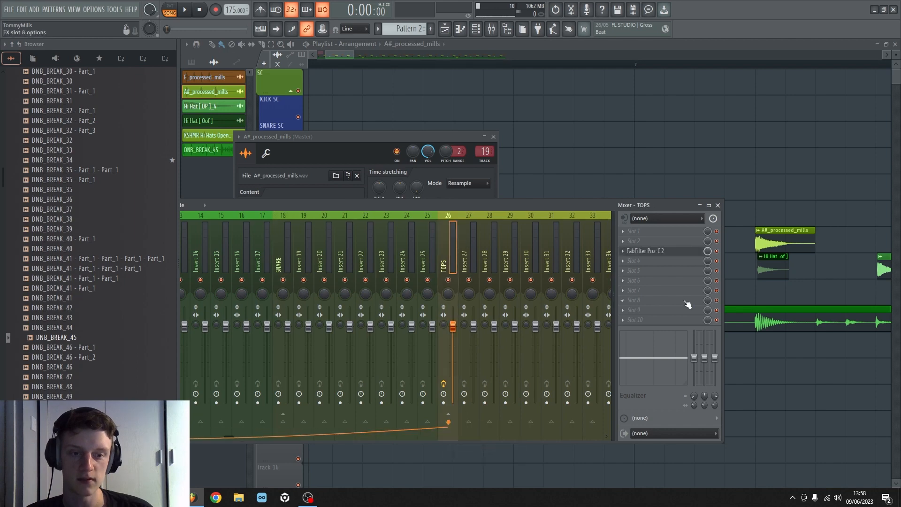
click(646, 250)
click(502, 415)
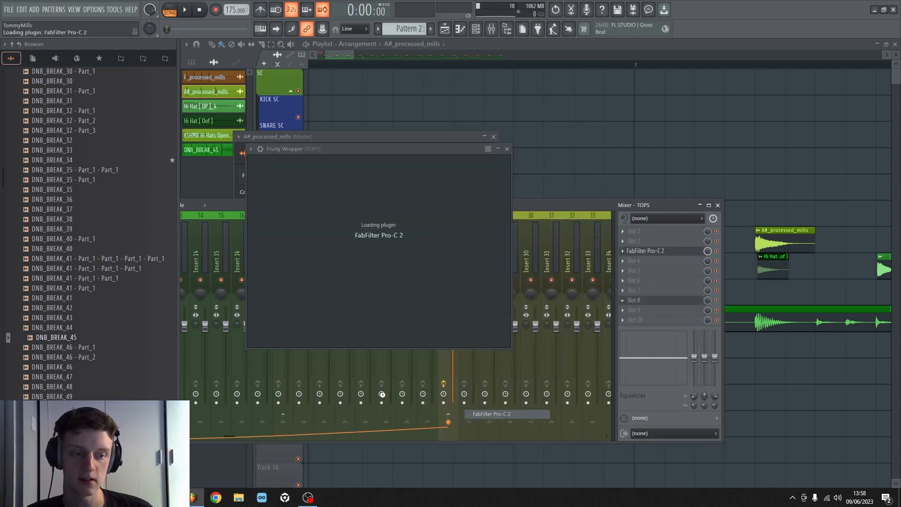
click(260, 149)
click(290, 186)
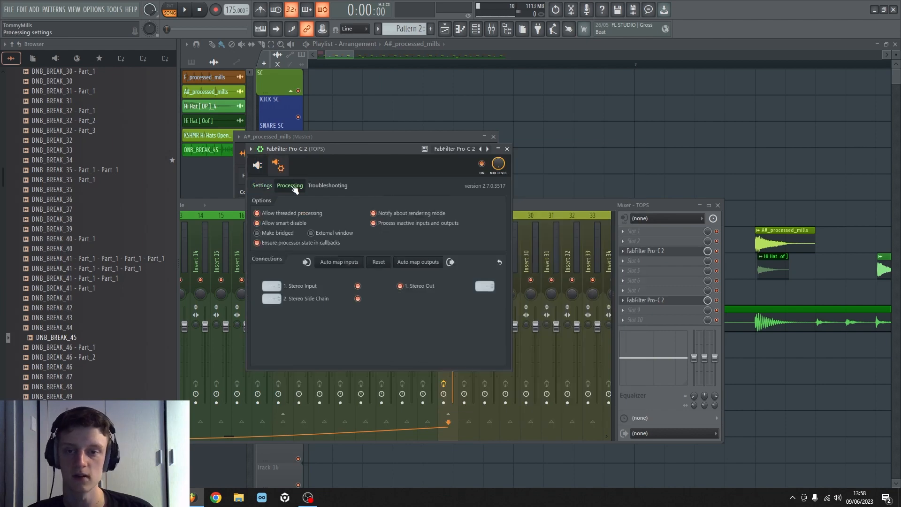
click(271, 299)
click(280, 333)
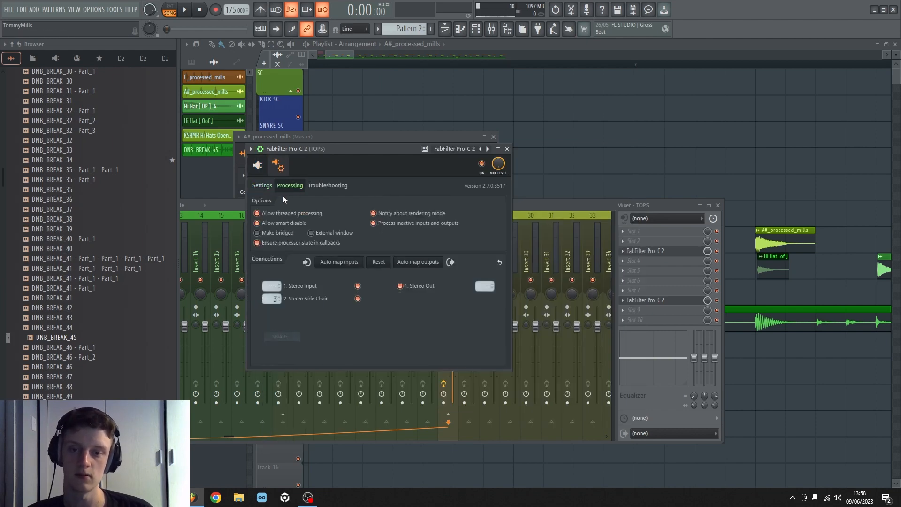
Show the second compressor's side chain section, start playback and set the side chain source to external
click(262, 185)
click(260, 148)
drag(290, 147, 282, 141)
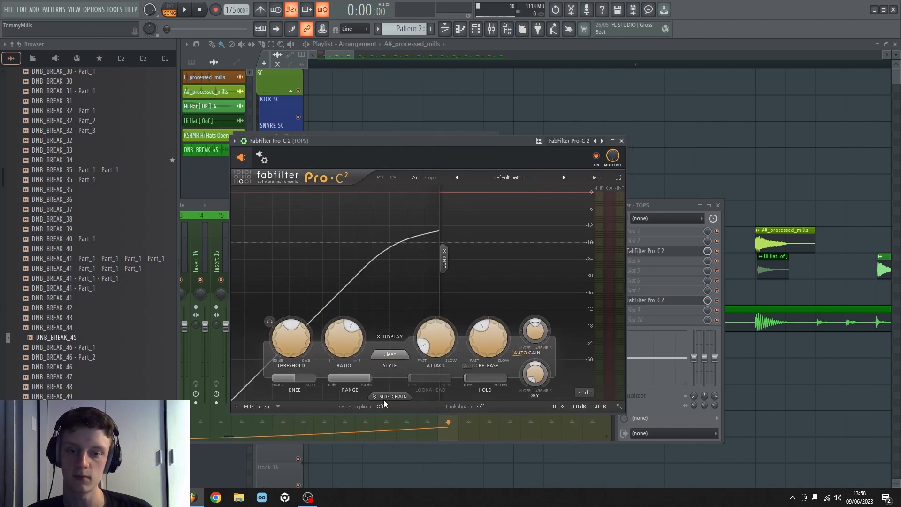
click(385, 397)
key(space)
click(264, 412)
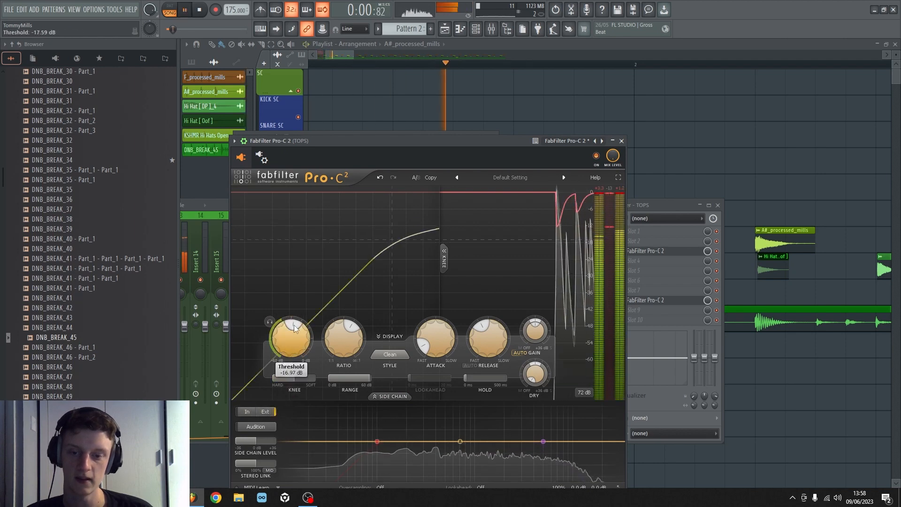
Set the second compressor's threshold to about -1.76 dB and release to about 560.8 ms, and raise its ratio slightly
drag(292, 350, 296, 329)
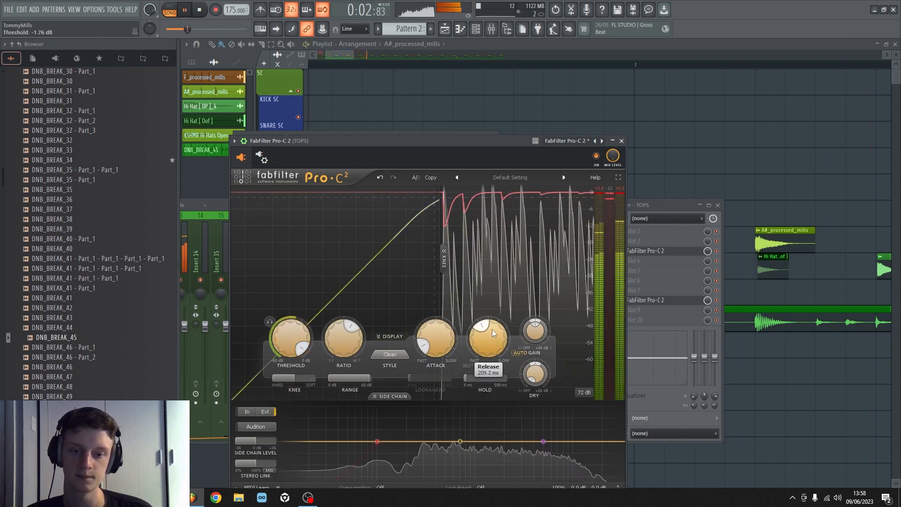
drag(488, 338, 506, 298)
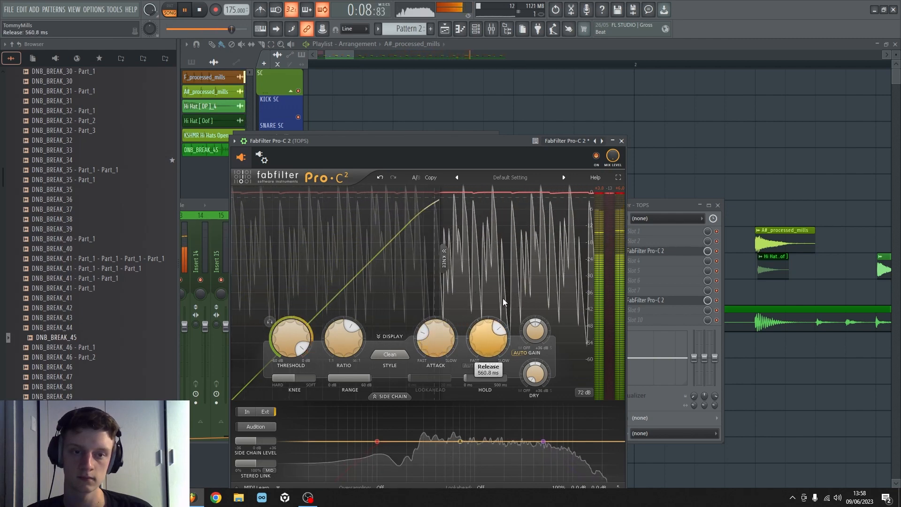
drag(342, 341, 341, 337)
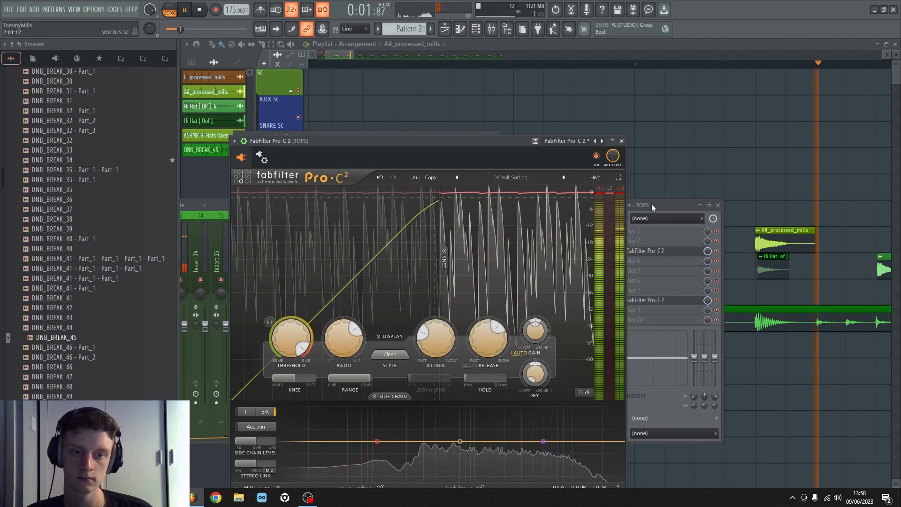
Listen to the beat with the TOPS track in view in the mixer, and reopen its slot 8 compressor
drag(652, 204, 630, 176)
scroll(413, 215, down, 2)
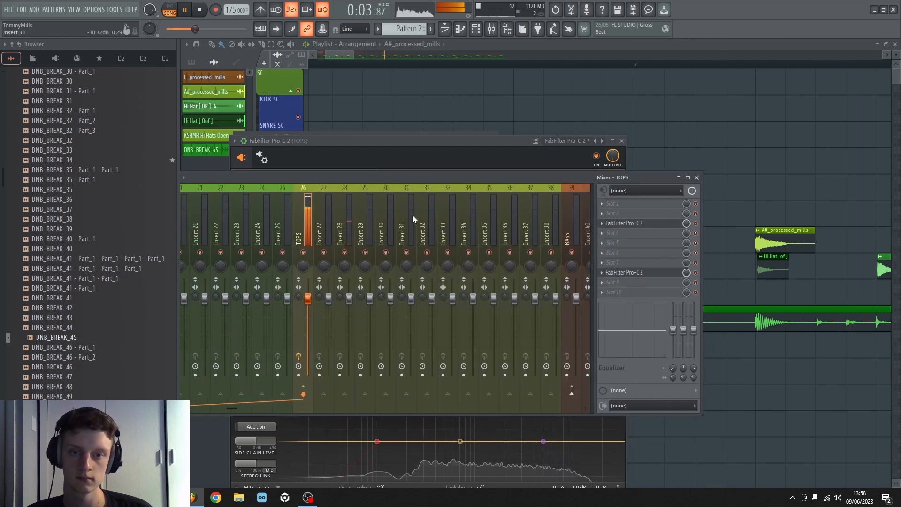
key(space)
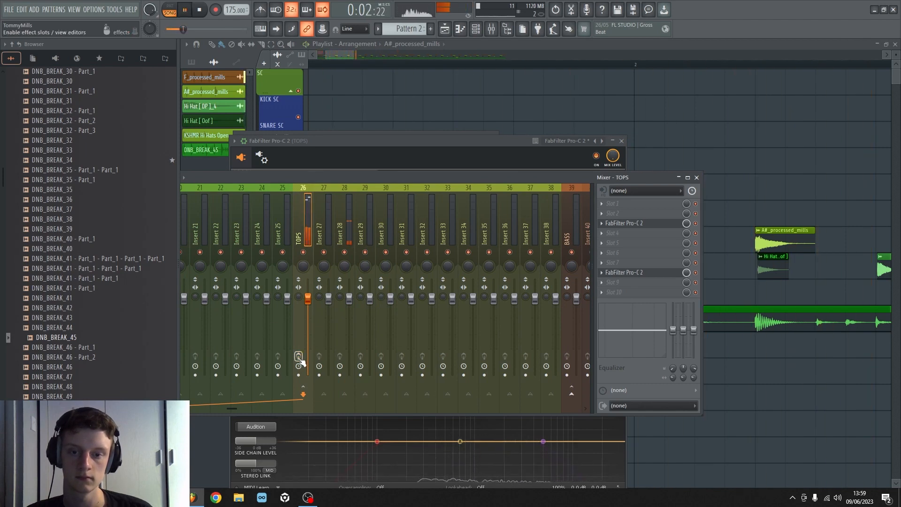
click(672, 278)
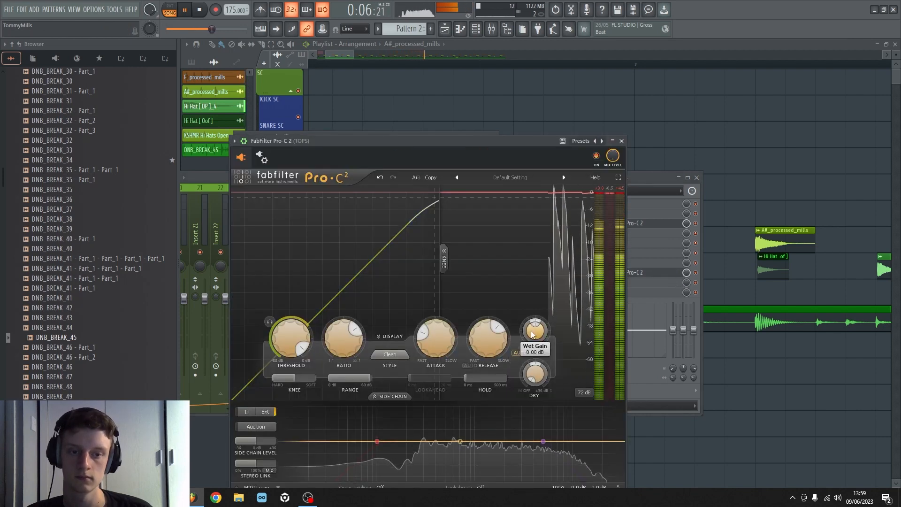
Close the compressor and play the full arrangement from the start to hear the sidechained beat
click(621, 141)
right_click(625, 150)
key(space)
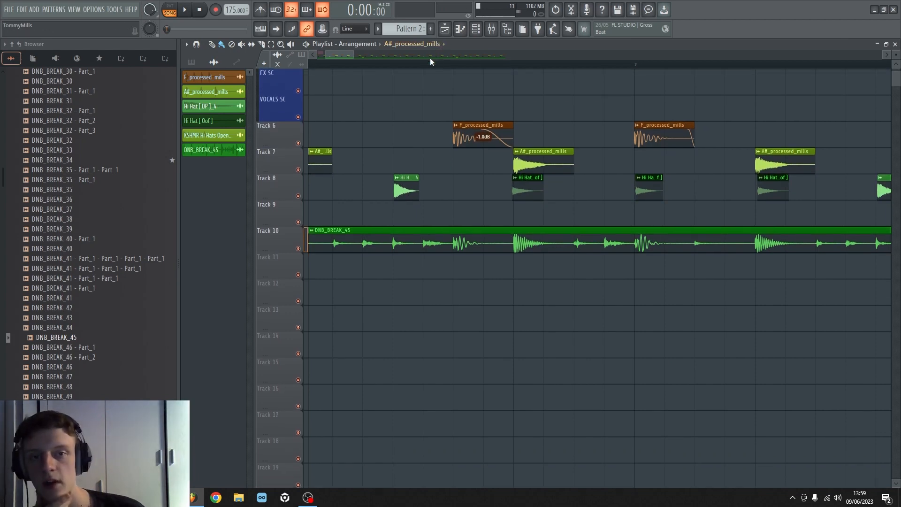
scroll(430, 58, down, 8)
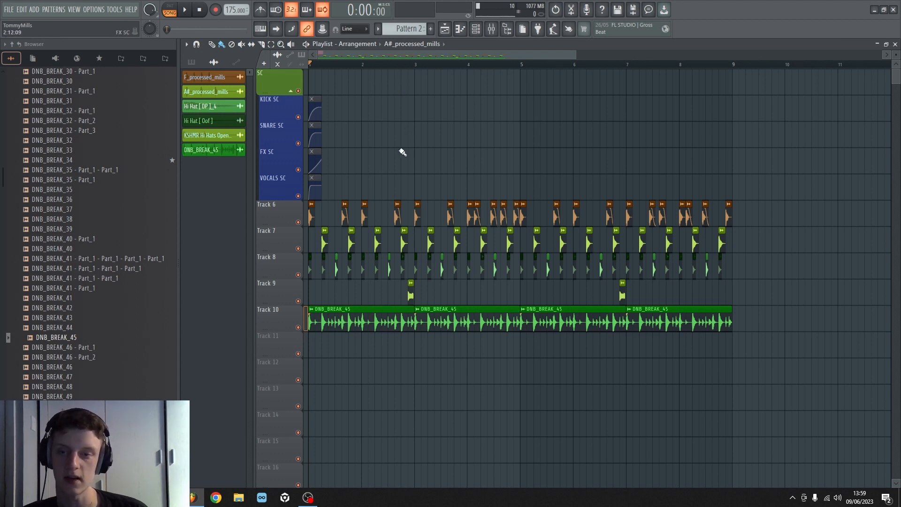
key(space)
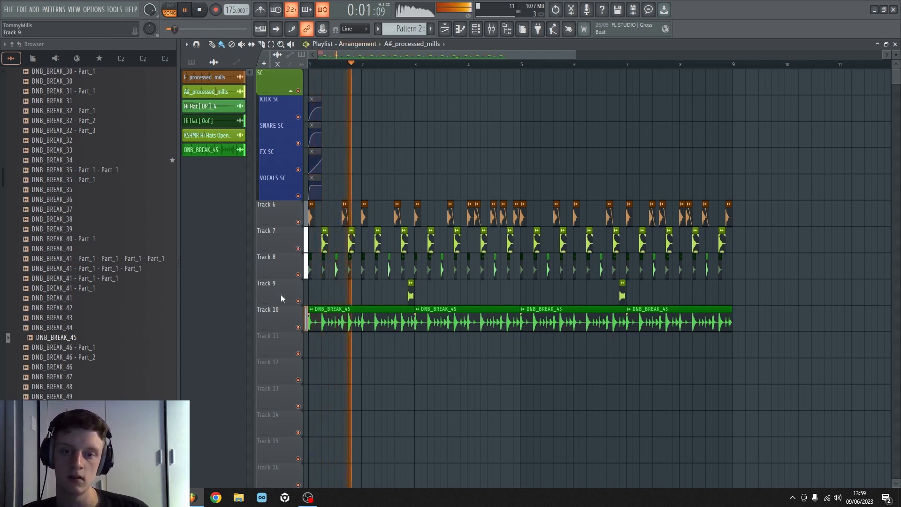
key(space)
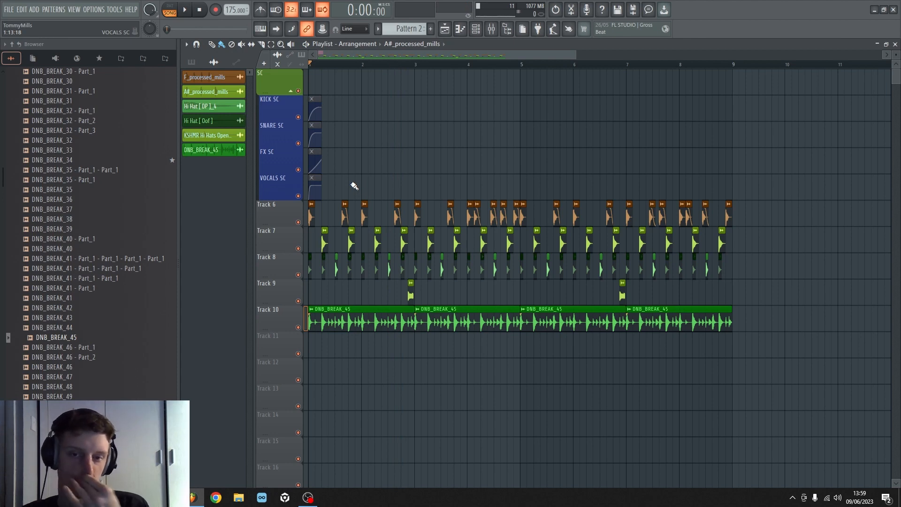
Open the kick clip's channel settings and its mixer track, and play the beat to check the kick, snare and TOPS levels
scroll(358, 72, up, 6)
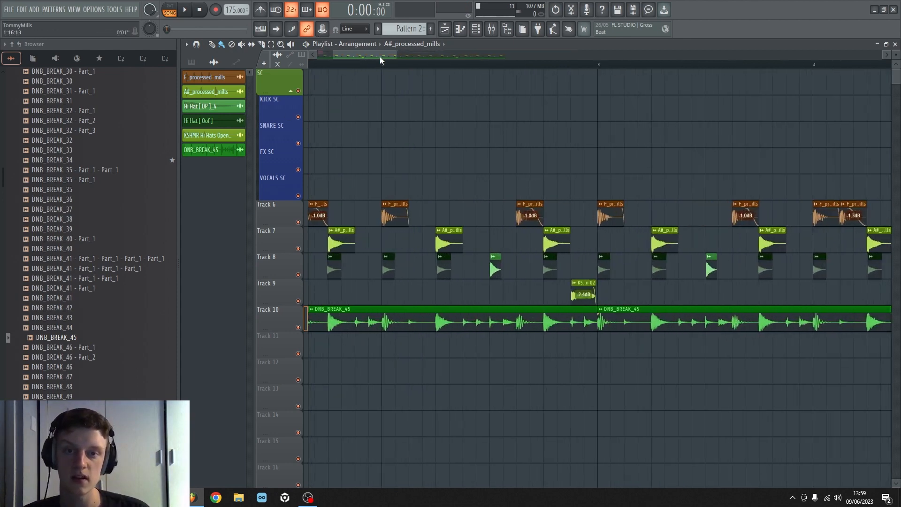
double_click(319, 218)
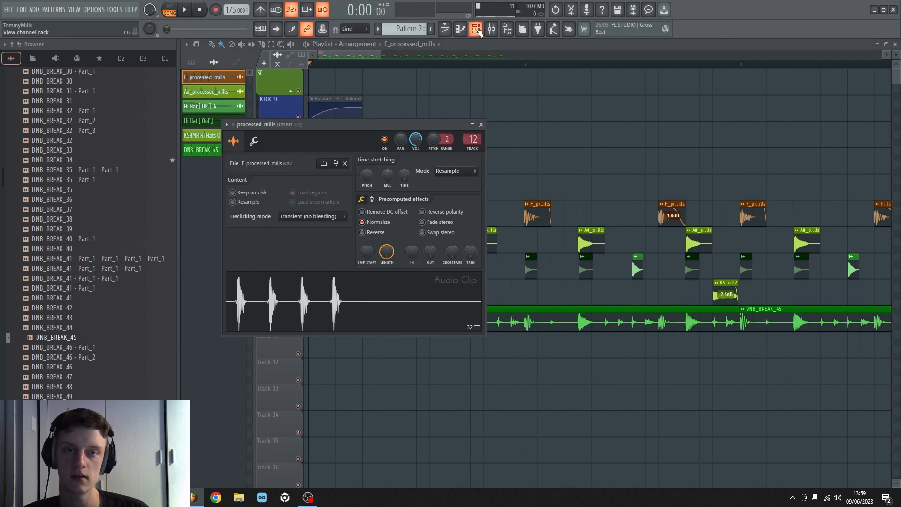
key(F9)
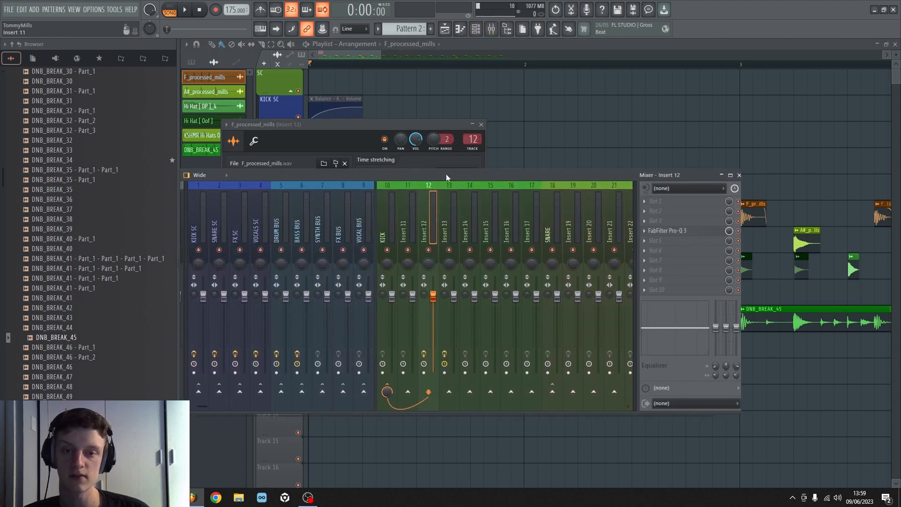
drag(446, 175, 449, 132)
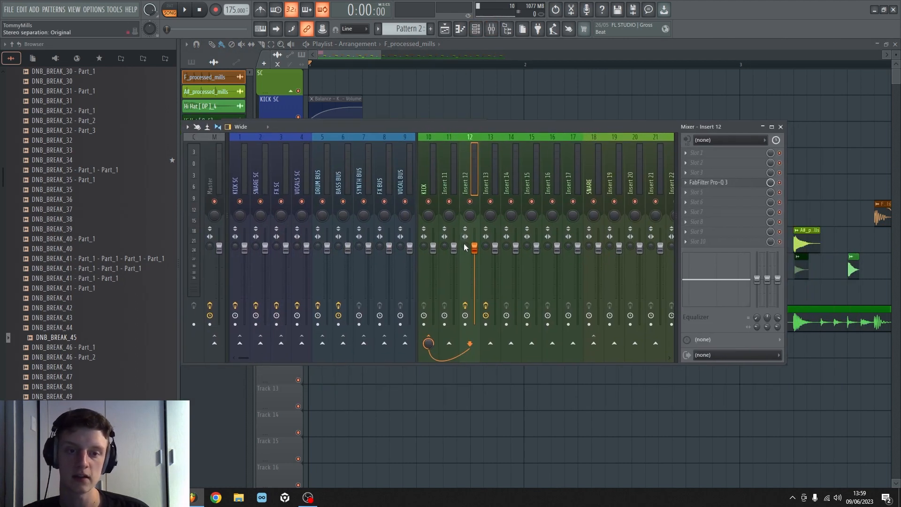
scroll(422, 258, down, 6)
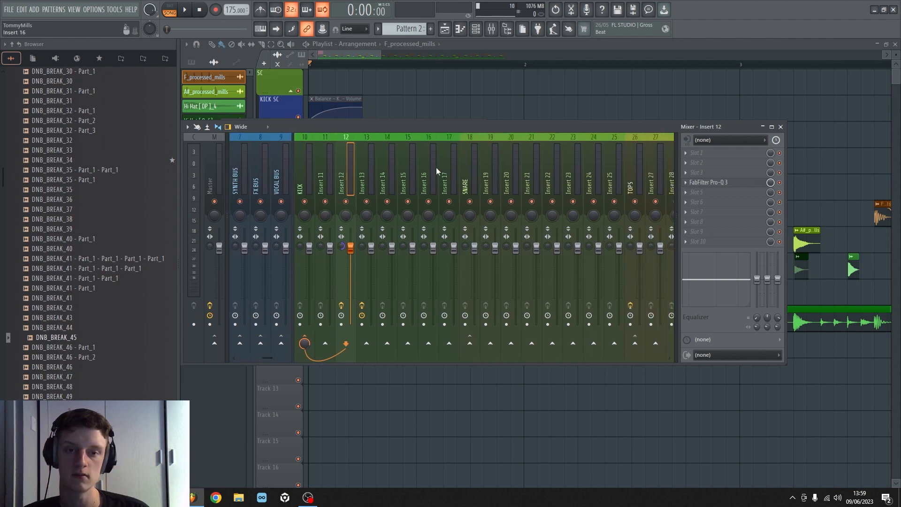
scroll(393, 163, down, 3)
key(space)
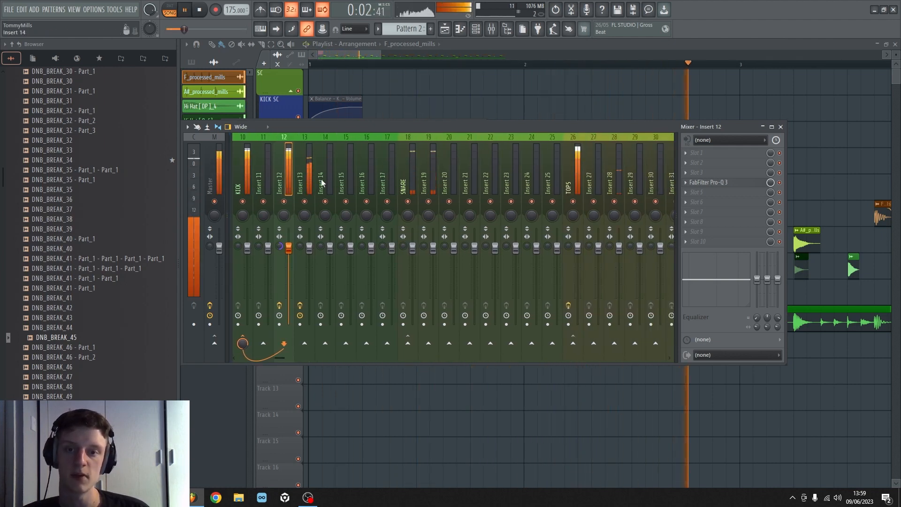
key(space)
On the TOPS track, move the second Pro-C 2 up to slot 6 and load Multipass into slot 8
scroll(446, 167, down, 6)
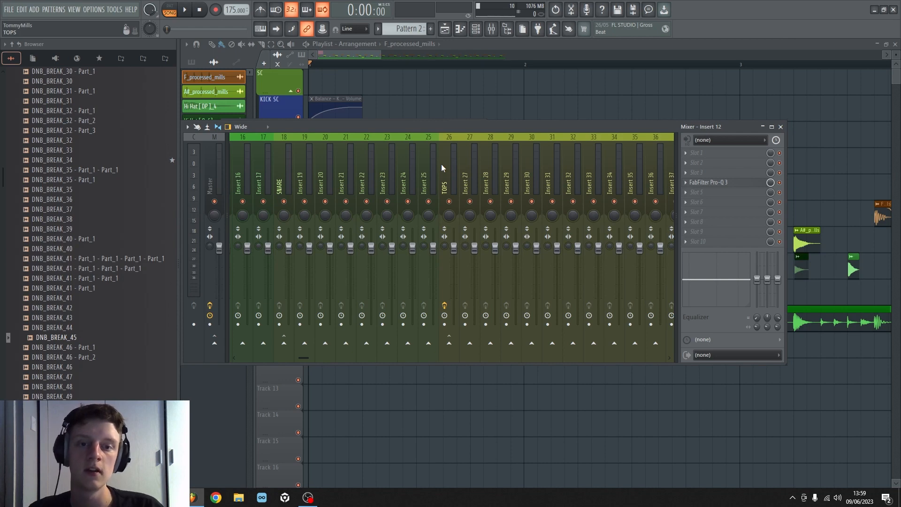
click(441, 164)
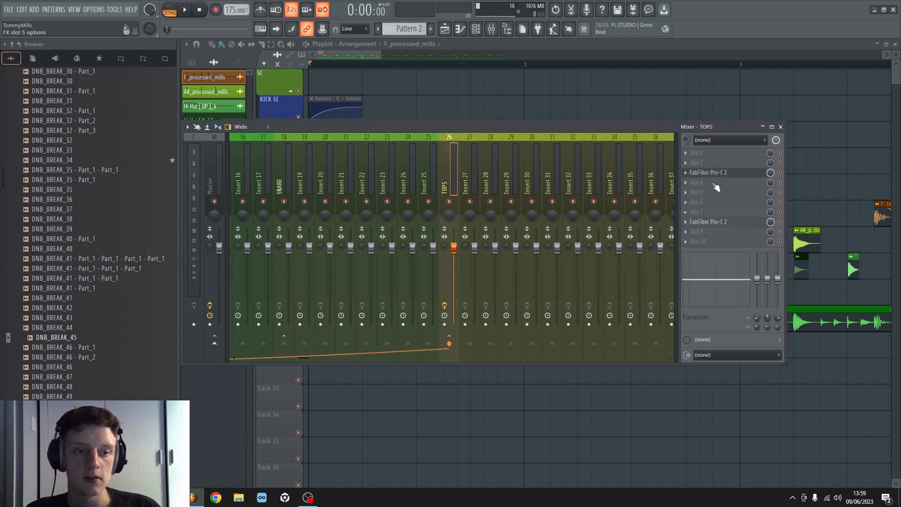
click(711, 220)
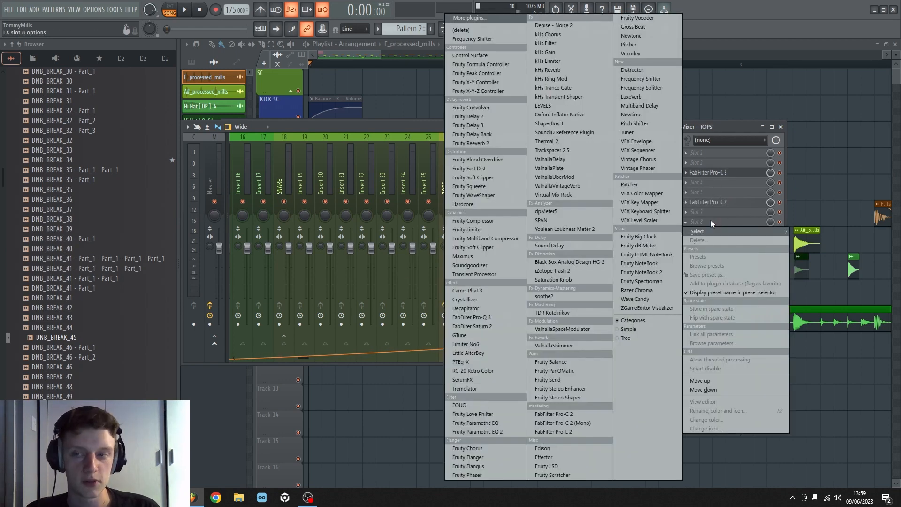
click(472, 18)
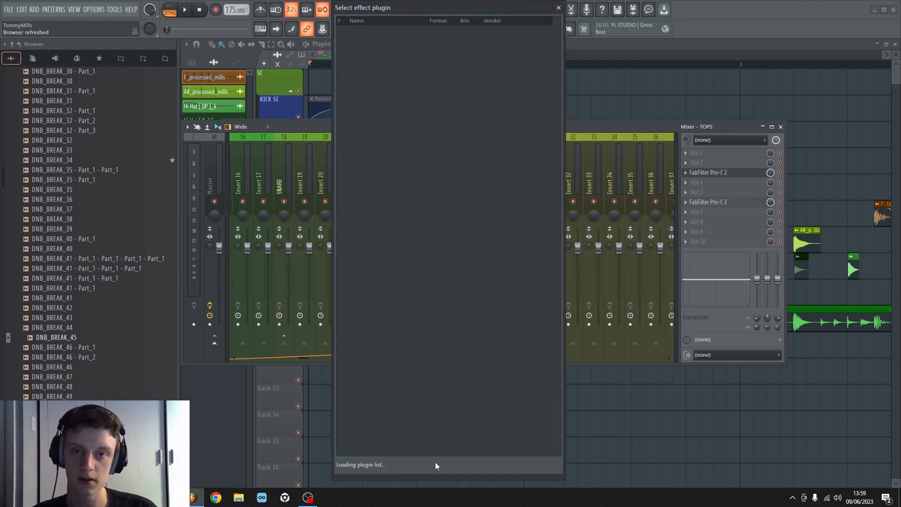
text(mult)
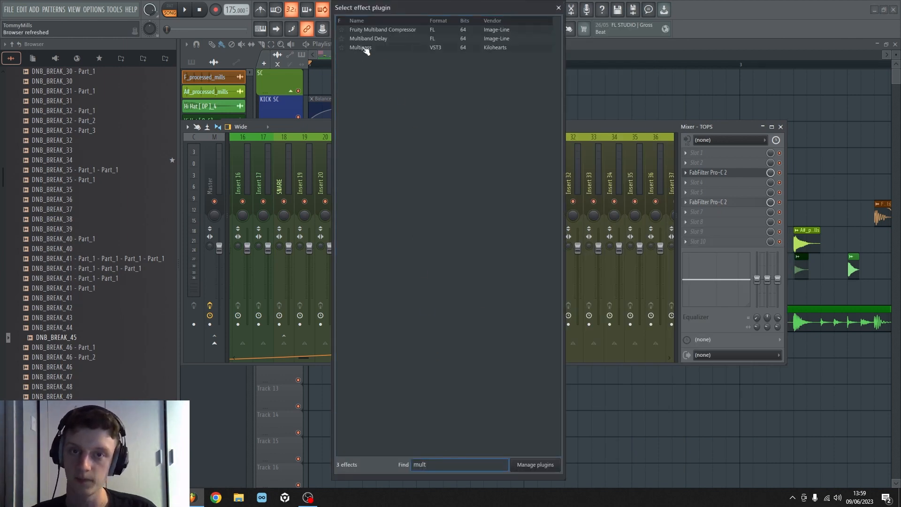
double_click(361, 47)
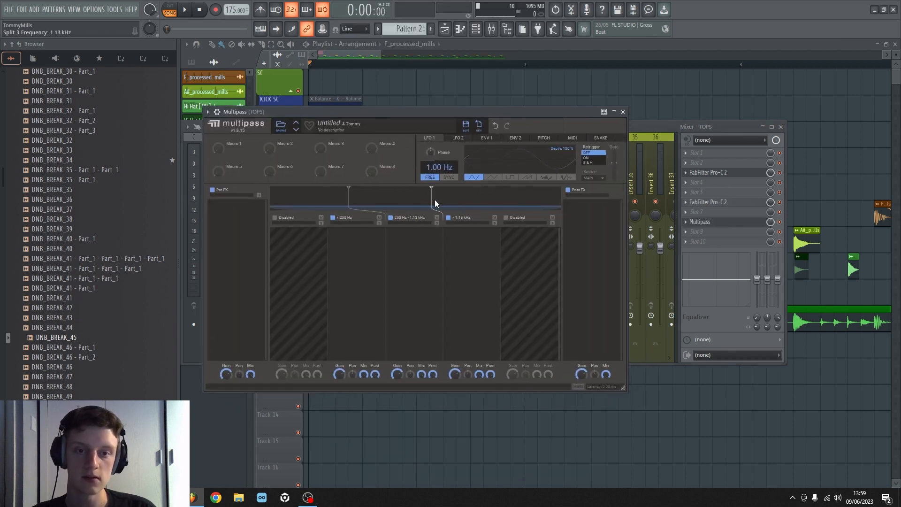
Raise Multipass's upper split frequency to about 3.50 kHz and add a Reverb to the band above it
drag(435, 199, 436, 208)
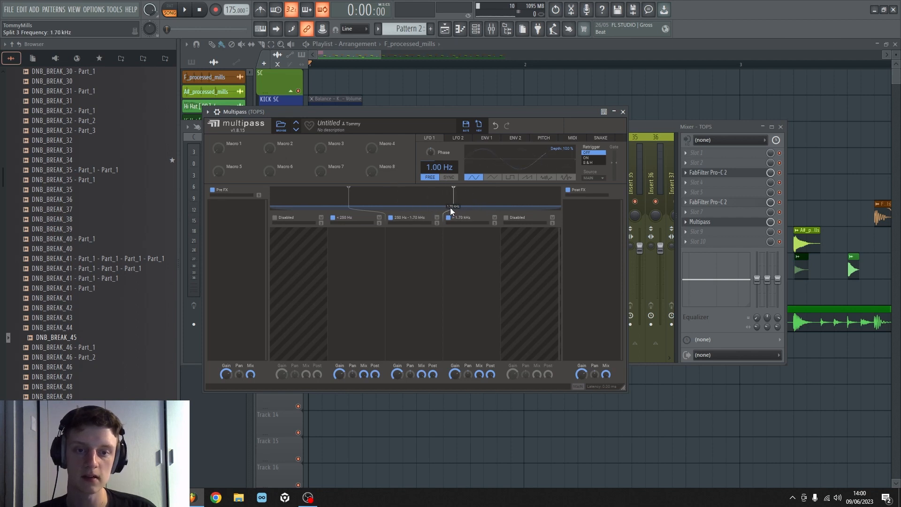
drag(470, 205, 491, 195)
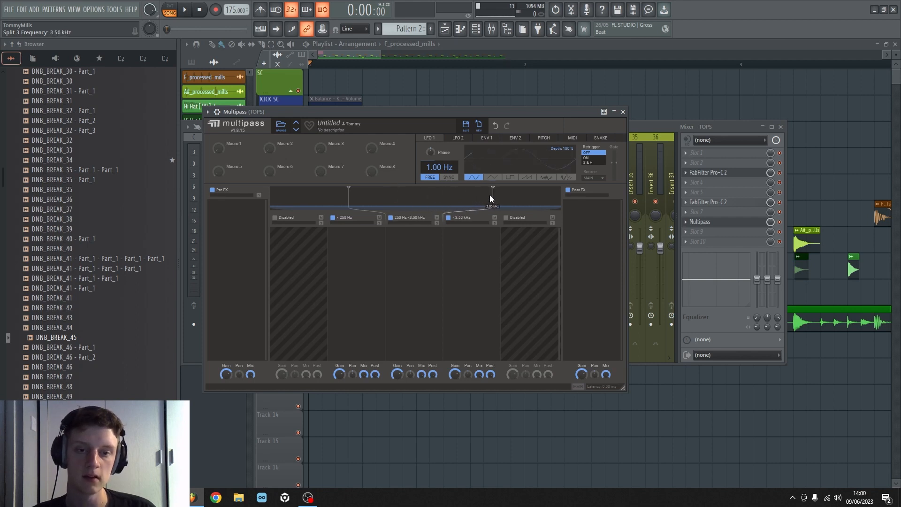
click(464, 251)
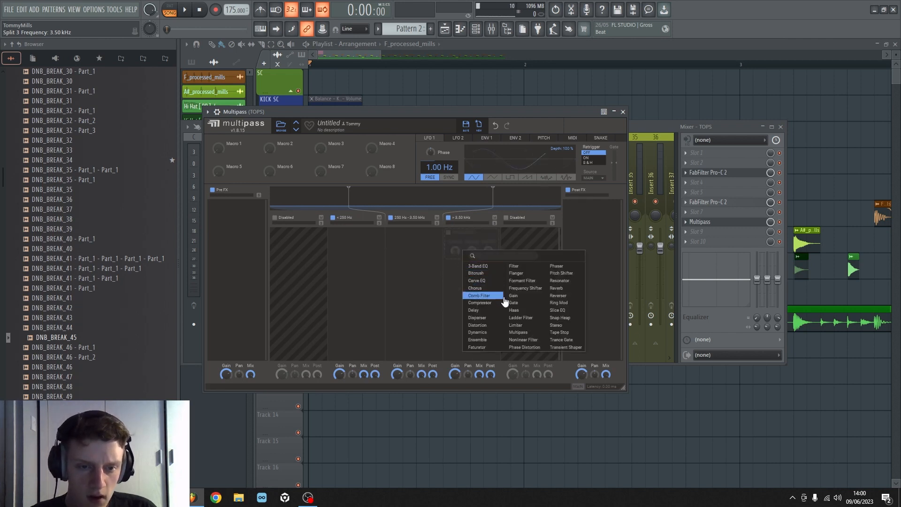
click(564, 288)
During playback, shape the high band's reverb with a smaller size, more dampening, 100% width, adjusted early reflections and a low mix
click(642, 127)
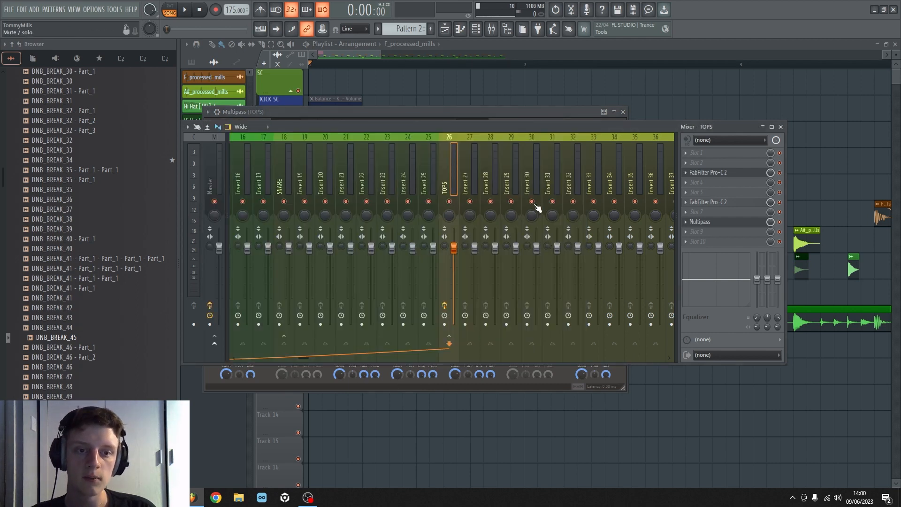
key(space)
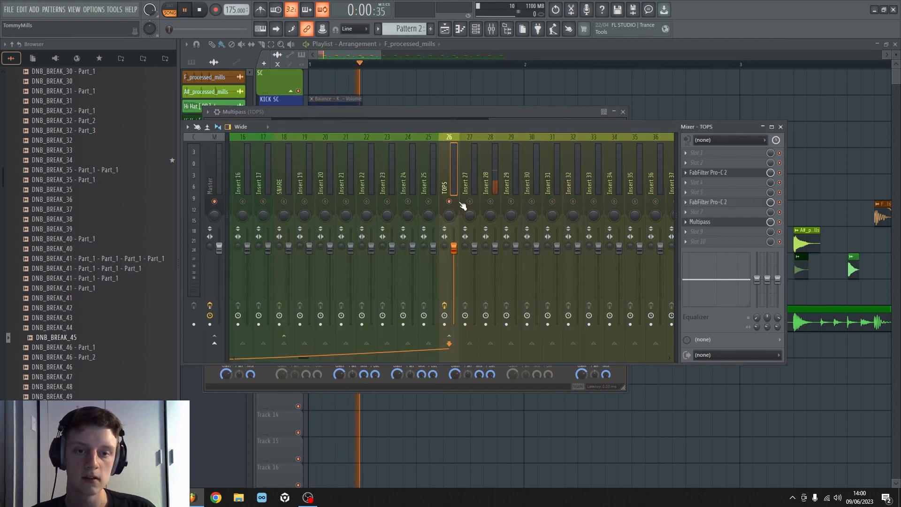
click(483, 111)
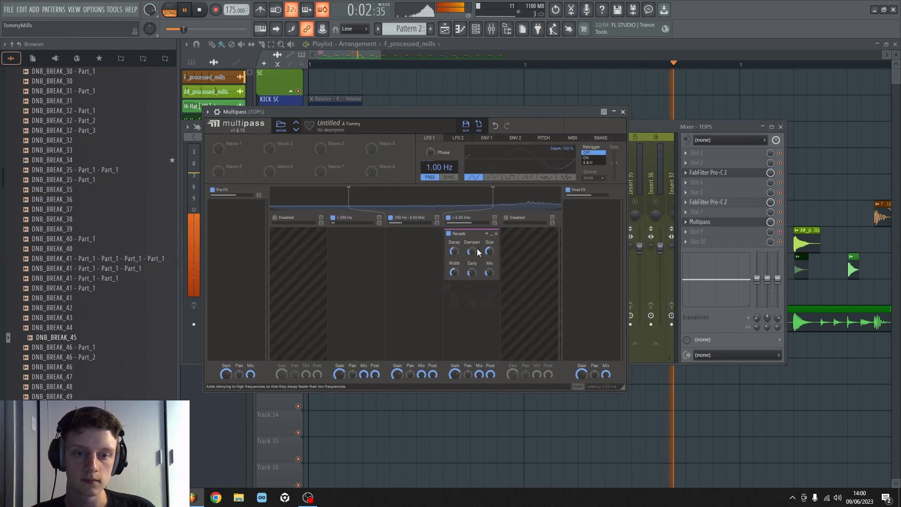
drag(490, 251, 471, 230)
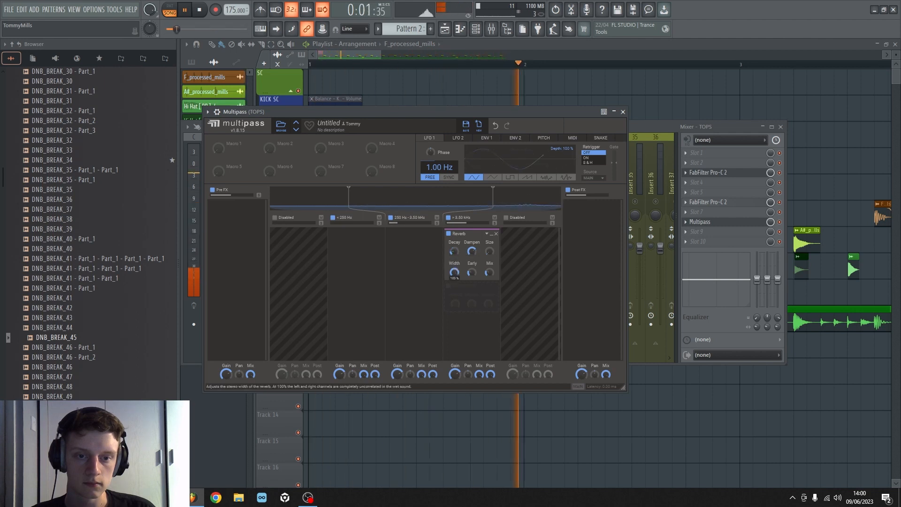
drag(472, 273, 472, 211)
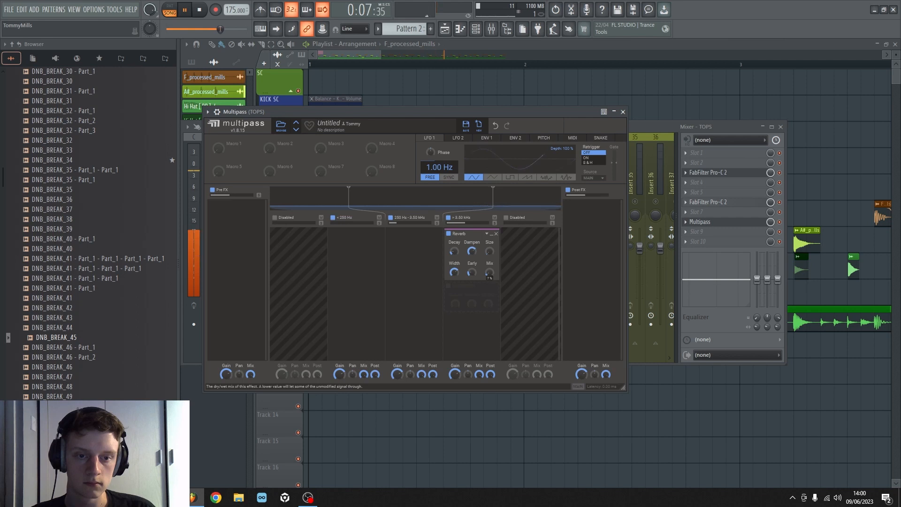
Listen to the beat with the kick, snare and TOPS mixer tracks in view, and review the Multipass reverb setup
click(687, 126)
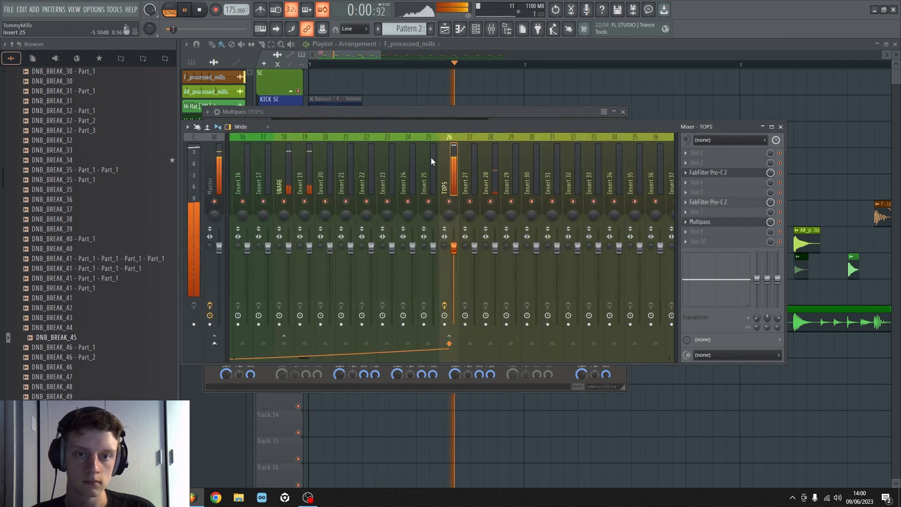
scroll(427, 162, down, 5)
scroll(415, 163, up, 12)
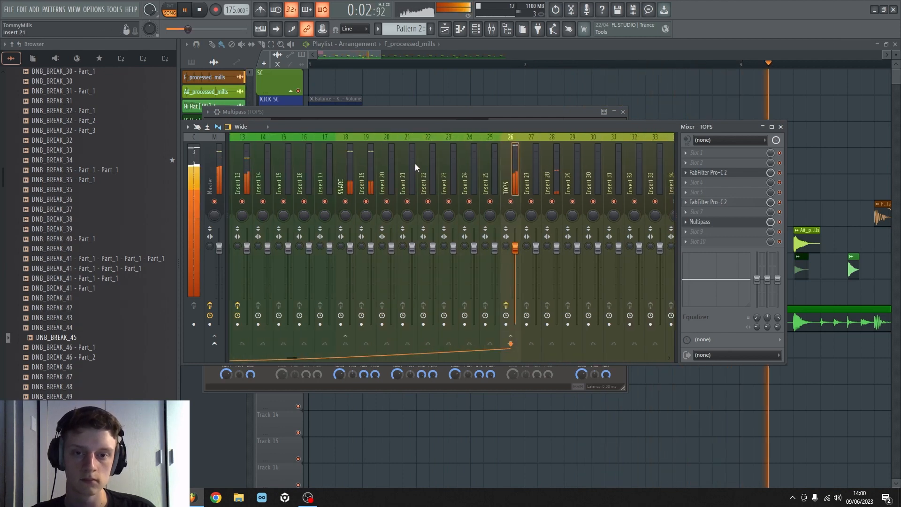
scroll(507, 170, down, 3)
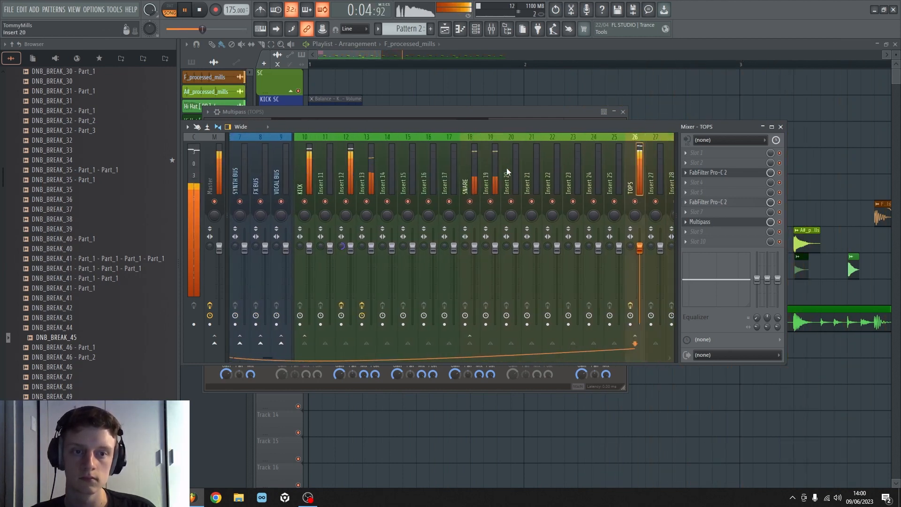
key(space)
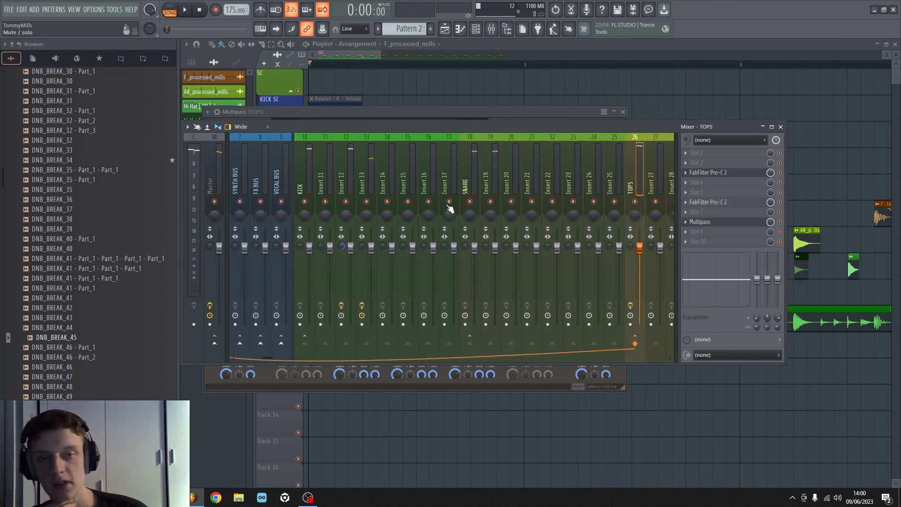
click(459, 115)
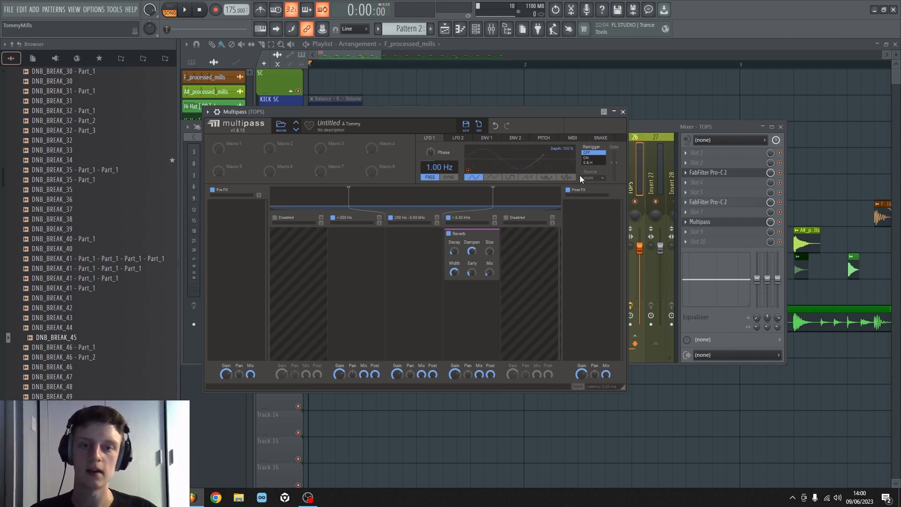
click(633, 123)
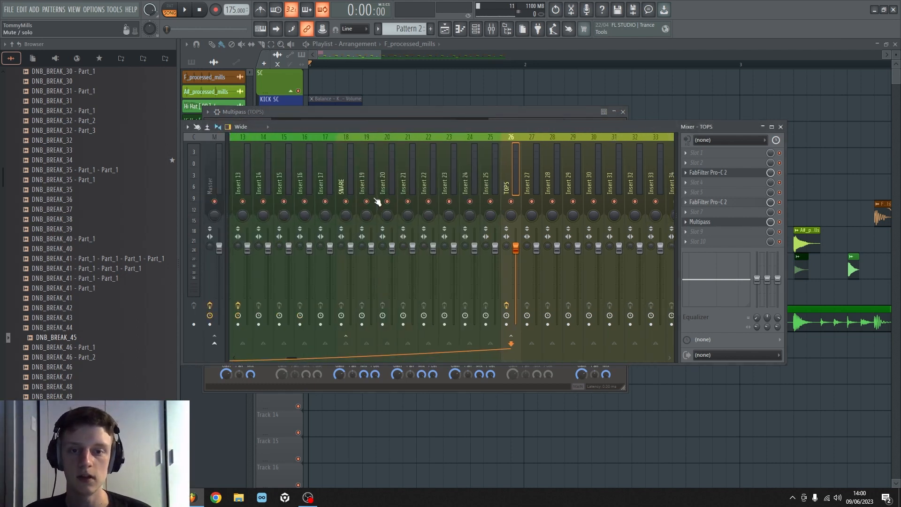
Select the SNARE mixer track, play the snare on playlist Track 7 in solo, and unmute the other tracks again
click(342, 169)
key(F5)
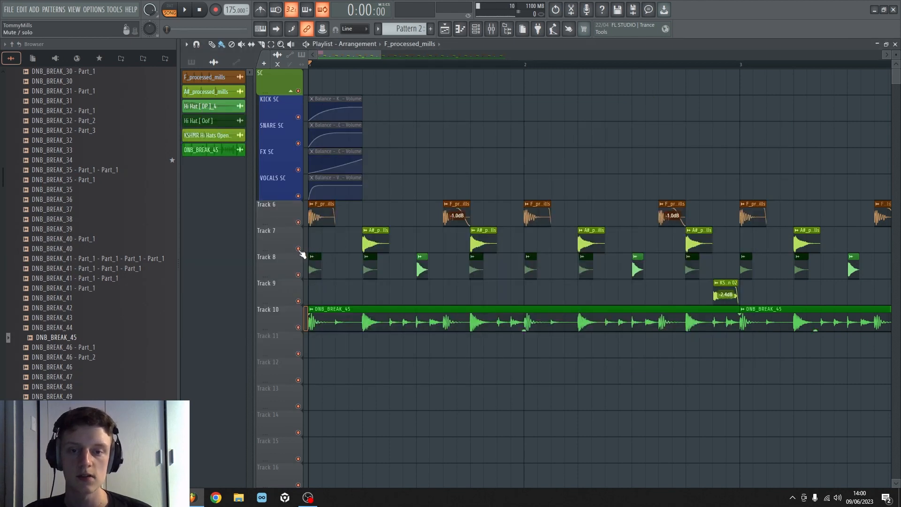
ctrl+click(299, 249)
key(space)
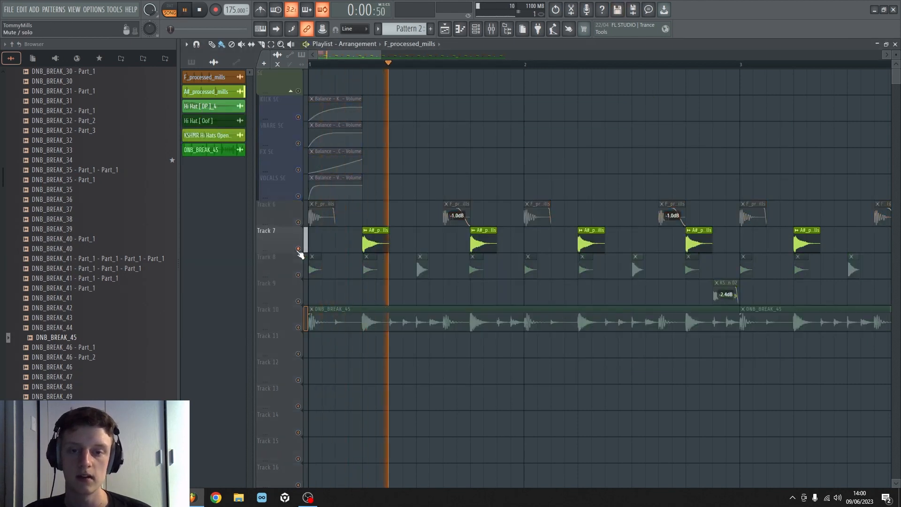
key(space)
ctrl+click(299, 249)
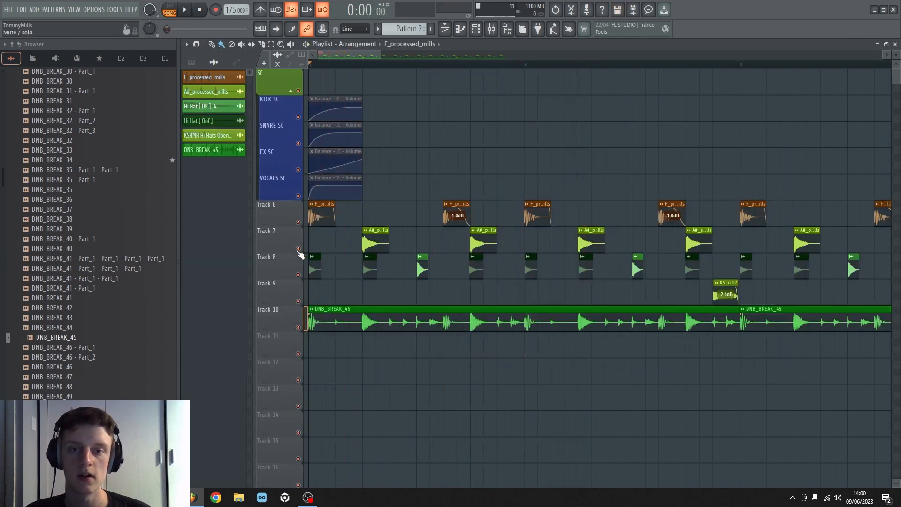
scroll(385, 79, down, 6)
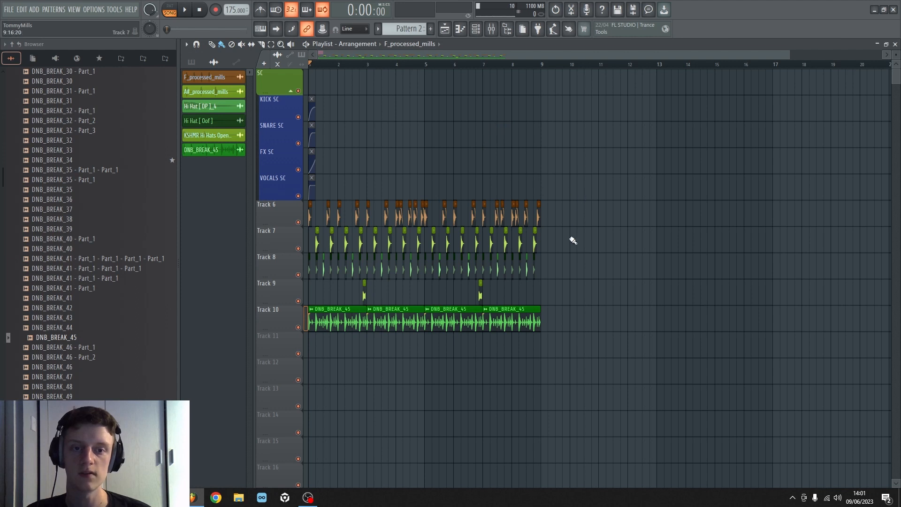
drag(574, 240, 516, 242)
key(ctrl+z)
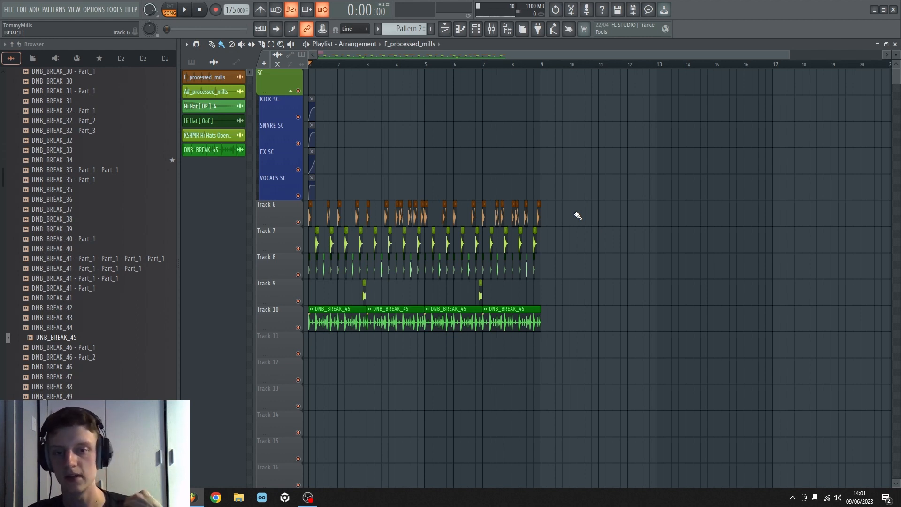
Listen to the full beat with all playlist tracks active
scroll(578, 216, down, 2)
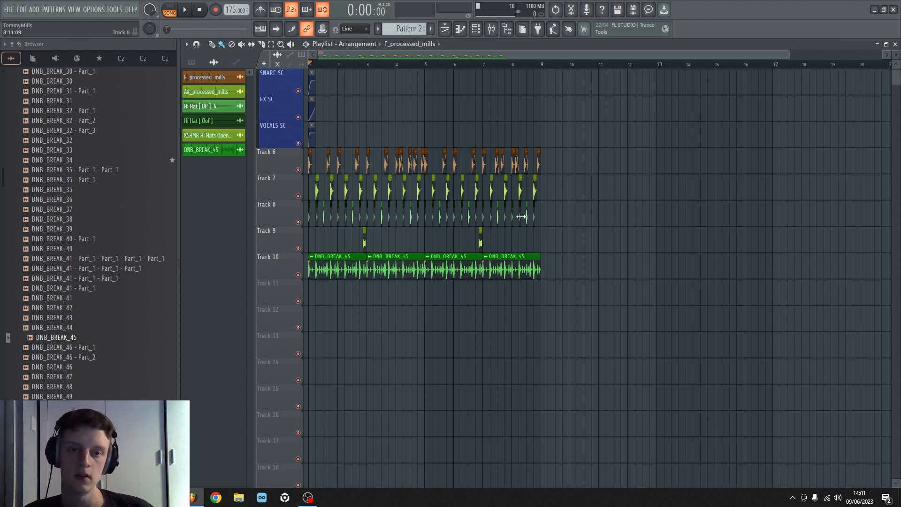
scroll(515, 173, down, 2)
scroll(597, 235, up, 3)
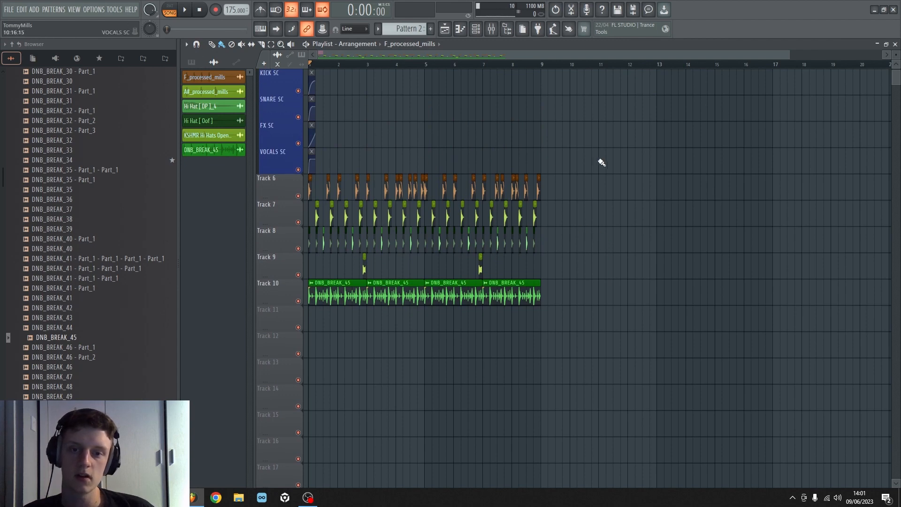
scroll(594, 165, up, 1)
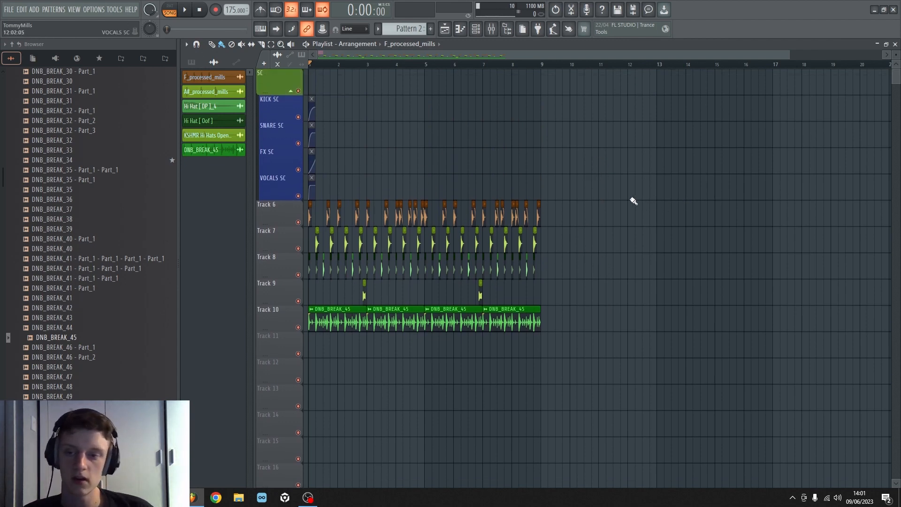
key(space)
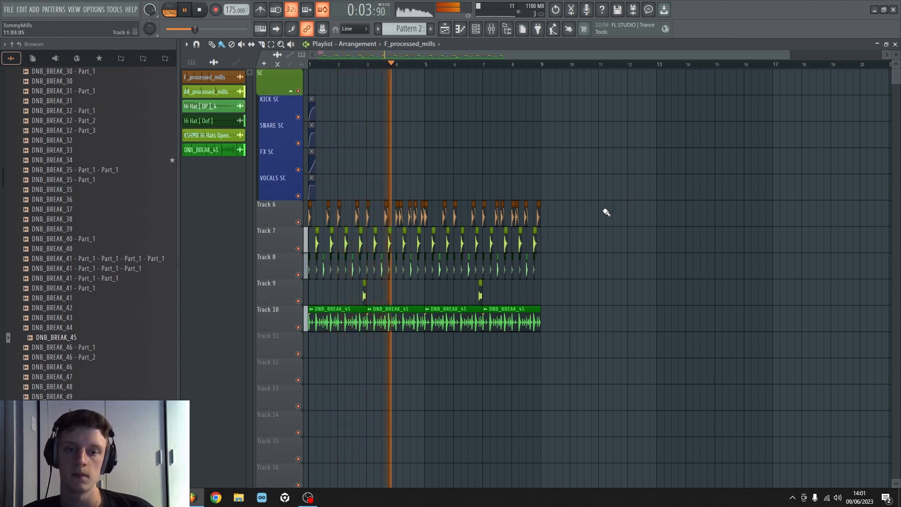
key(space)
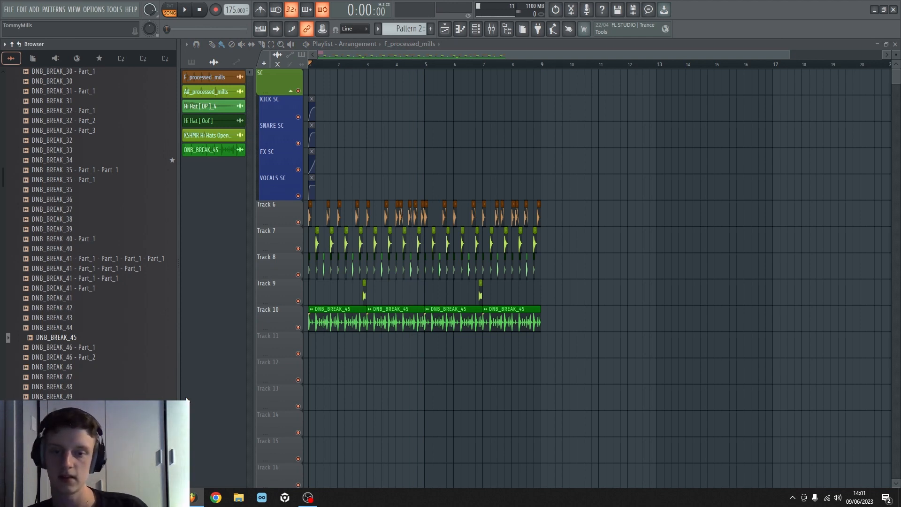
Solo the DNB_BREAK_45 clips on Track 10 and listen to the break on its own
right_click(299, 329)
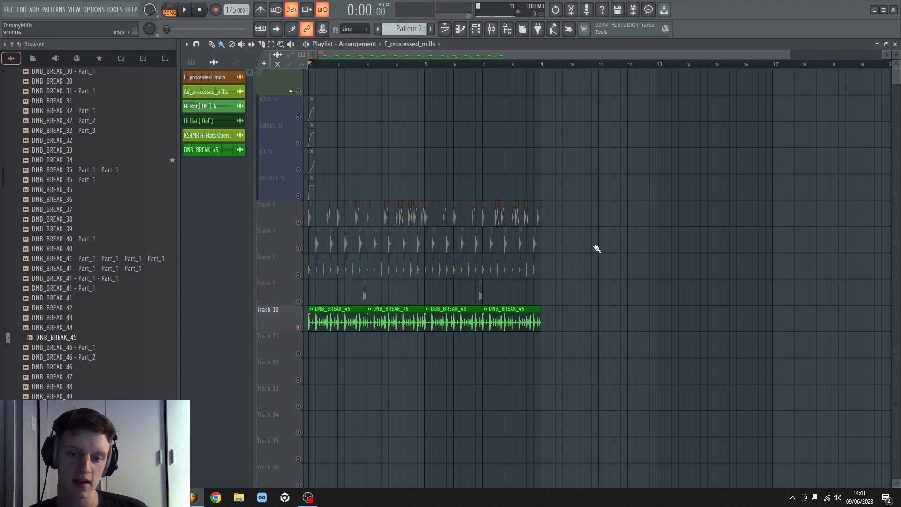
key(space)
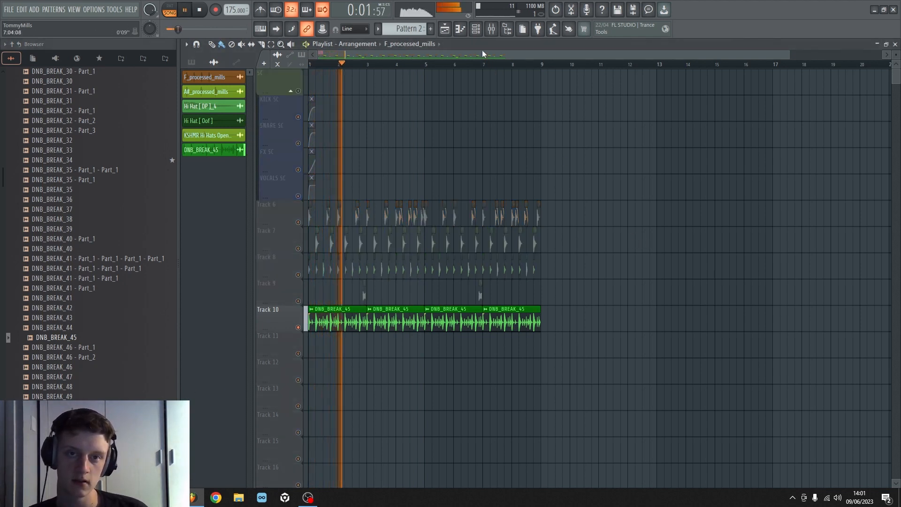
key(space)
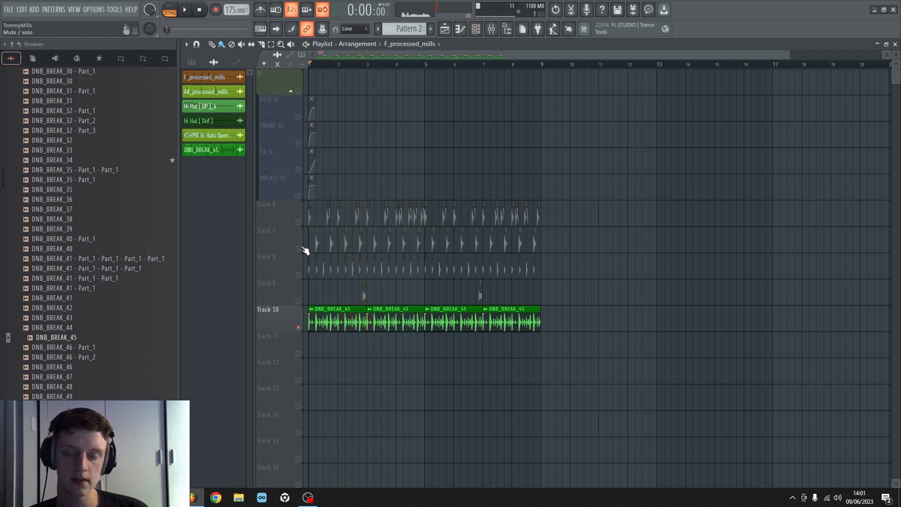
End the solo, mute the kick and snare on Tracks 6 and 7, and listen to the hats and break
right_click(298, 249)
right_click(299, 249)
click(299, 248)
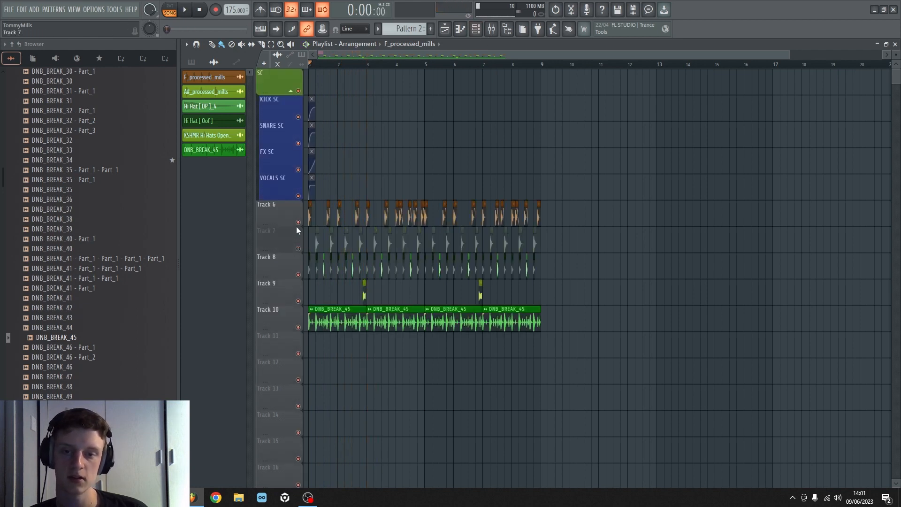
click(298, 223)
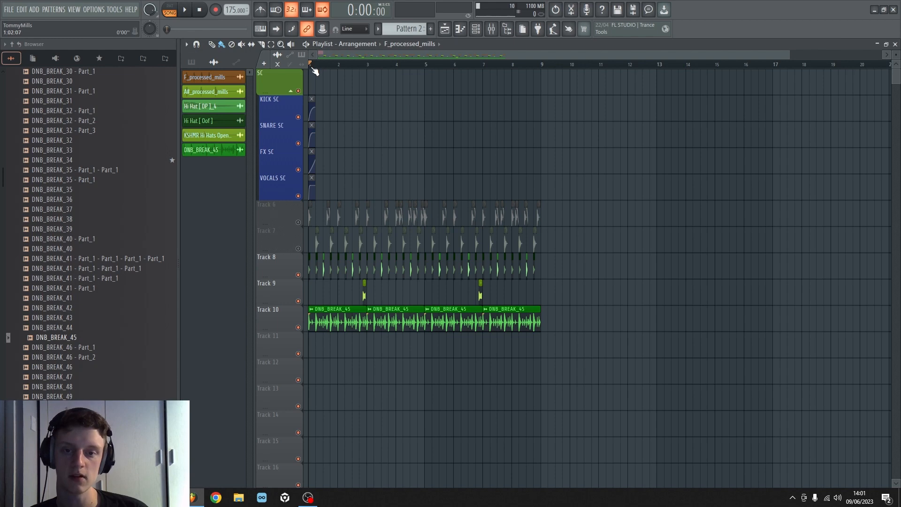
key(space)
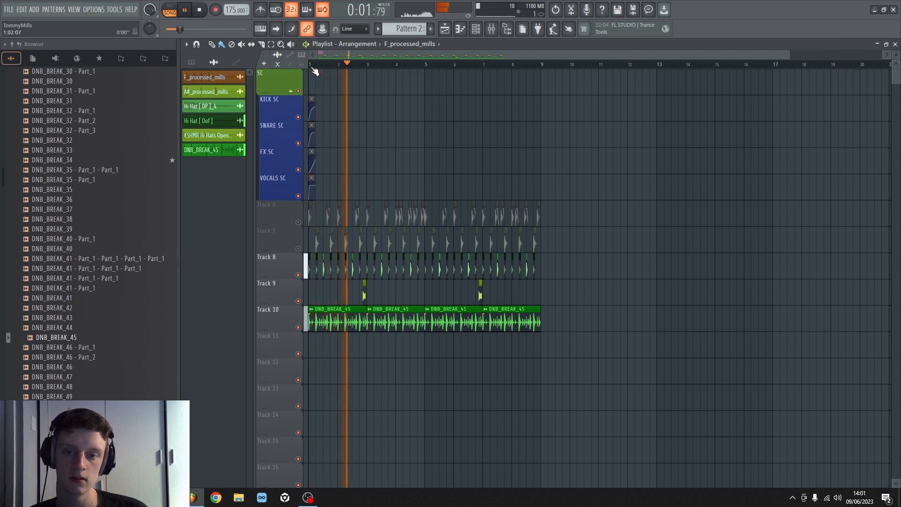
scroll(314, 71, up, 4)
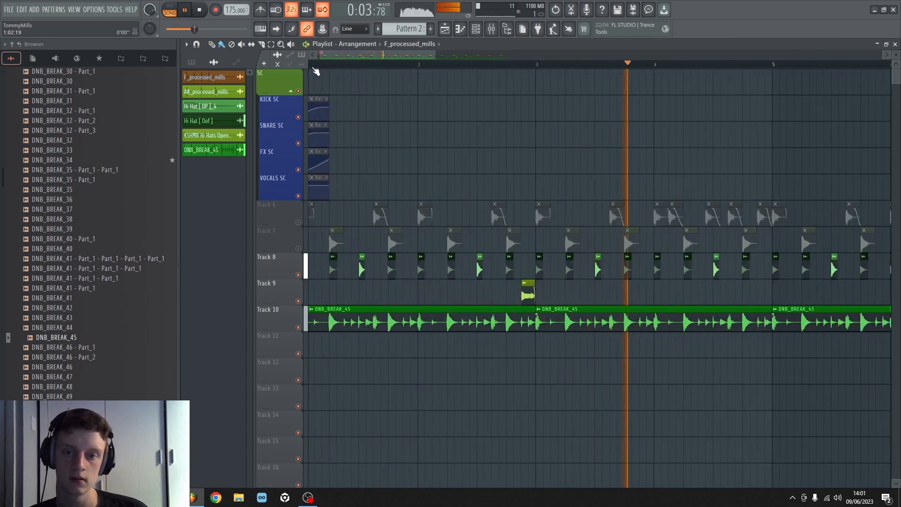
scroll(316, 71, down, 5)
key(space)
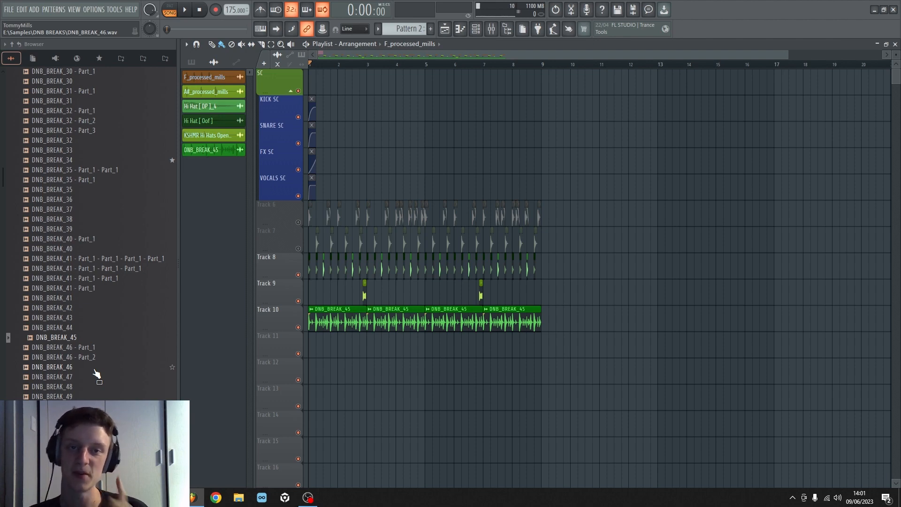
Load the SoundID Reference Plugin into slot 7 of the Master mixer track and postpone its update
click(492, 28)
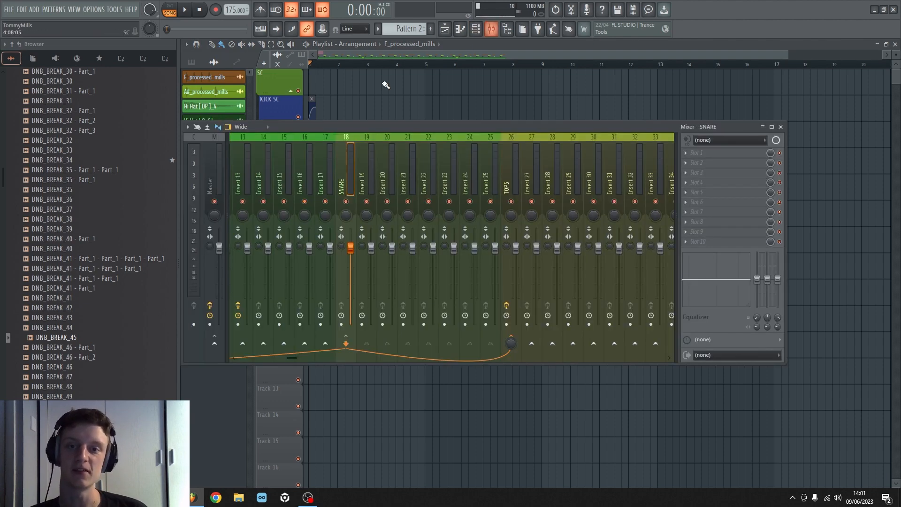
click(216, 153)
click(687, 211)
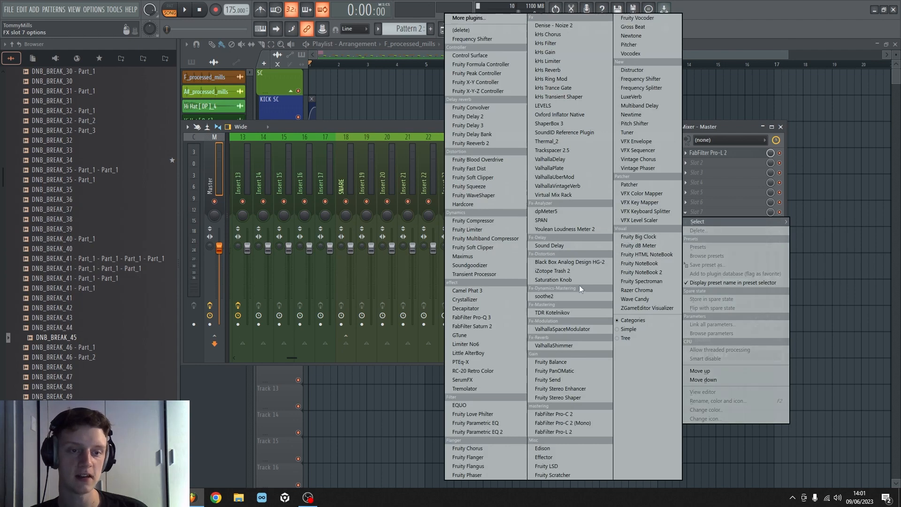
click(571, 131)
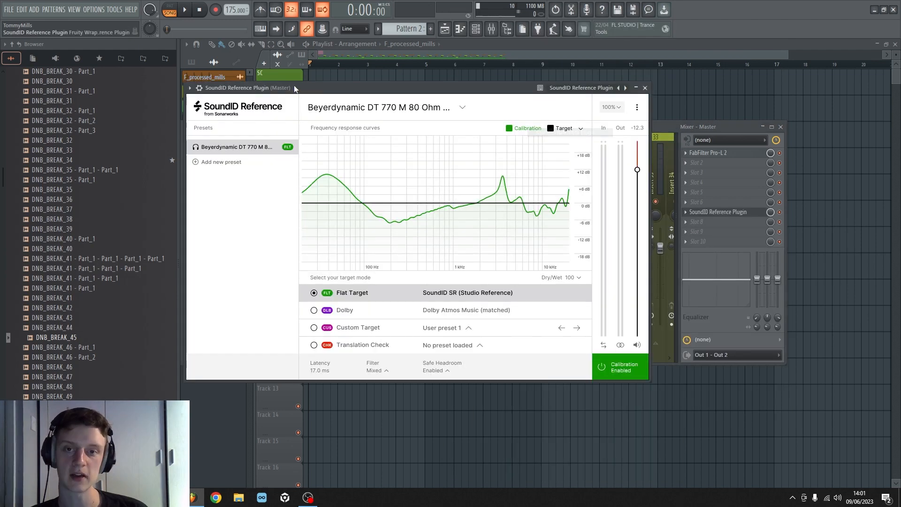
drag(295, 89, 320, 86)
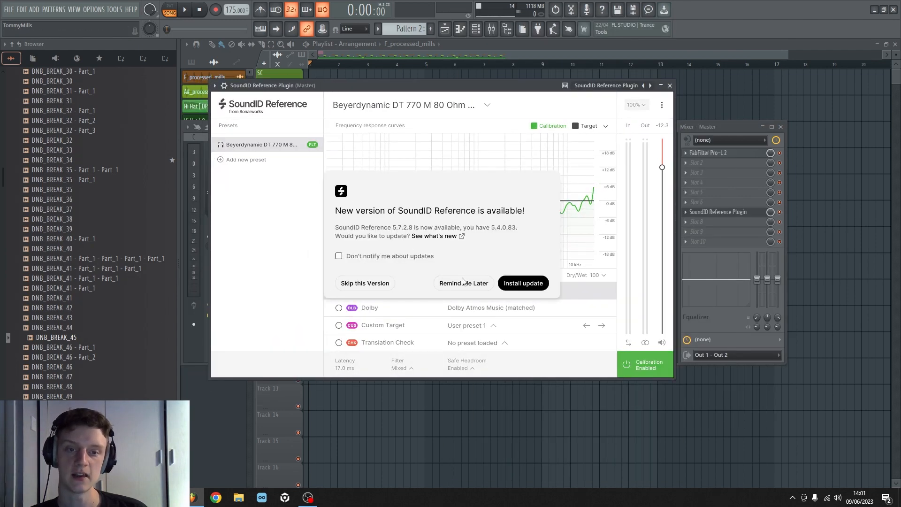
click(463, 282)
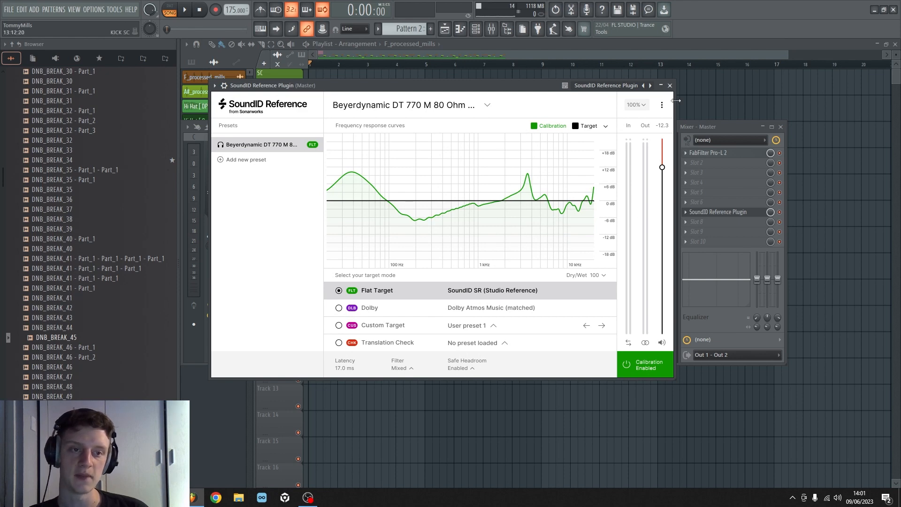
Close the SoundID Reference window, disable the plugin on the Master track, and close the mixer
click(670, 86)
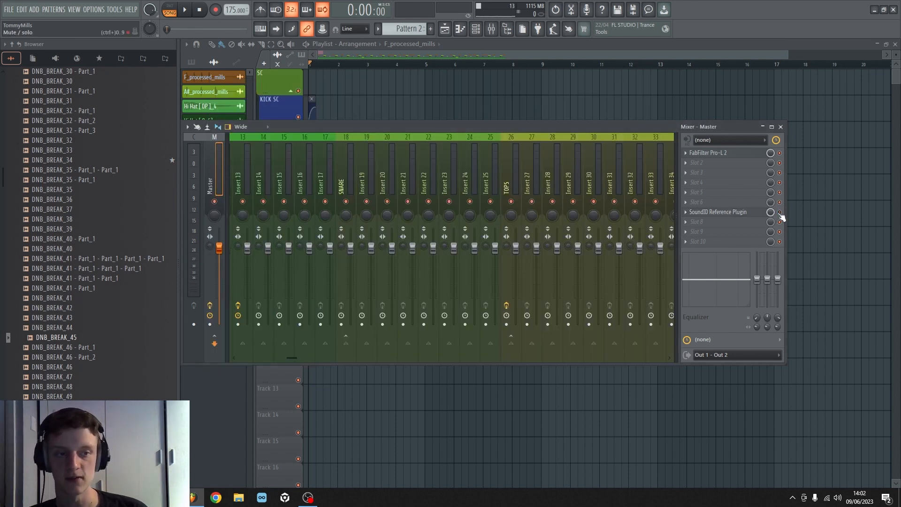
click(780, 212)
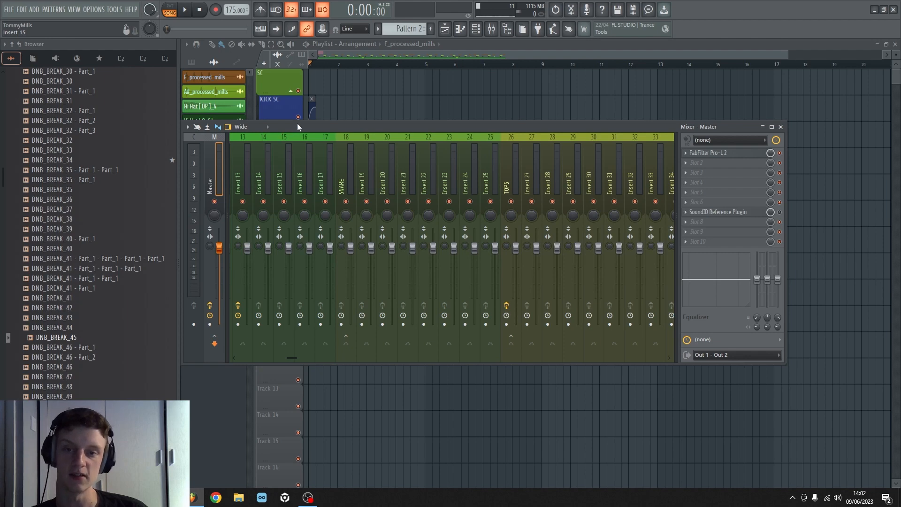
mouse_move(297, 124)
mouse_down()
mouse_move(385, 156)
mouse_move(345, 97)
mouse_move(288, 126)
mouse_up()
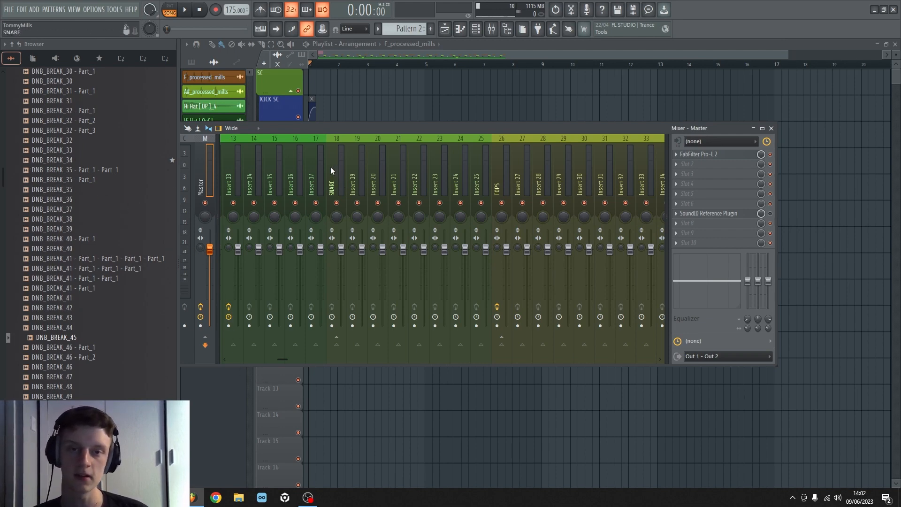
key(F9)
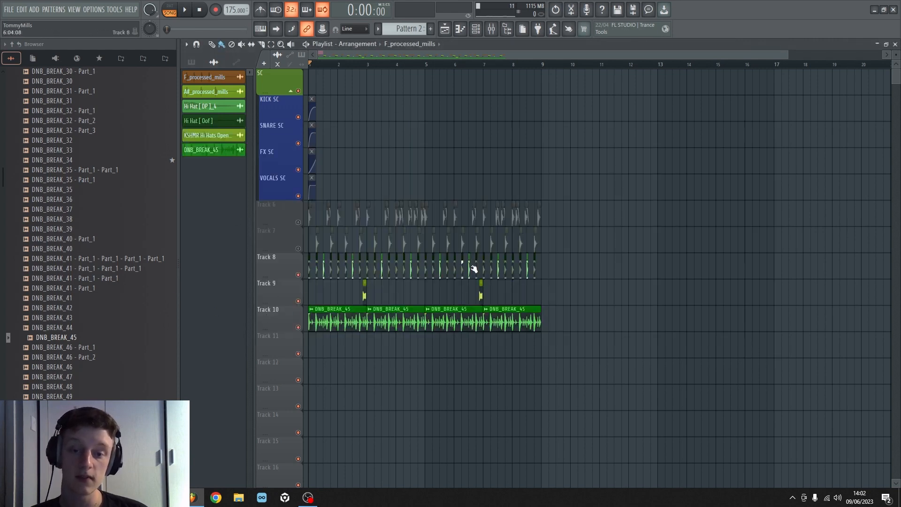
Play the hats and break briefly, and unmute the kick and snare on Tracks 6 and 7
key(space)
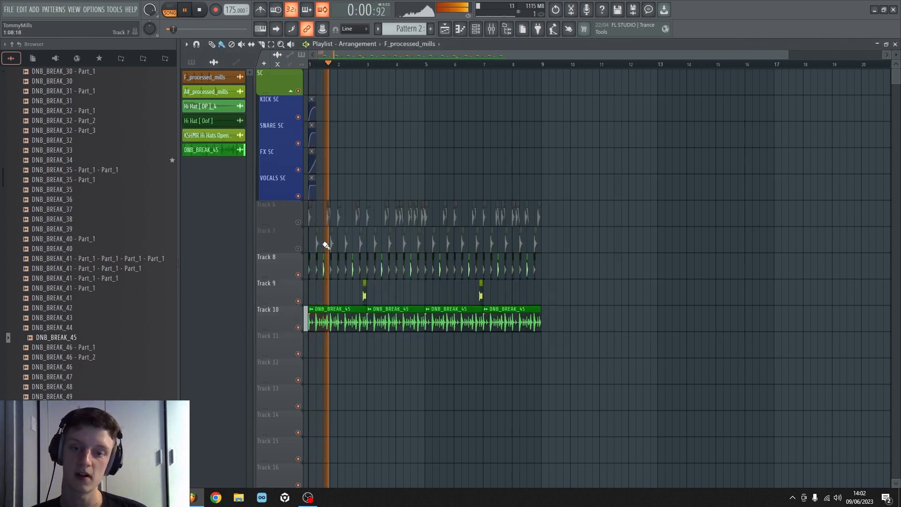
key(space)
click(297, 228)
click(297, 202)
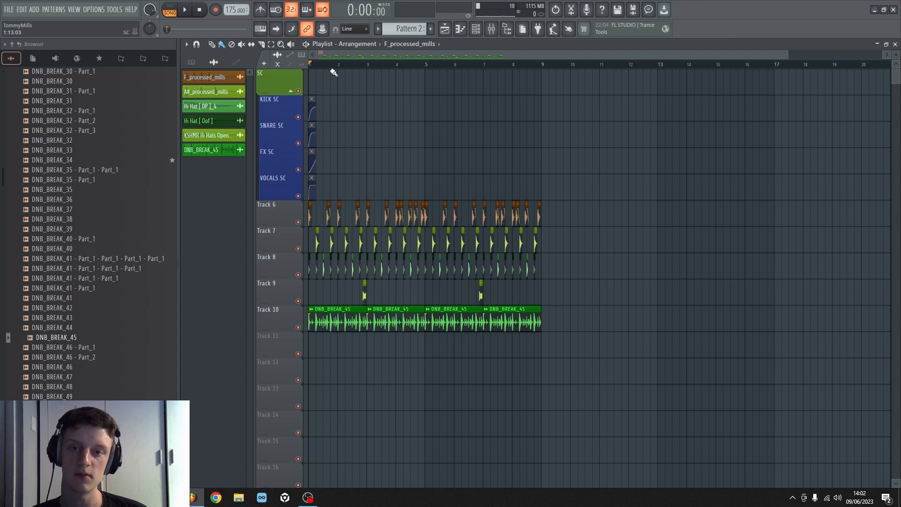
Look through the DNB_BREAK samples in the browser and listen to the full beat again
scroll(334, 73, up, 6)
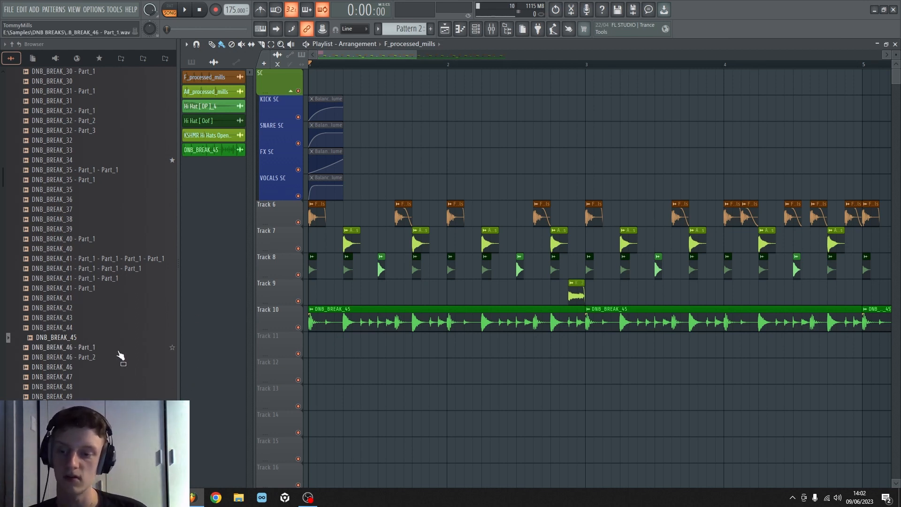
scroll(120, 356, down, 15)
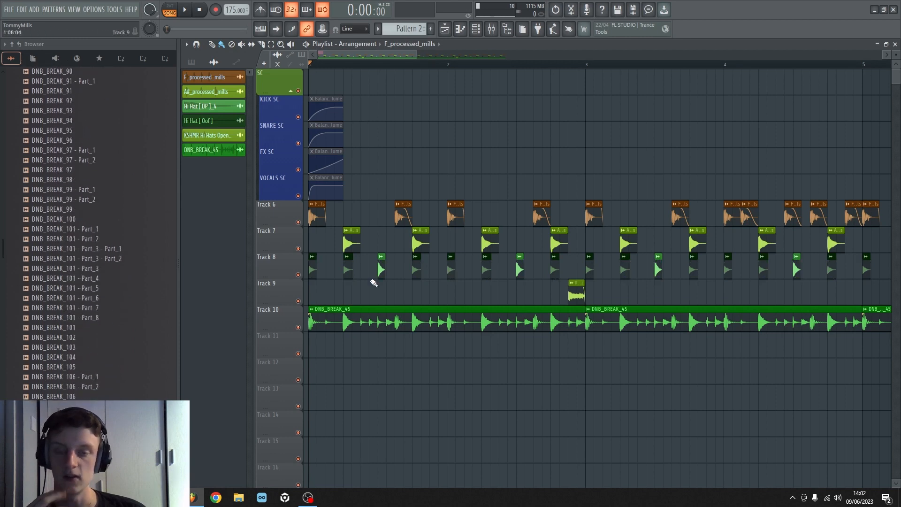
scroll(402, 64, down, 3)
key(space)
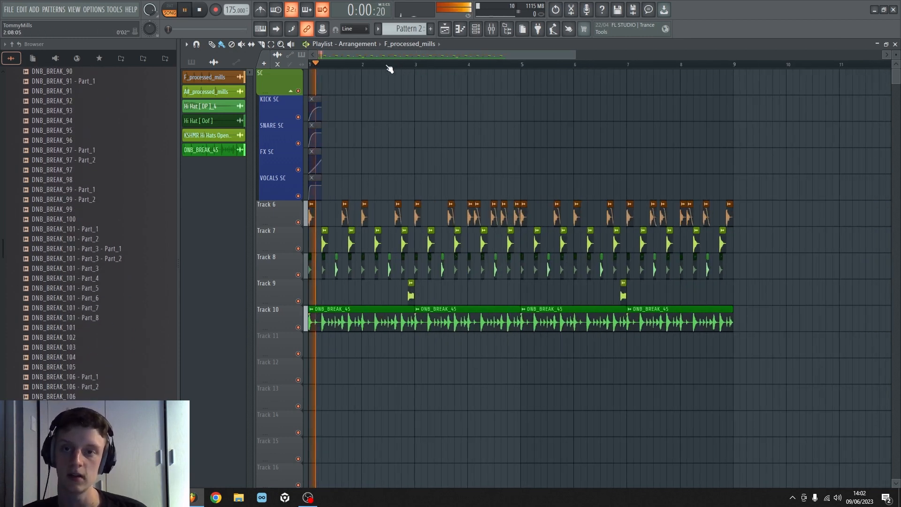
scroll(399, 66, down, 2)
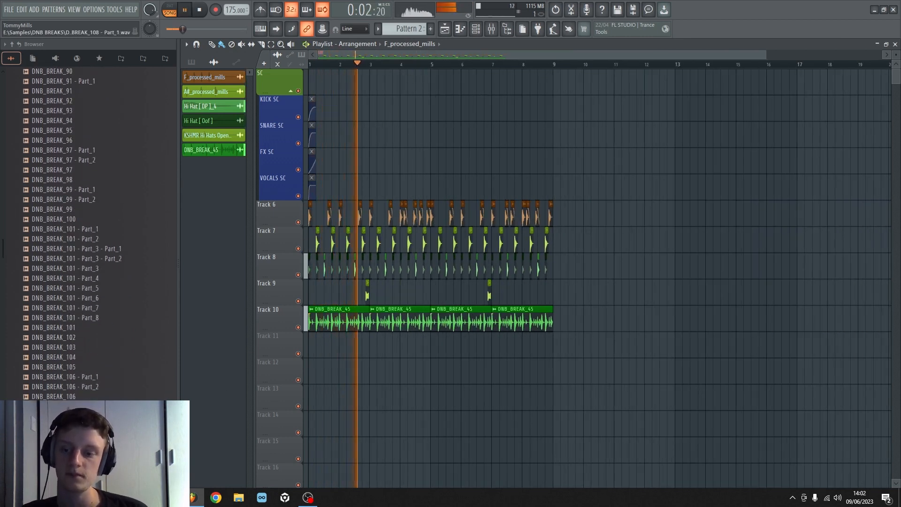
key(space)
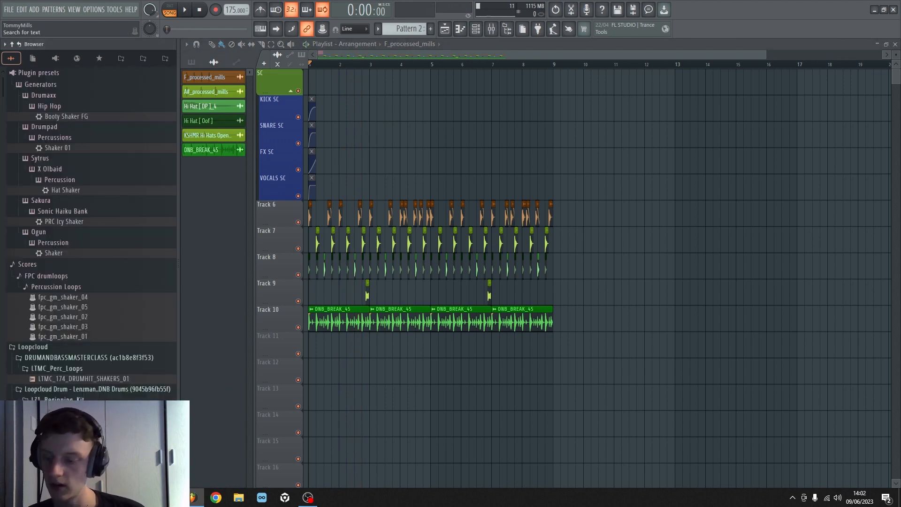
Find PHACTION_PERCLOOP_ONIONSHAKER_174 in the browser, place it at the start of Track 11, and fit it to the project tempo from 174 BPM
key(ctrl+s)
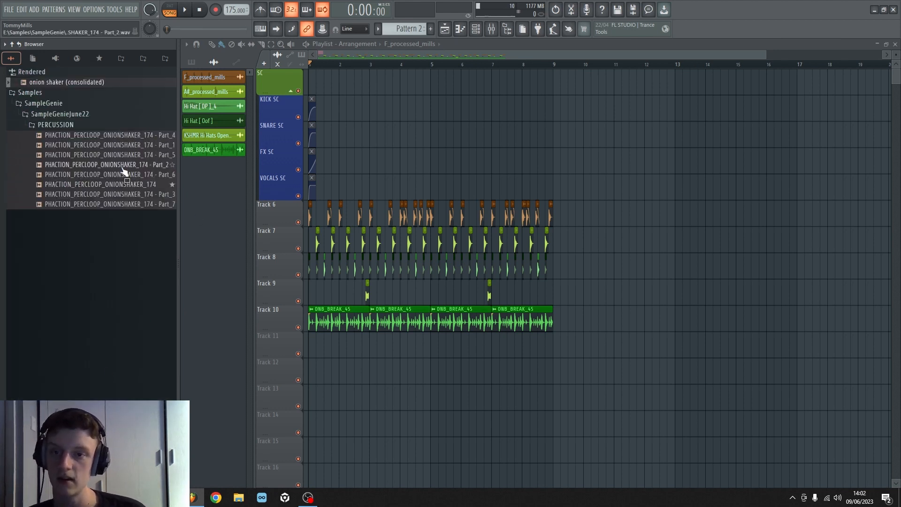
drag(111, 185, 317, 338)
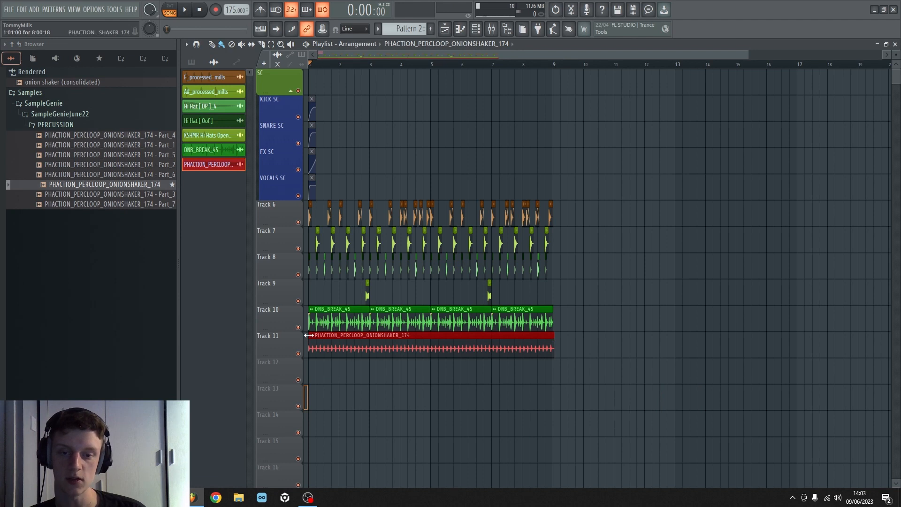
click(310, 335)
click(402, 397)
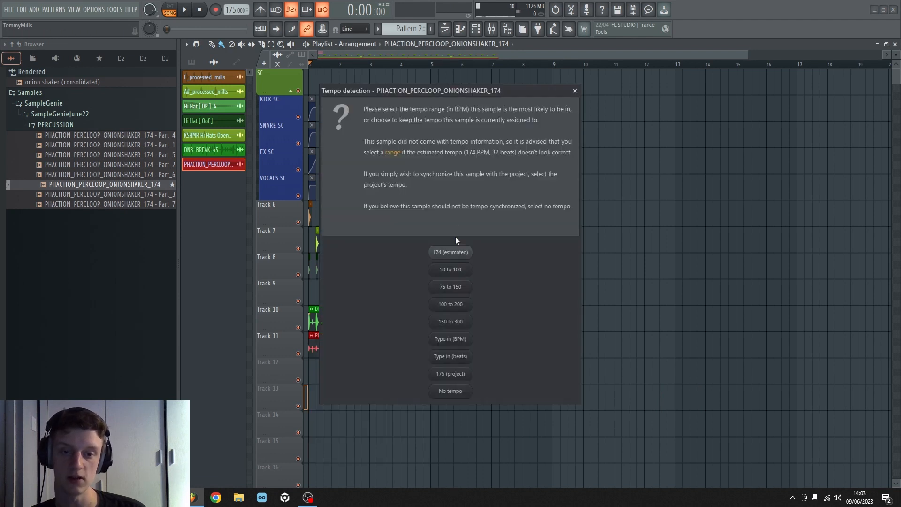
click(451, 252)
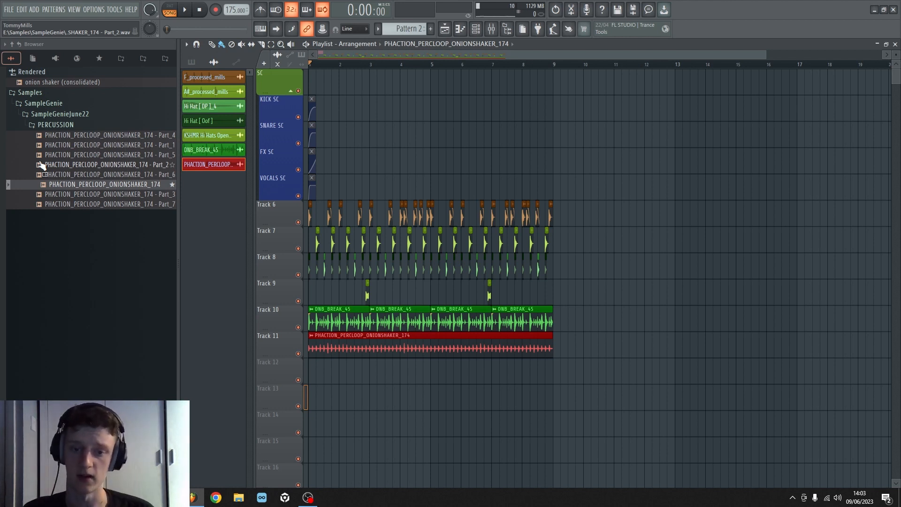
Preview the onion shaker loop in the browser
scroll(587, 310, down, 4)
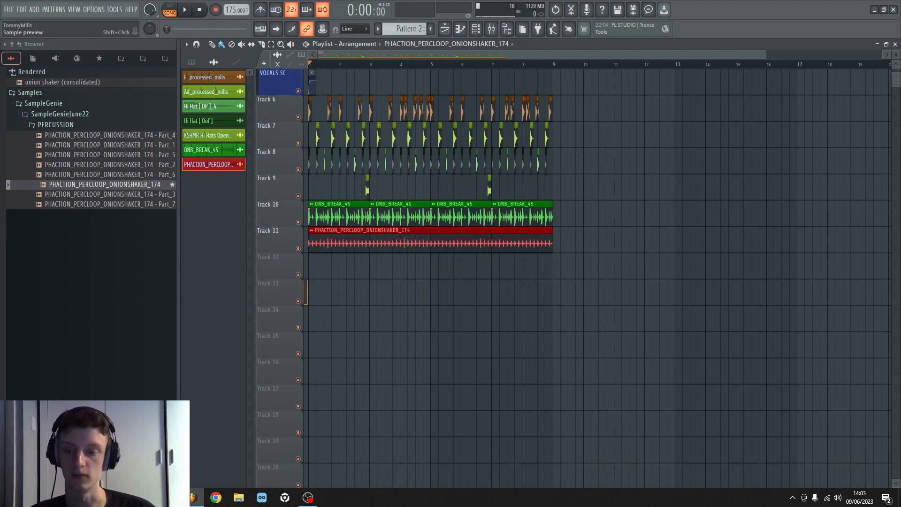
click(156, 195)
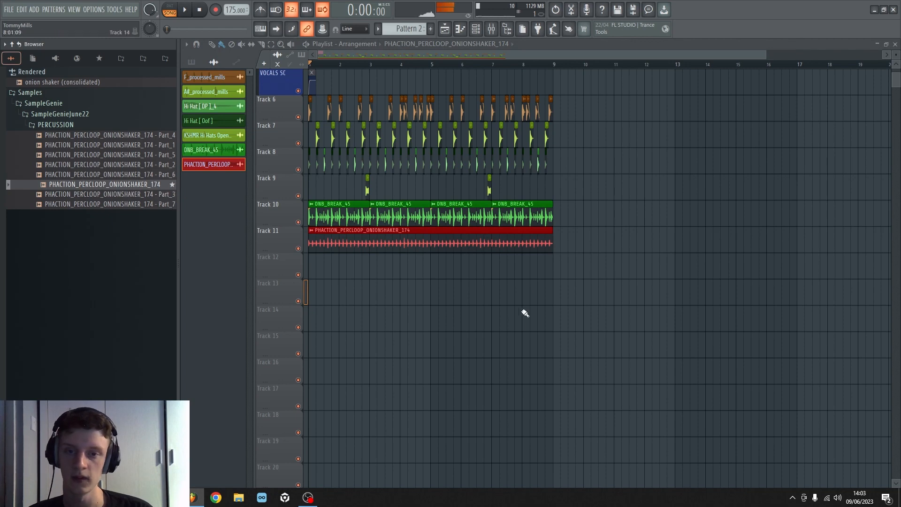
Route the onion shaker clip's channel on Track 11 to mixer Insert 29 and close the open windows
scroll(443, 382, up, 4)
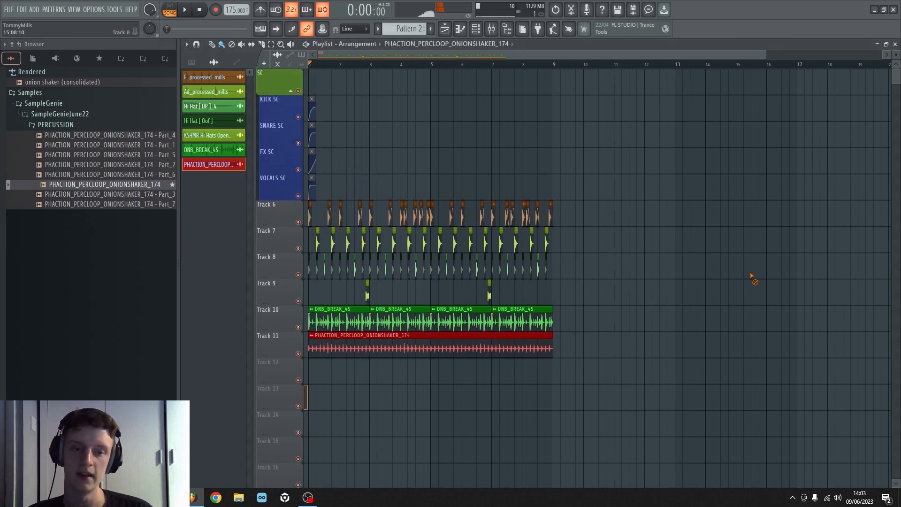
double_click(403, 348)
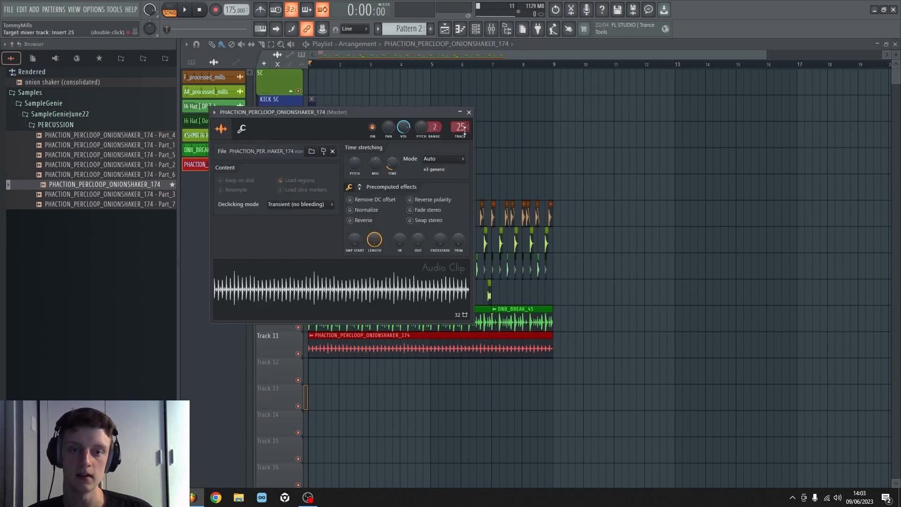
double_click(465, 131)
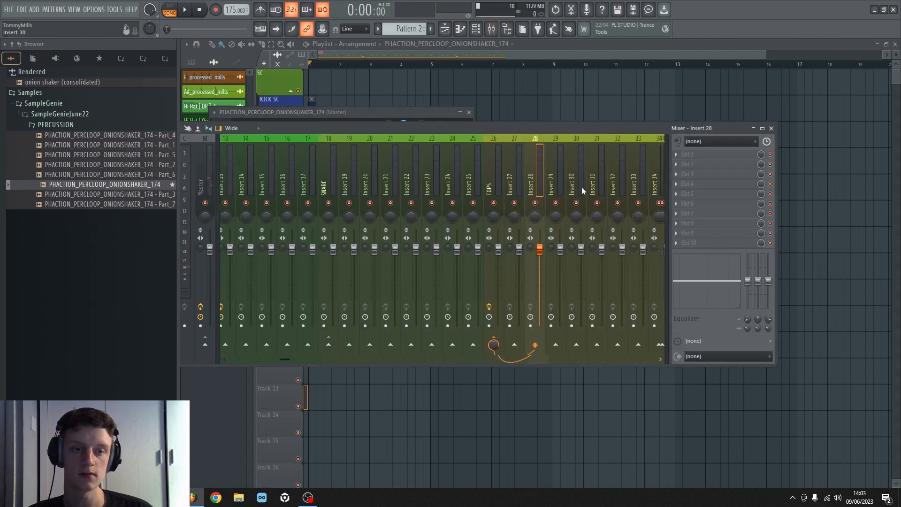
click(443, 121)
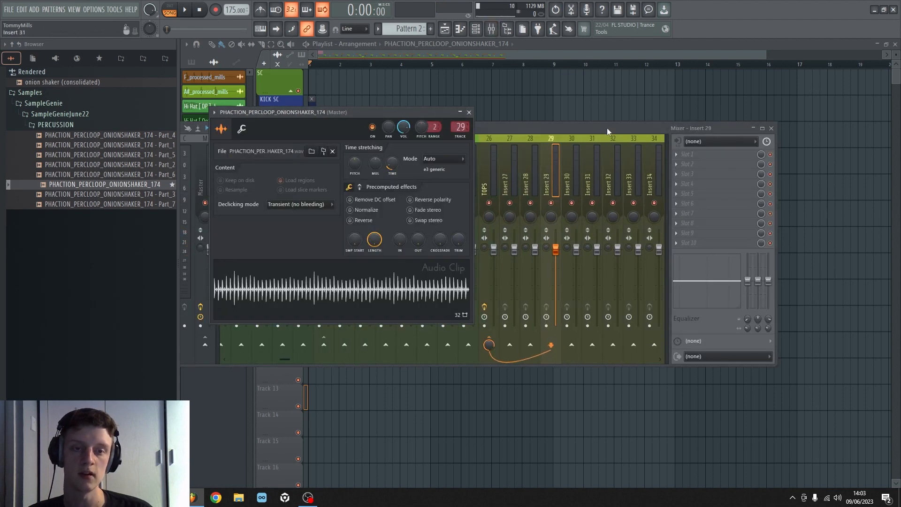
click(572, 121)
Lower the onion shaker clip's channel volume while the beat plays, close its settings, and stop playback
key(space)
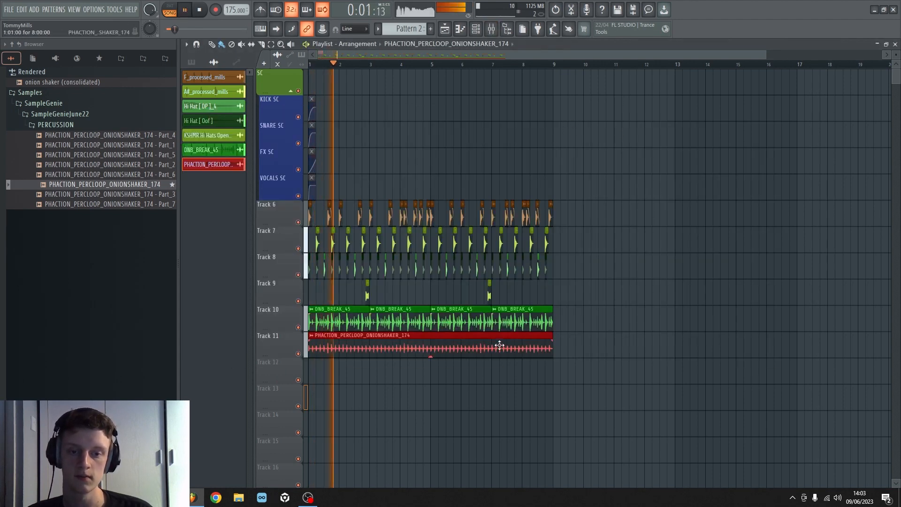
double_click(499, 345)
drag(403, 128, 404, 147)
click(469, 112)
scroll(479, 145, down, 4)
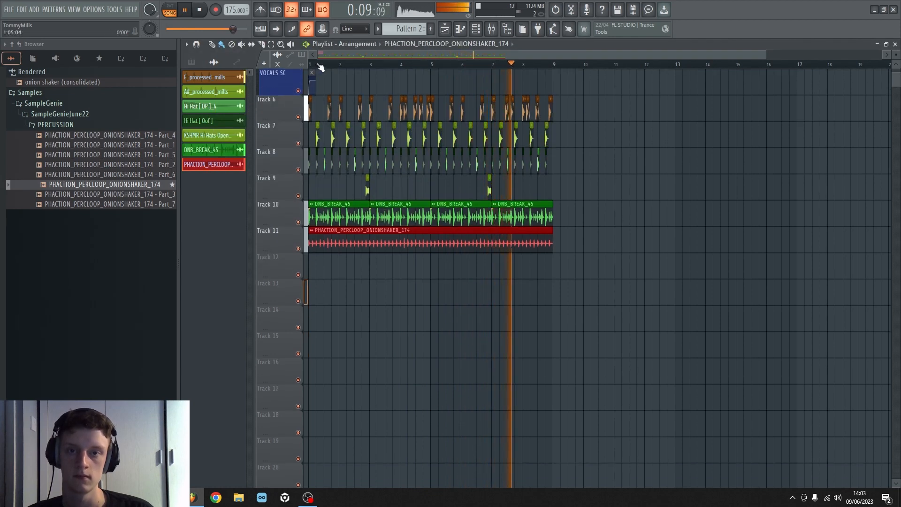
scroll(321, 66, up, 3)
key(space)
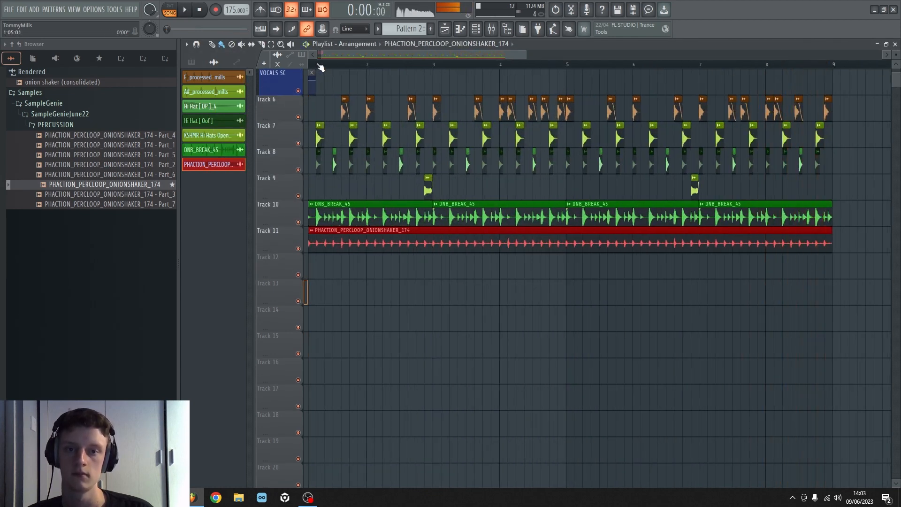
Play the beat from just before bar 3 to hear the first open hi-hat on Track 9
scroll(320, 67, down, 3)
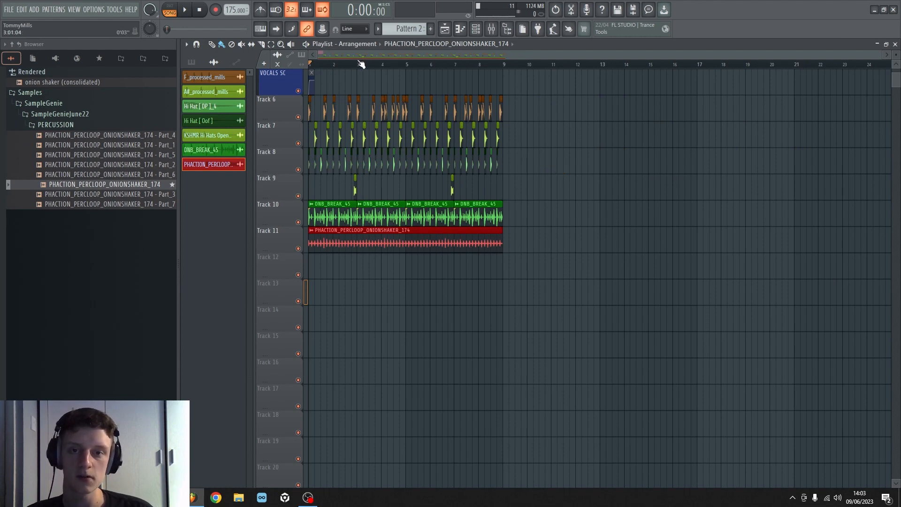
scroll(360, 65, up, 4)
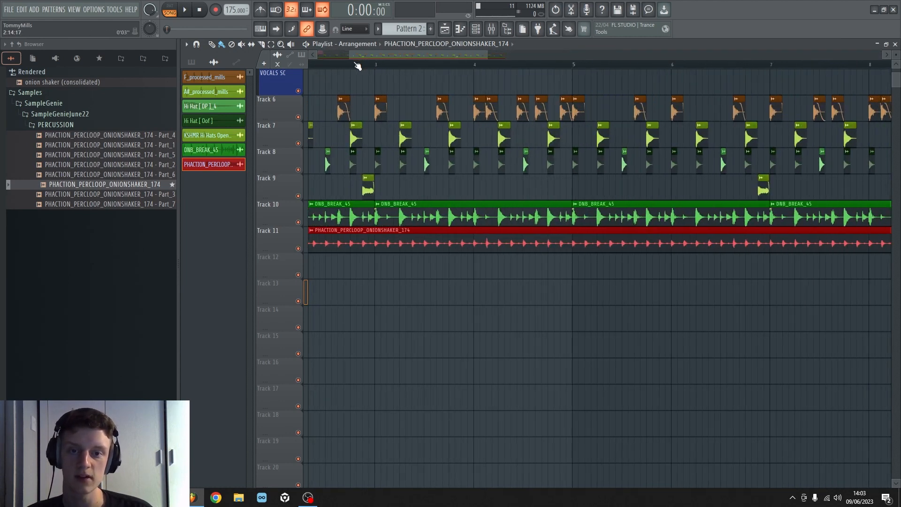
click(358, 66)
scroll(358, 66, down, 2)
key(space)
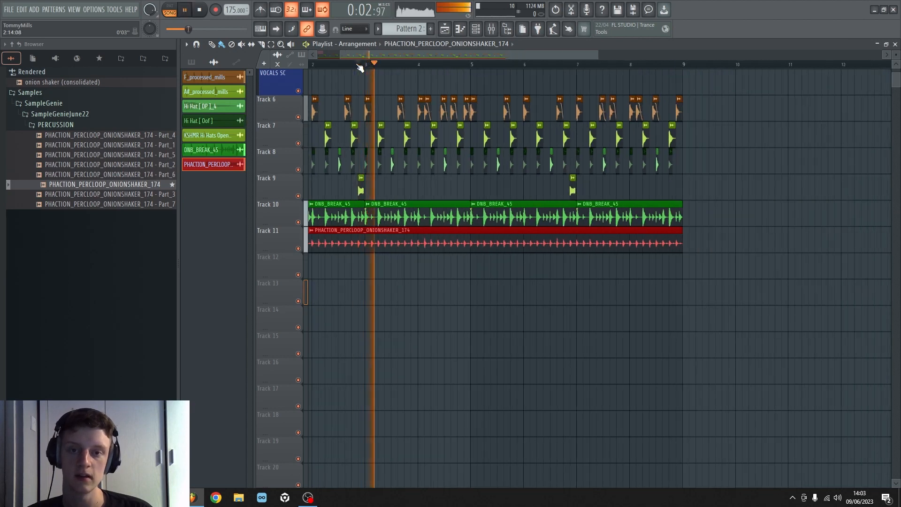
key(space)
Make the open hi-hat clip just before bar 7 on Track 9 unique as its own sample and save it
scroll(582, 71, up, 5)
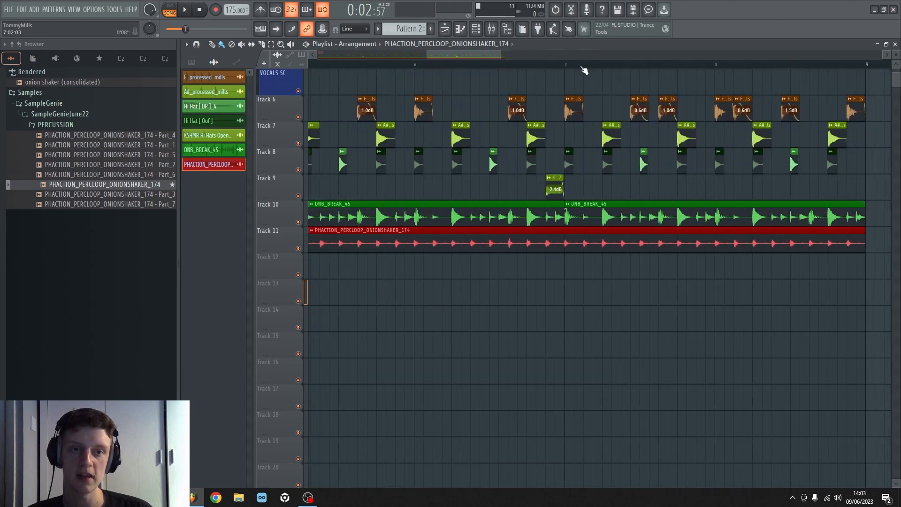
click(497, 64)
click(502, 179)
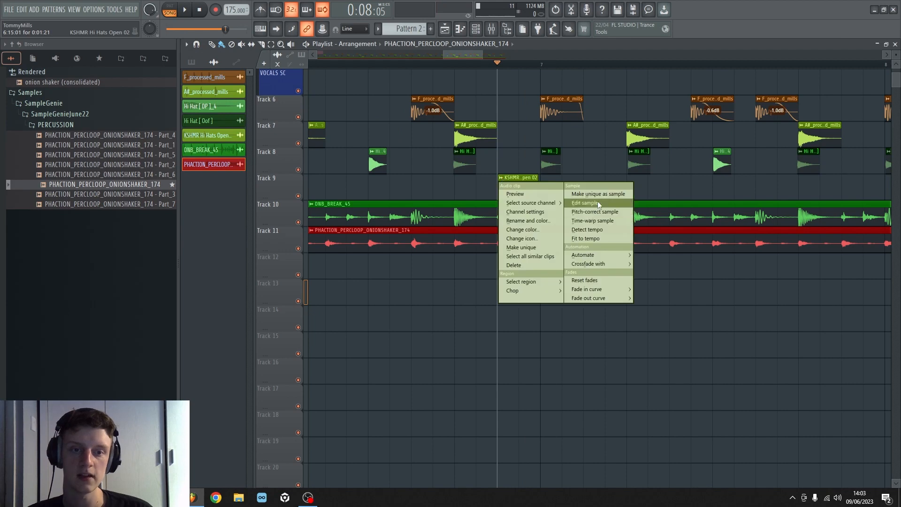
click(596, 198)
click(822, 473)
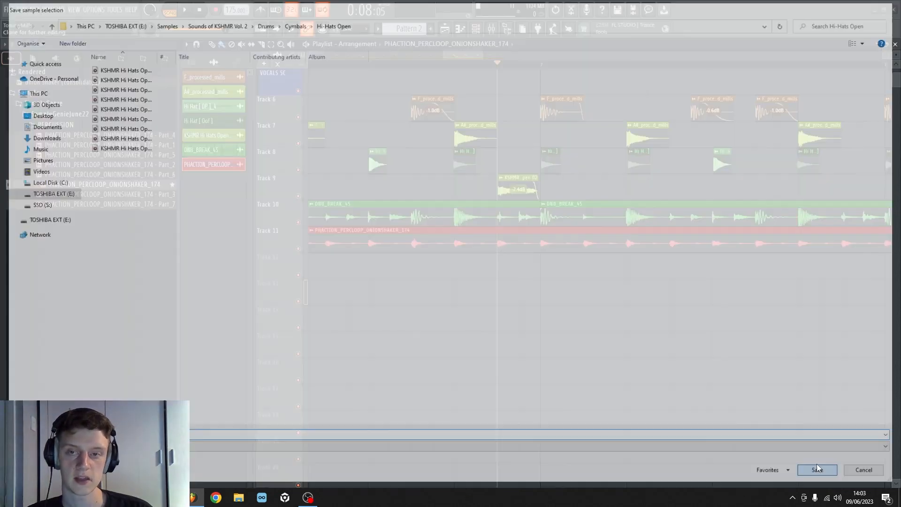
Look at the channel settings of the new KSHMR Hi Hats Open 02 - Part_1 clip, then stop playback and close them
double_click(517, 186)
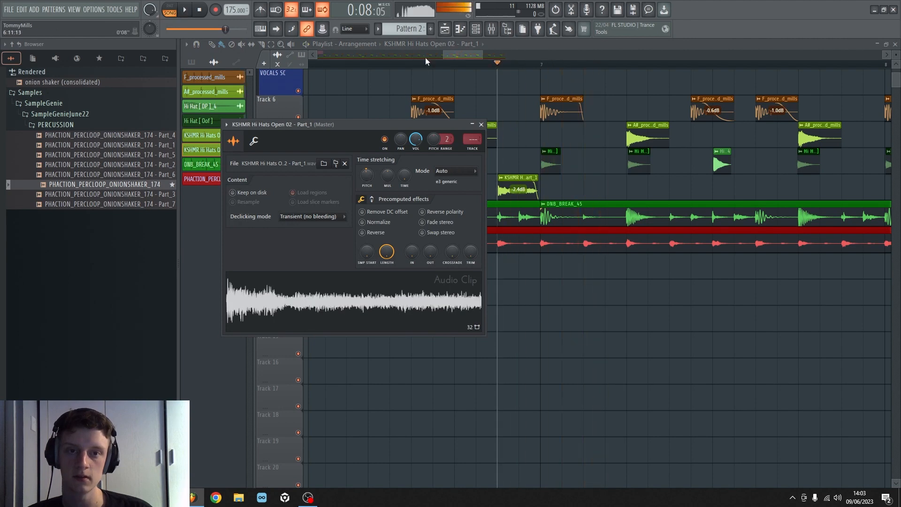
scroll(423, 65, down, 3)
scroll(423, 66, down, 5)
click(199, 9)
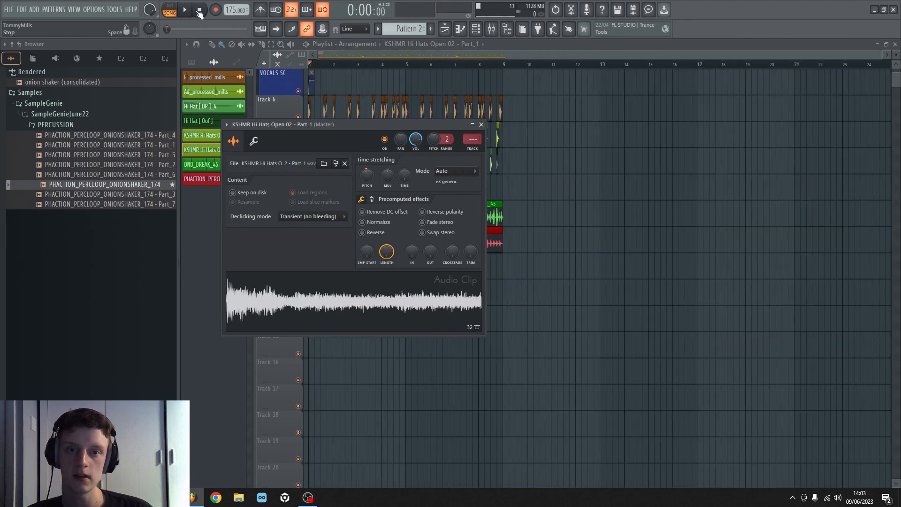
click(481, 124)
Route the first open hi-hat clip's channel on Track 9 to mixer track 33 while playing the beat from the start
key(space)
scroll(354, 66, up, 5)
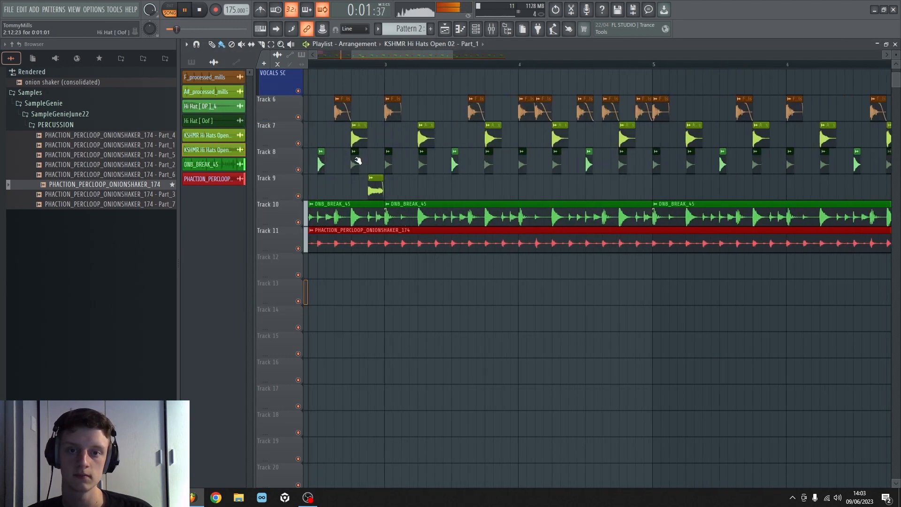
double_click(374, 185)
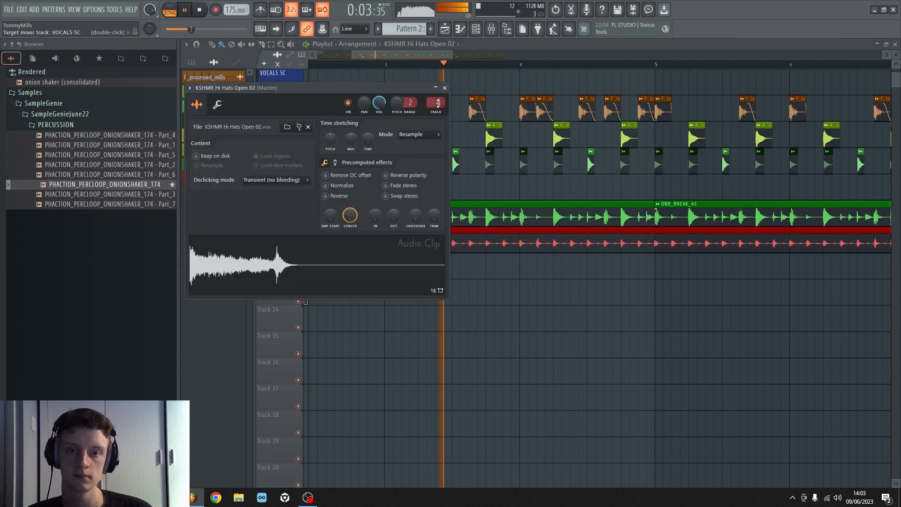
drag(436, 104, 436, 91)
click(491, 56)
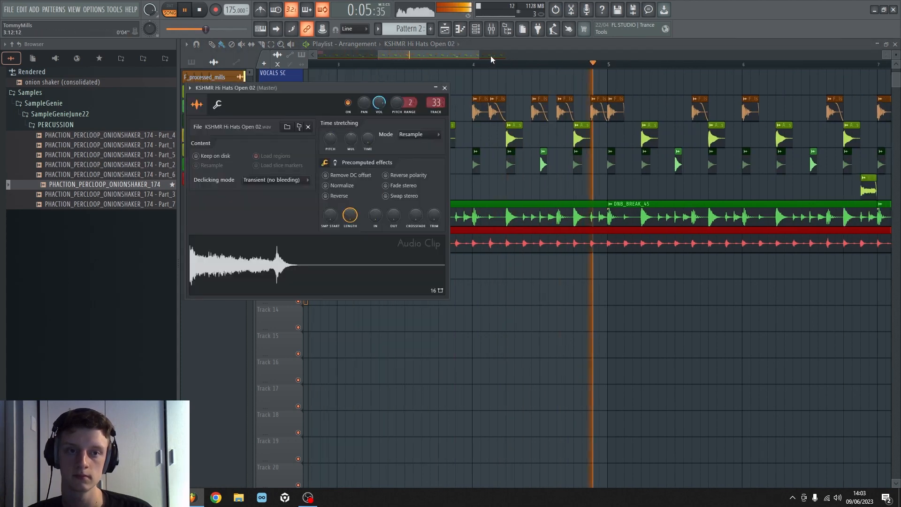
drag(491, 56, 517, 58)
scroll(515, 69, down, 2)
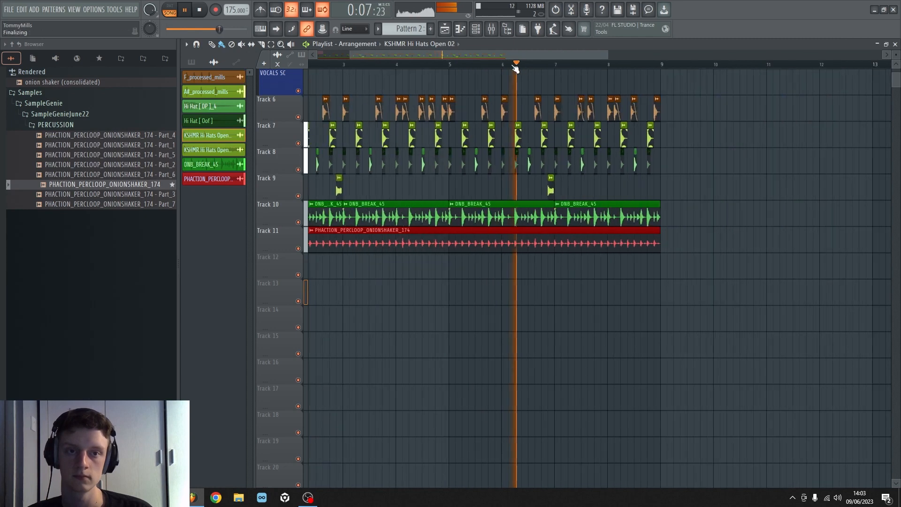
key(space)
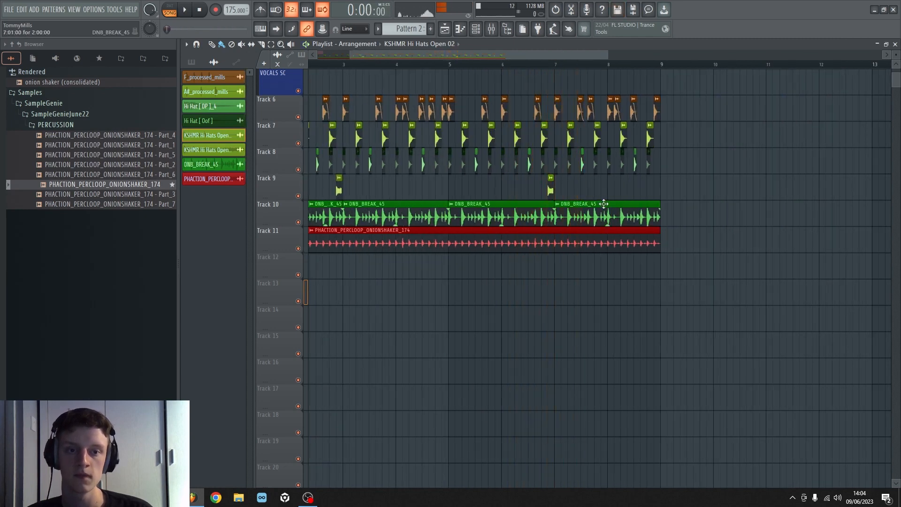
Delete the second open hi-hat clip just before bar 7 on Track 9
right_click(551, 187)
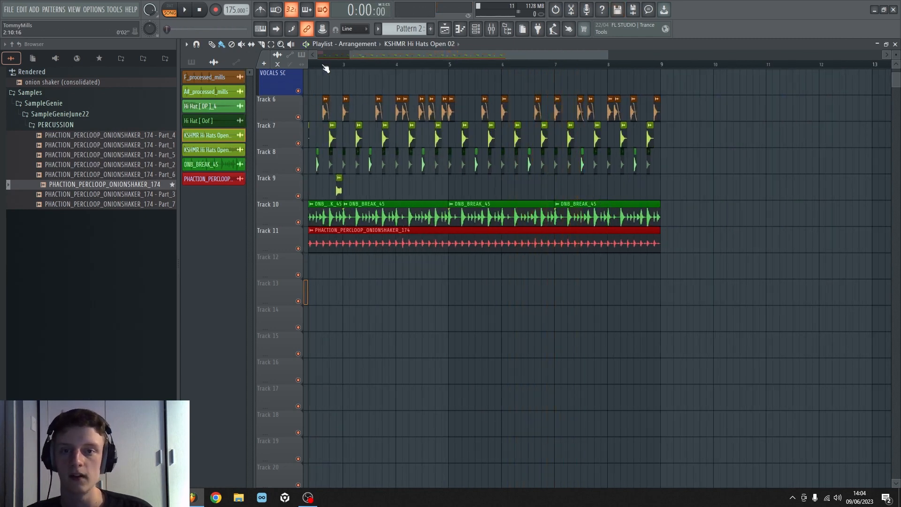
scroll(326, 67, up, 3)
drag(385, 53, 289, 55)
scroll(377, 68, down, 3)
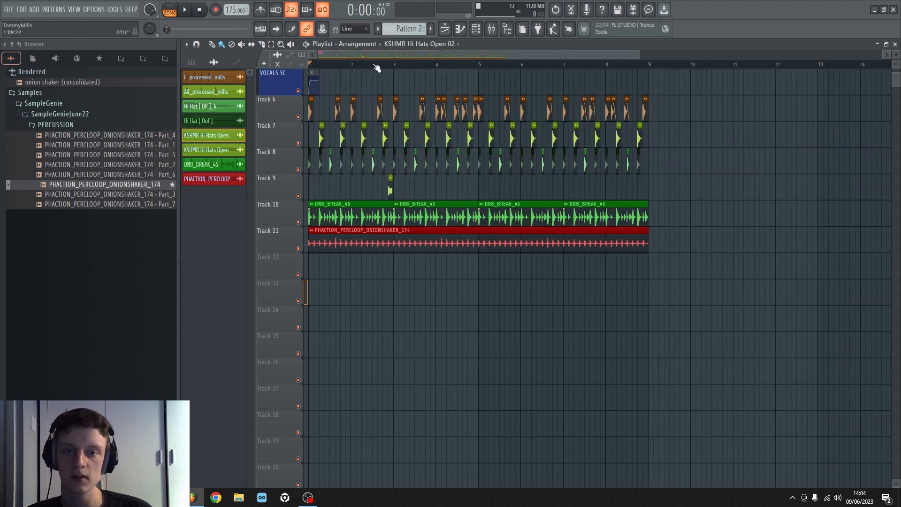
Try a KSHMR Hi Hats Open 02 clip just before bar 5 on Track 9 and play the beat briefly
scroll(491, 170, up, 4)
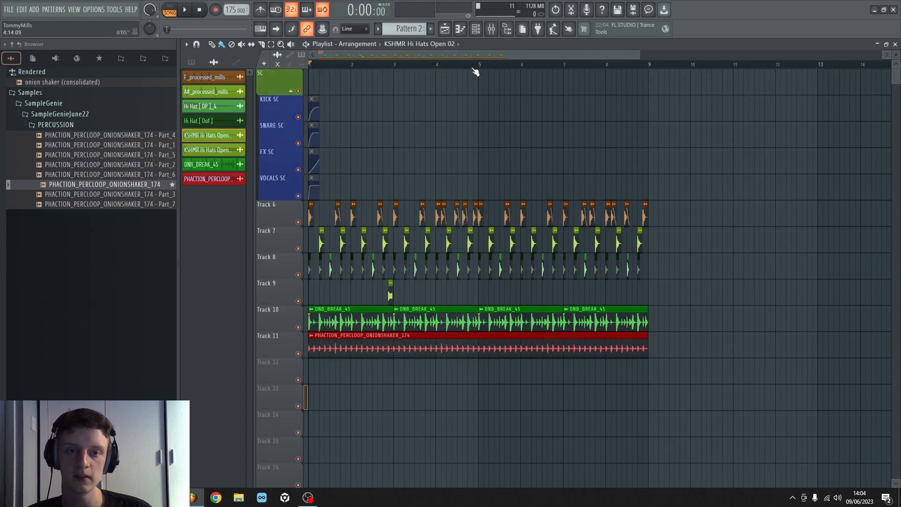
scroll(476, 70, up, 3)
drag(476, 290, 478, 291)
key(space)
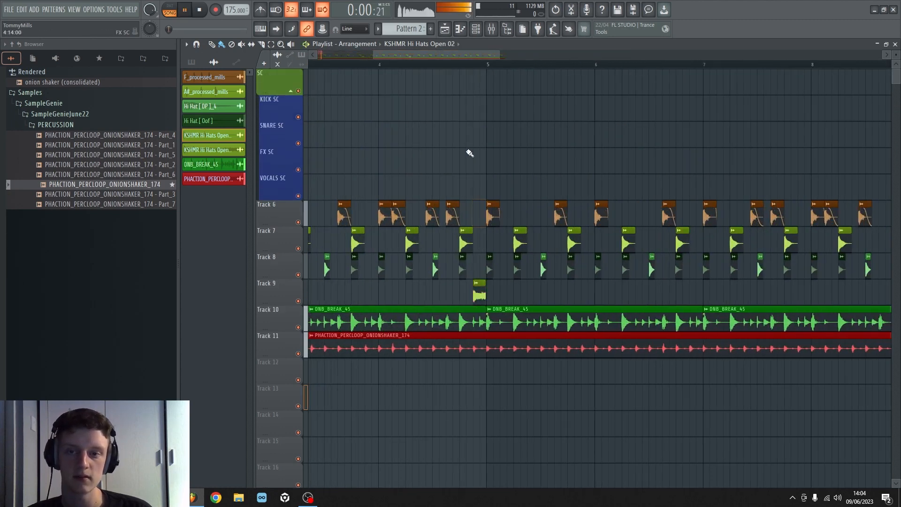
scroll(429, 70, up, 4)
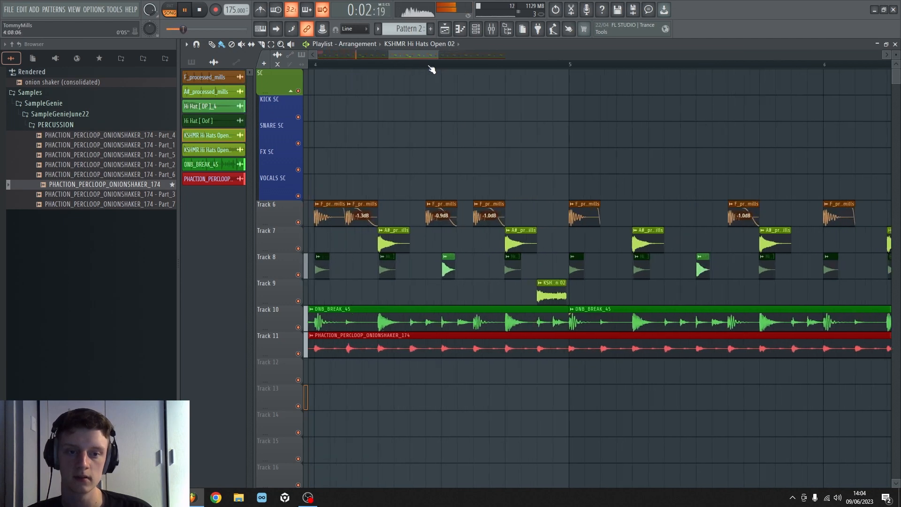
key(space)
Replace the open hi-hat clip just before bar 5 on Track 9 with KSHMR Hi Hats Open 02 - Part_1
right_click(613, 294)
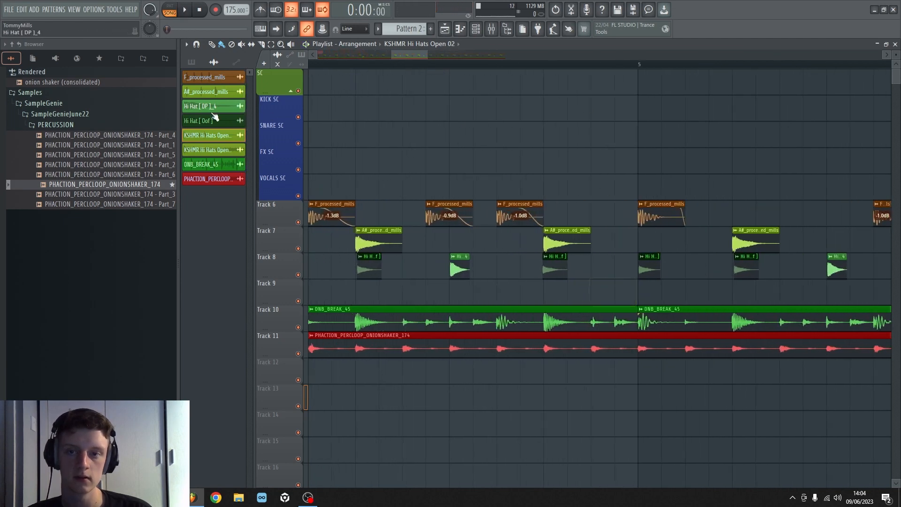
click(208, 151)
drag(252, 160, 614, 280)
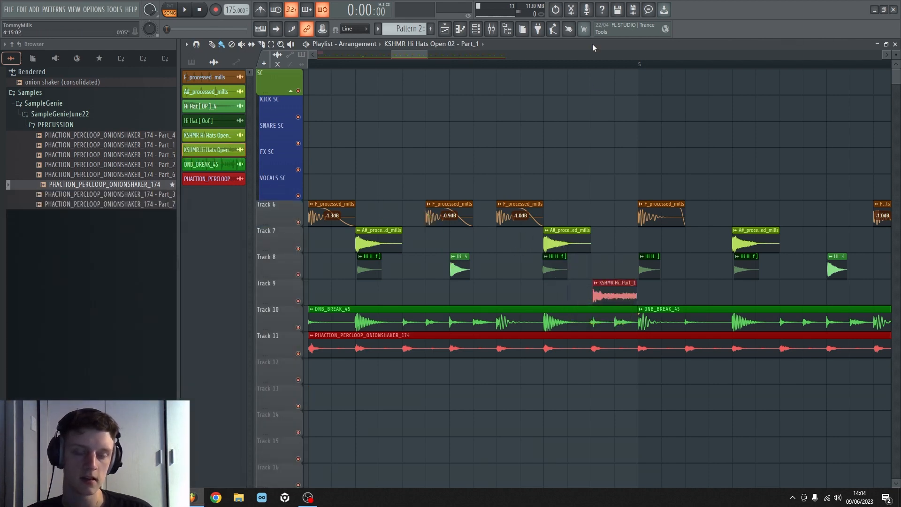
Play the beat from the start through both open hi-hats on Track 9, then stop
scroll(563, 68, down, 6)
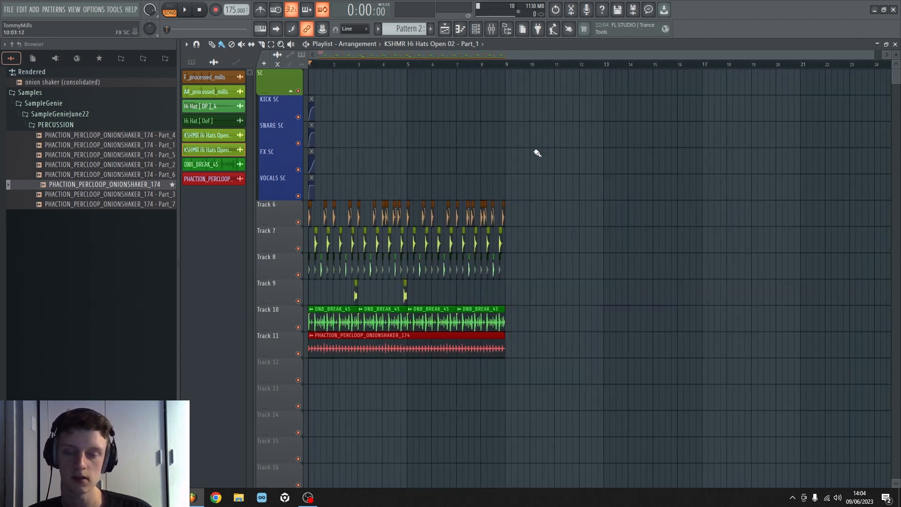
key(space)
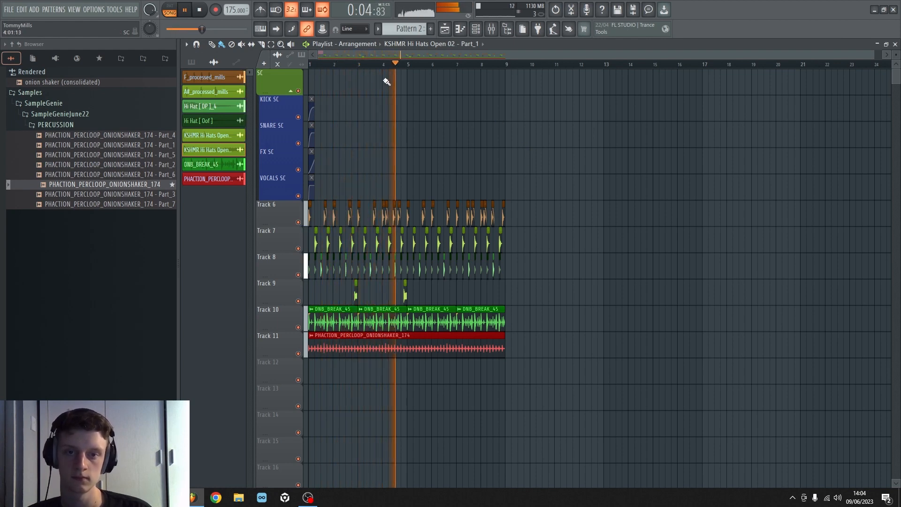
scroll(396, 64, up, 1)
scroll(396, 64, up, 1)
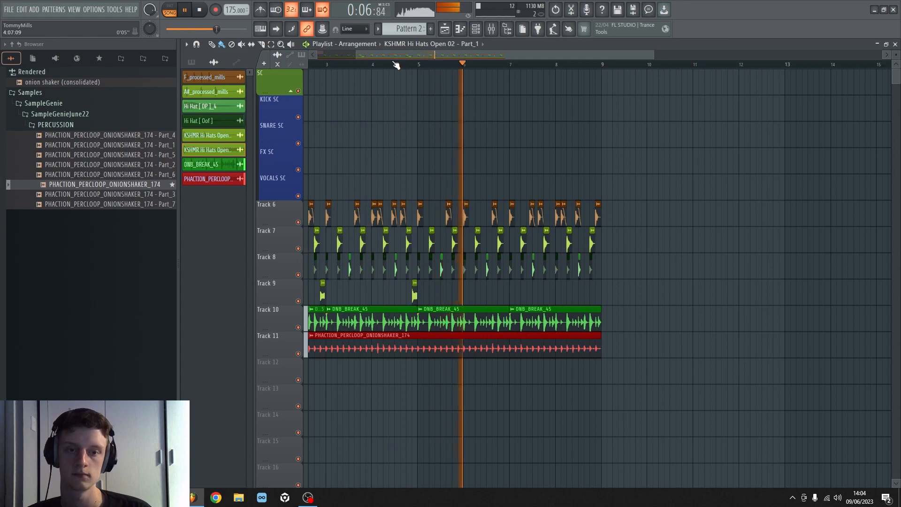
scroll(396, 64, down, 2)
key(space)
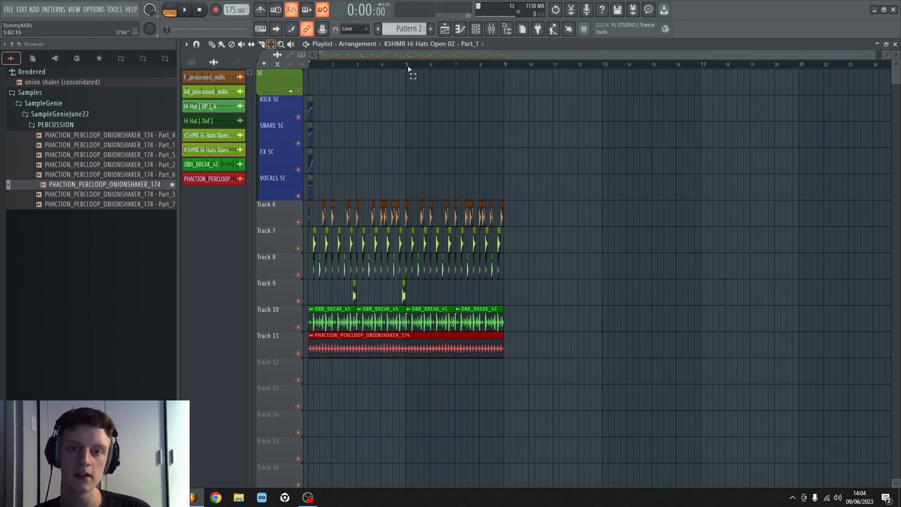
Duplicate the two open hi-hat clips on Track 9 from bars 1 to 4 into bars 5 to 8
drag(408, 67, 303, 67)
drag(424, 295, 159, 283)
key(ctrl+b)
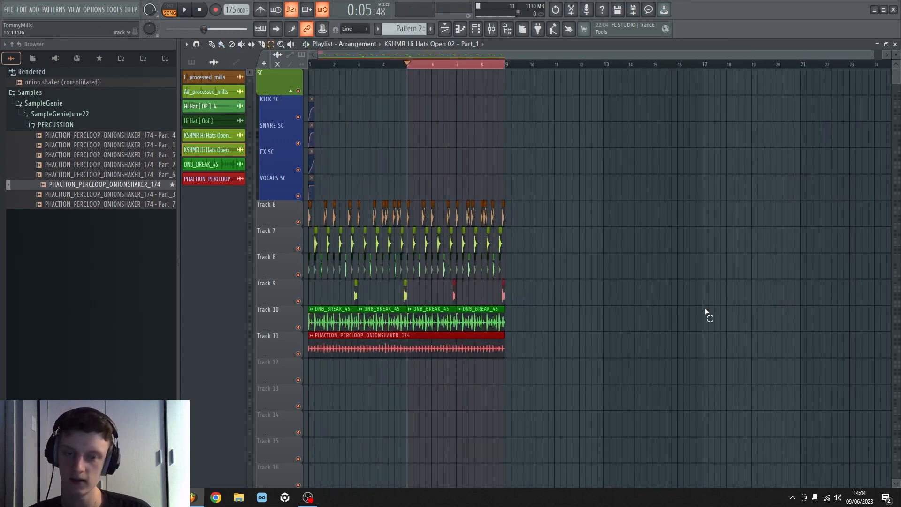
Inspect the channel settings, including panning, of KSHMR Hi Hats Open 02 and KSHMR Hi Hats Open 02 - Part_1 on Track 9
scroll(367, 75, up, 4)
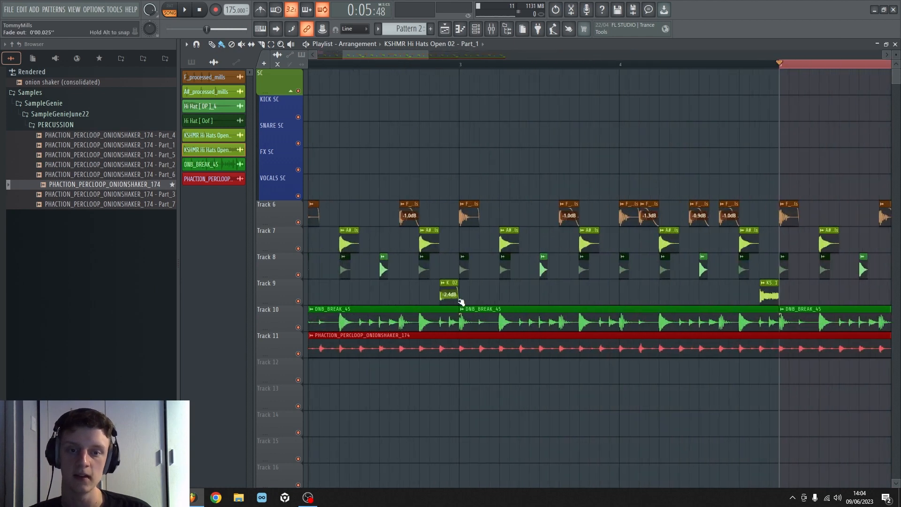
double_click(449, 282)
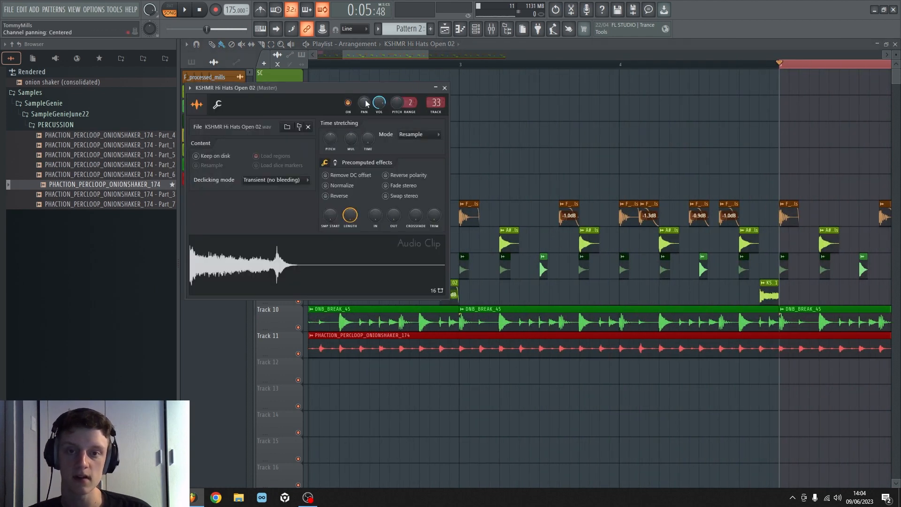
scroll(469, 49, down, 1)
scroll(455, 56, right, 3)
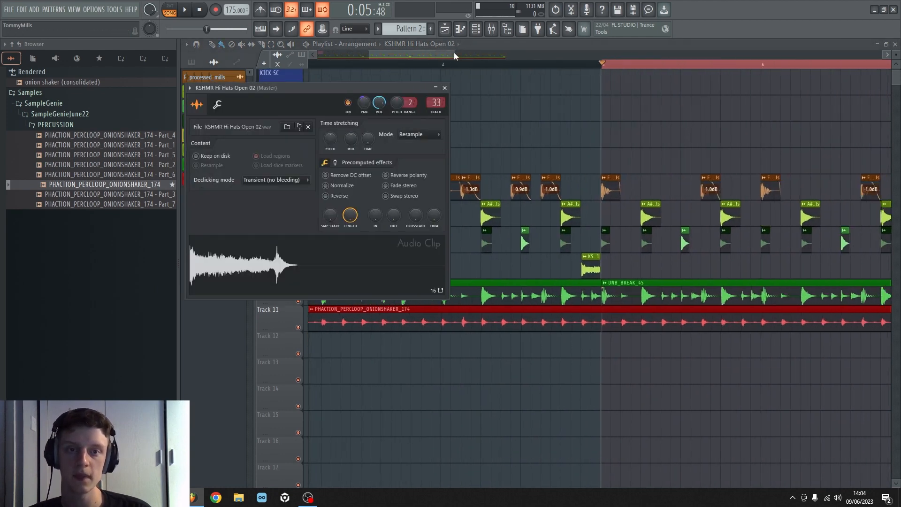
right_click(596, 131)
double_click(584, 269)
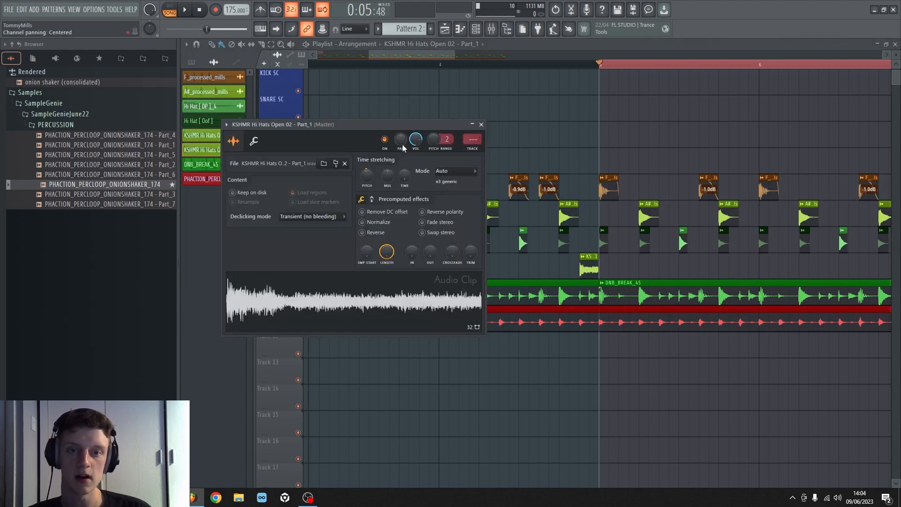
Play the whole eight-bar beat from the start with all four open hi-hats, then stop
click(408, 67)
scroll(406, 68, down, 5)
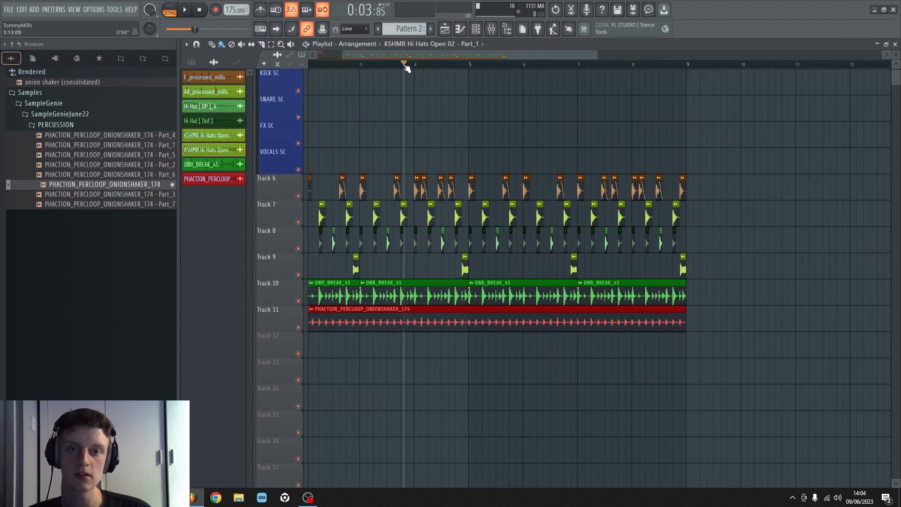
click(201, 16)
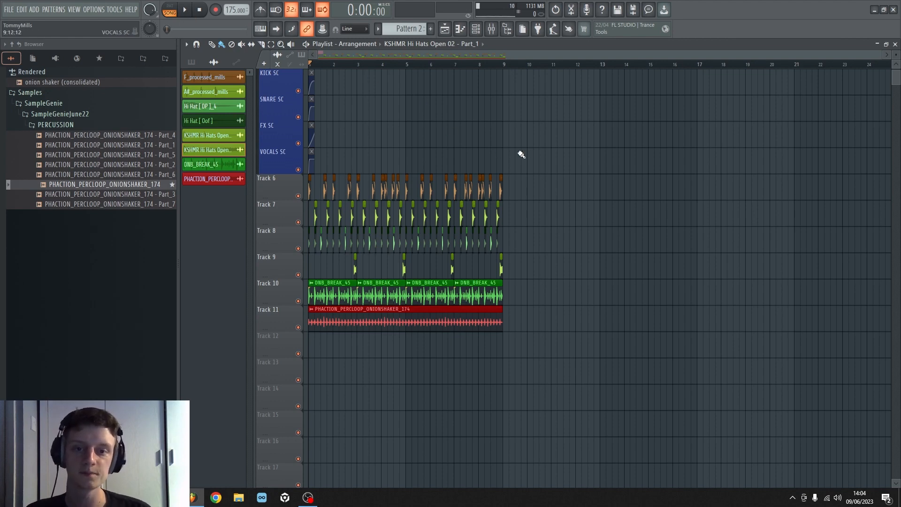
key(space)
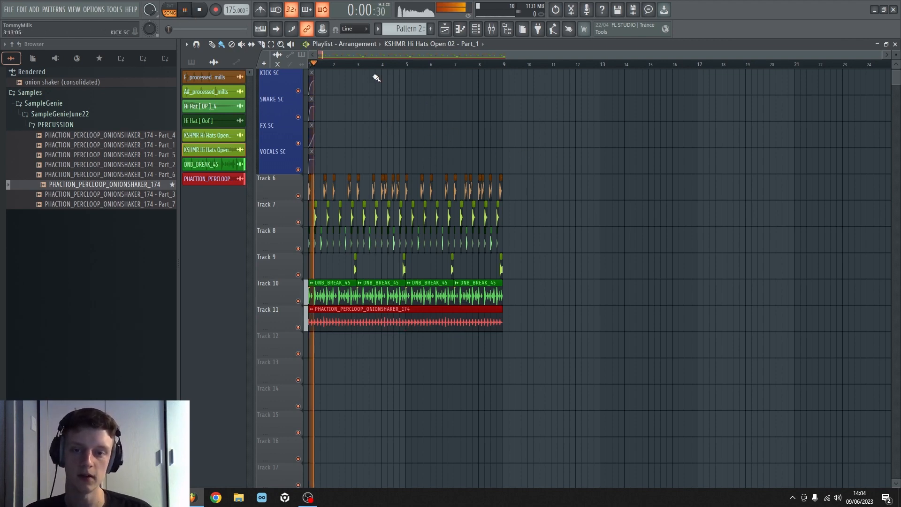
scroll(364, 66, up, 1)
scroll(365, 66, up, 2)
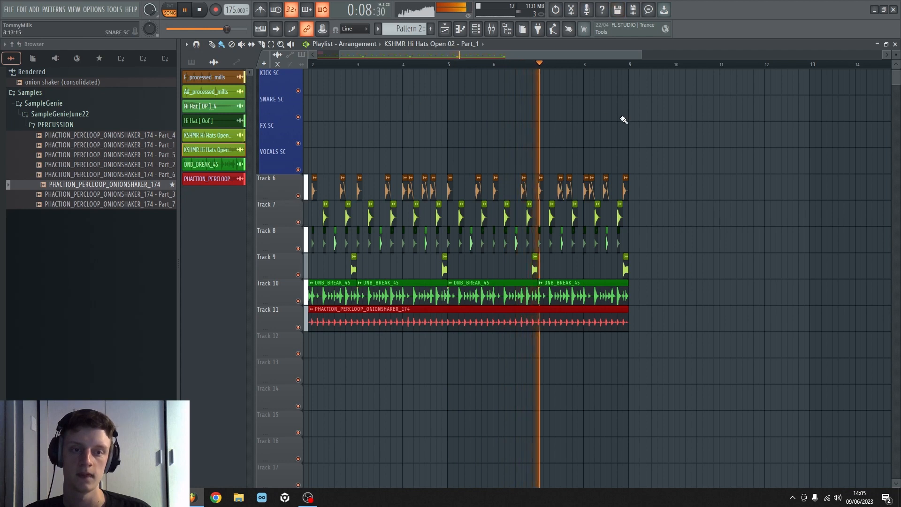
scroll(665, 160, up, 1)
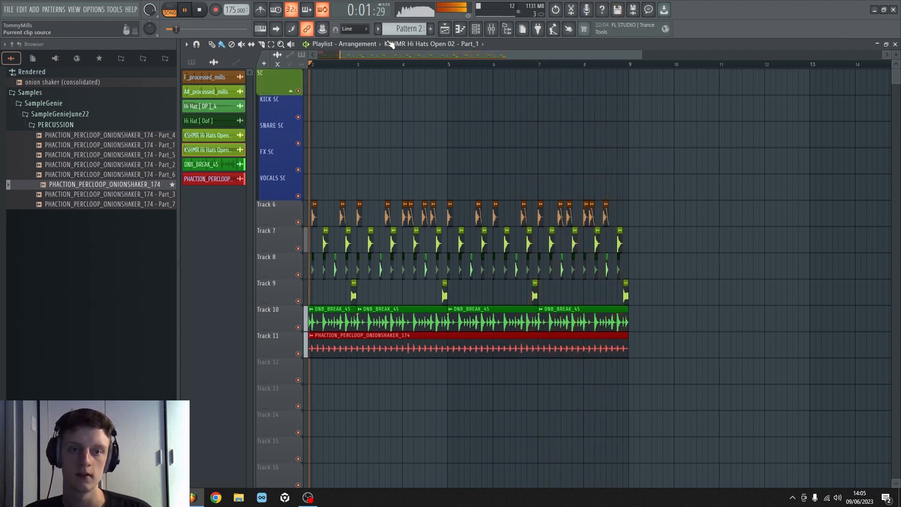
key(space)
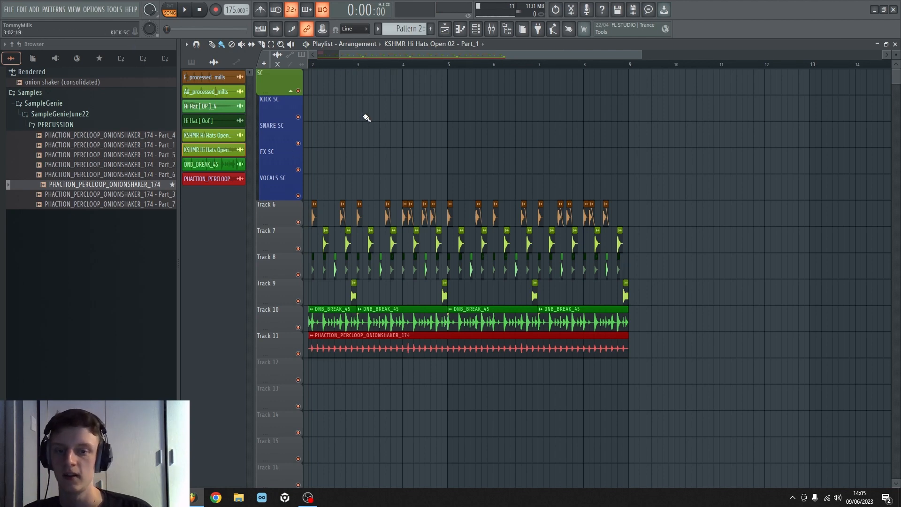
Slice the DNB_BREAK_45 clip starting at bar 3 on Track 10 to isolate its short opening hit
scroll(343, 80, up, 4)
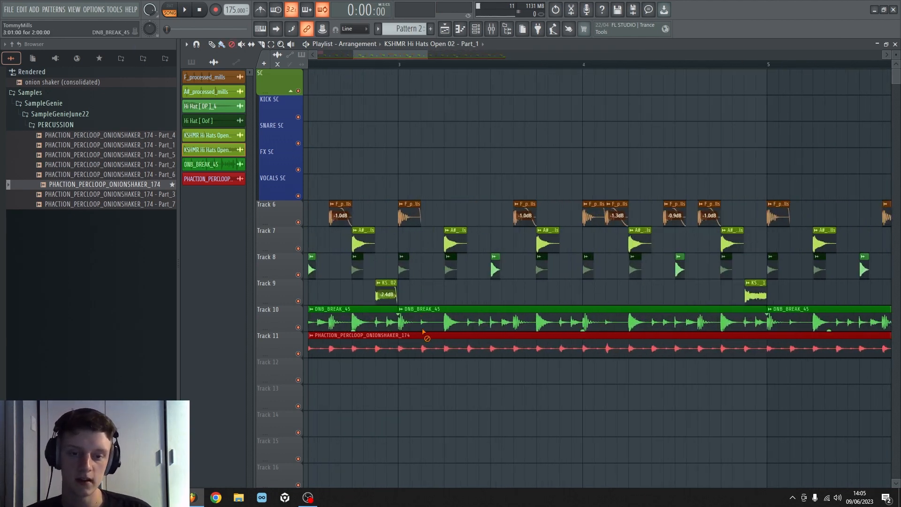
click(422, 301)
key(b)
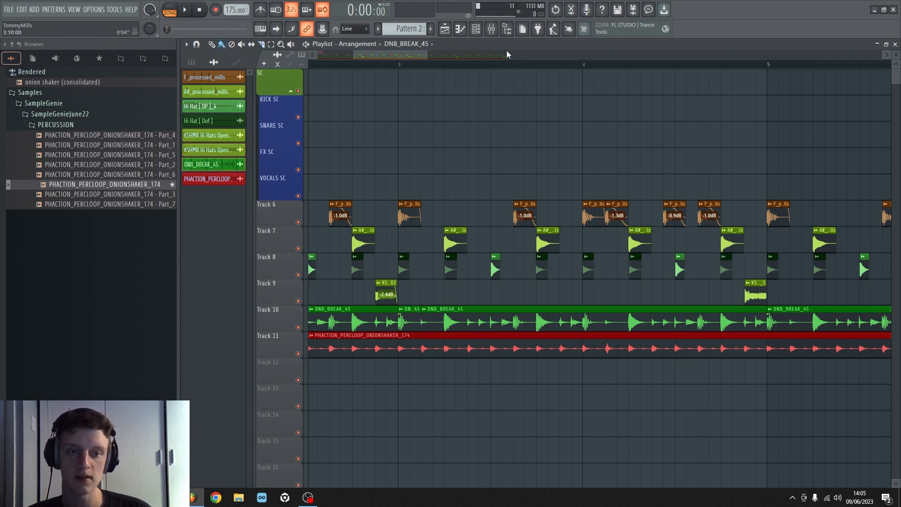
Place copies of the short DNB_BREAK_45 slice on Track 9, aligned with the syncopated kicks in bar 4
scroll(507, 52, down, 3)
click(466, 295)
click(535, 291)
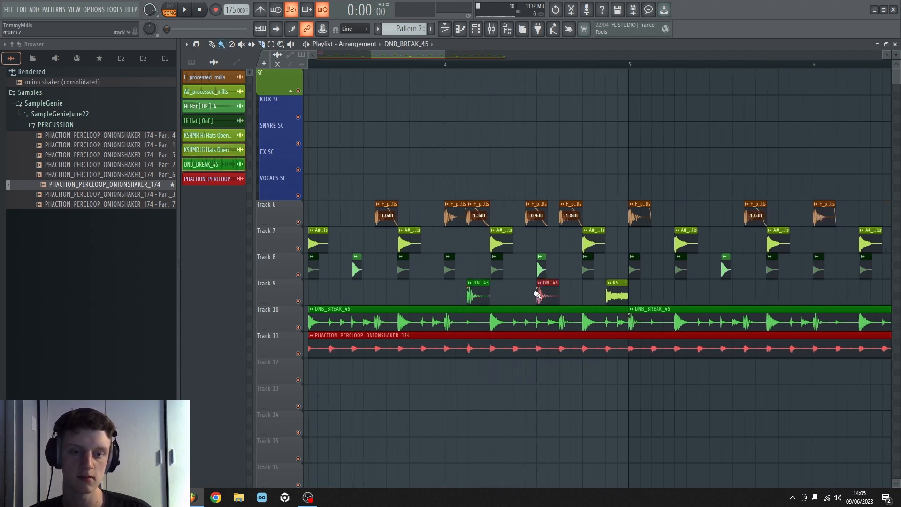
drag(550, 293, 539, 293)
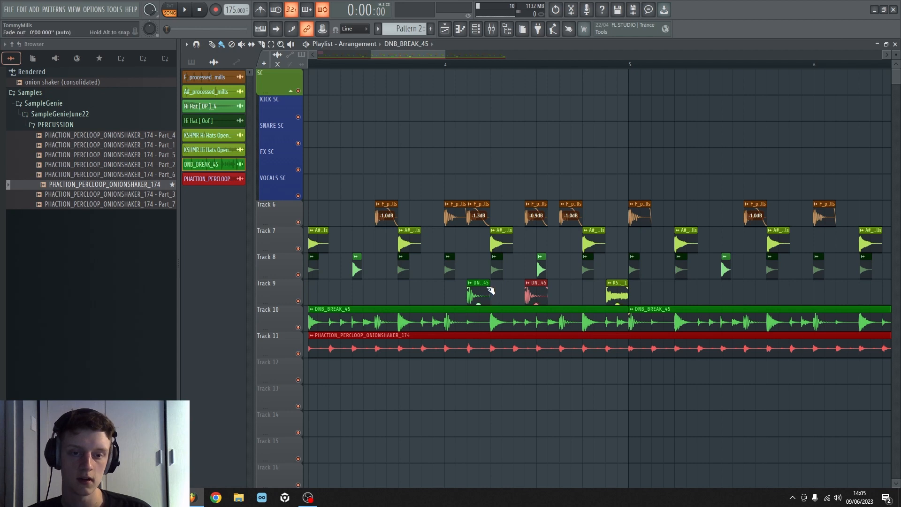
click(563, 292)
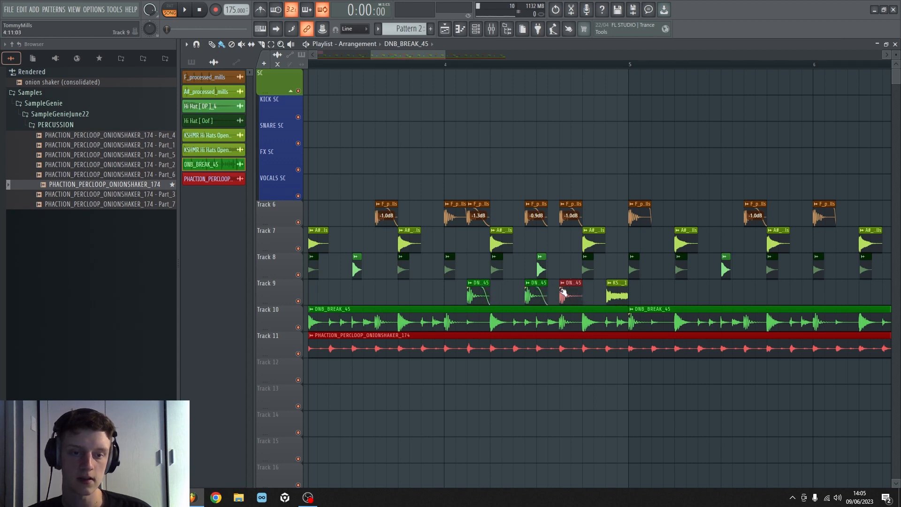
Place the DNB_BREAK_45 slice on Track 9 under the first syncopated kick in bar 7 and two syncopated kicks in bar 8
scroll(514, 55, down, 15)
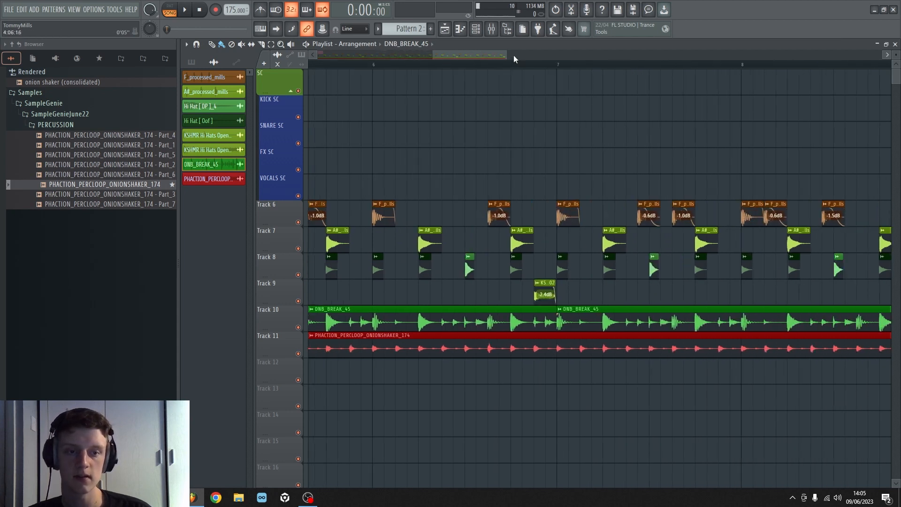
click(520, 295)
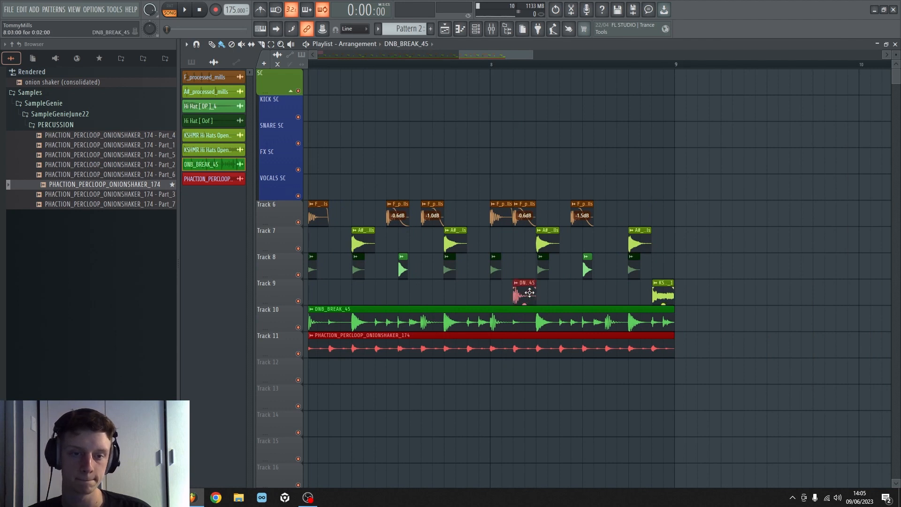
click(574, 296)
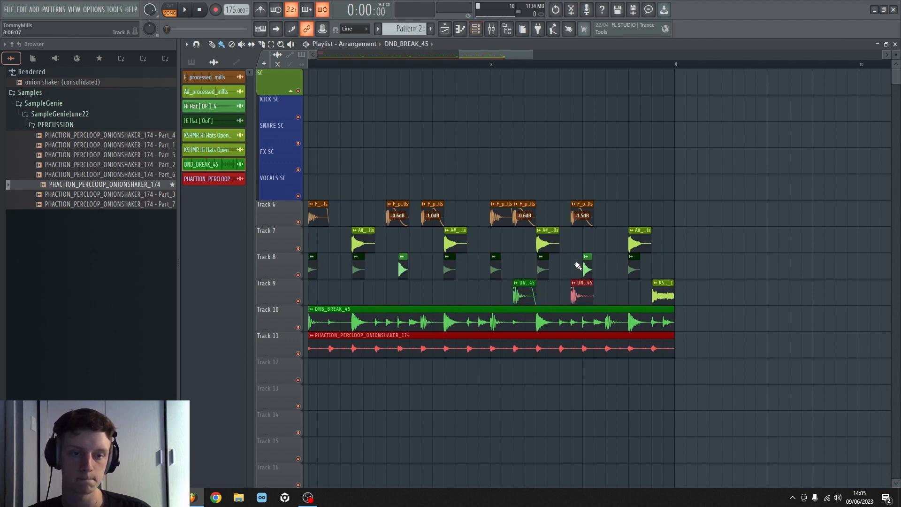
right_click(581, 294)
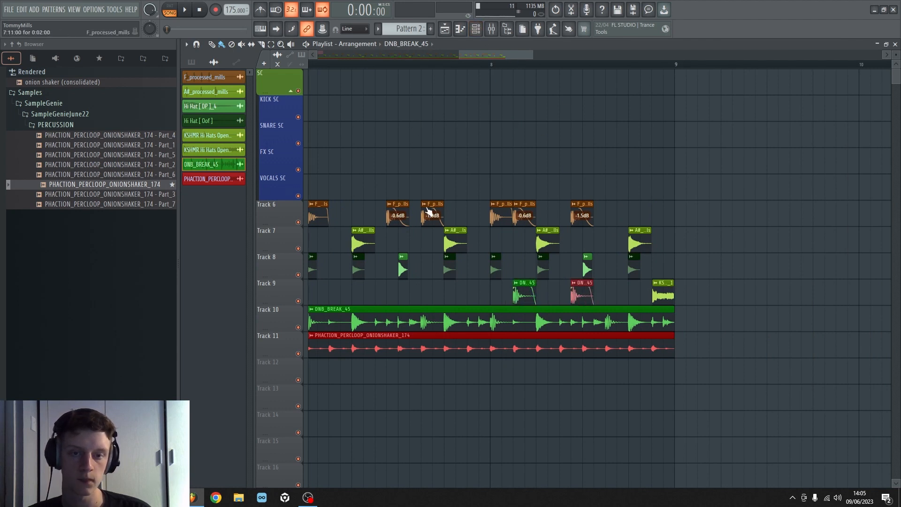
click(392, 292)
click(434, 294)
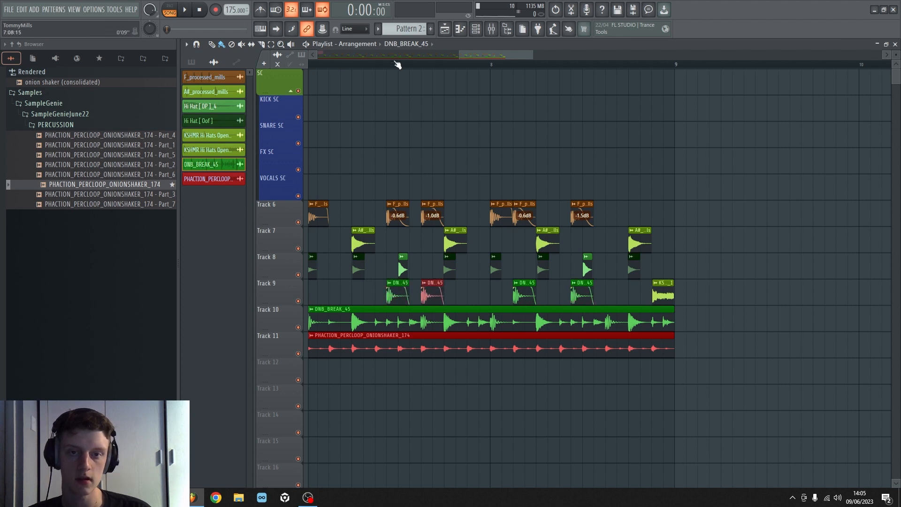
scroll(398, 64, left, 2)
right_click(500, 293)
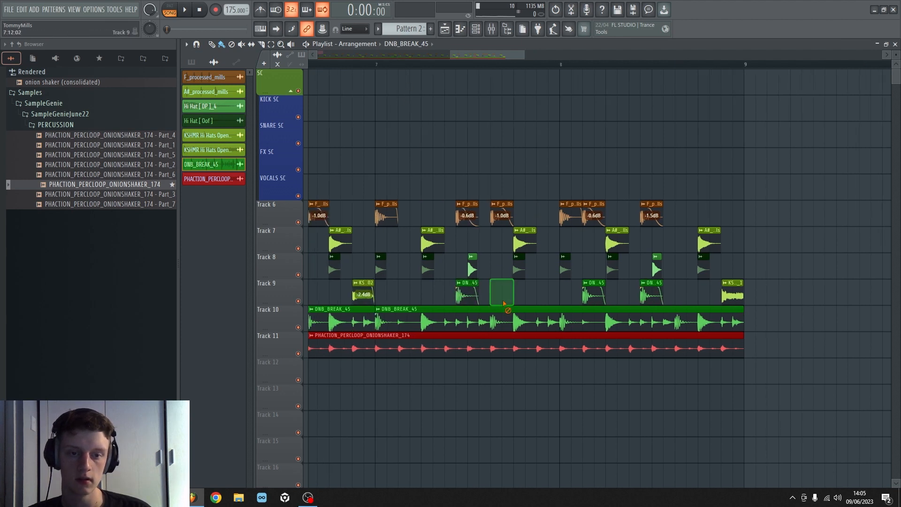
Play the beat from the start to hear the added break slices, then stop
key(space)
scroll(404, 70, down, 1)
scroll(404, 71, down, 6)
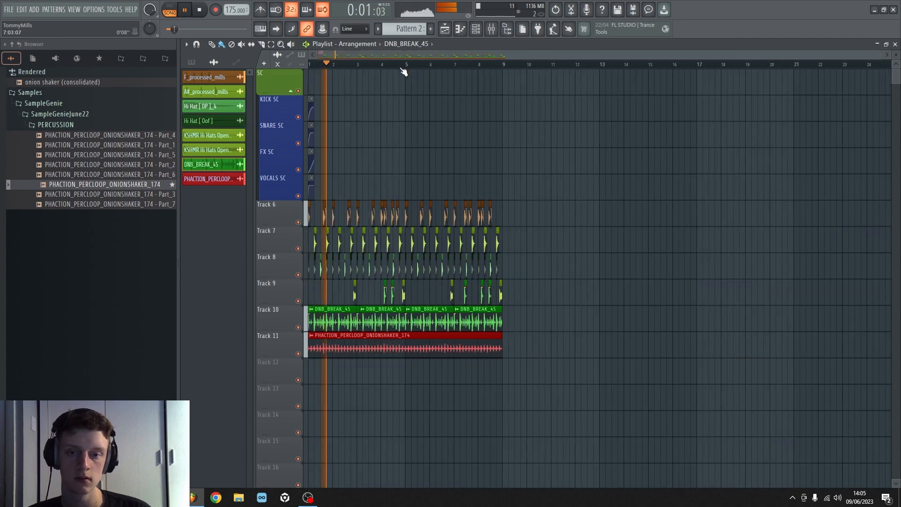
scroll(351, 68, up, 5)
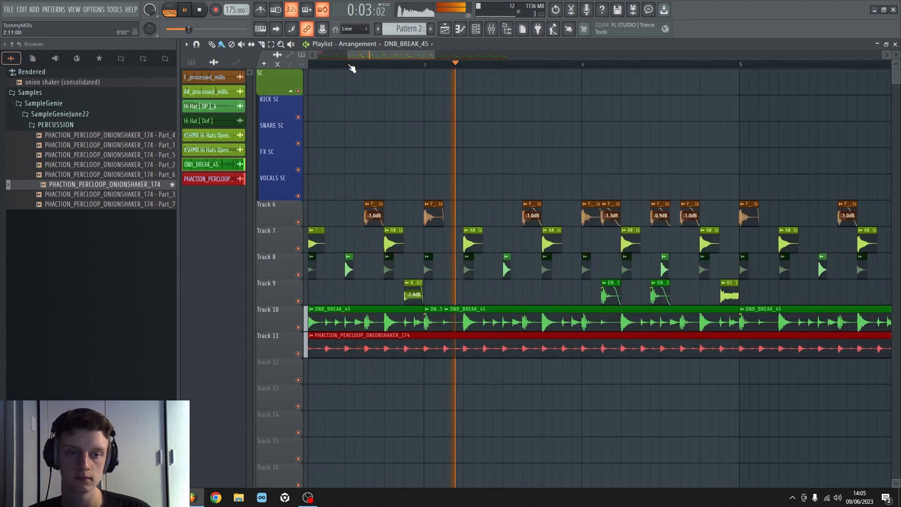
click(460, 55)
key(space)
Move the short break slices in bars 4, 7 and 8 from Track 9 down onto Track 10
drag(505, 294, 426, 290)
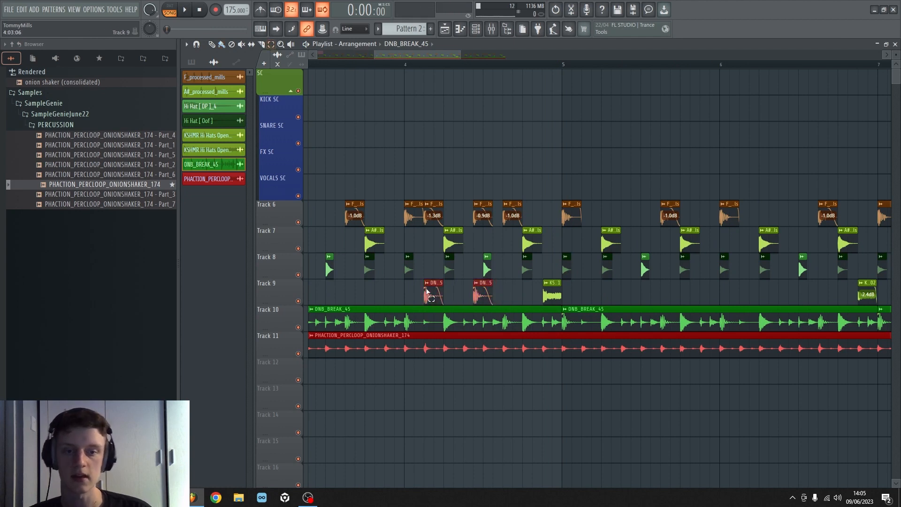
key(shift+Down)
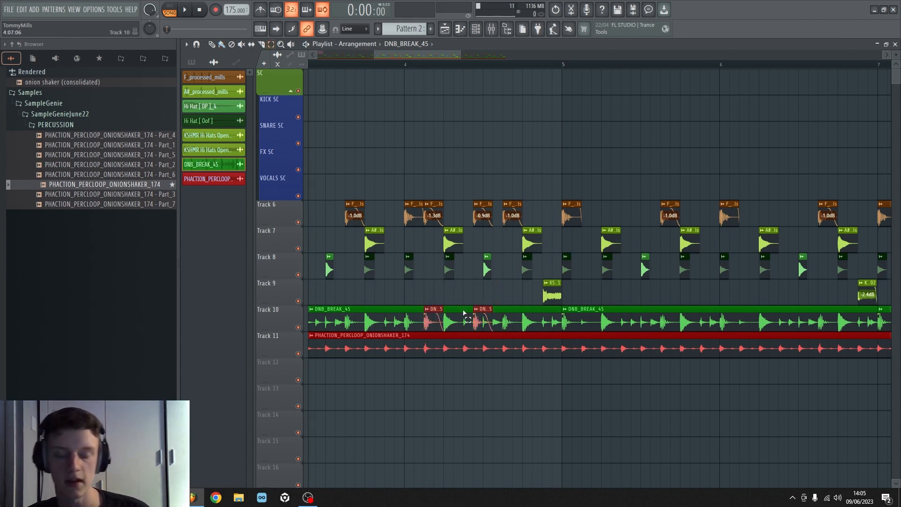
click(489, 54)
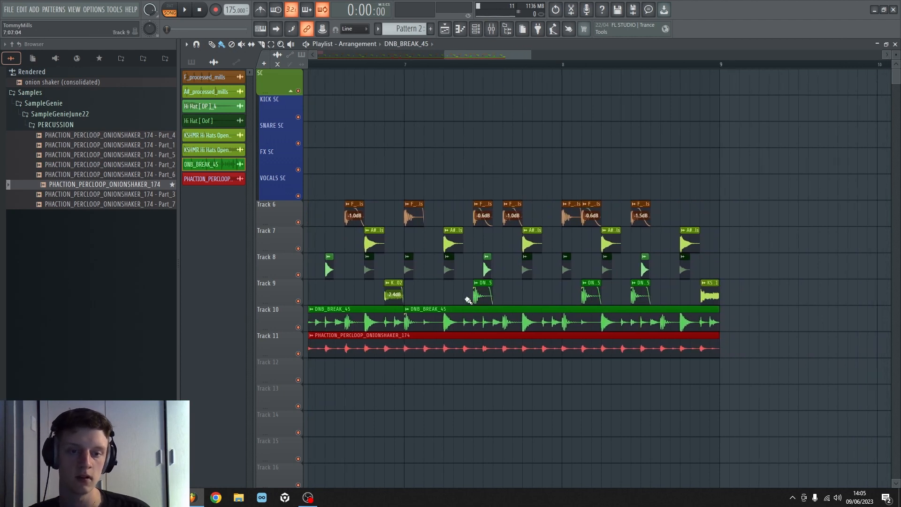
drag(468, 300, 676, 303)
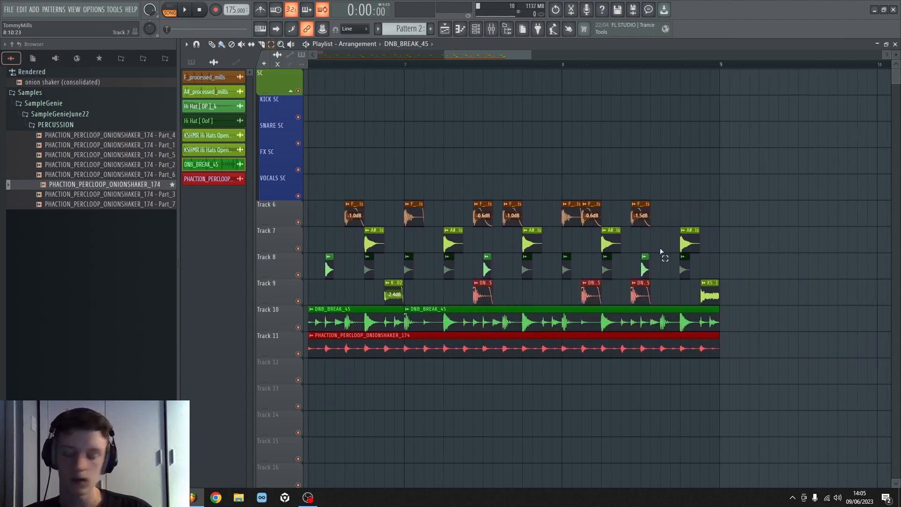
key(shift+Down)
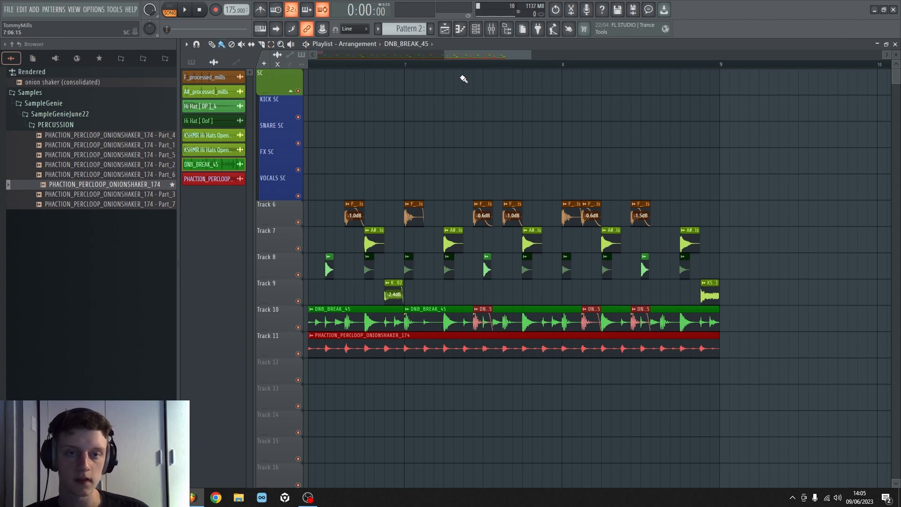
Play the beat from bar 1 into bar 4 with the break slices on Track 10, then stop
scroll(465, 68, down, 5)
key(space)
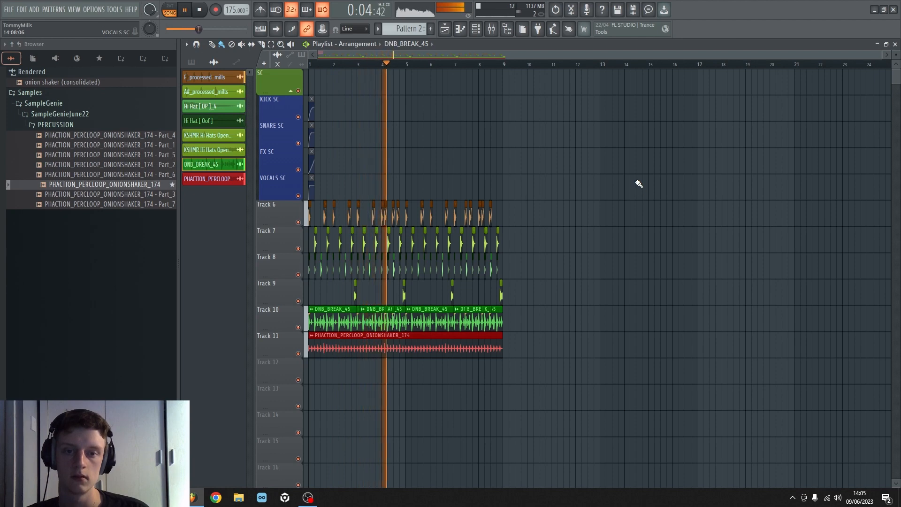
key(space)
Load FabFilter Pro-Q 3 into slot 4 of Insert 33, the mixer track of KSHMR Hi Hats Open 02
scroll(343, 71, up, 5)
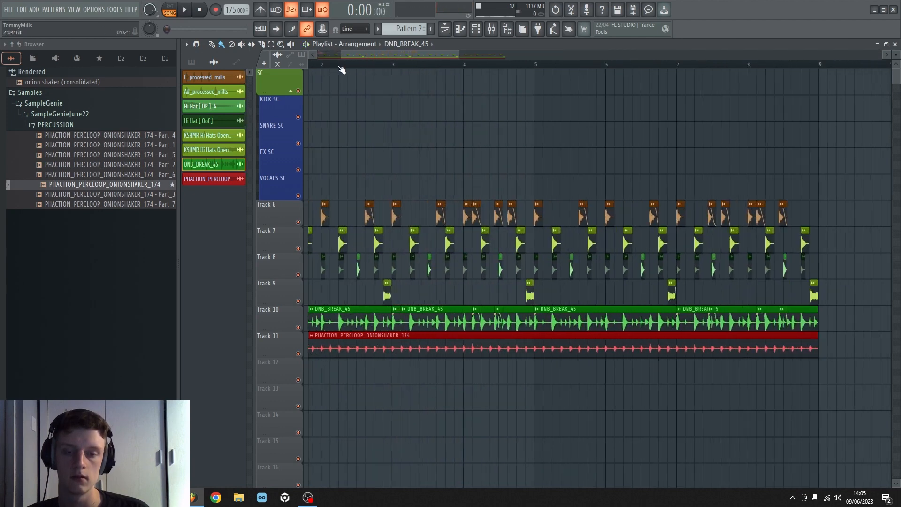
double_click(438, 293)
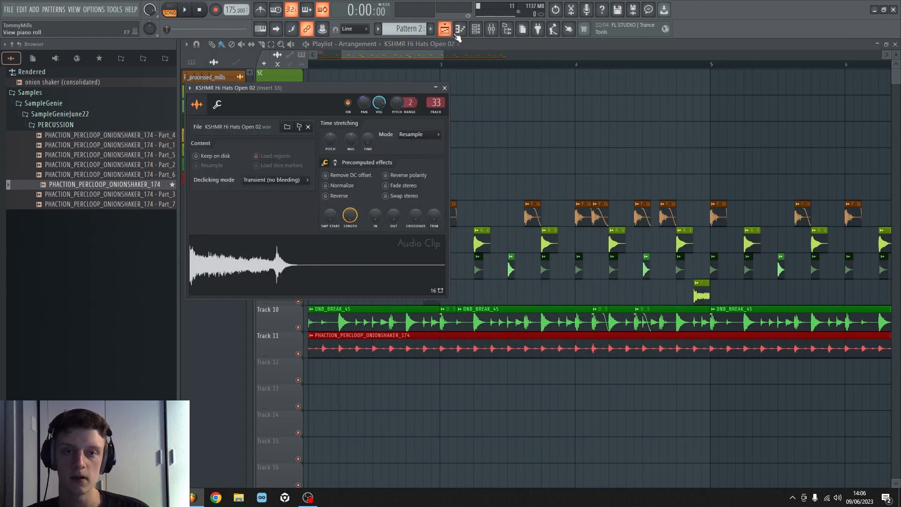
click(492, 31)
click(694, 183)
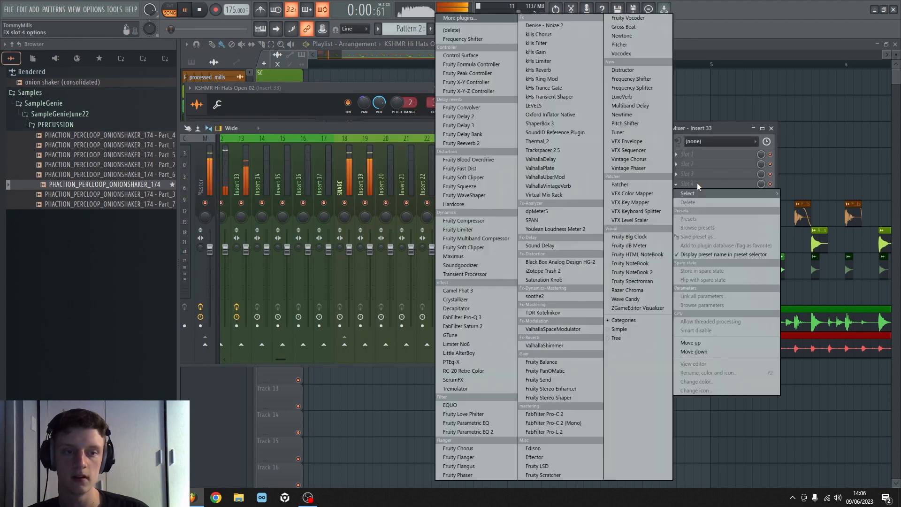
click(469, 318)
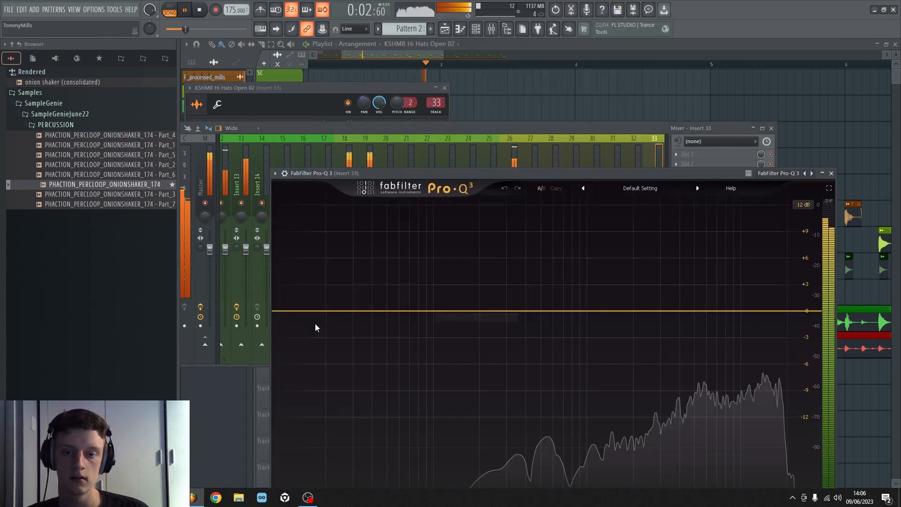
key(space)
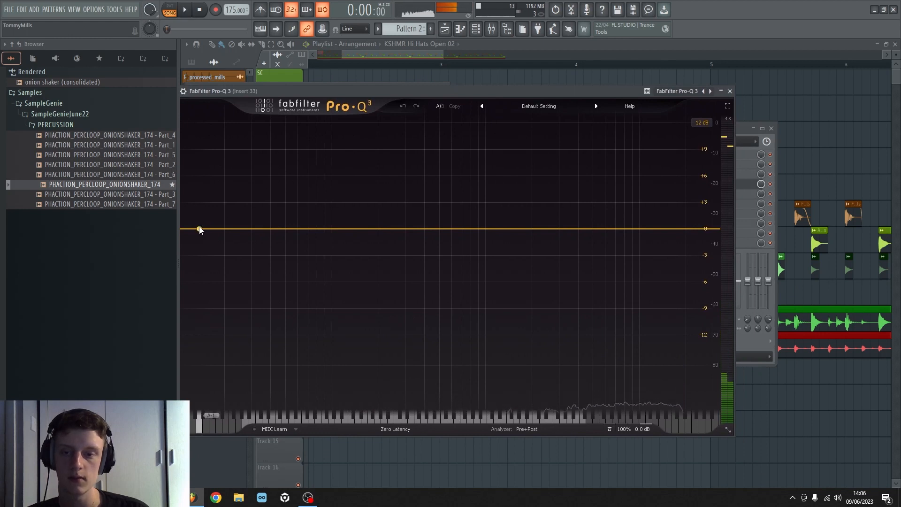
Add a 30 dB/oct low cut at about 320 Hz to the open hi-hat's Pro-Q 3 and play the beat
drag(187, 227, 409, 231)
scroll(403, 222, up, 3)
key(space)
drag(454, 95, 509, 102)
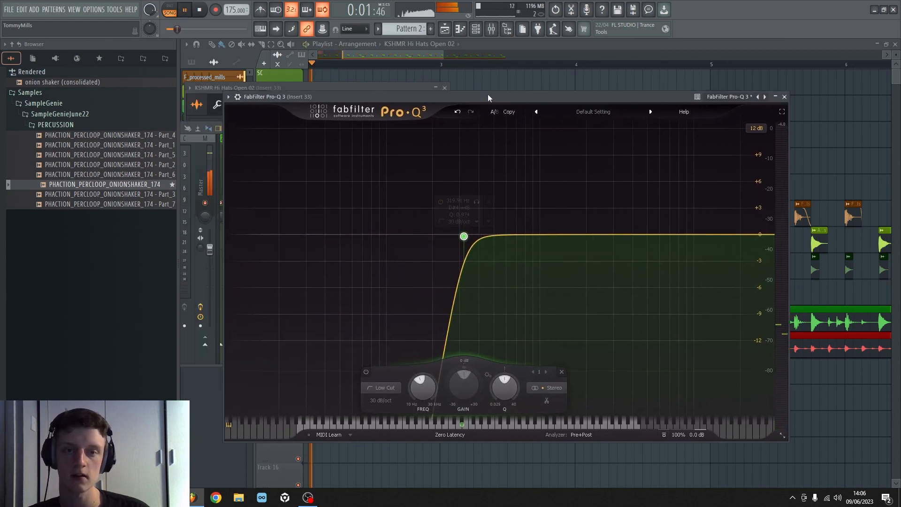
Raise the low cut in the open hi-hat's Pro-Q 3 to about 495 Hz and close the EQ and mixer
drag(464, 237, 493, 239)
key(space)
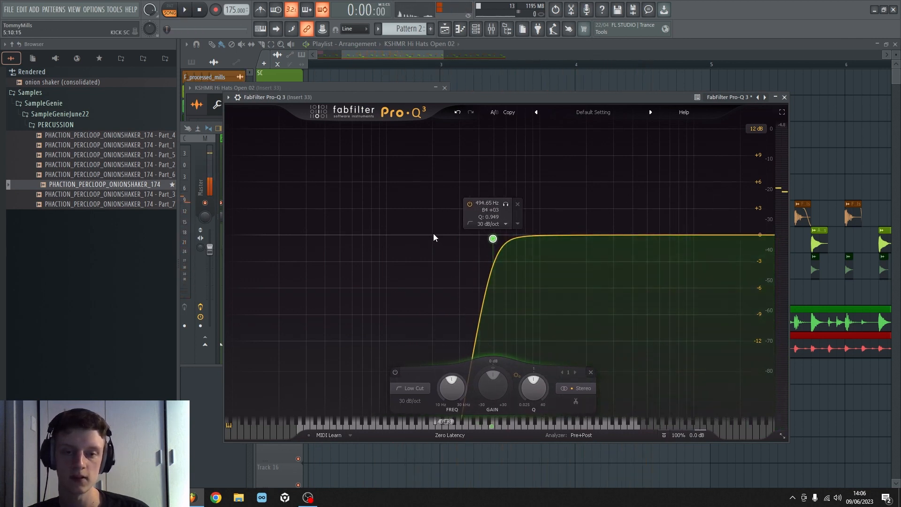
click(784, 97)
key(F9)
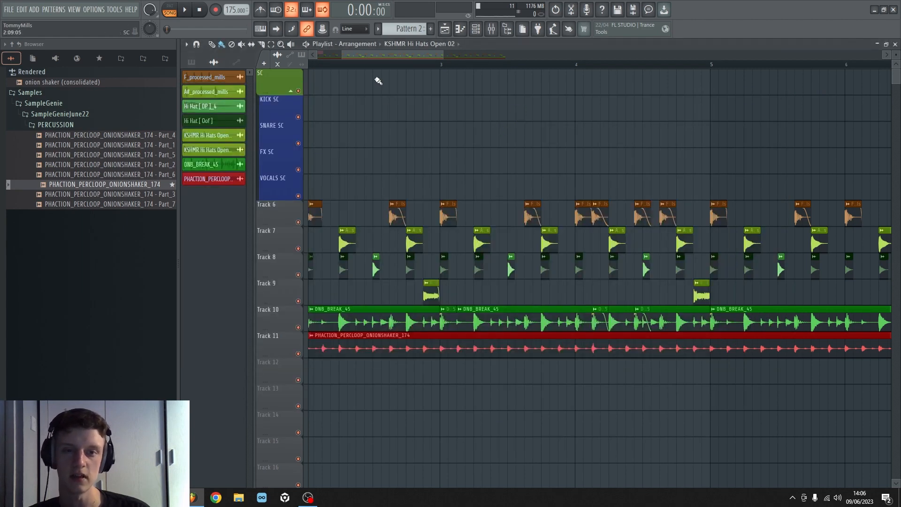
Return the browser to the sample folders, collapse DNB BREAKS, and play the beat from bar 1 into bar 3
scroll(379, 81, down, 8)
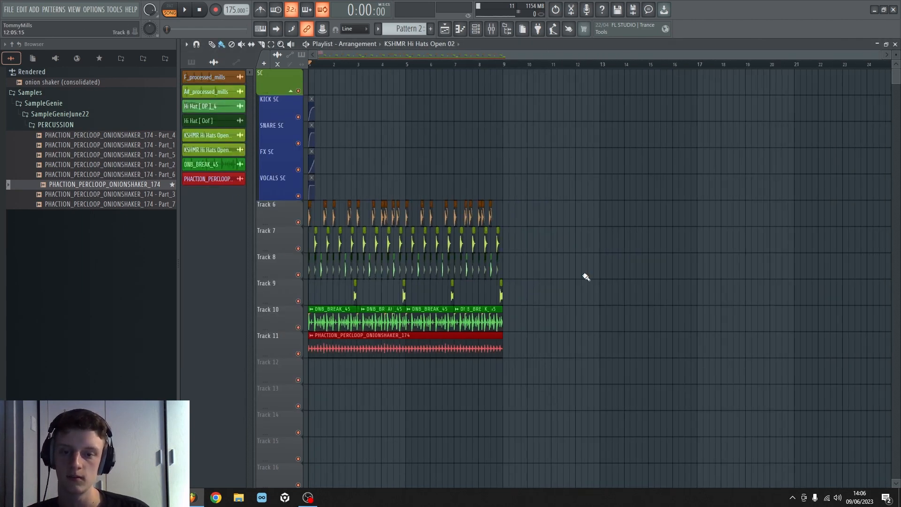
click(170, 481)
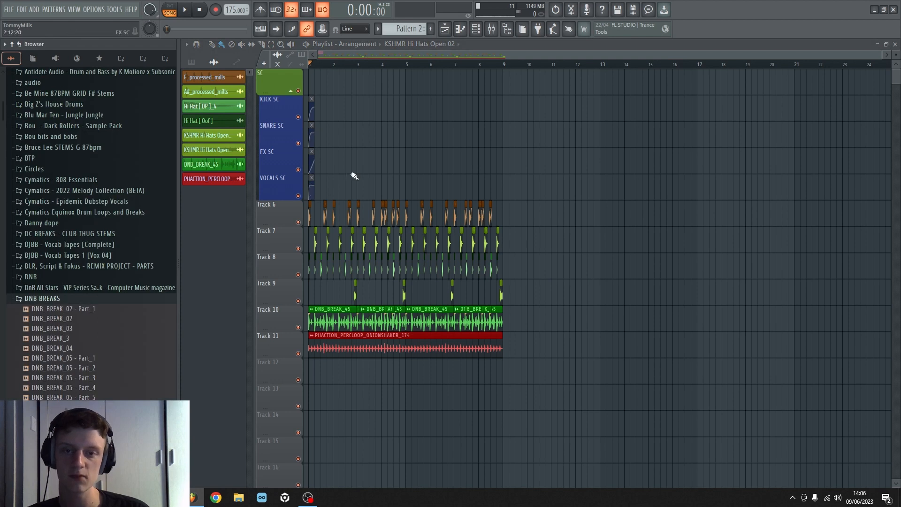
click(73, 301)
key(space)
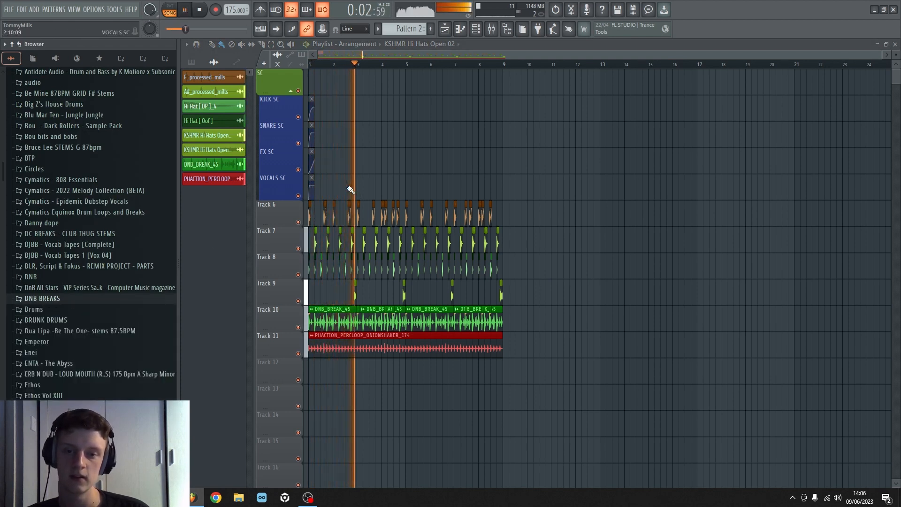
scroll(319, 62, up, 6)
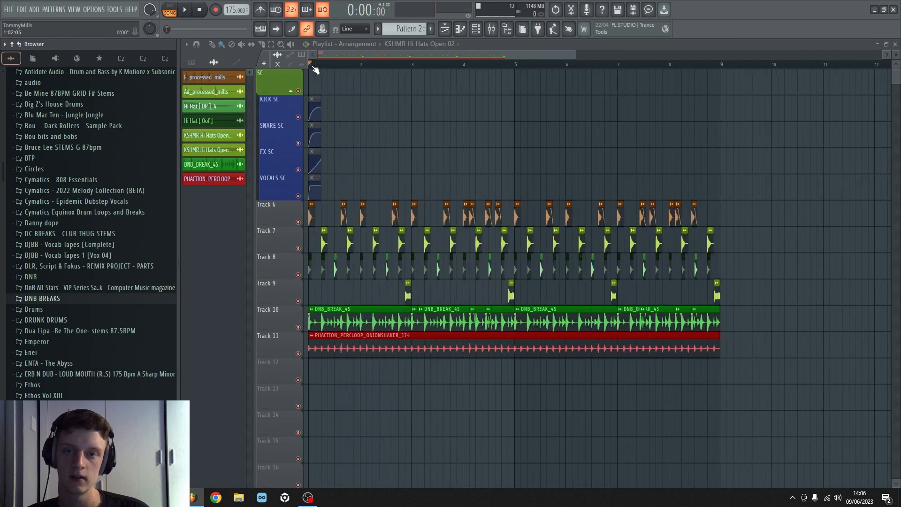
key(space)
scroll(347, 63, down, 6)
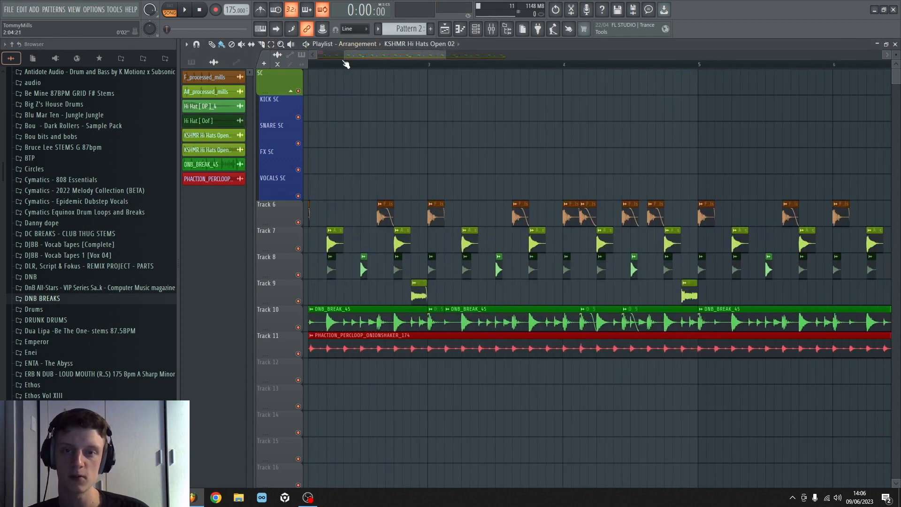
Delete the Track 8 hi-hats from bar 3 through bar 8 and set the time selection to bars 1 and 2
drag(566, 267, 372, 274)
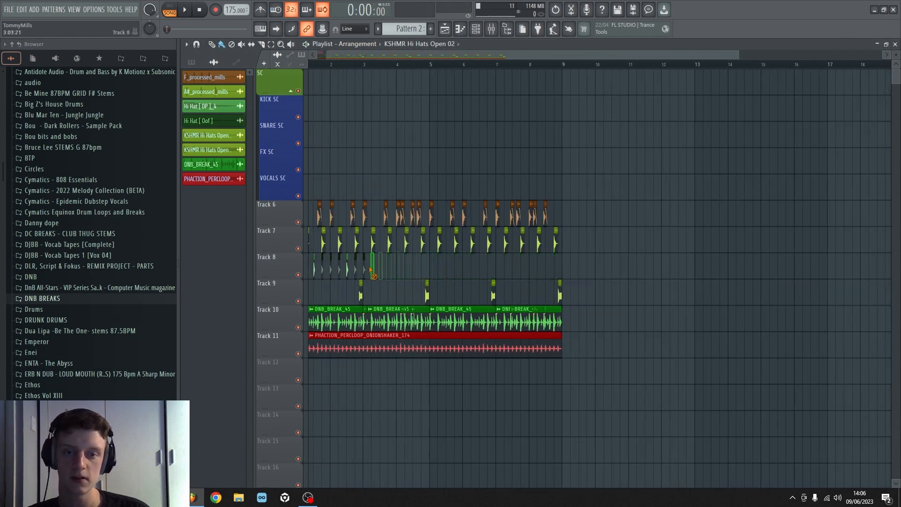
drag(363, 65, 7, 45)
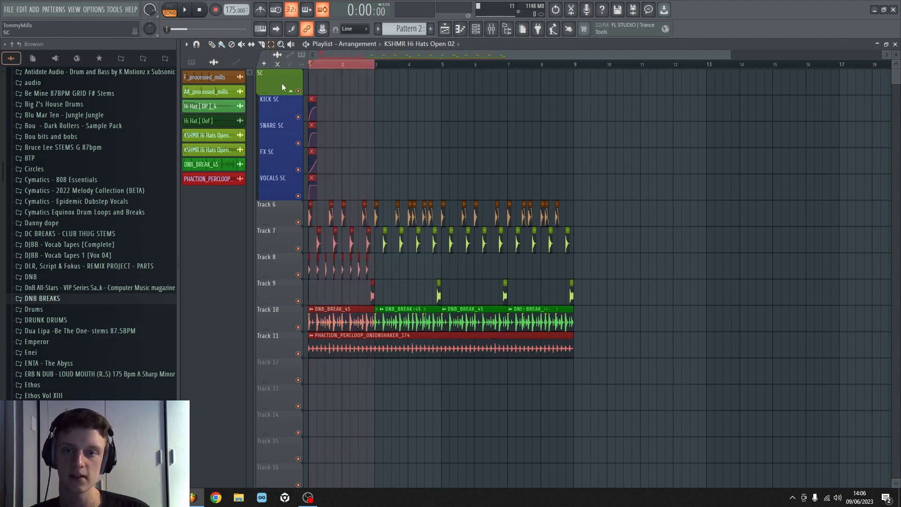
scroll(335, 68, up, 6)
scroll(443, 177, left, 2)
click(347, 82)
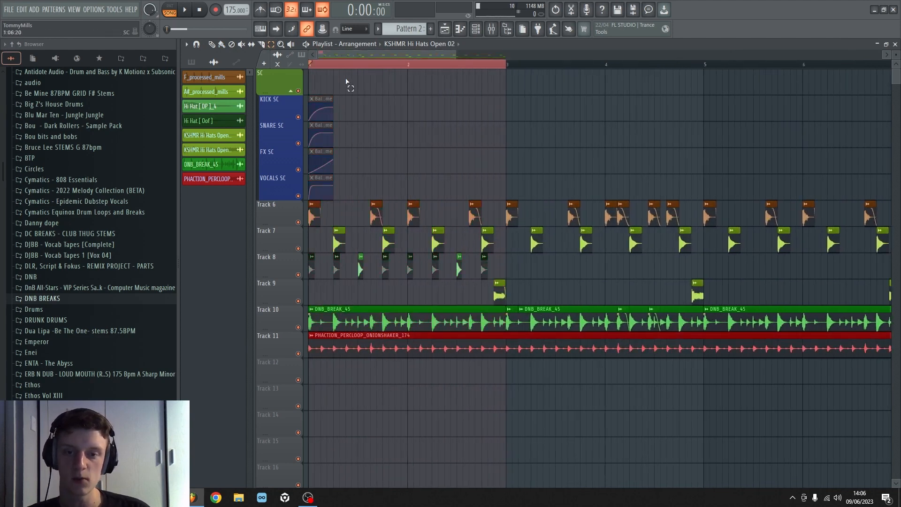
drag(514, 270, 328, 269)
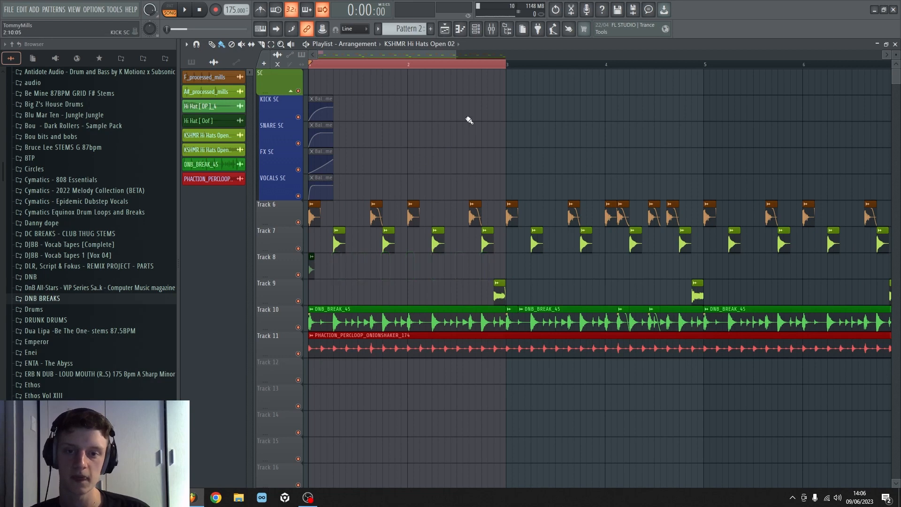
scroll(313, 68, up, 5)
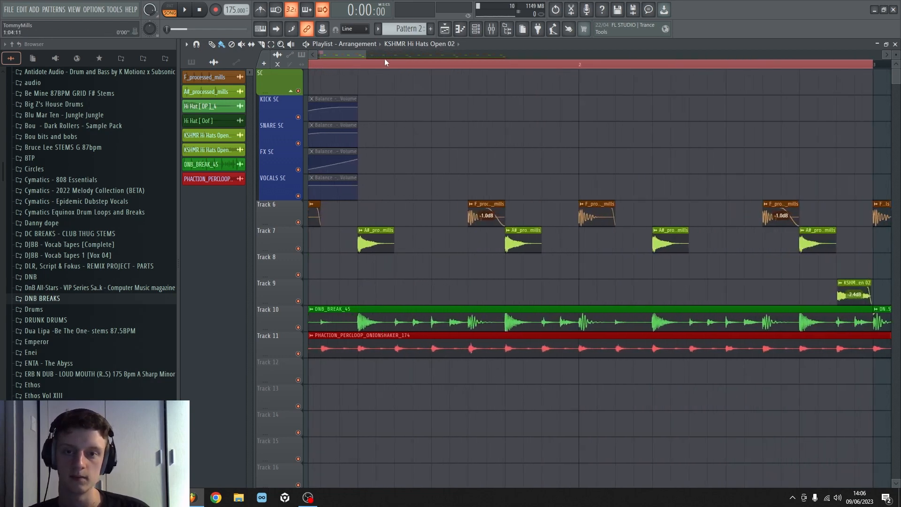
key(ctrl+z)
Set the time selection to bar 1 and delete the four Track 8 hi-hats in bar 2
scroll(389, 62, down, 3)
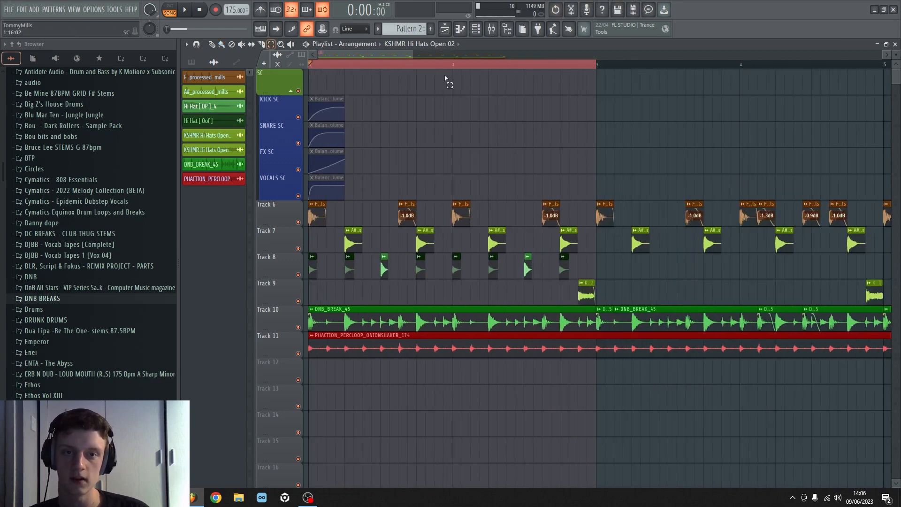
drag(454, 67, 176, 80)
click(445, 274)
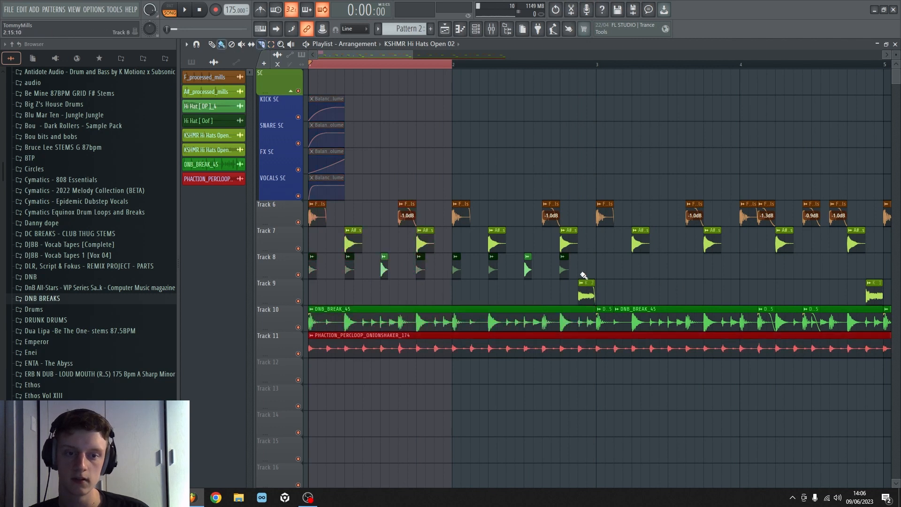
right_click(564, 269)
right_click(528, 269)
right_click(492, 268)
right_click(456, 269)
Make the second Hi Hat [ Oof ] clip in bar 1 unique and save it as its own sample
scroll(344, 68, up, 3)
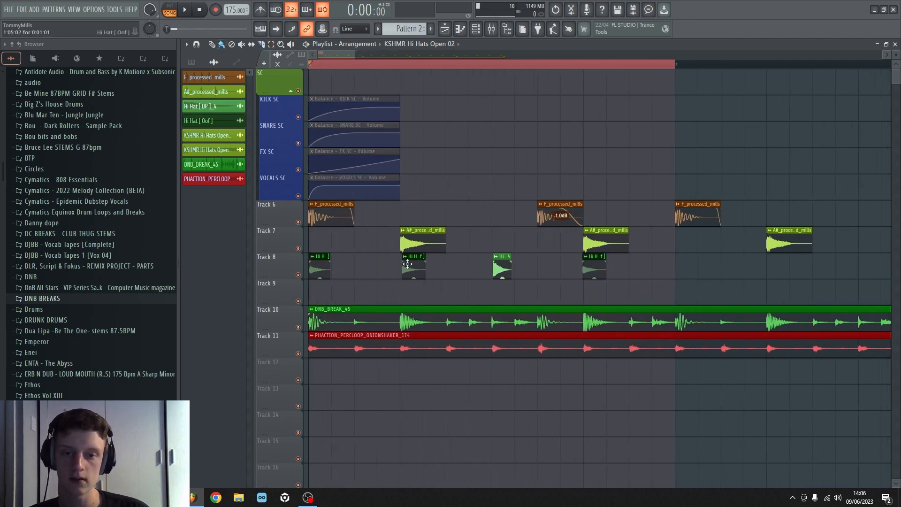
click(405, 257)
click(478, 274)
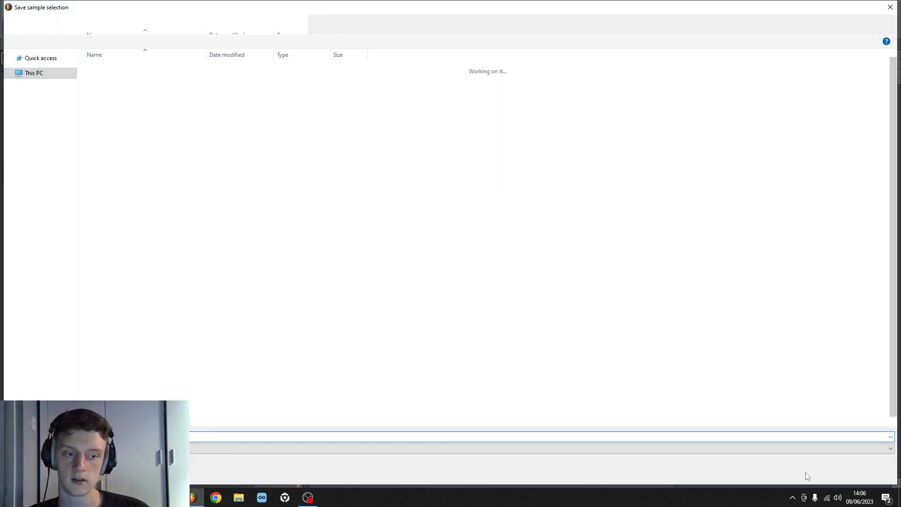
click(821, 473)
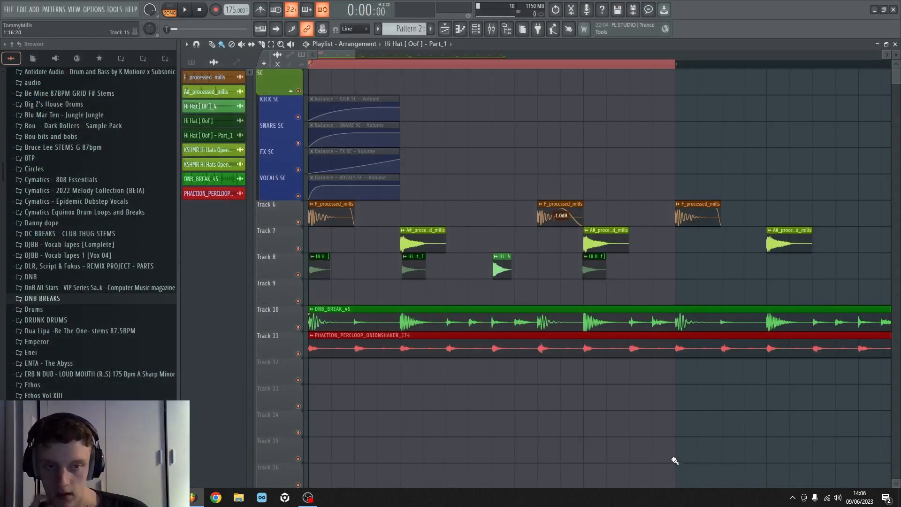
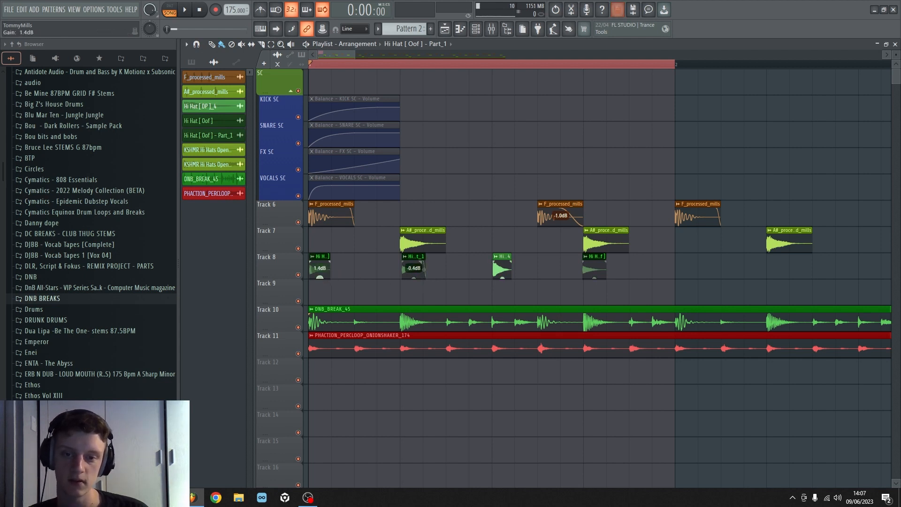
Open the Hi Hat [ Oof ] - Part_1 channel settings at its panning, and pan the original Hi Hat [ Oof ] channel 38% left
double_click(416, 257)
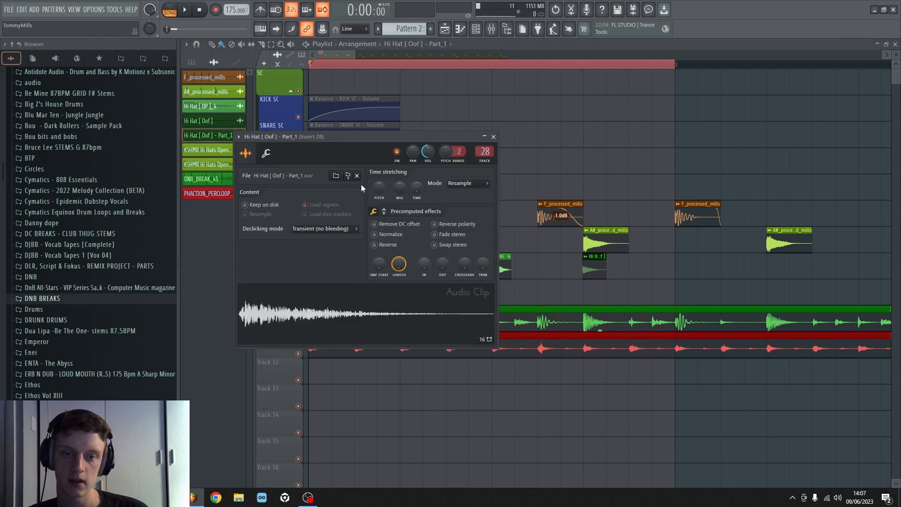
click(494, 136)
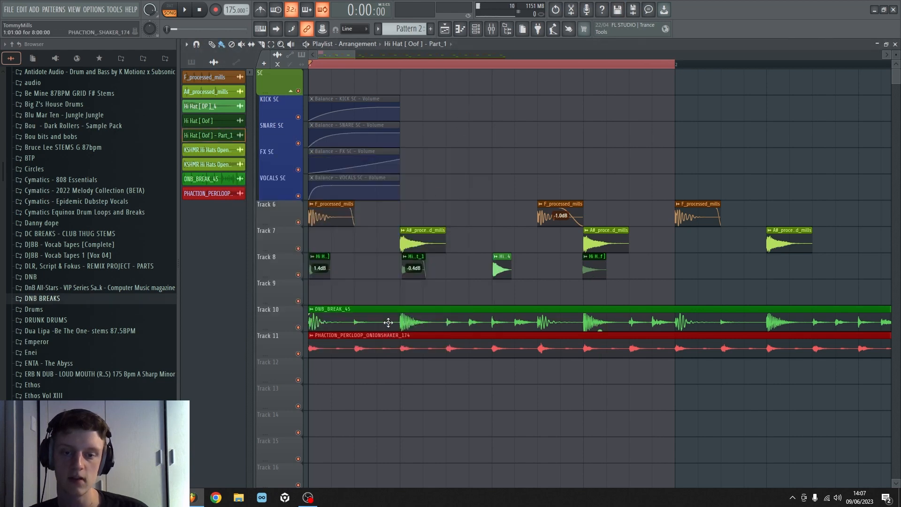
double_click(413, 259)
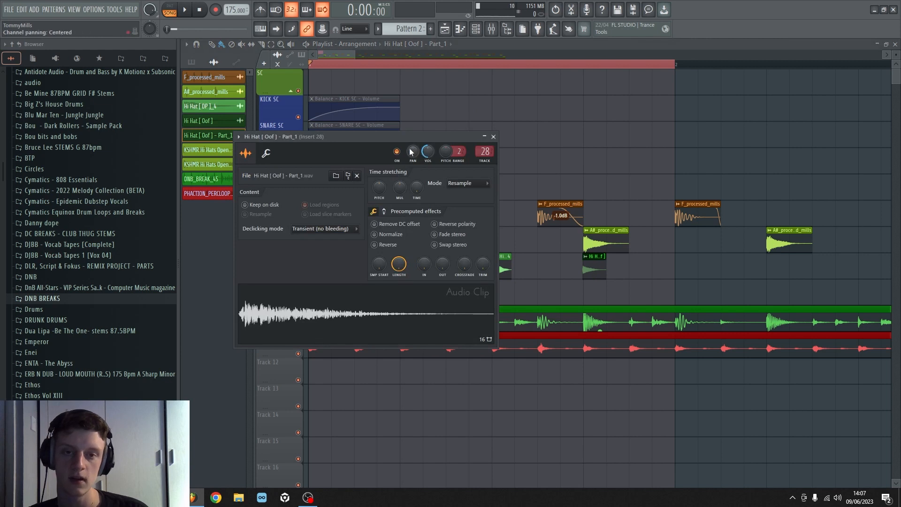
key(Escape)
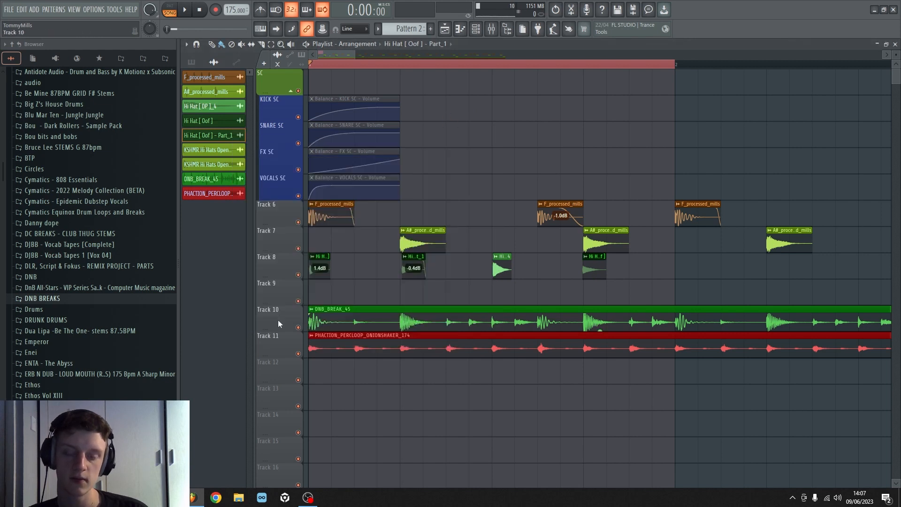
double_click(323, 266)
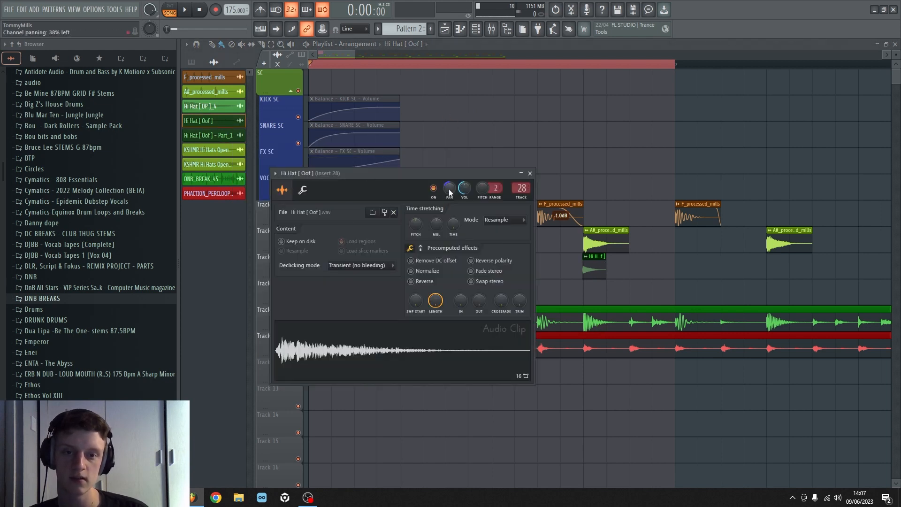
key(Escape)
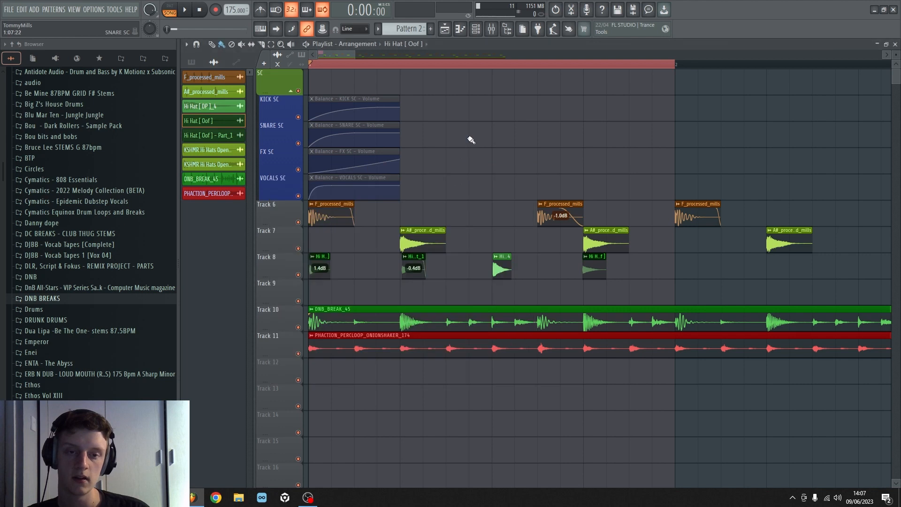
Replace the last Track 8 hi-hat in bar 1 with a Hi Hat [ Oof ] - Part_1 copy and duplicate the bar's hi-hats through bar 8
right_click(584, 272)
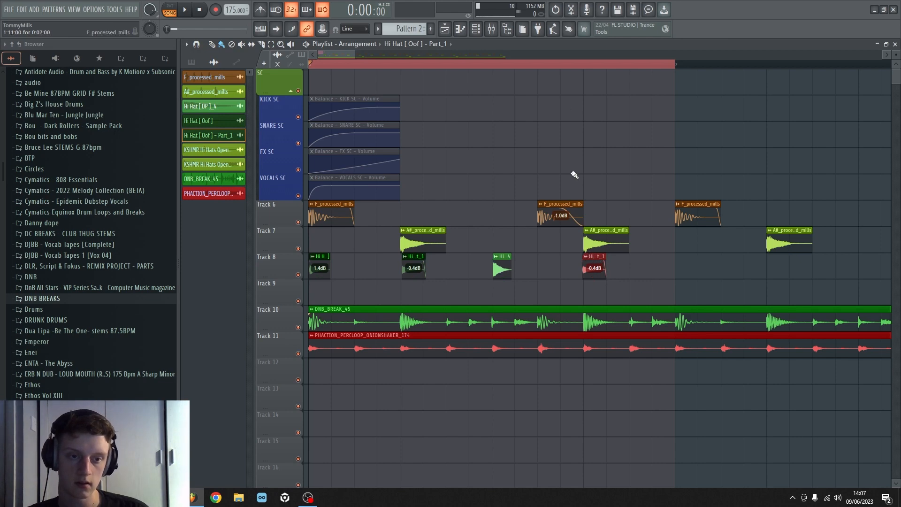
scroll(569, 68, down, 5)
drag(448, 67, 247, 55)
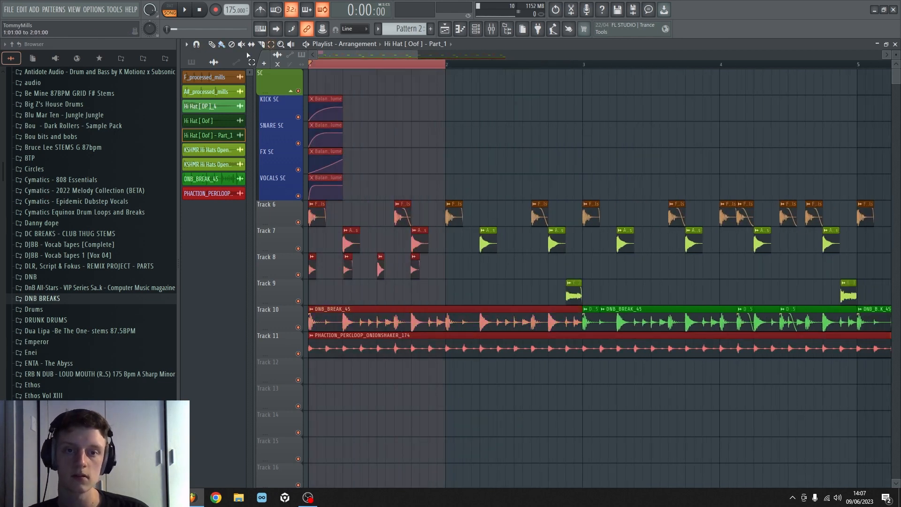
drag(444, 271, 308, 253)
key(ctrl+b)
key(ctrl+b)
key(ctrl+b)
key(ctrl+b)
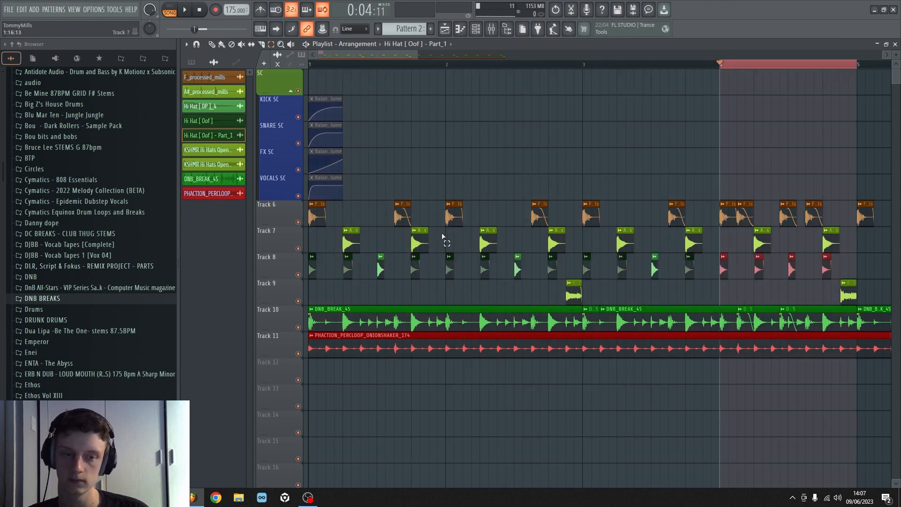
scroll(512, 75, down, 6)
key(ctrl+b)
key(ctrl+b)
key(ctrl+b)
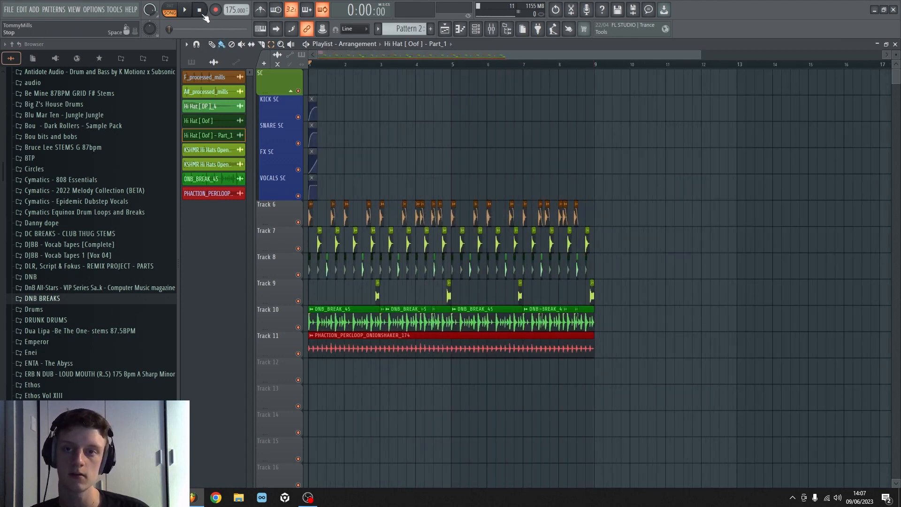
Play the beat from bar 1 past bar 6 with the repeated one-bar hi-hat pattern, and stop
key(space)
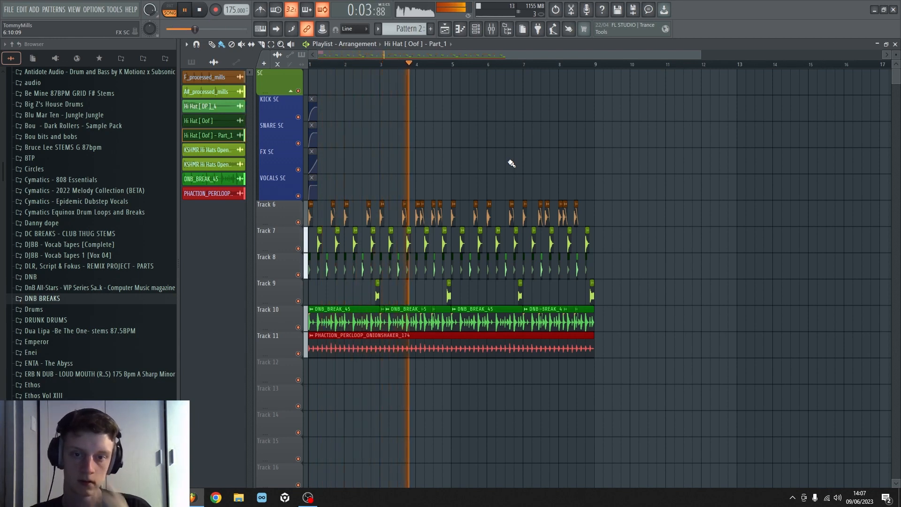
scroll(366, 65, up, 5)
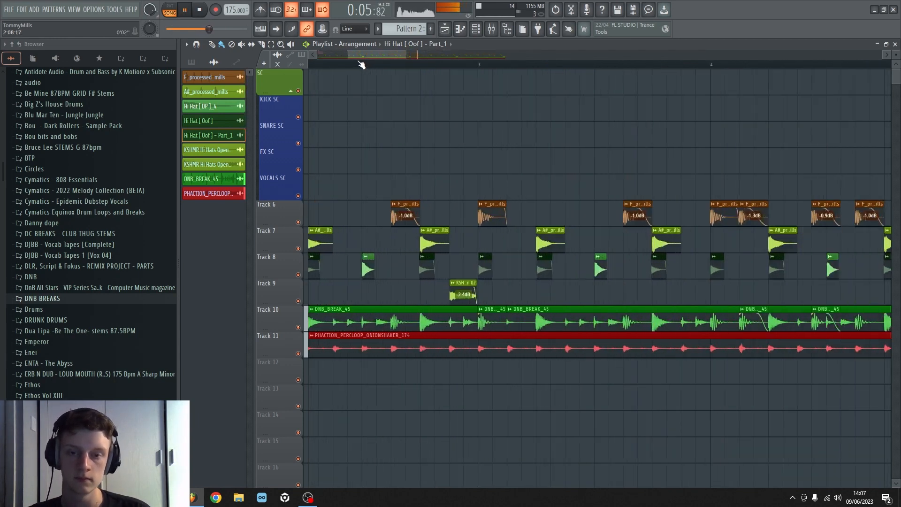
scroll(362, 64, down, 6)
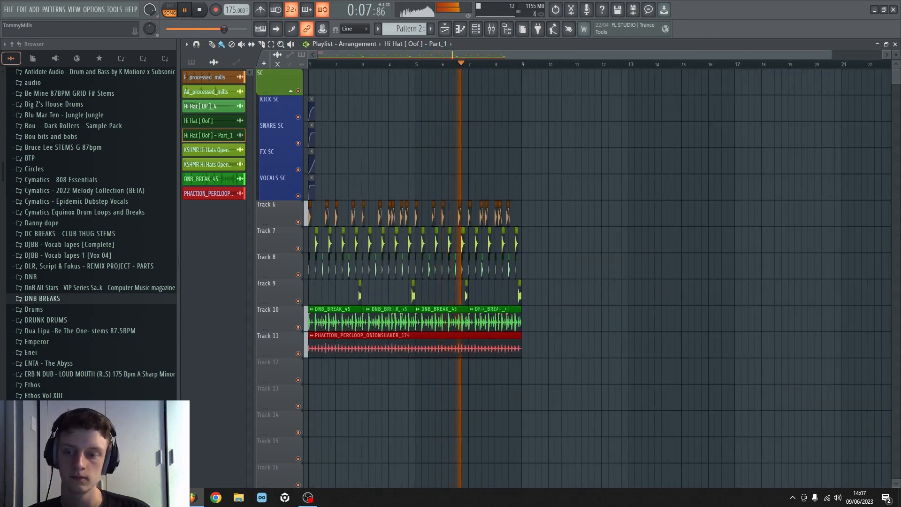
key(space)
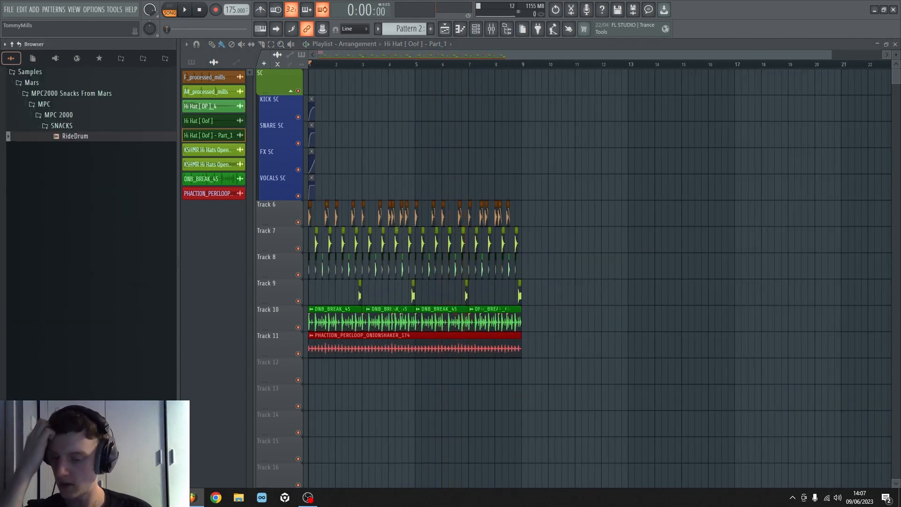
Search the sample browser for "ride" and audition MTD_ride_09_172
text(ride)
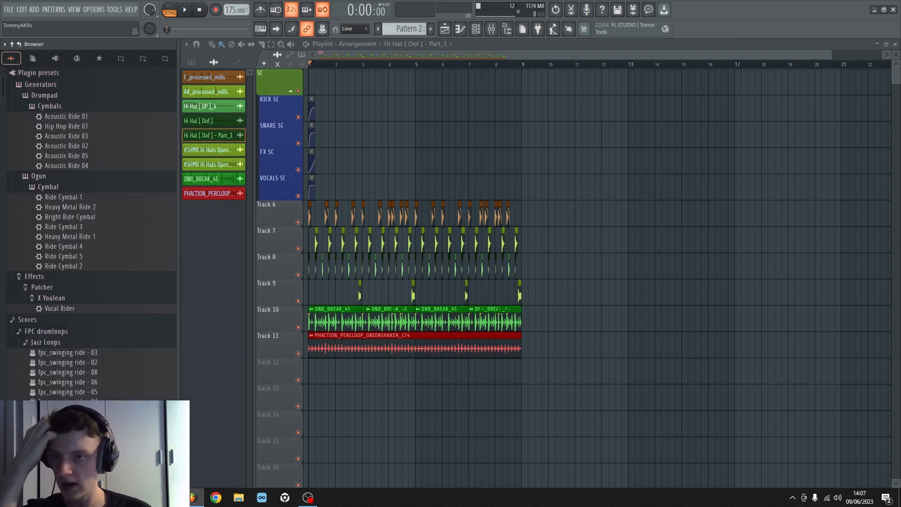
scroll(136, 281, down, 10)
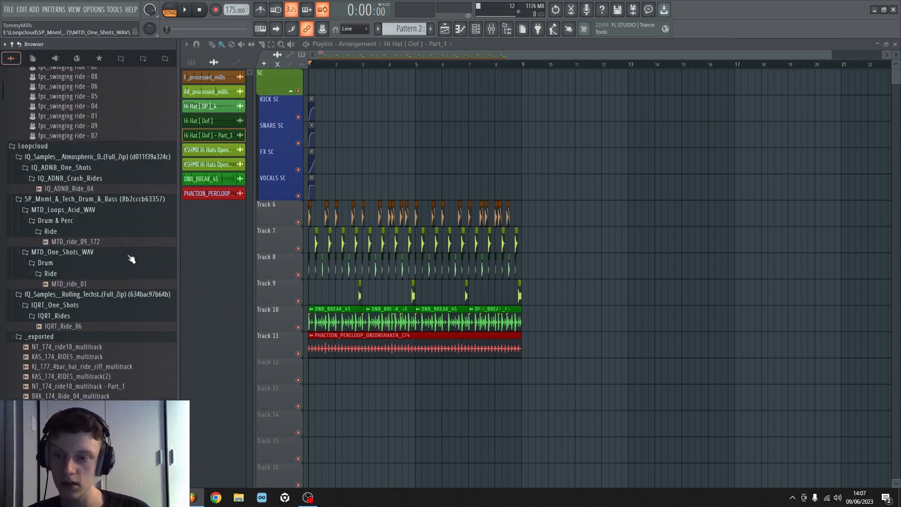
click(96, 243)
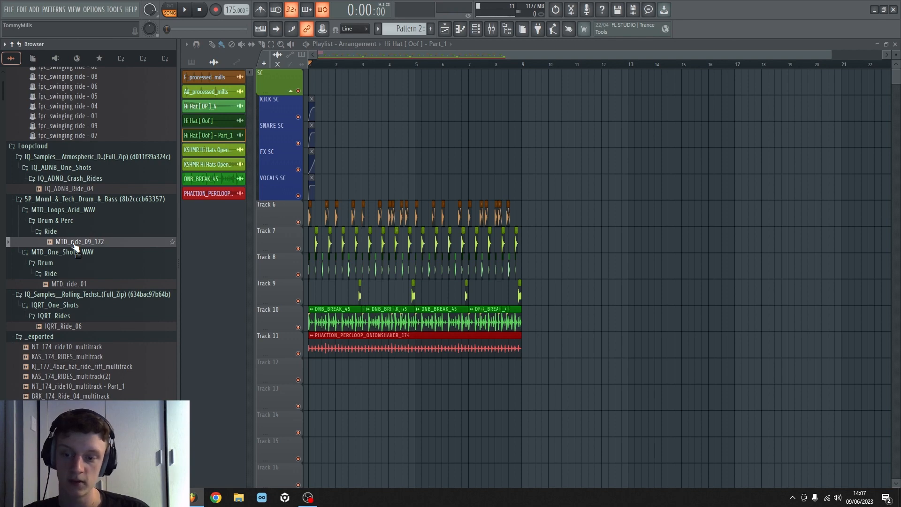
Place MTD_ride_09_172 at the start of Track 12 and set the sample's tempo to 172 BPM
drag(75, 247, 289, 366)
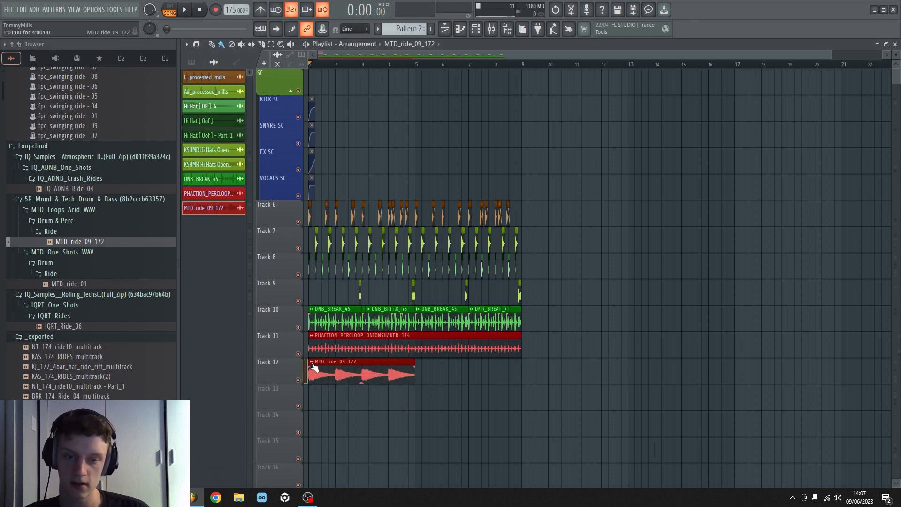
click(311, 362)
click(390, 416)
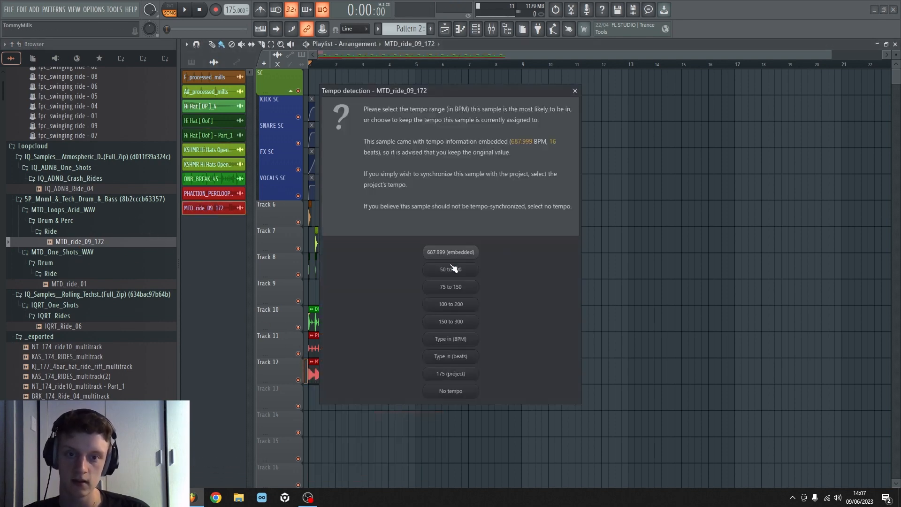
click(439, 344)
text(17)
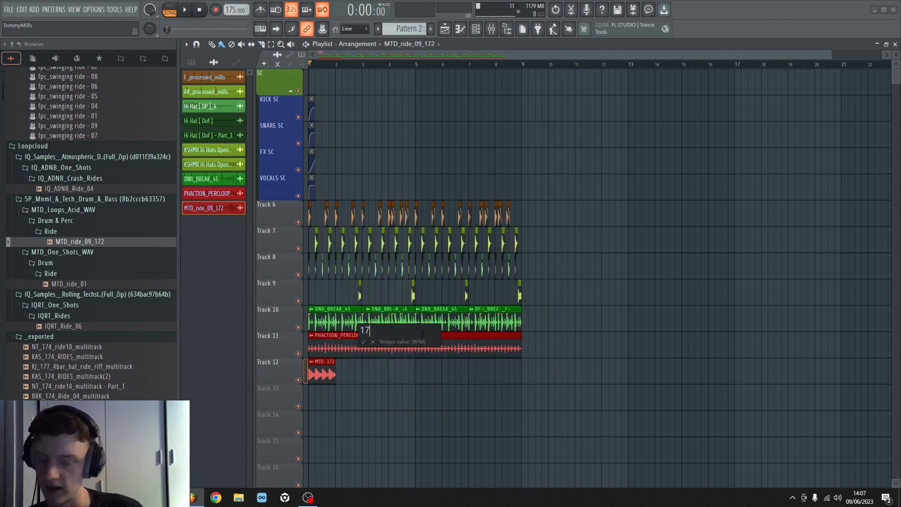
text(2)
key(Return)
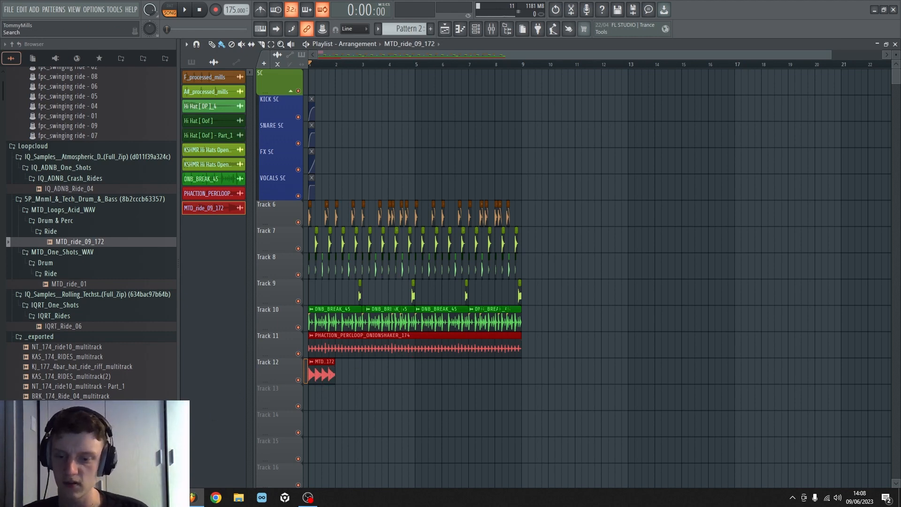
Search the sample browser for another ride and audition RIZZLE_Percussion_Sidechained 707 ride_174
click(11, 482)
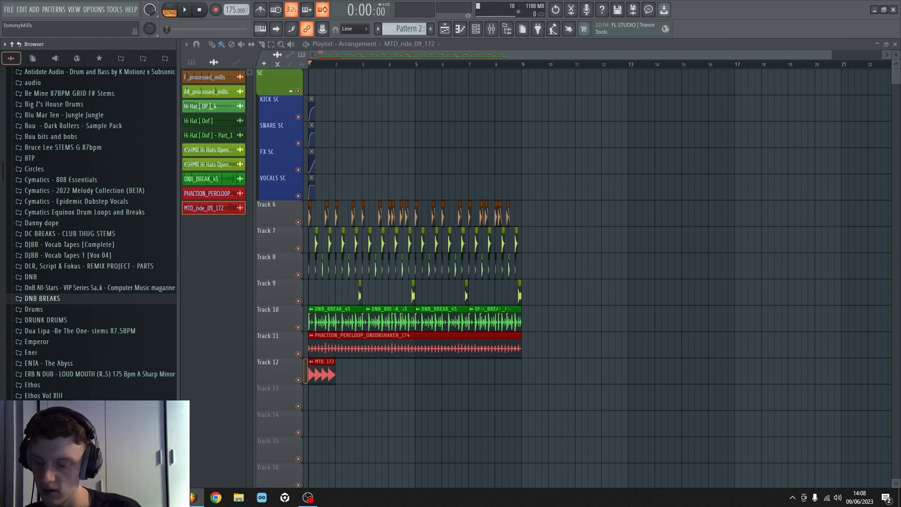
text(ride)
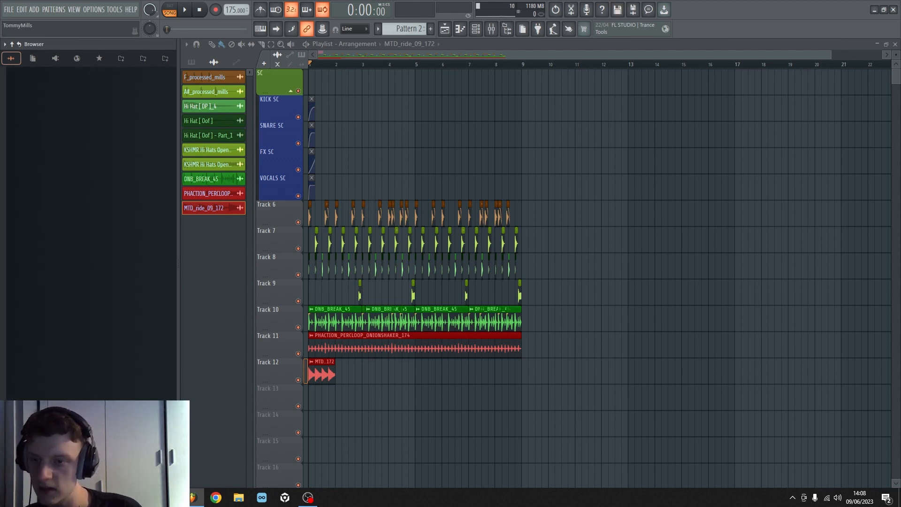
click(104, 118)
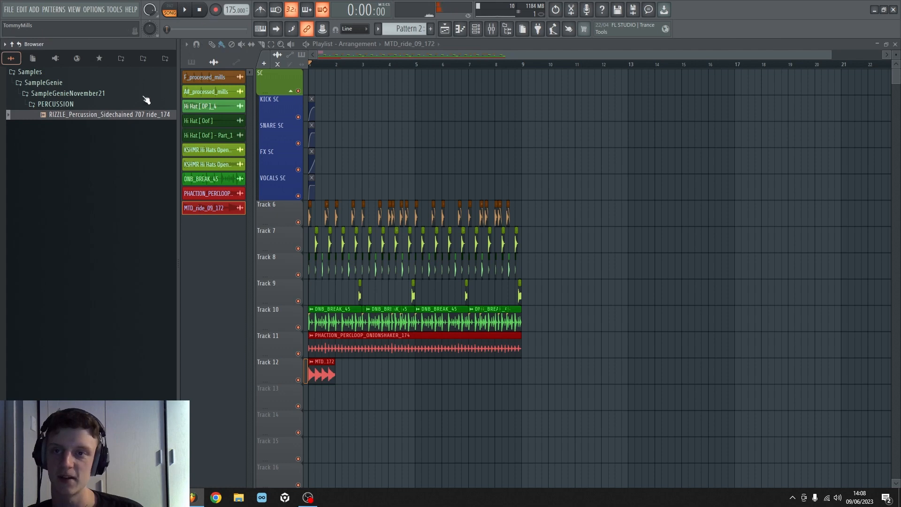
Route MTD_ride_09_172 to mixer track 37 and repeat its one-bar clip along Track 12 through bar 8
scroll(259, 188, down, 3)
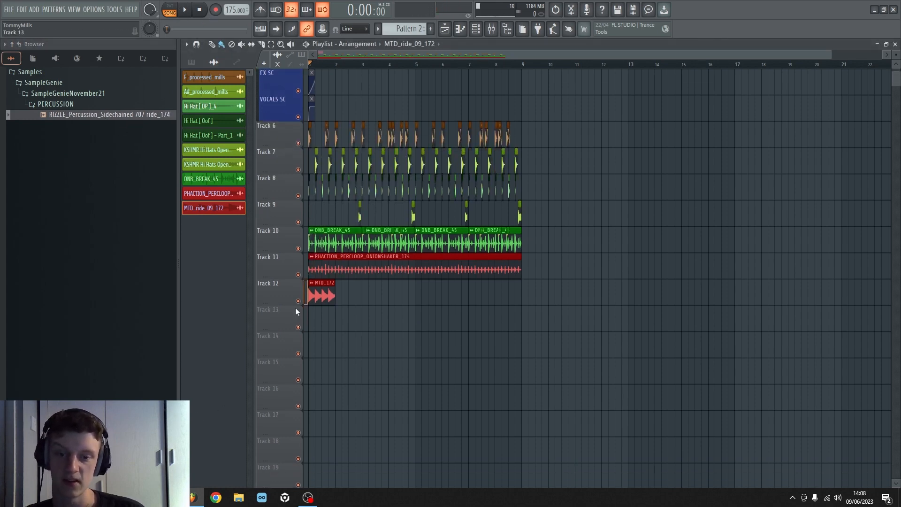
double_click(317, 298)
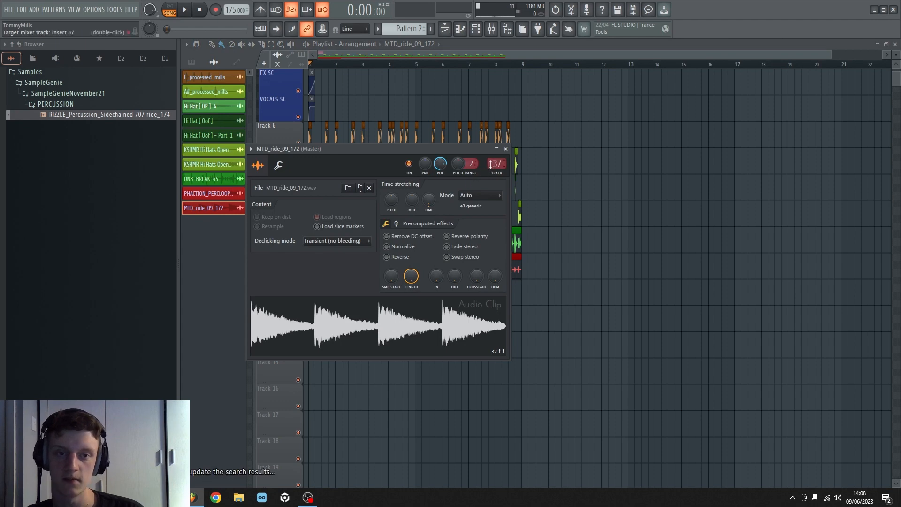
key(Escape)
scroll(318, 65, up, 3)
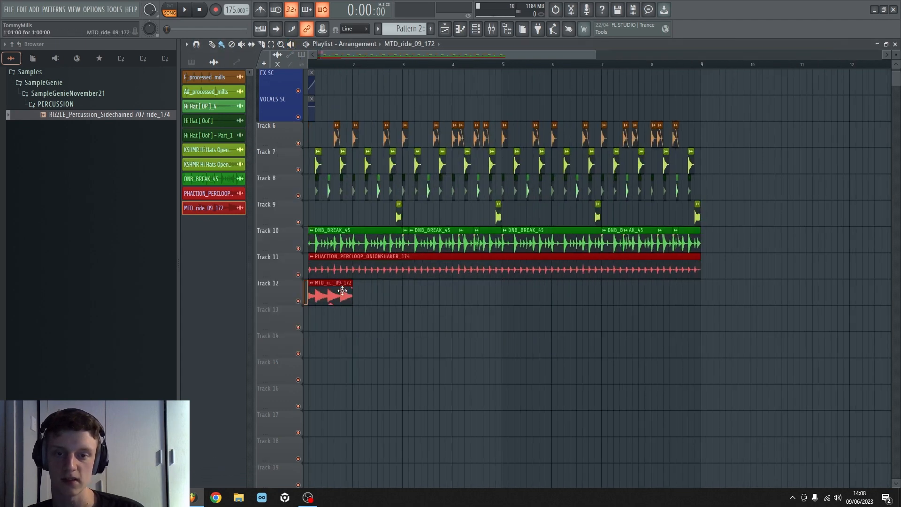
drag(357, 296, 693, 310)
Lower the MTD_ride_09_172 channel volume to about 21% while the beat plays, and stop playback
double_click(684, 296)
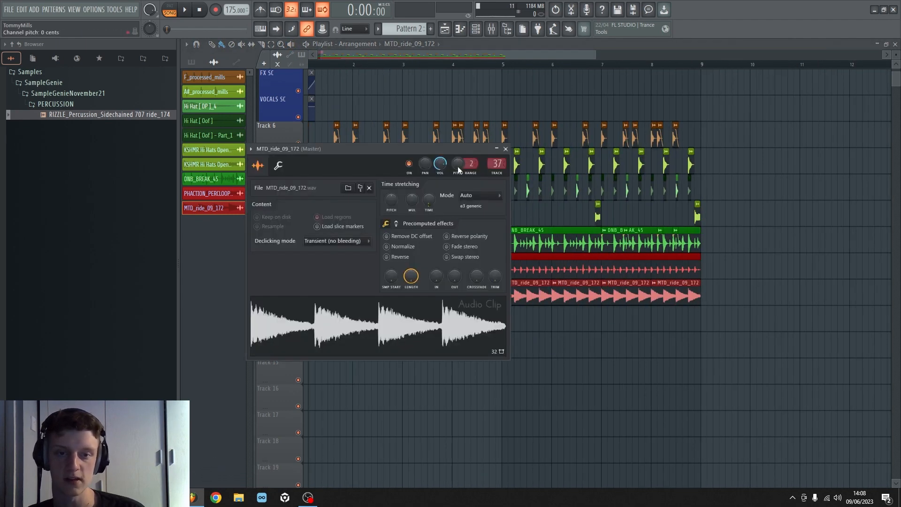
drag(436, 167, 435, 198)
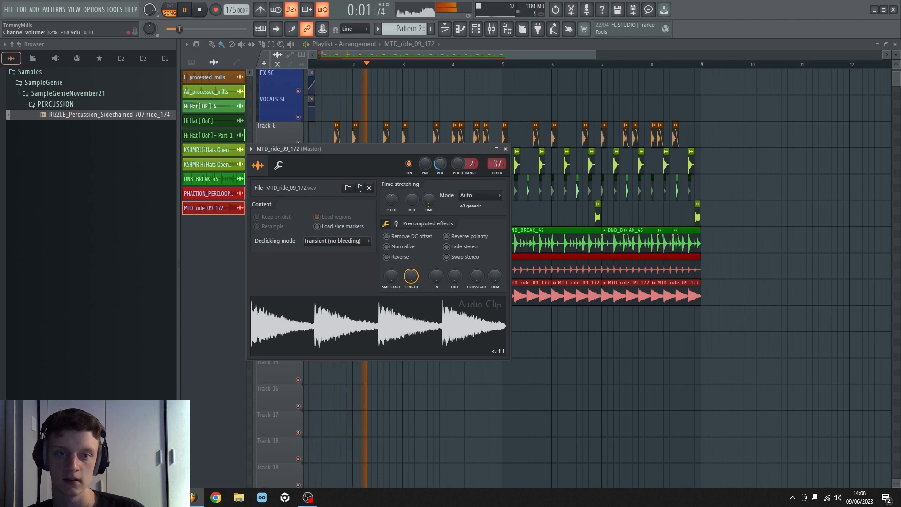
drag(440, 163, 440, 162)
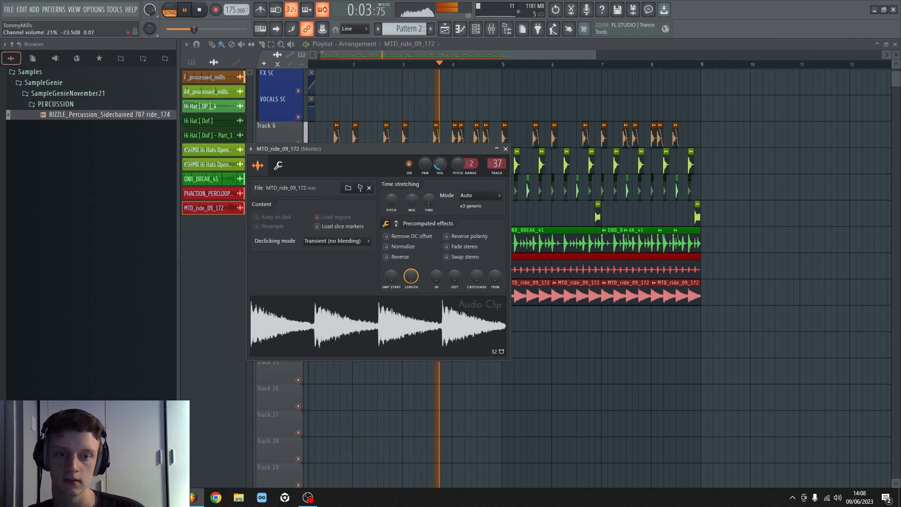
right_click(665, 339)
key(space)
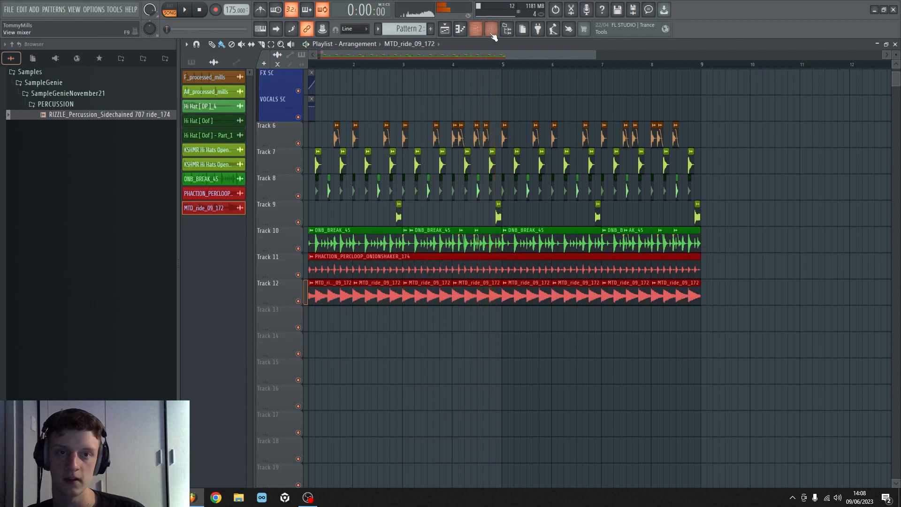
Set the threshold of the first FabFilter Pro-C 2 on the TOPS bus to about -4.57 dB while the beat plays
click(491, 31)
click(434, 172)
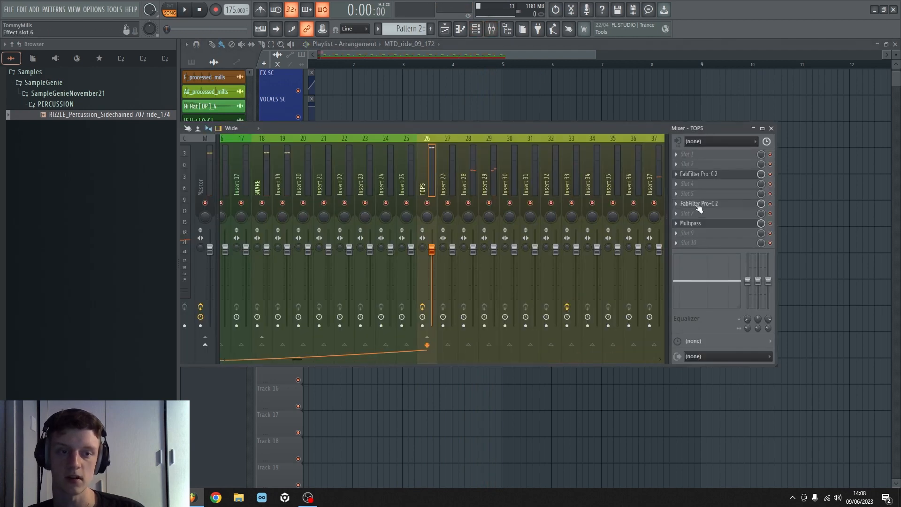
click(709, 176)
key(space)
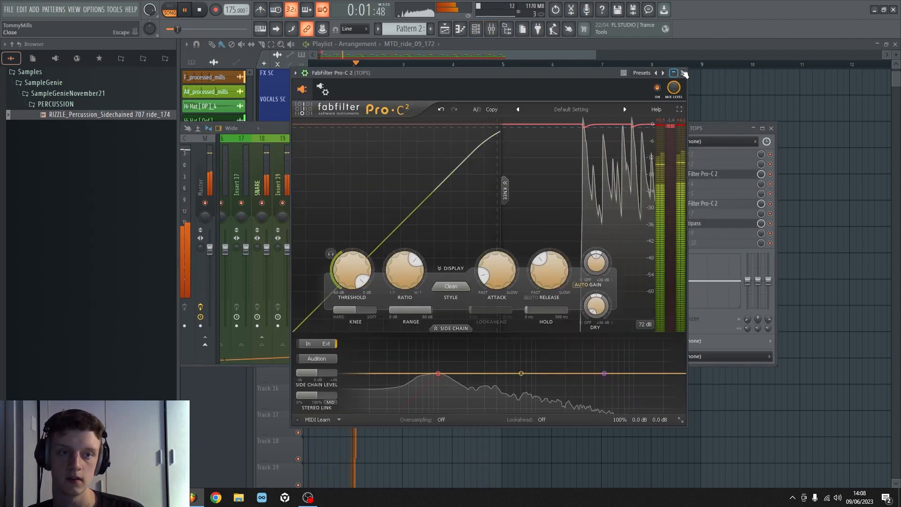
drag(352, 271, 318, 344)
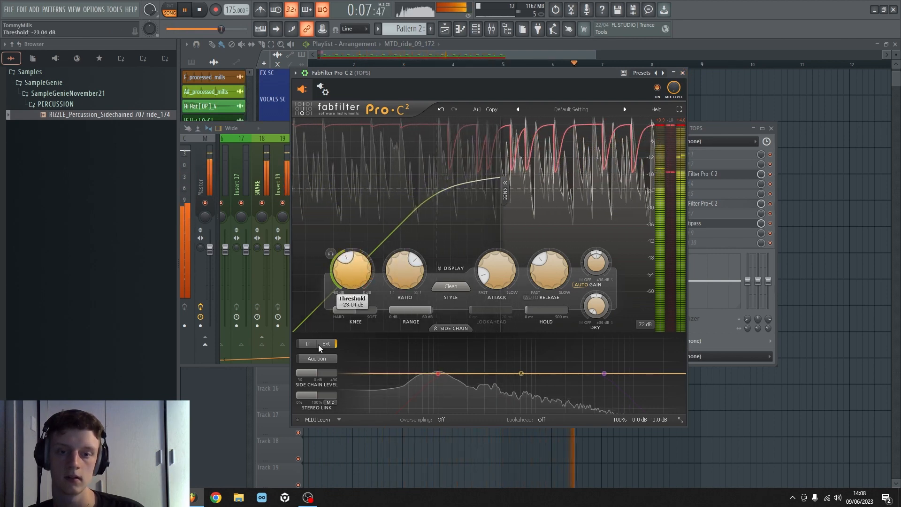
drag(318, 345, 356, 276)
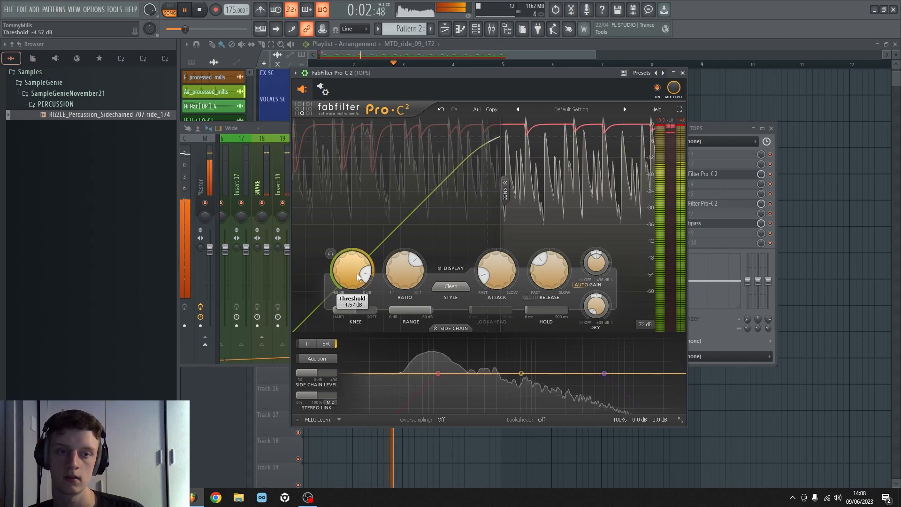
click(683, 73)
key(space)
key(F9)
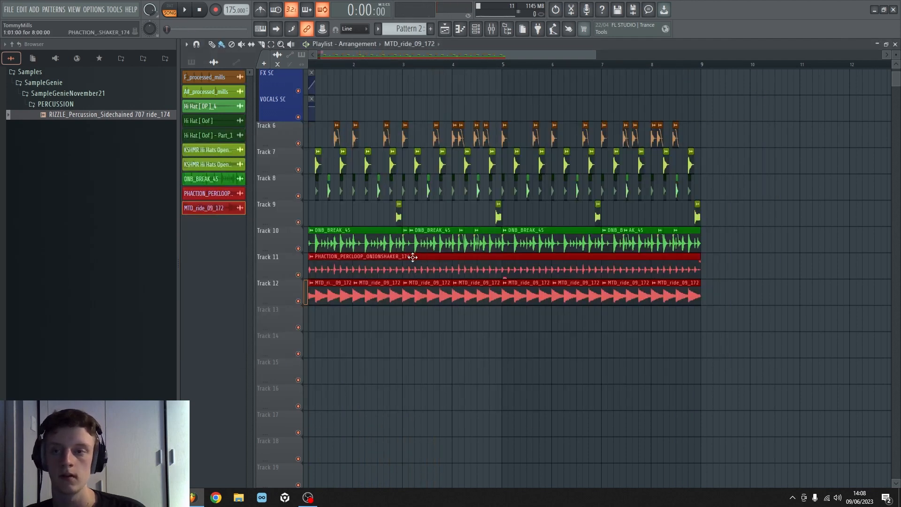
Mute Track 12, place RIZZLE_Percussion_Sidechained 707 ride_174 at the start of Track 13, and fit it to tempo
click(302, 302)
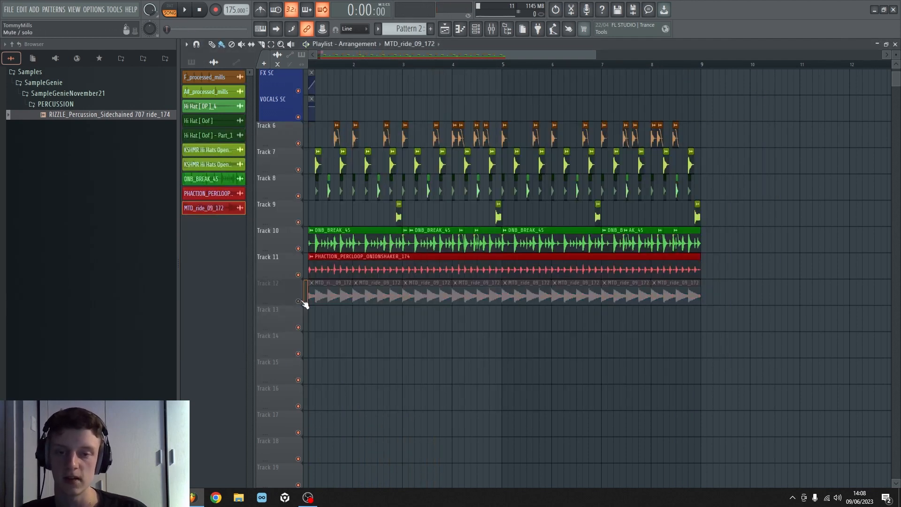
drag(111, 120, 313, 310)
click(312, 310)
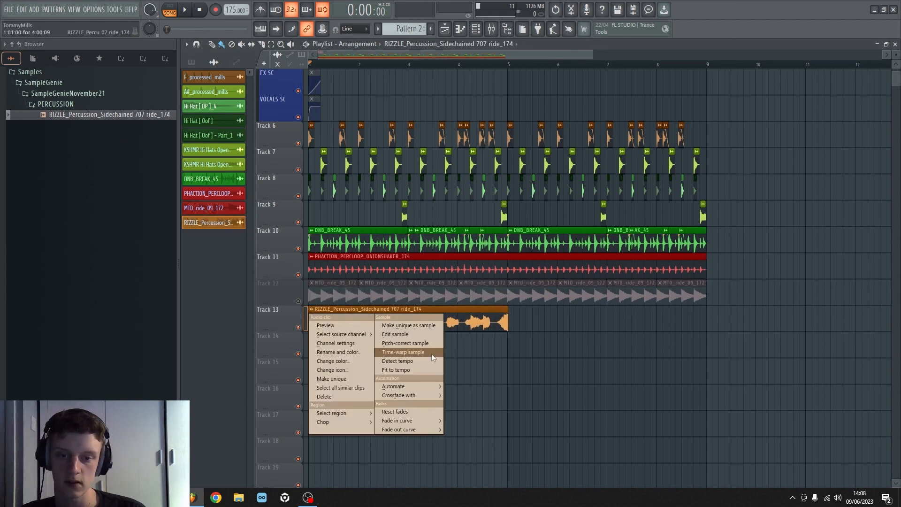
click(393, 367)
click(452, 267)
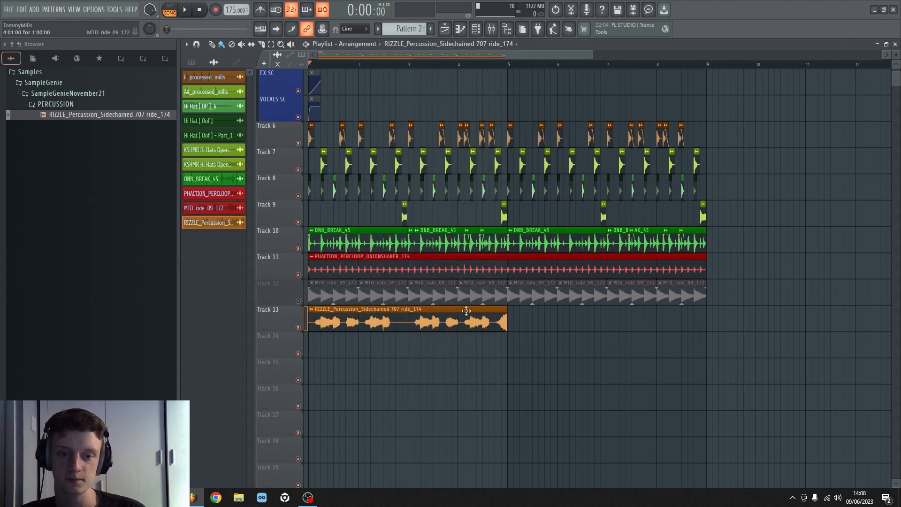
Duplicate the RIZZLE ride clip to fill bars 5 to 8 and lower its channel volume to about 30% during playback
key(ctrl+b)
key(space)
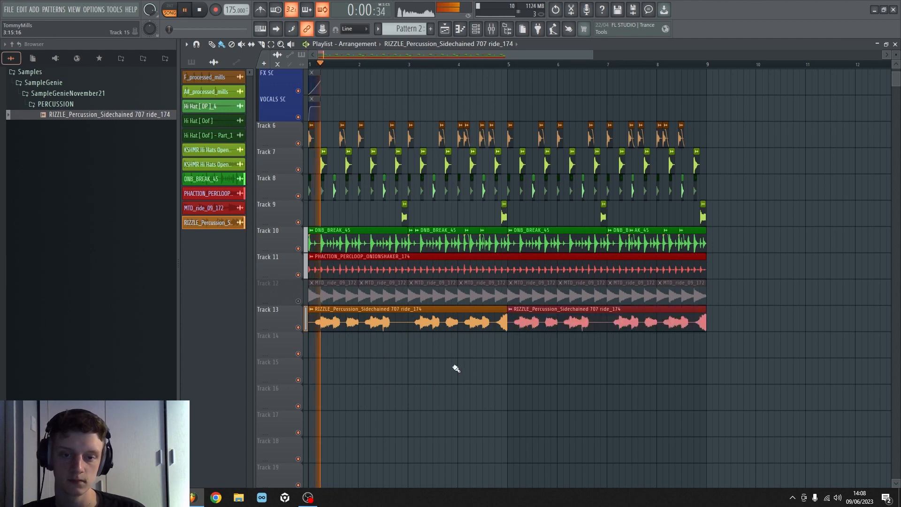
click(393, 319)
double_click(393, 319)
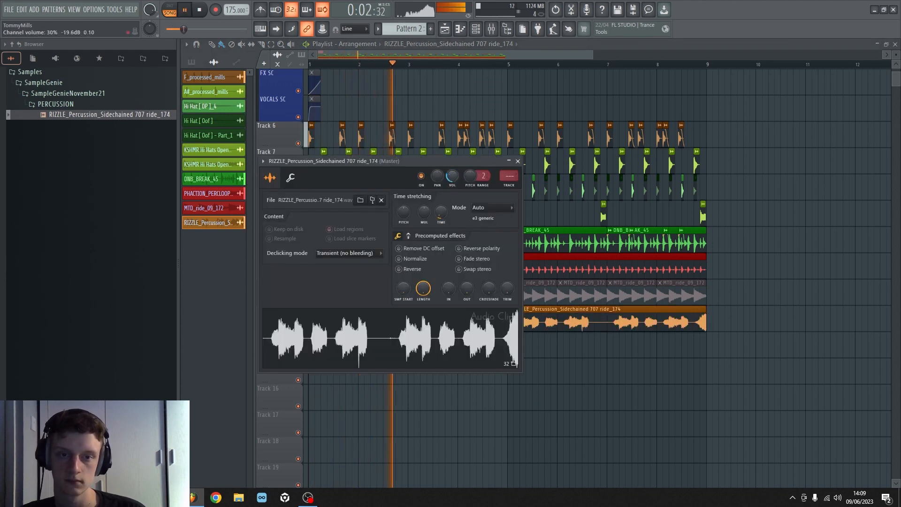
right_click(604, 388)
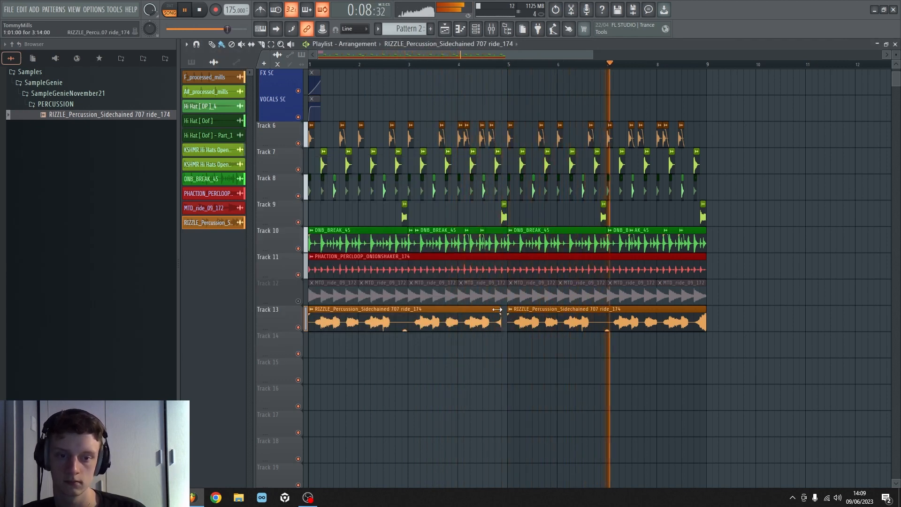
Trim the first RIZZLE ride clip on Track 13 to one bar, checking it against the beat
drag(508, 311, 493, 311)
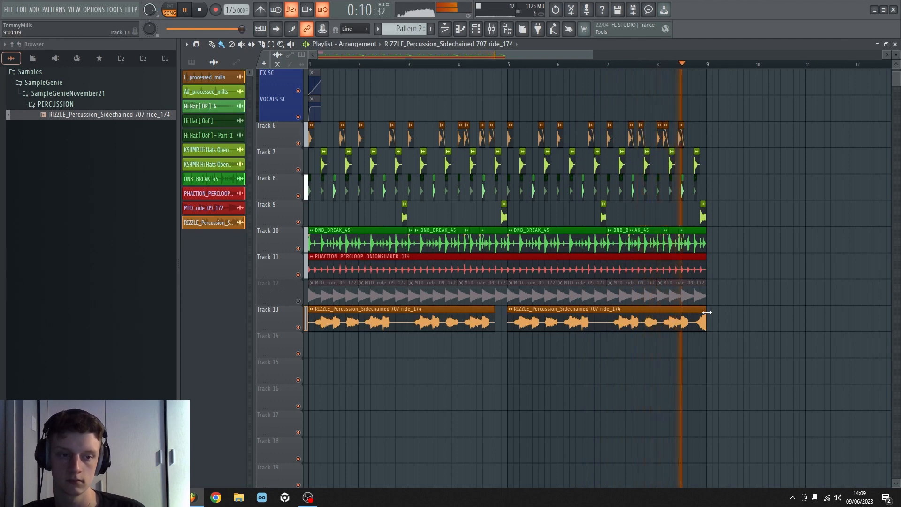
key(space)
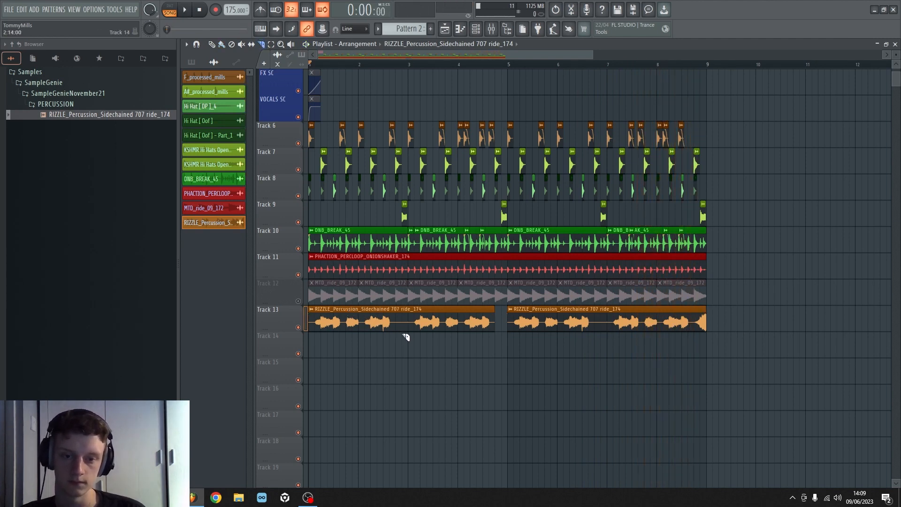
right_click(412, 313)
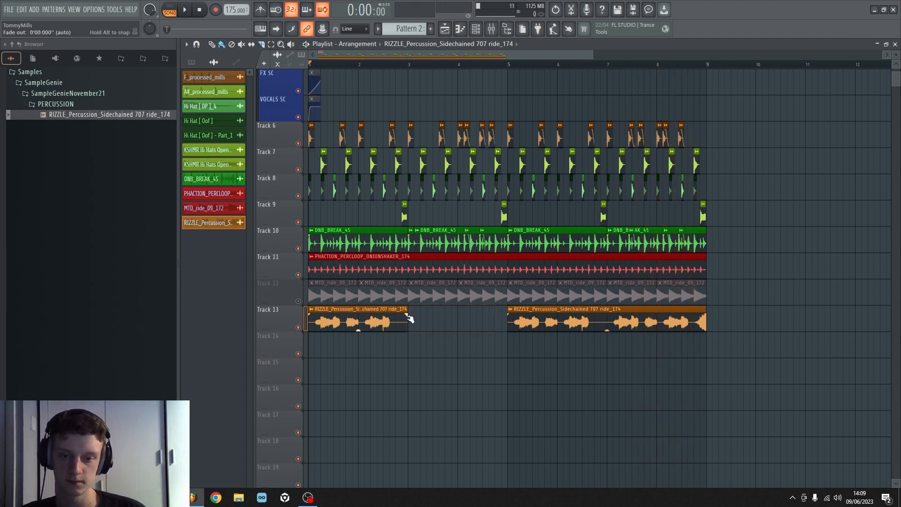
key(space)
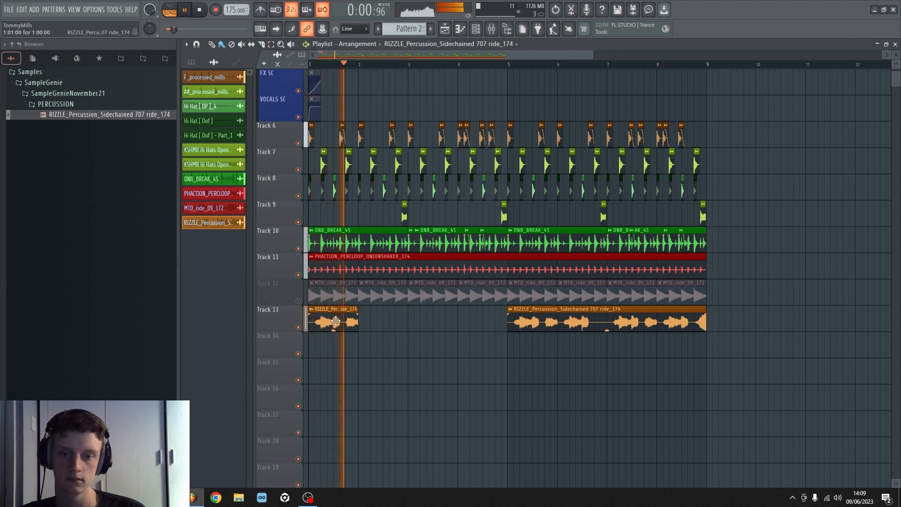
key(space)
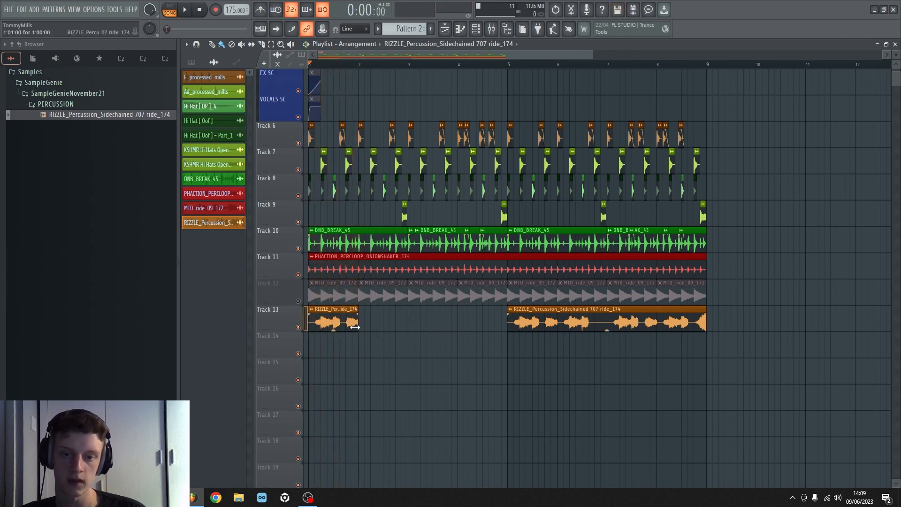
Delete the RIZZLE ride clip at bar 5, repeat the one-bar clip through bar 8, and play the result
right_click(516, 326)
drag(363, 326, 650, 341)
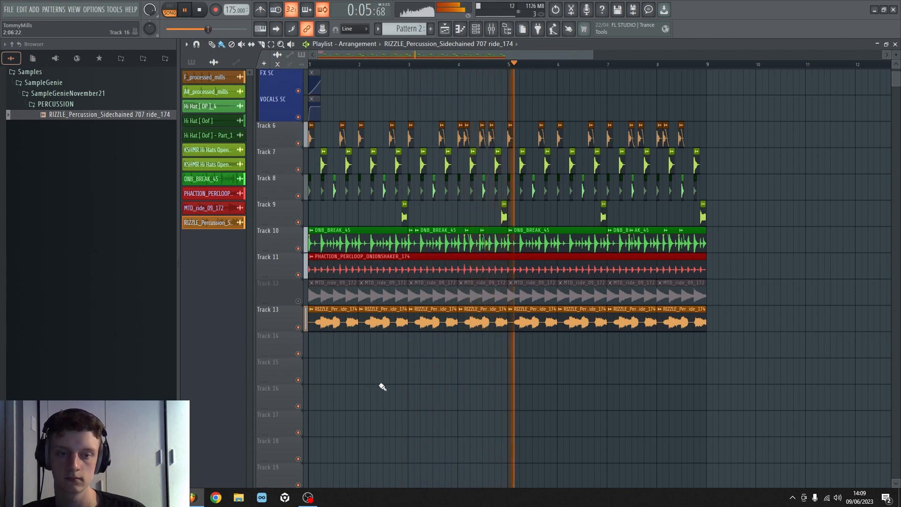
key(space)
Route the RIZZLE ride channel to mixer track 27, start playback, and close the open windows
double_click(381, 323)
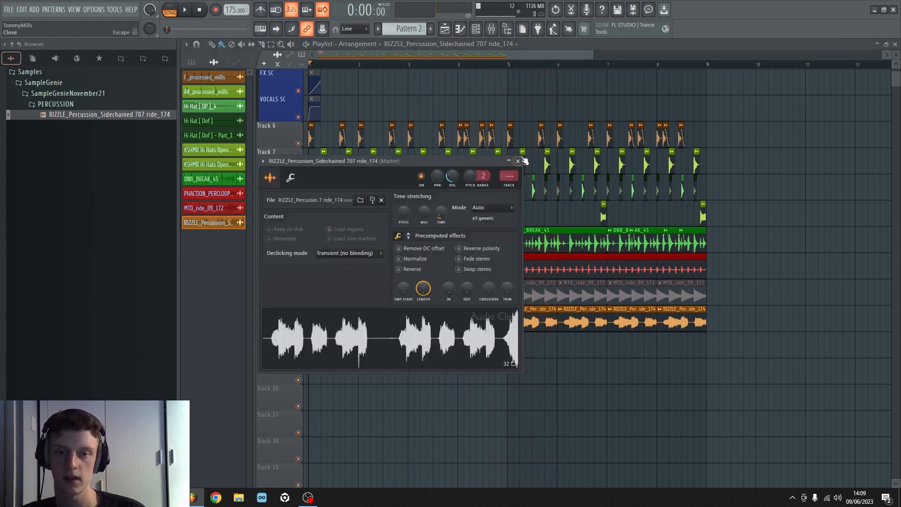
key(F9)
drag(522, 136, 487, 241)
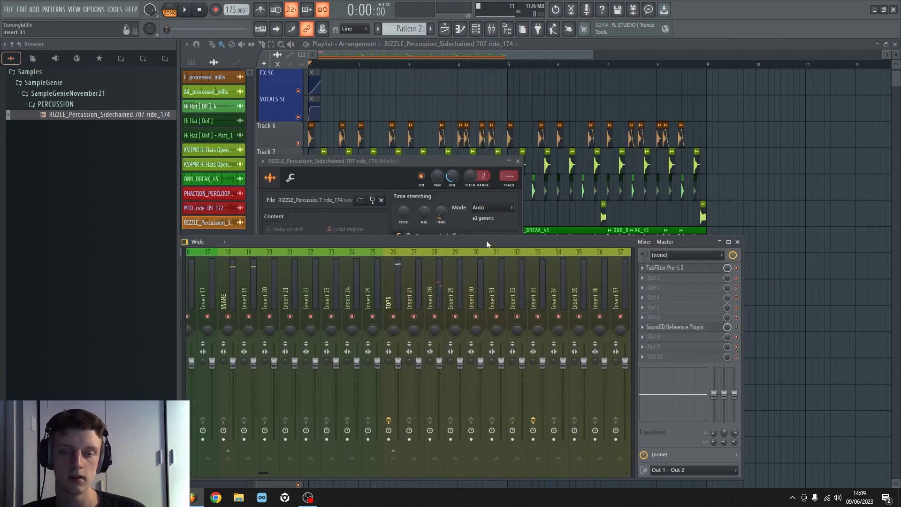
scroll(508, 175, up, 9)
scroll(509, 175, up, 14)
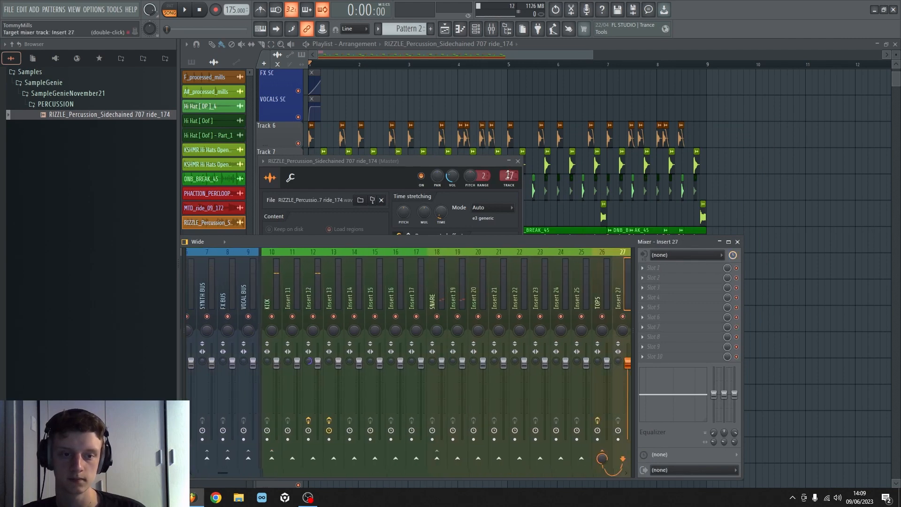
key(space)
key(F12)
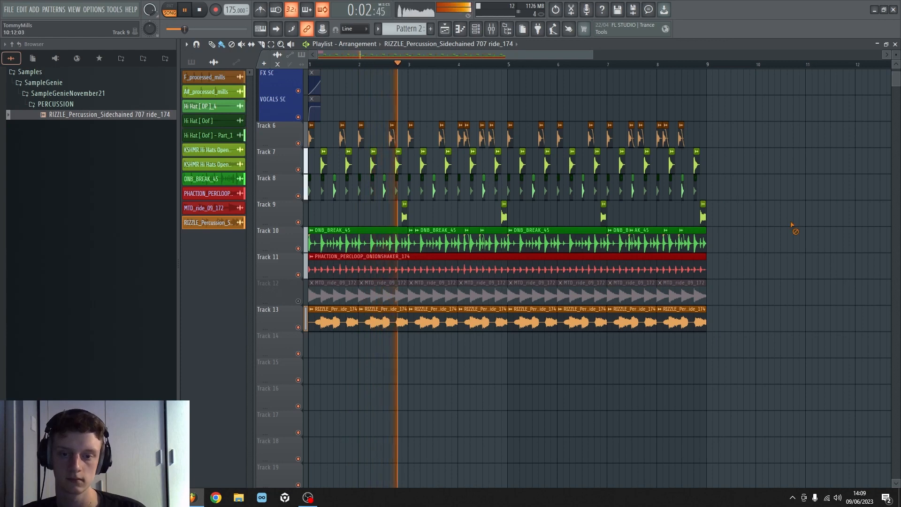
Audition the beat with Tracks 9 to 13 muted and then restore all the tracks, including the MTD ride on Track 12
mouse_move(422, 52)
mouse_down()
mouse_move(445, 55)
mouse_move(408, 57)
mouse_up()
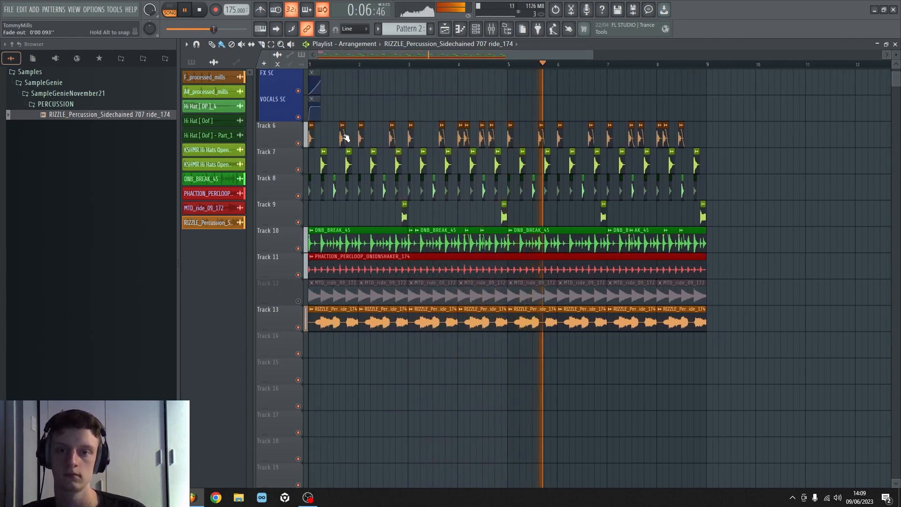
key(space)
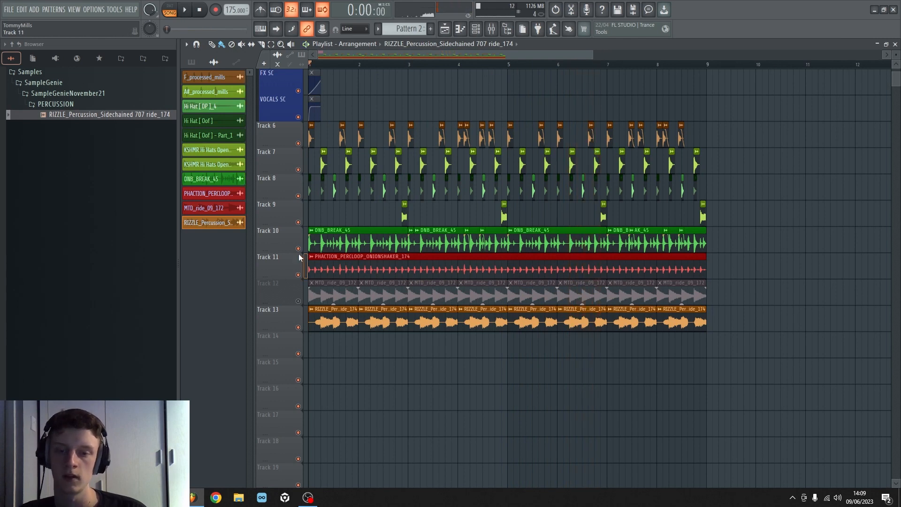
click(298, 249)
click(298, 275)
click(298, 328)
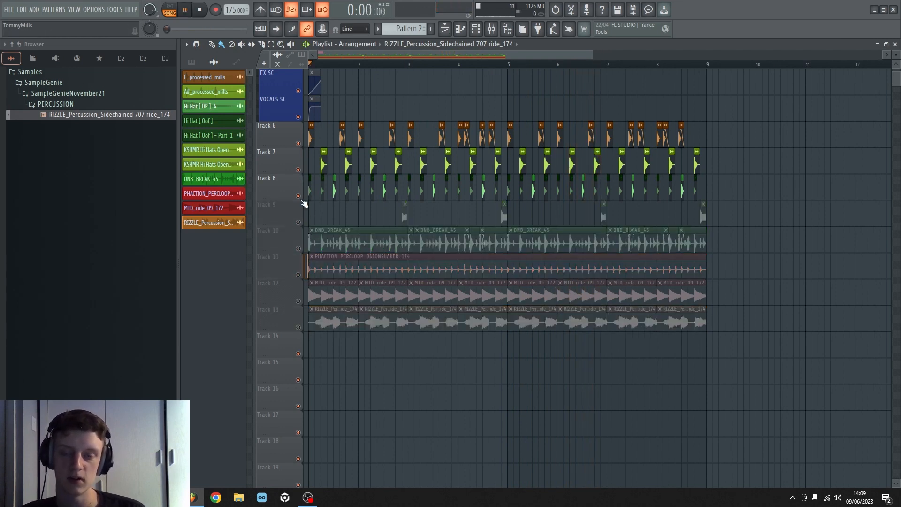
key(space)
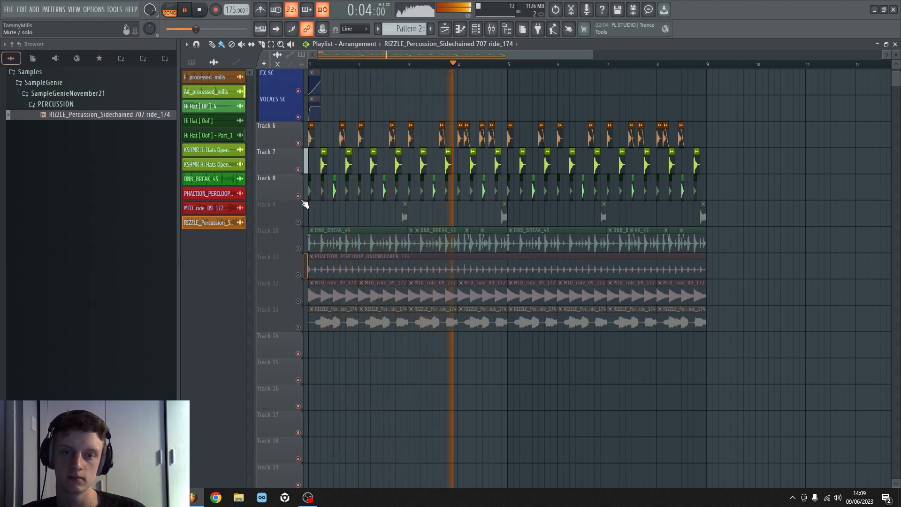
key(space)
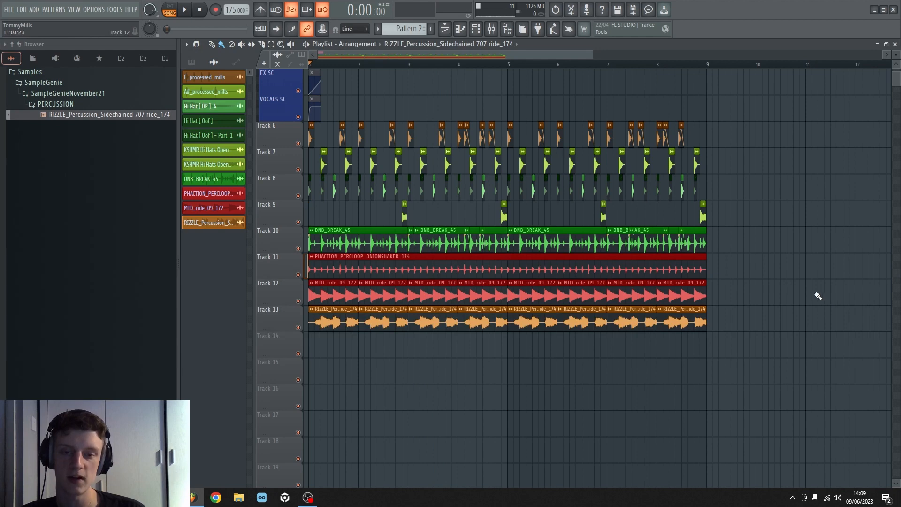
Delete all the MTD_ride_09_172 clips on Track 12 across bars 1 to 8 and play back the beat without them
key(space)
scroll(362, 228, up, 3)
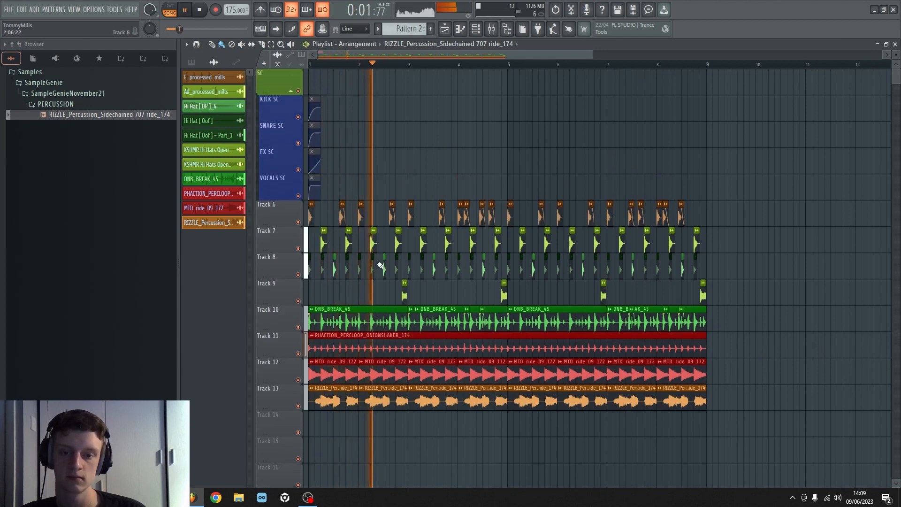
key(space)
right_click(333, 371)
right_click(383, 371)
right_click(432, 371)
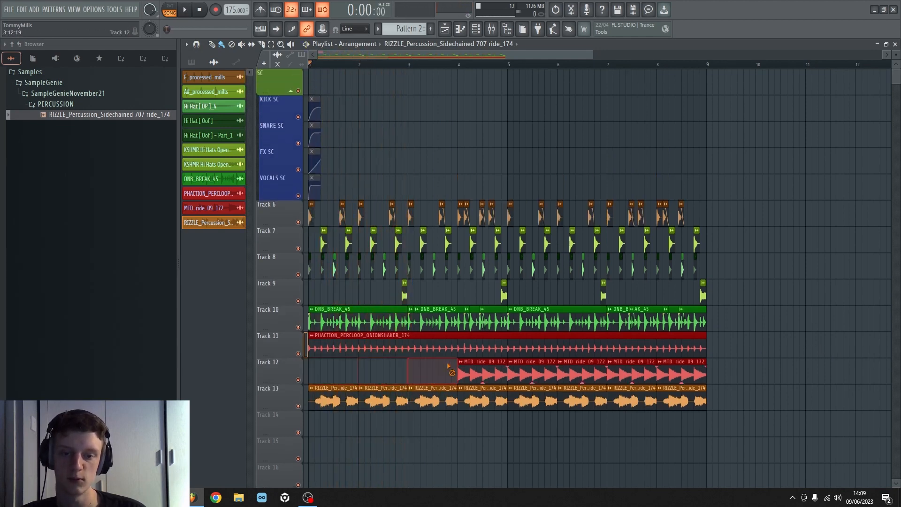
right_click(484, 372)
right_click(533, 372)
right_click(582, 372)
right_click(634, 373)
right_click(683, 376)
key(space)
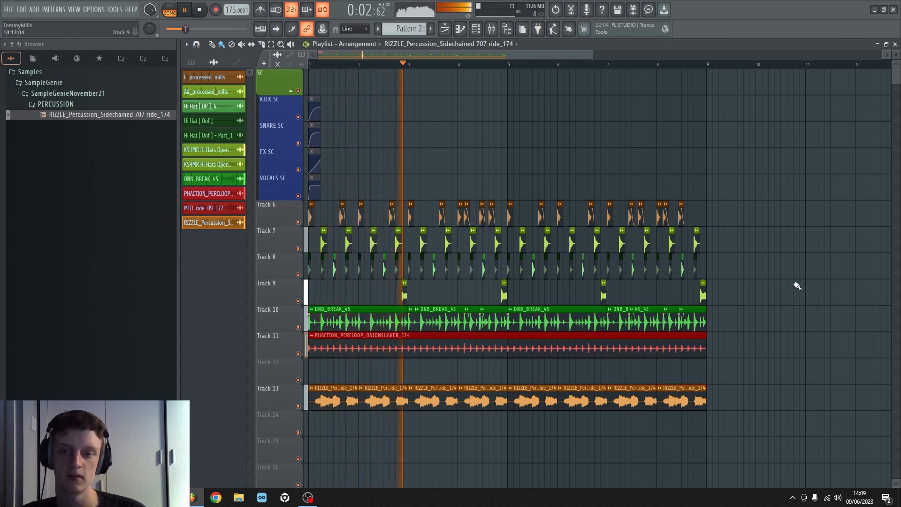
key(space)
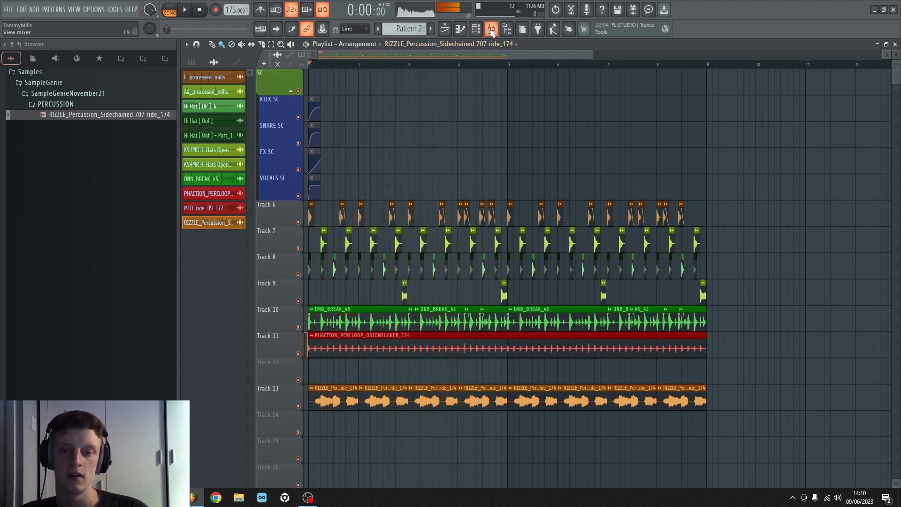
Check the channel settings of the DNB_BREAK_45, onion shaker and RIZZLE ride clips
scroll(350, 55, up, 5)
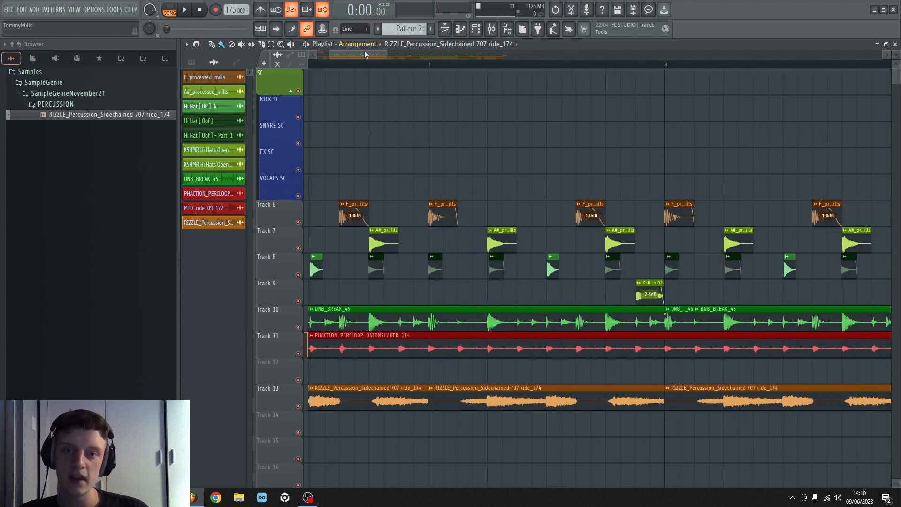
double_click(321, 210)
click(479, 125)
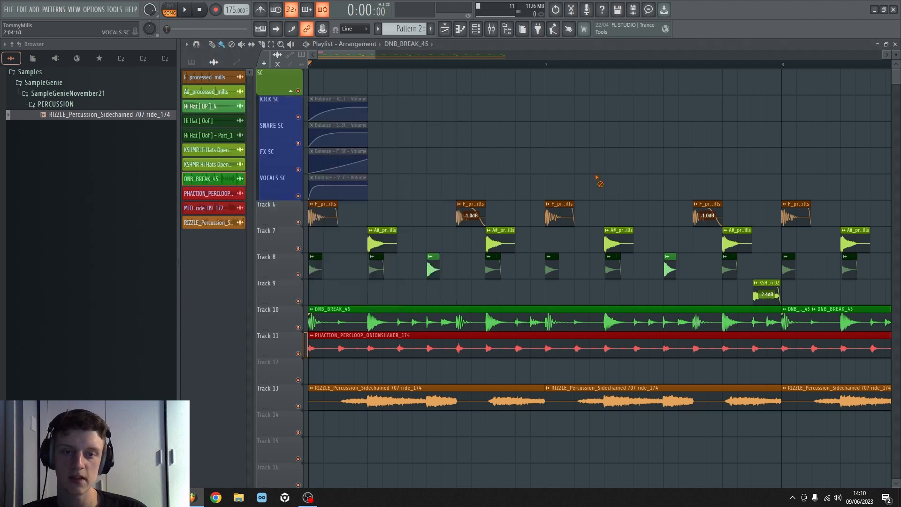
double_click(460, 346)
click(460, 128)
double_click(405, 388)
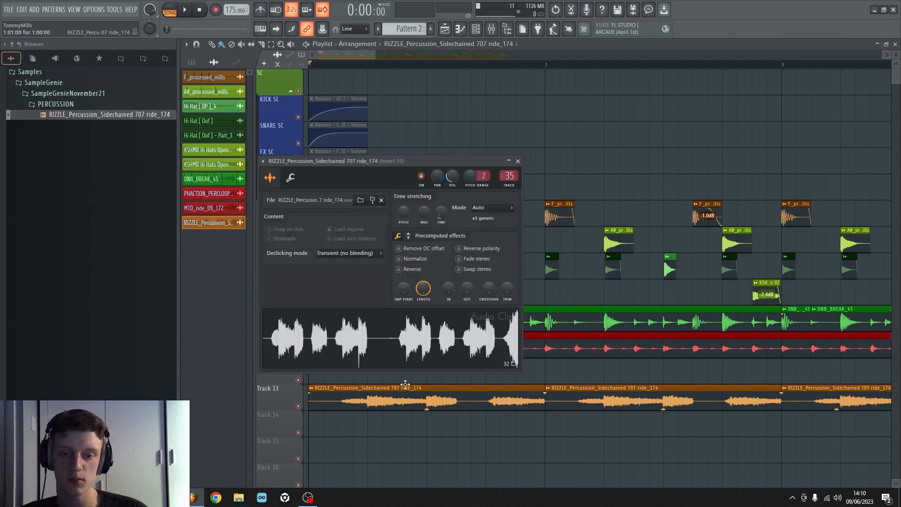
Select the DRUM BUS in the mixer, then enable and open its FabFilter Saturn 2 effect
click(491, 29)
scroll(369, 276, up, 5)
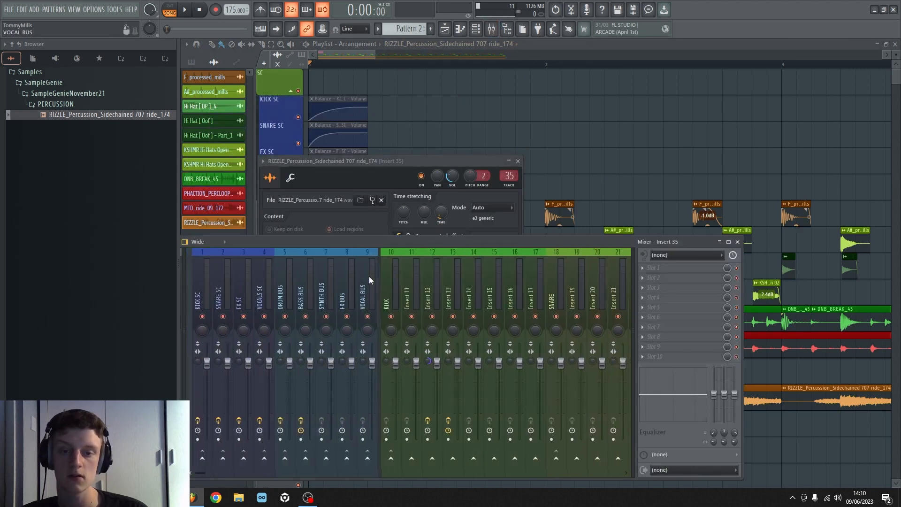
click(276, 300)
drag(323, 245, 308, 180)
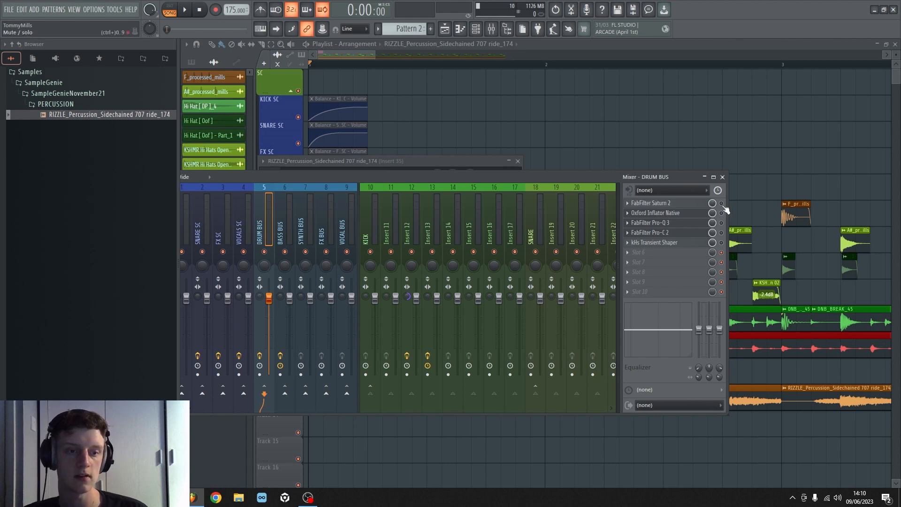
click(653, 204)
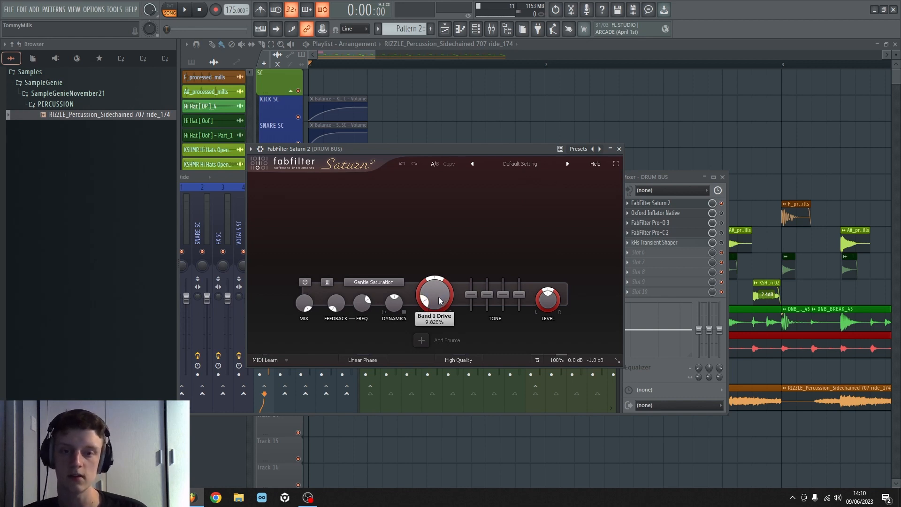
Set Saturn 2's Band 1 Drive to about 29% and its overall mix to 79% while the beat plays
key(space)
drag(435, 296, 478, 180)
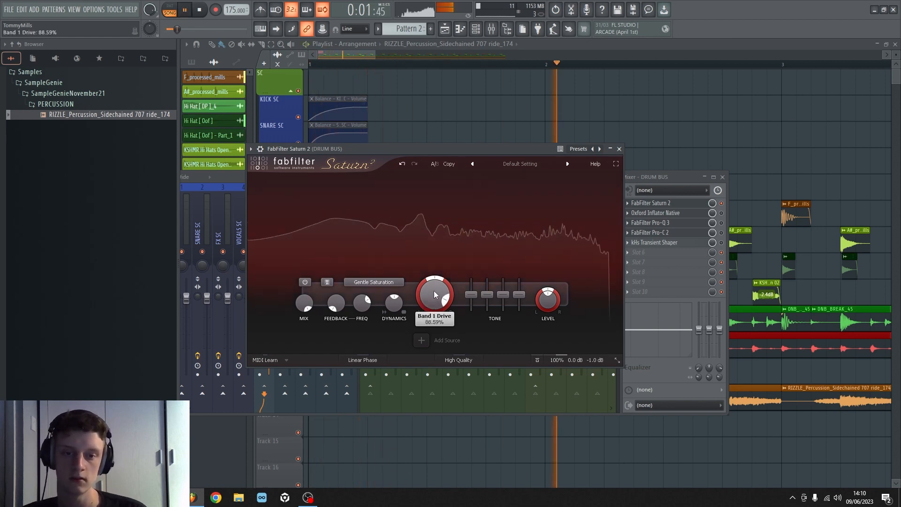
drag(434, 292, 415, 378)
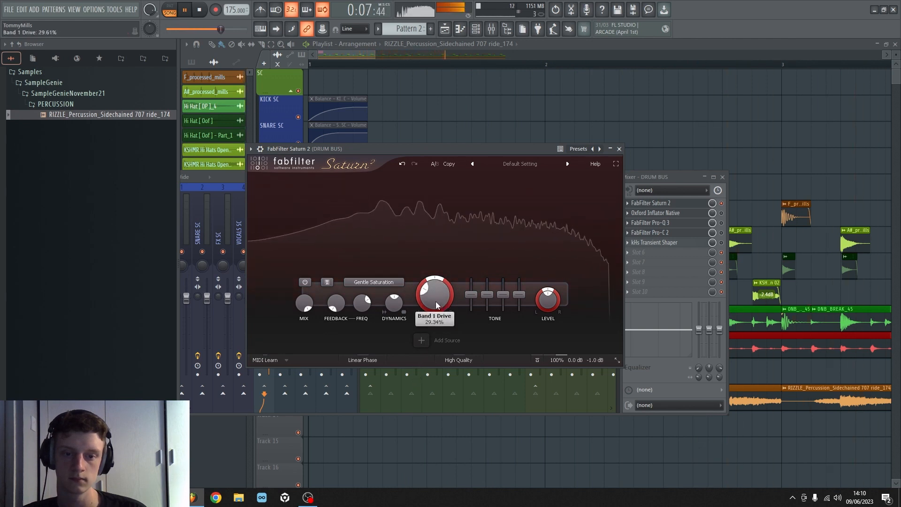
drag(591, 333, 552, 377)
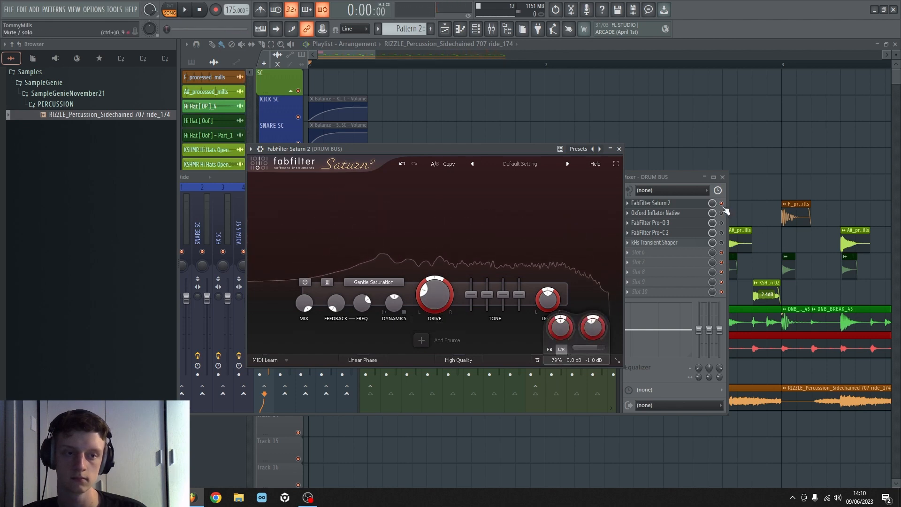
Compare the drum bus with Saturn 2 enabled and bypassed during playback, leaving the effect enabled
click(725, 211)
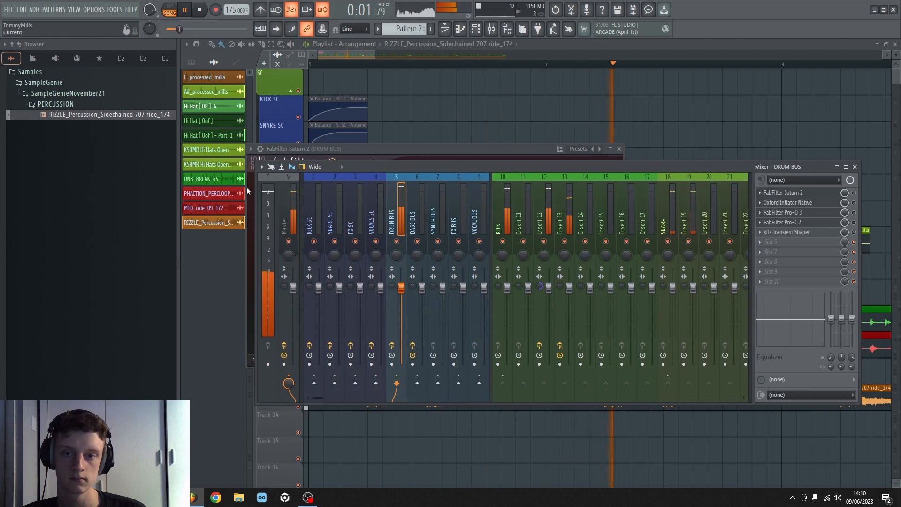
drag(383, 166, 340, 118)
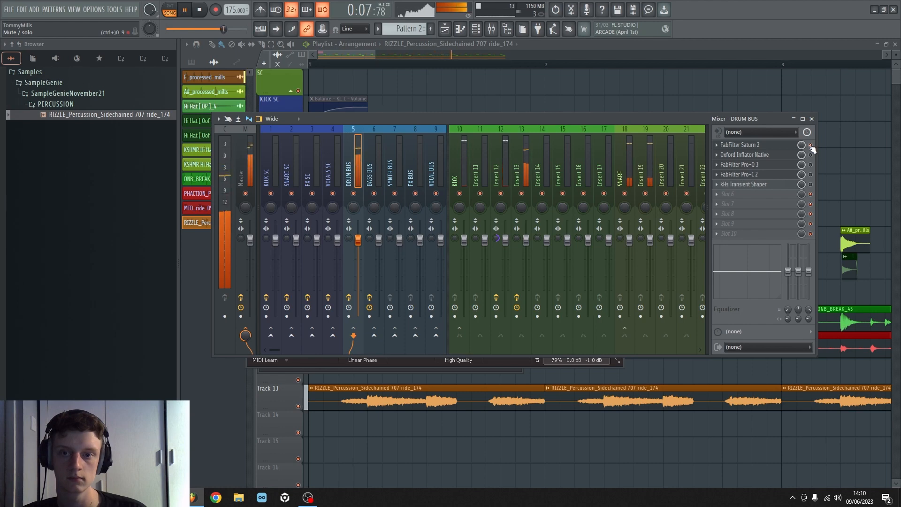
key(space)
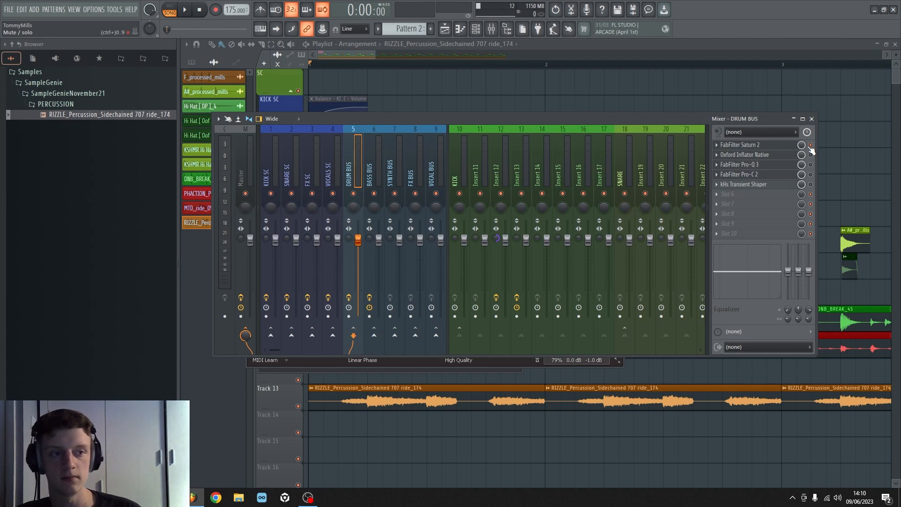
click(780, 147)
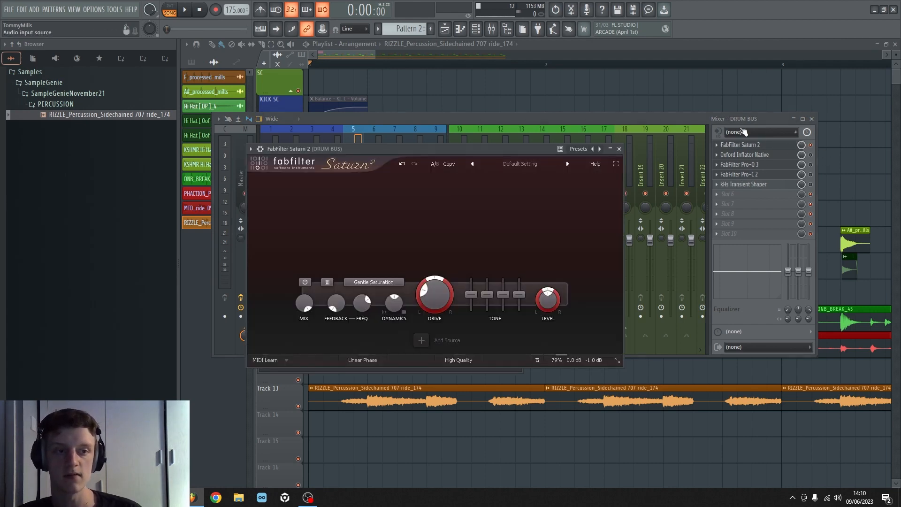
click(735, 119)
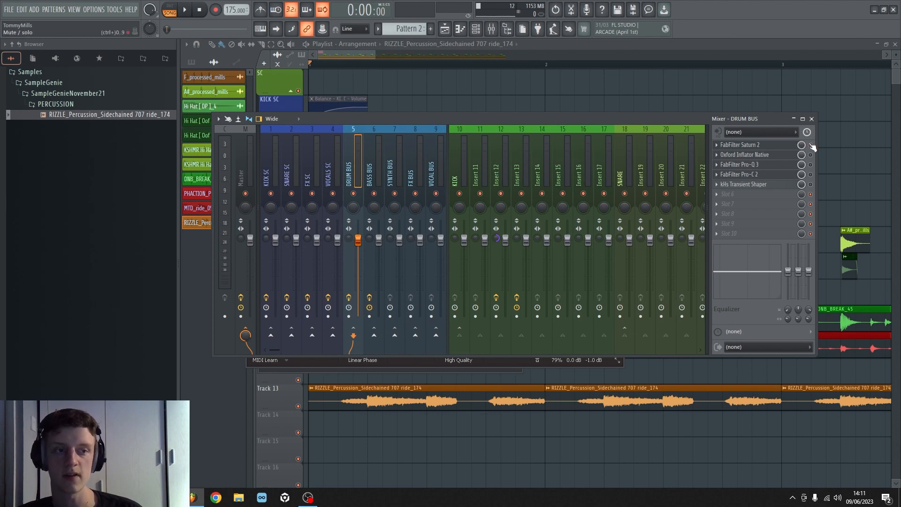
key(space)
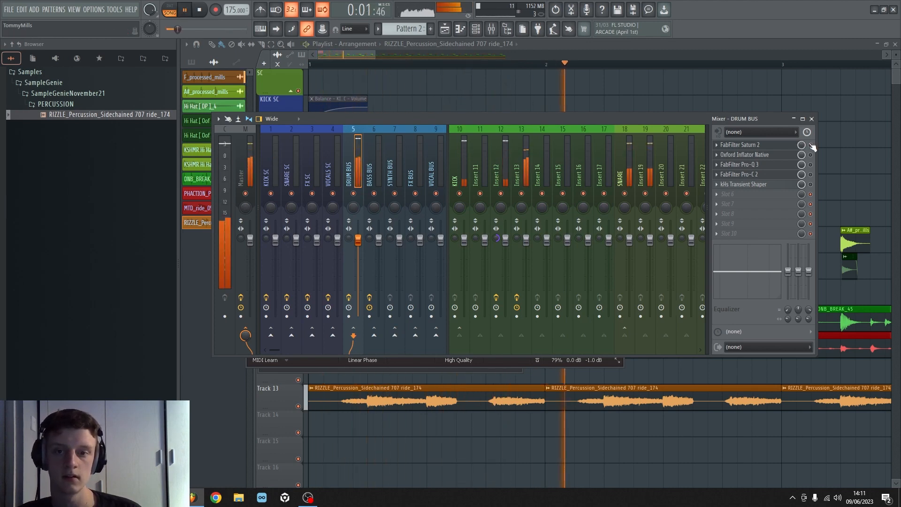
key(space)
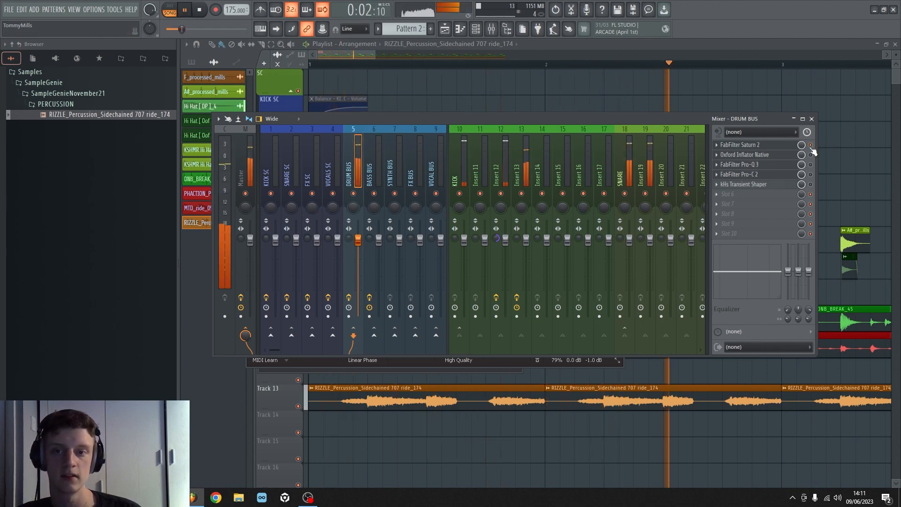
key(space)
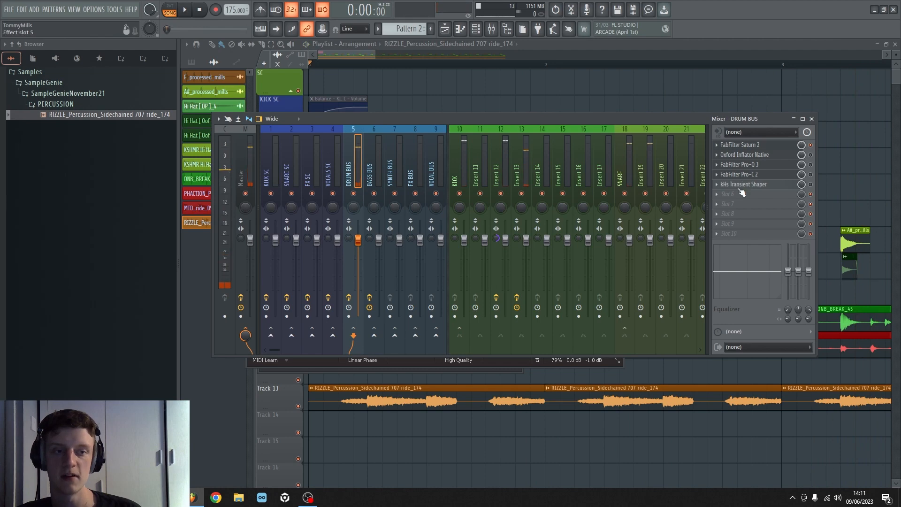
Enable FabFilter Pro-C 2 on the DRUM BUS and open it during playback
click(764, 146)
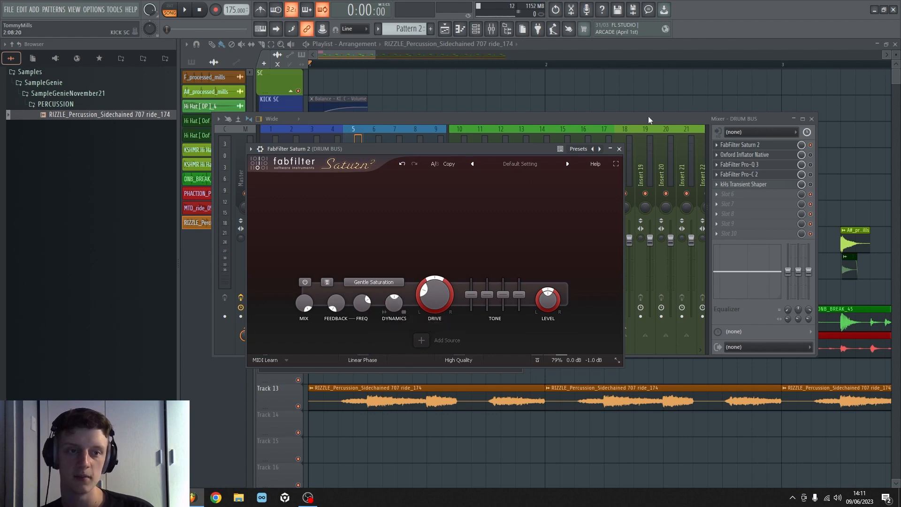
drag(649, 118, 674, 117)
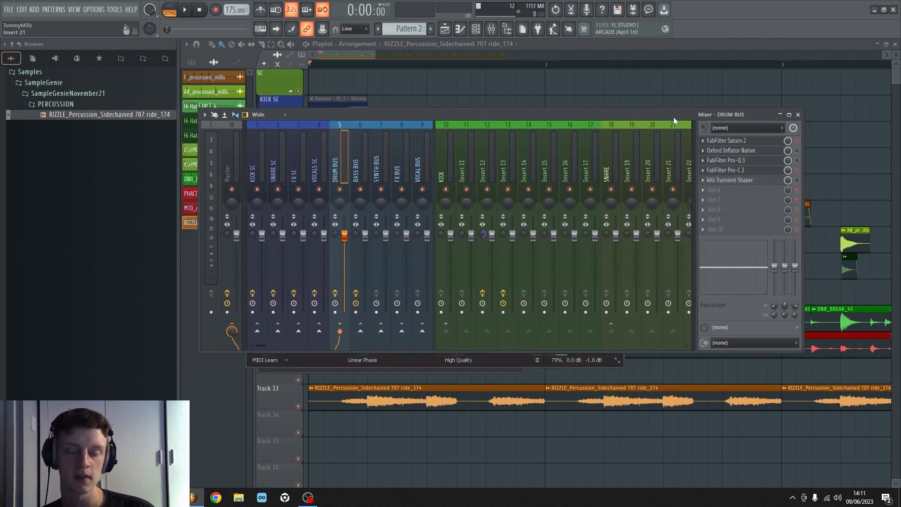
click(726, 141)
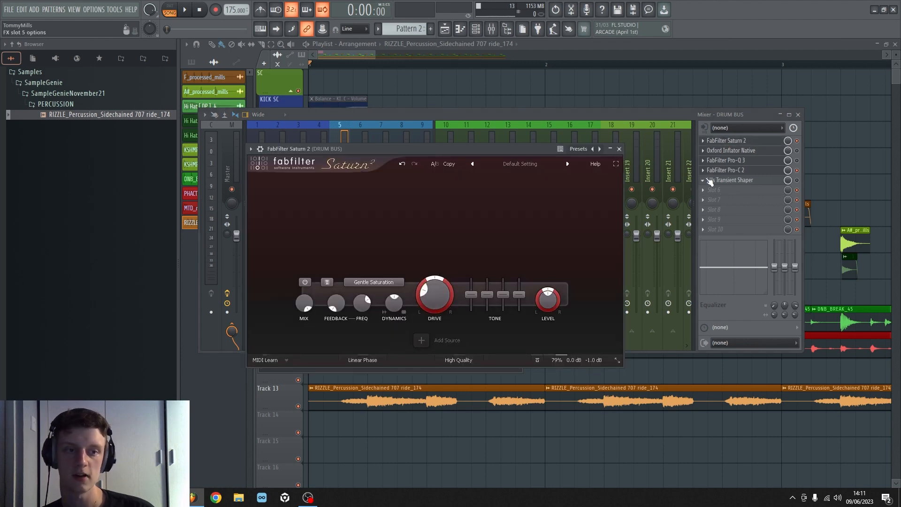
click(723, 171)
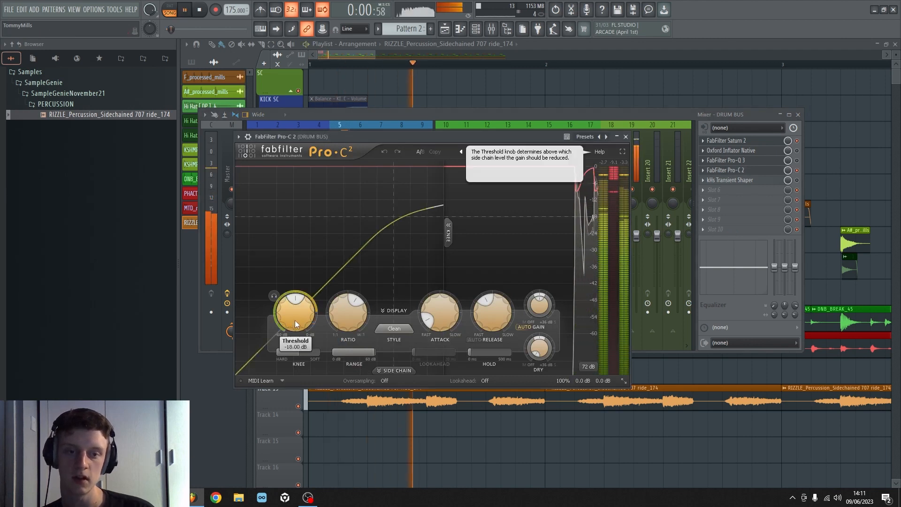
Raise Pro-C 2's threshold to about -4.94 dB, shorten the release, lengthen the attack and fine-tune the wet gain during playback
mouse_move(295, 320)
mouse_down()
mouse_move(308, 284)
mouse_move(300, 322)
mouse_move(302, 313)
mouse_up()
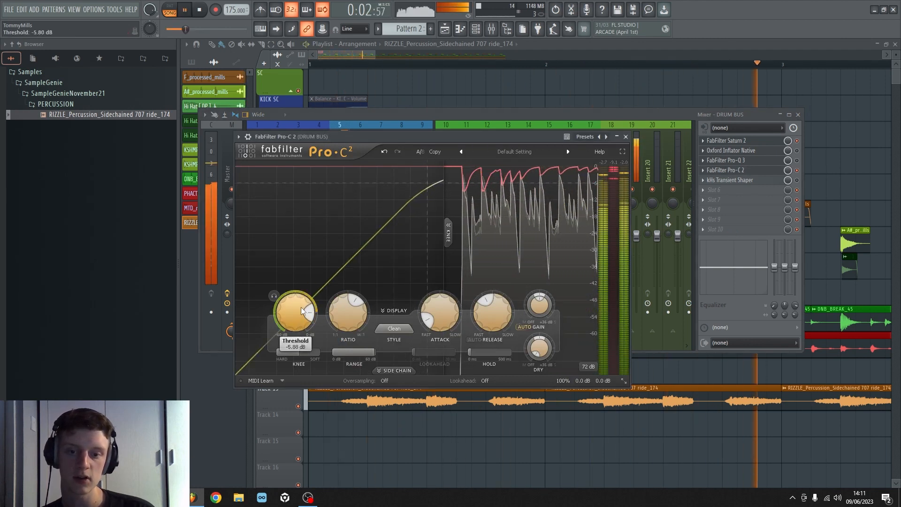
drag(499, 322, 498, 348)
drag(433, 320, 431, 311)
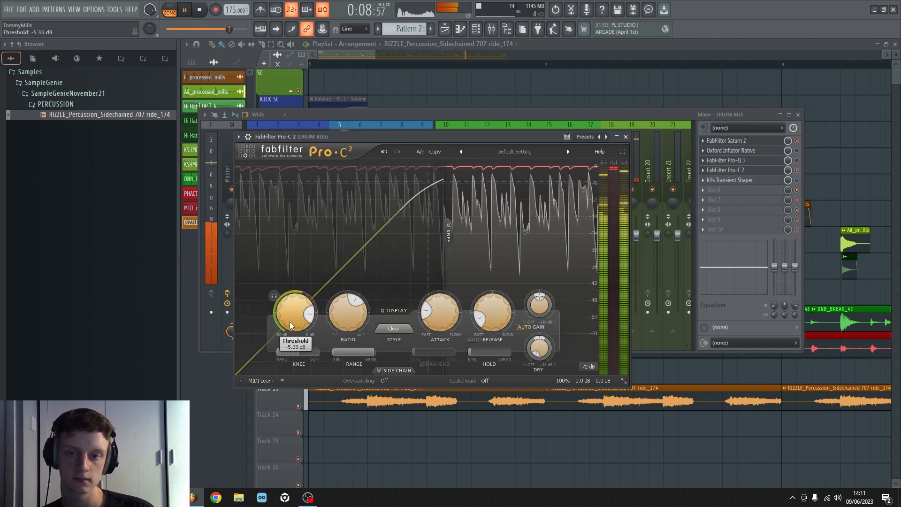
drag(290, 322, 289, 320)
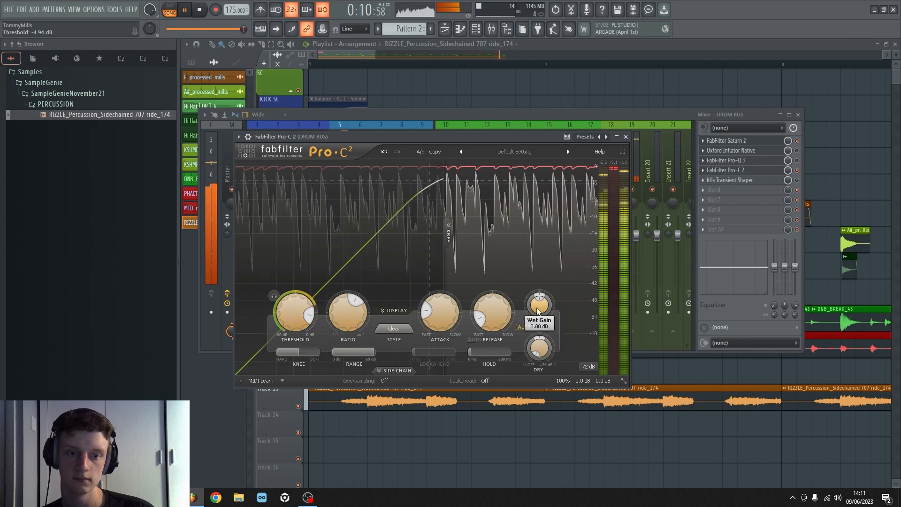
drag(539, 311, 539, 311)
scroll(538, 312, up, 3)
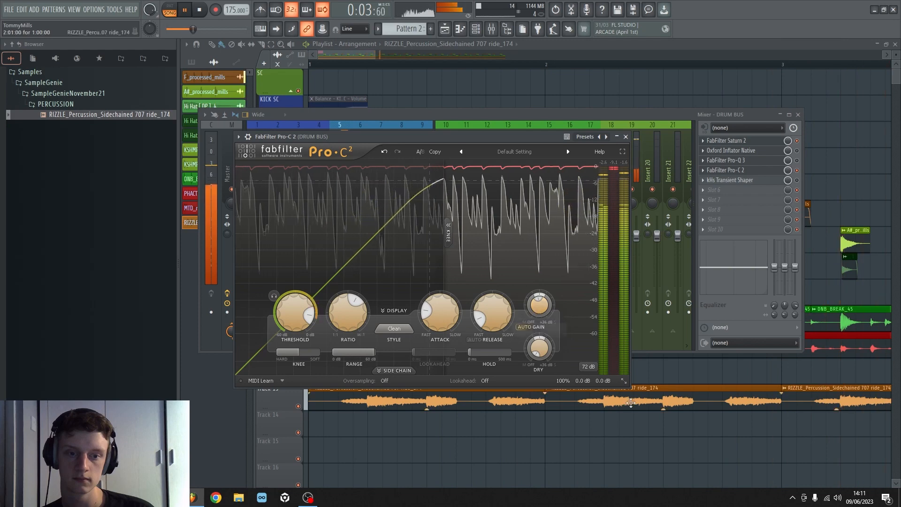
Try Pro-C 2 at a -27.87 dB threshold with 16% and 200% mix, and return the mix to 100%
mouse_move(594, 383)
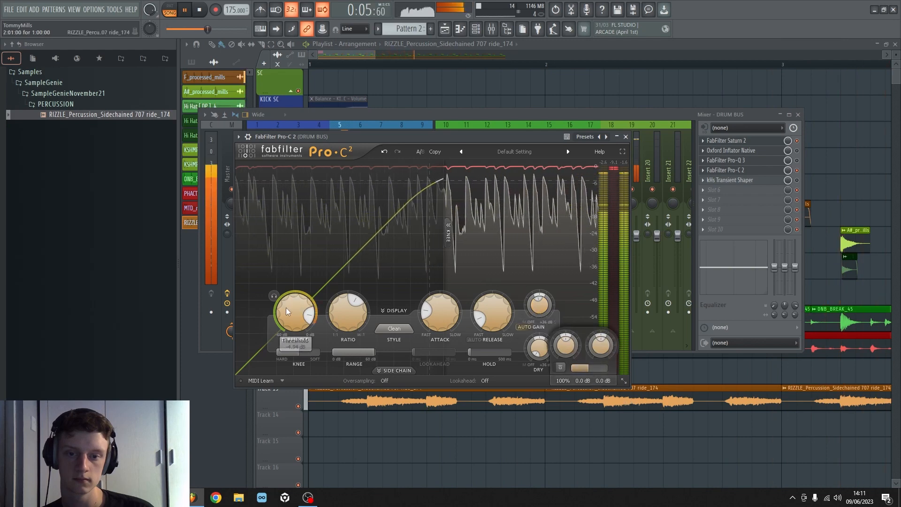
drag(290, 312, 237, 478)
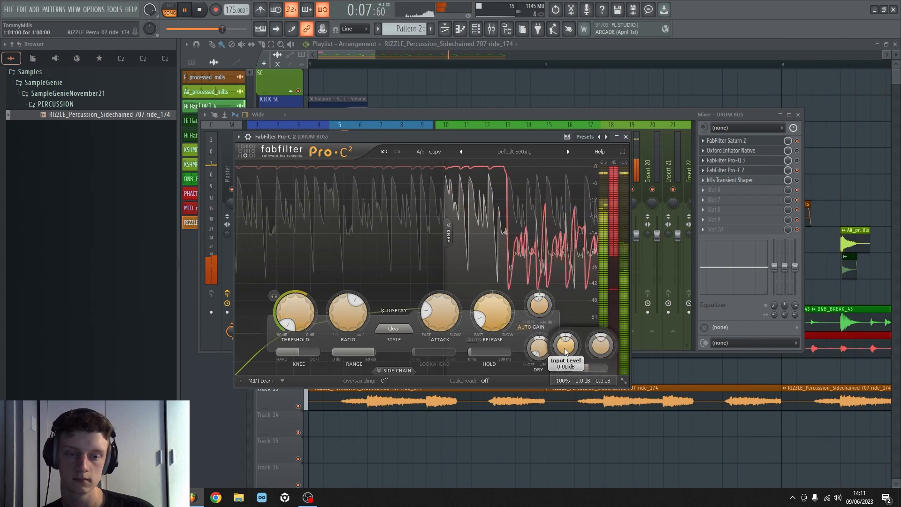
drag(590, 371, 520, 384)
drag(301, 324, 309, 258)
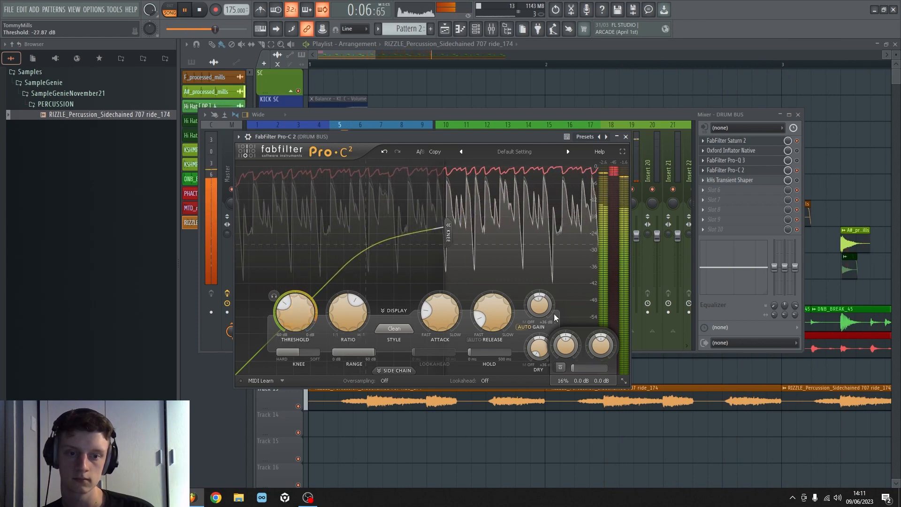
click(540, 299)
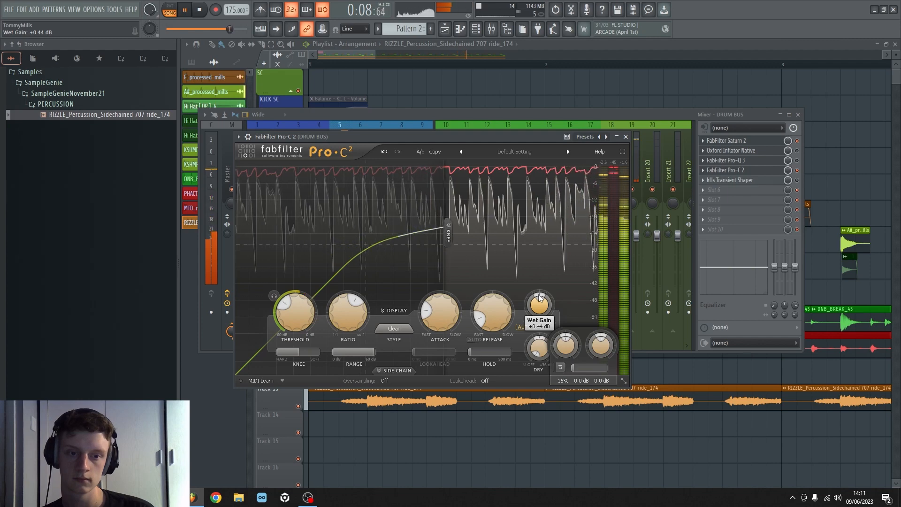
mouse_move(576, 365)
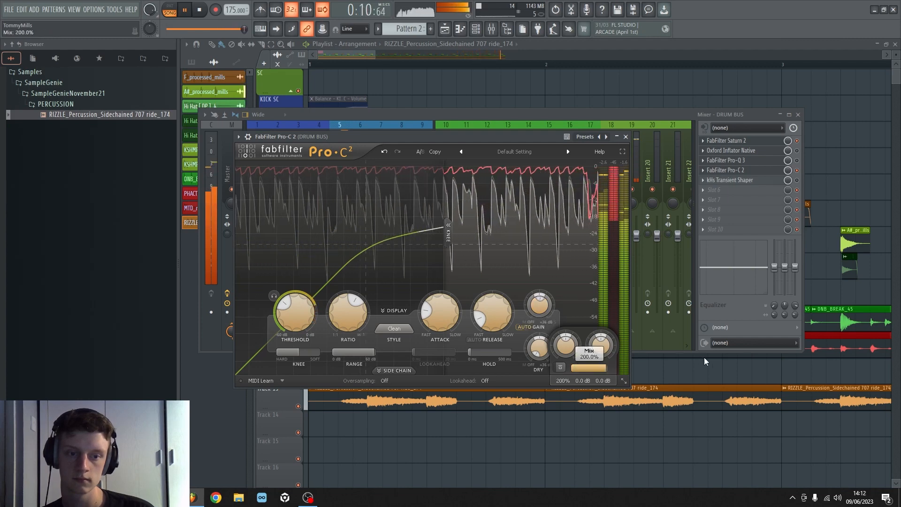
drag(568, 365, 598, 366)
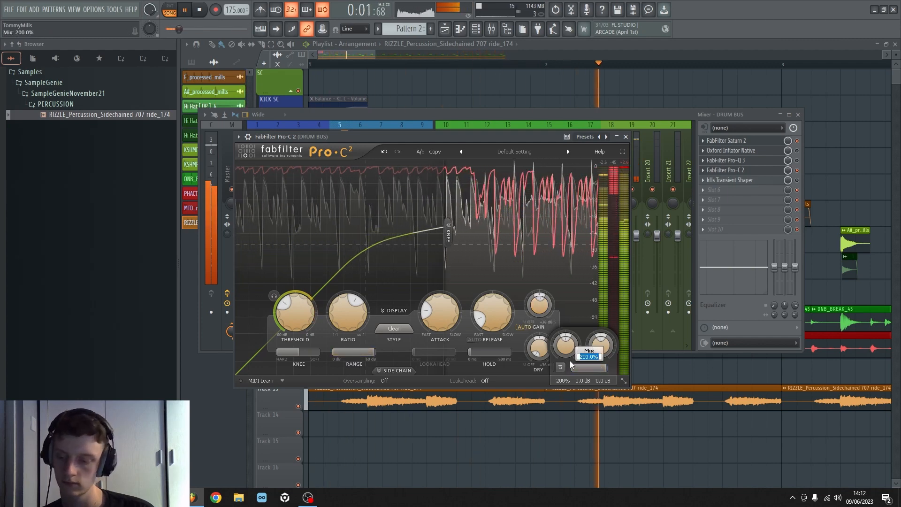
text(100)
key(Return)
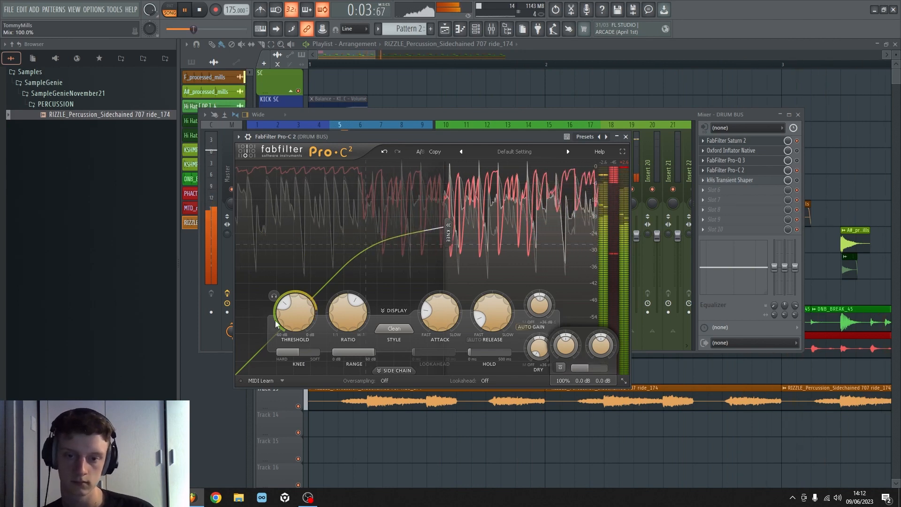
Set Pro-C 2's threshold to about -6 dB and its wet gain to -0.76 dB, and stop playback
drag(298, 314, 310, 290)
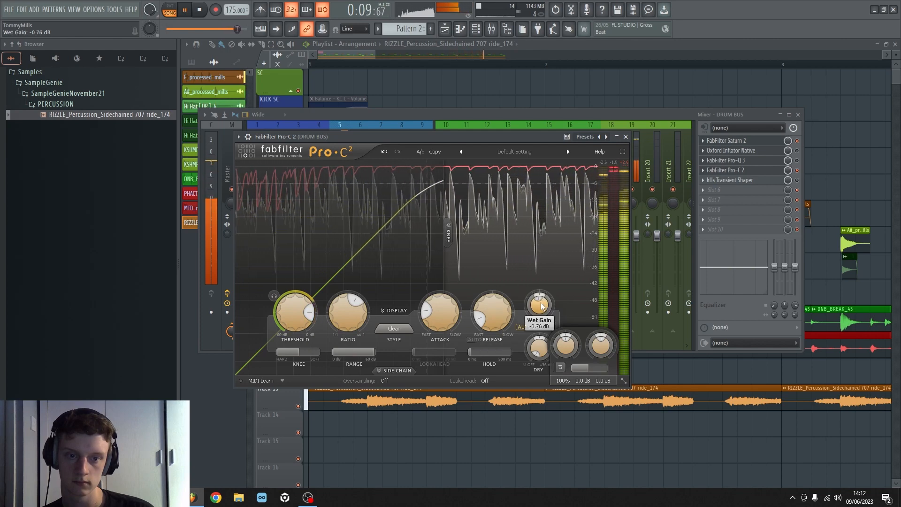
key(space)
key(space)
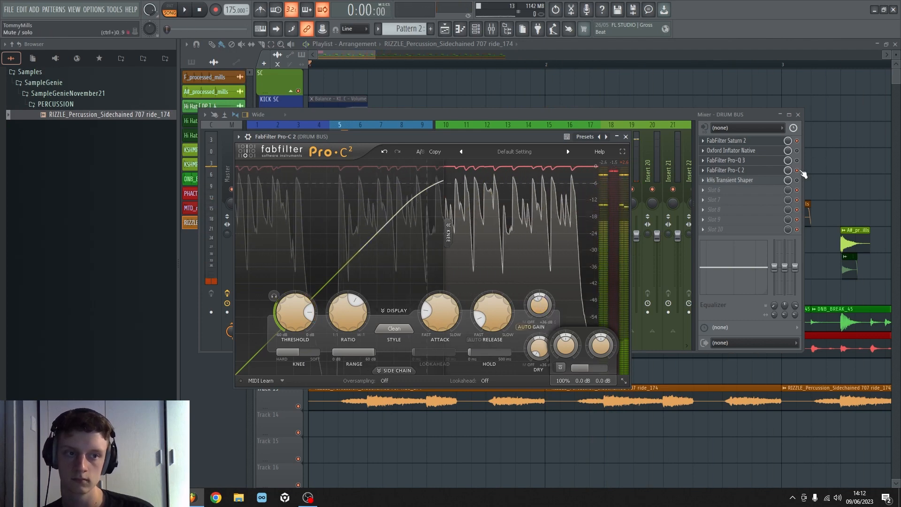
Move Pro-C 2 directly below Saturn 2 in the DRUM BUS effect chain, reopen it and start playback
click(803, 173)
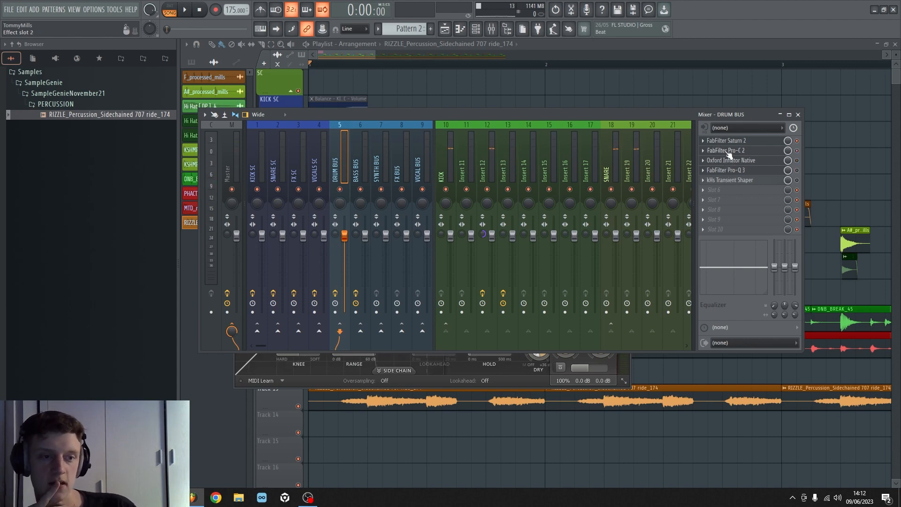
click(729, 151)
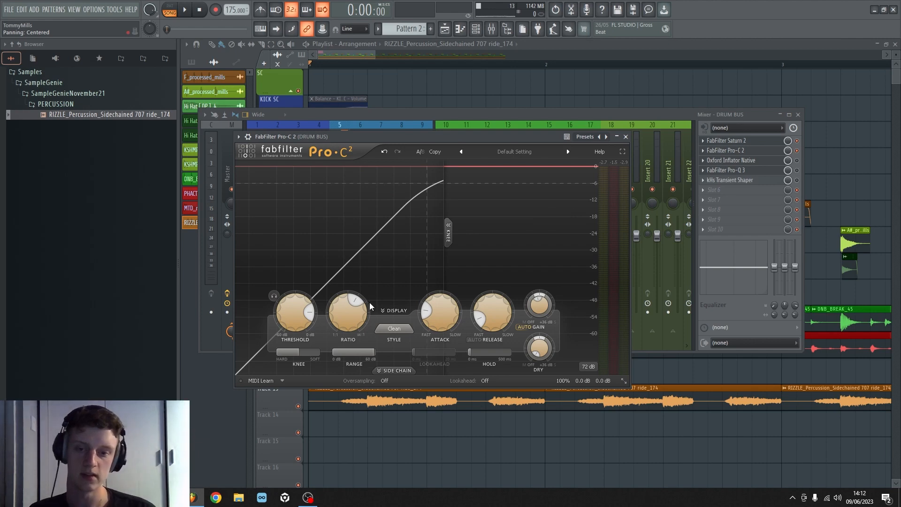
key(space)
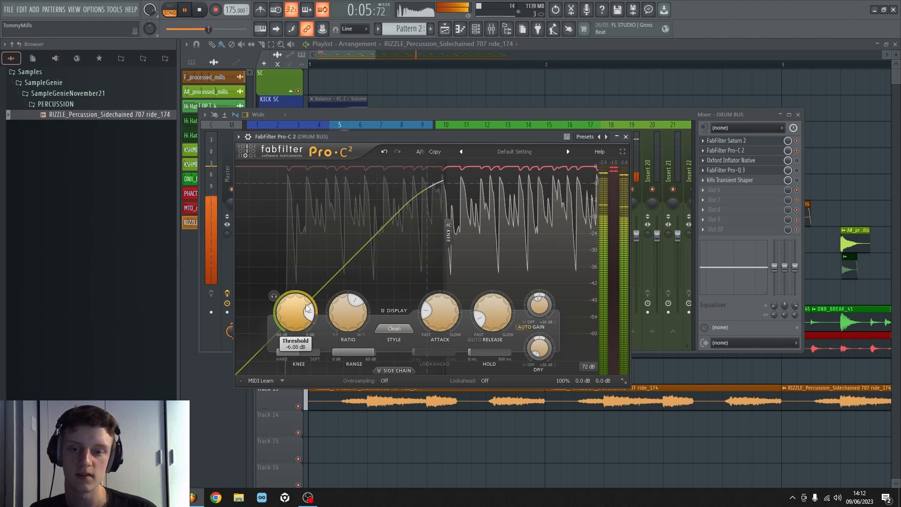
Lower Pro-C 2's threshold to about -18 dB, set its mix to 23%, and audition the beat
drag(307, 308, 263, 390)
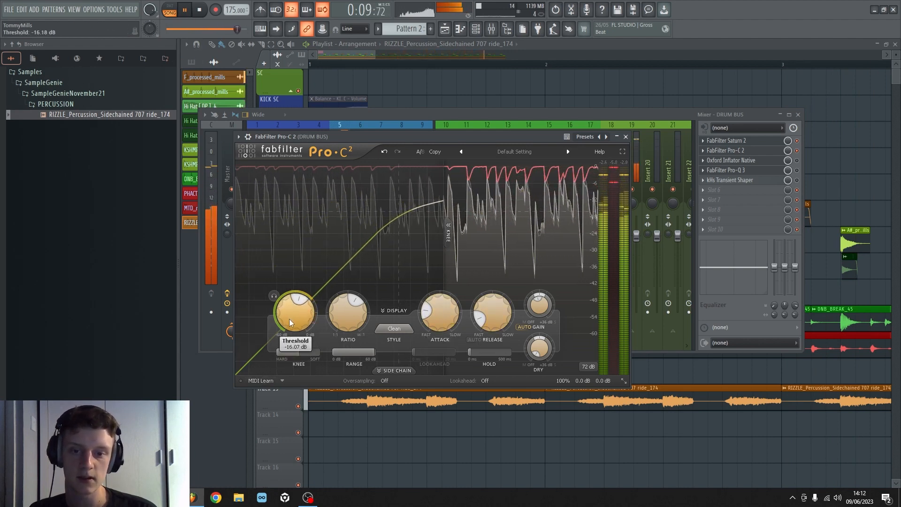
mouse_move(589, 381)
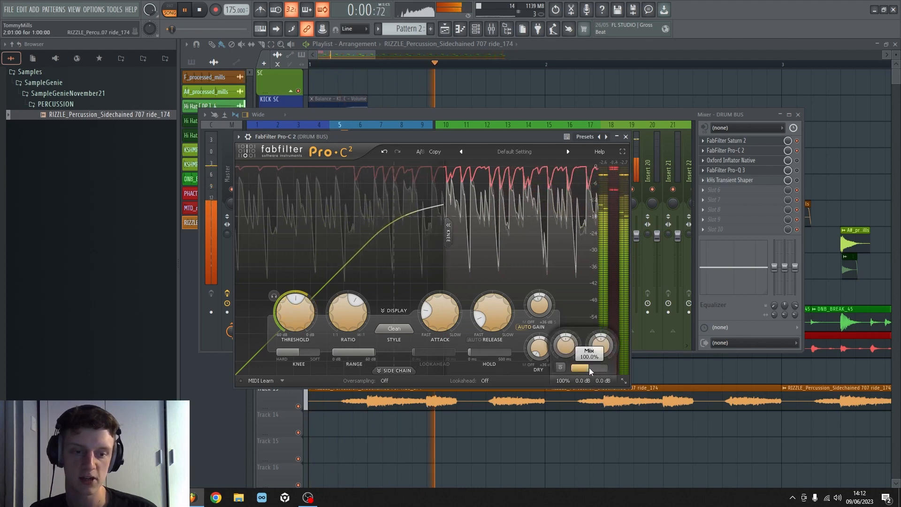
drag(590, 368, 519, 416)
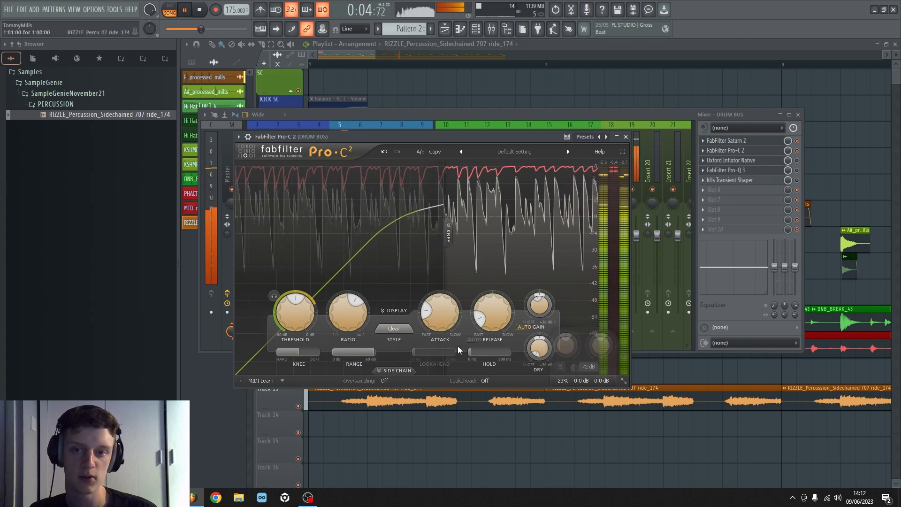
key(space)
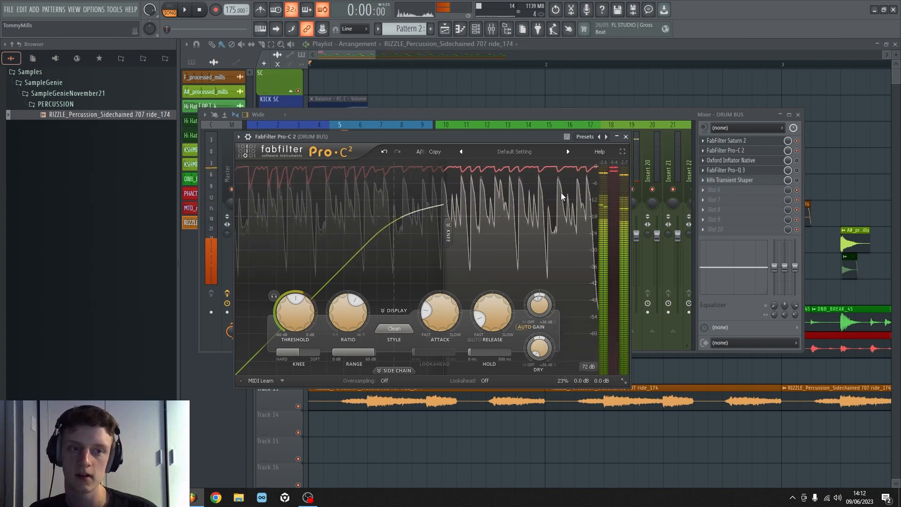
click(185, 10)
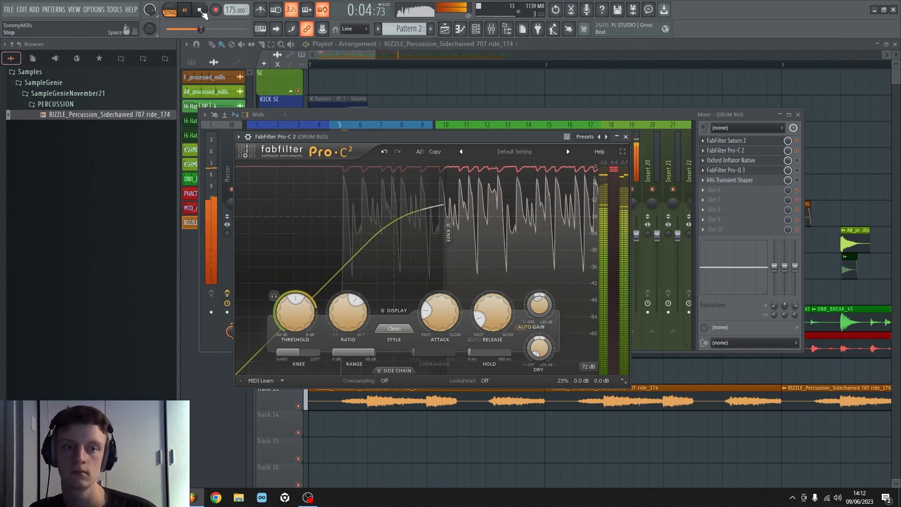
click(201, 11)
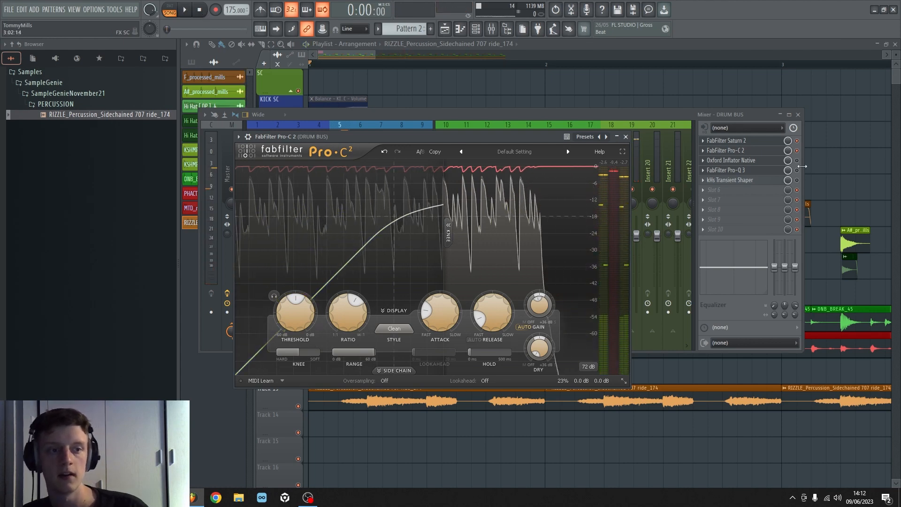
Enable and open FabFilter Pro-Q 3 and kHs Transient Shaper on the DRUM BUS
click(766, 170)
click(749, 171)
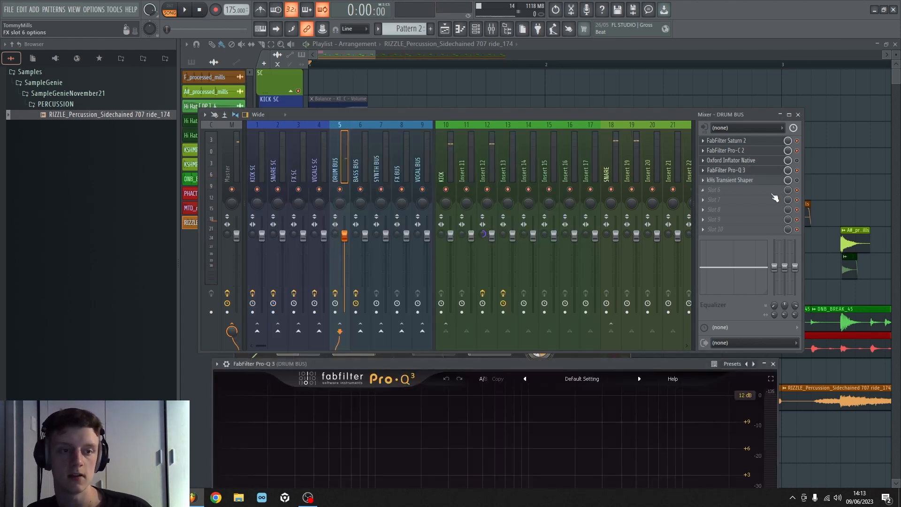
drag(365, 364, 270, 134)
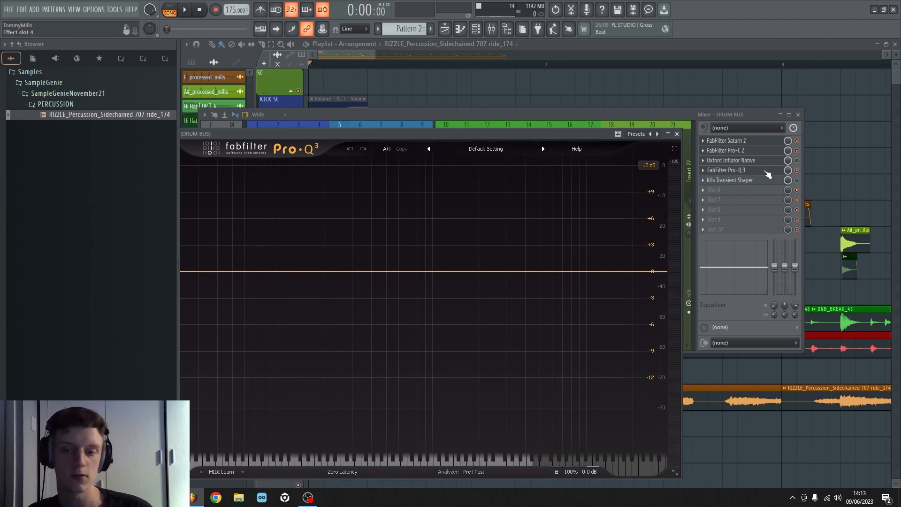
click(798, 182)
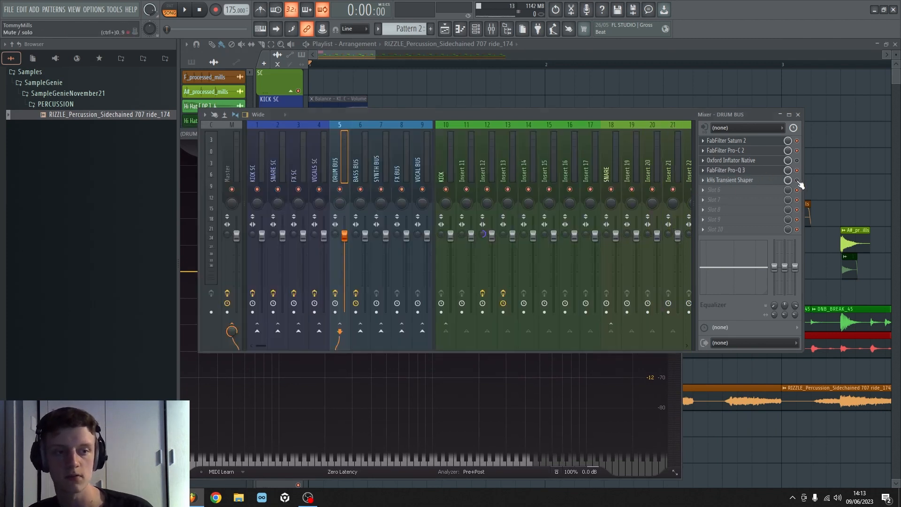
click(768, 183)
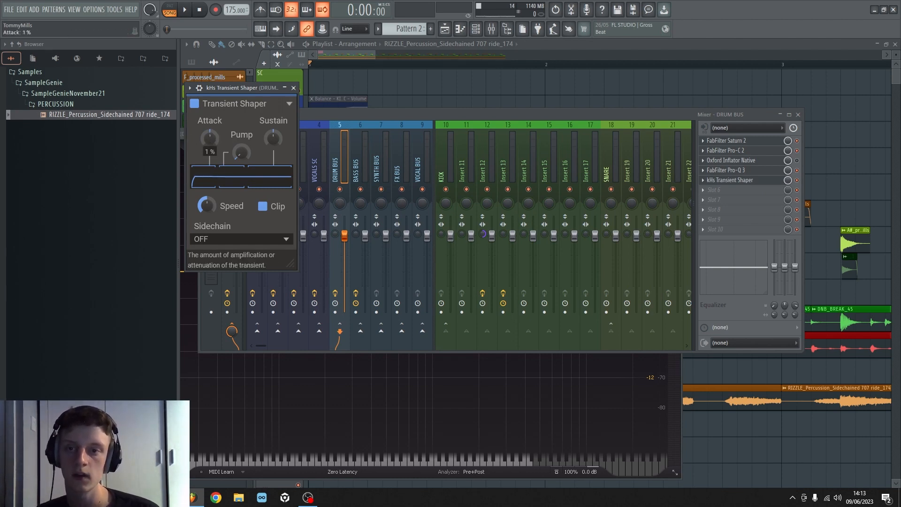
Add Fruity Soft Clipper to the DRUM BUS directly above Pro-Q 3 and adjust its threshold and post gain during playback
click(738, 204)
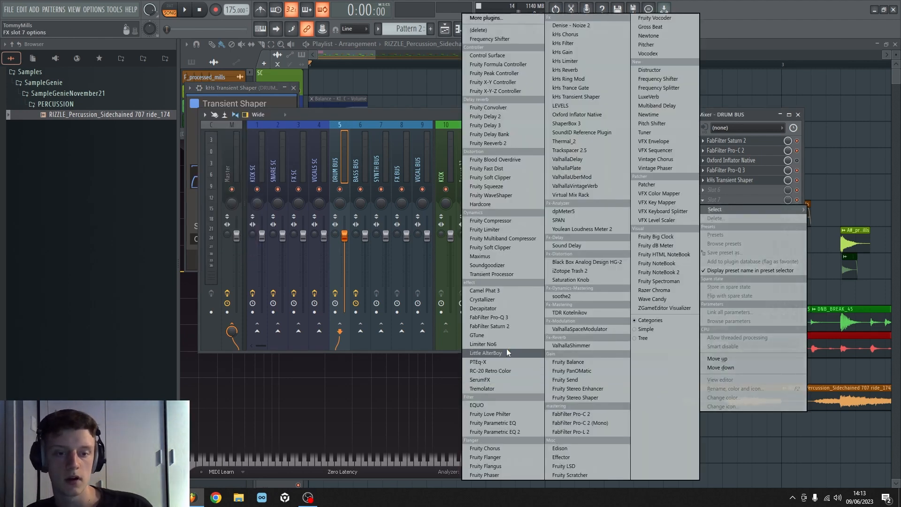
click(516, 248)
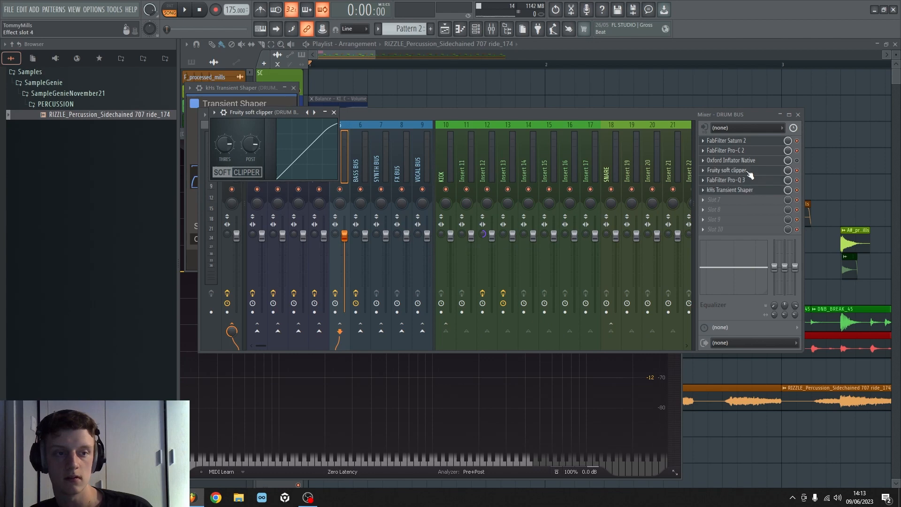
key(space)
drag(278, 115, 384, 106)
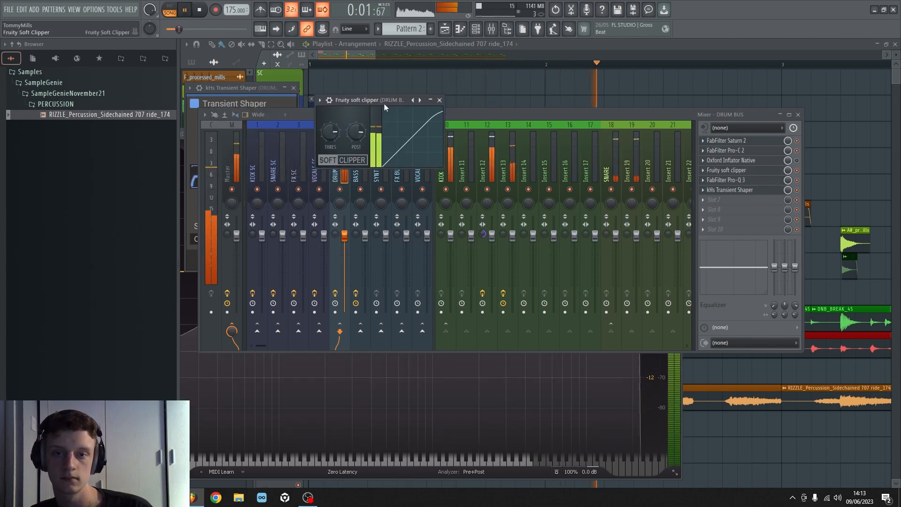
drag(330, 131, 352, 121)
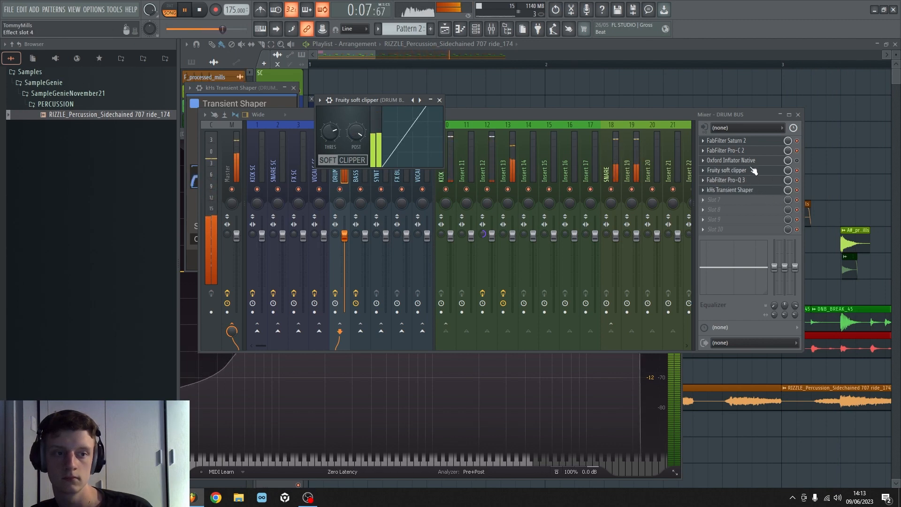
key(space)
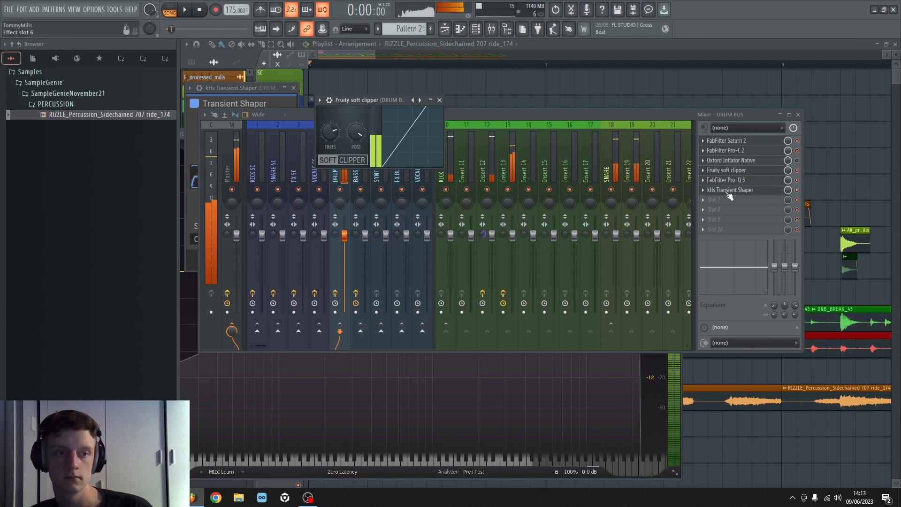
Set the Transient Shaper to 2% attack and 13% pump, lower its sustain slightly and turn off Clip while the beat plays
click(729, 191)
click(729, 192)
drag(212, 138, 211, 137)
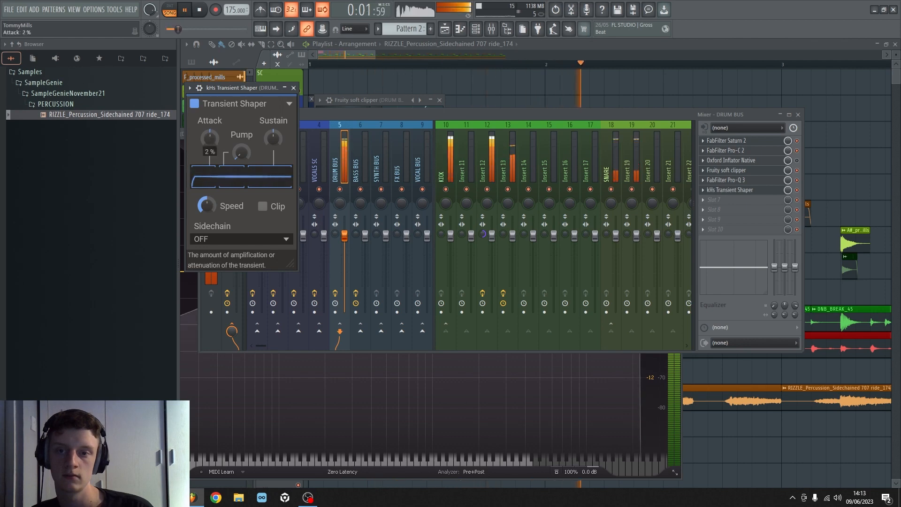
drag(273, 138, 273, 149)
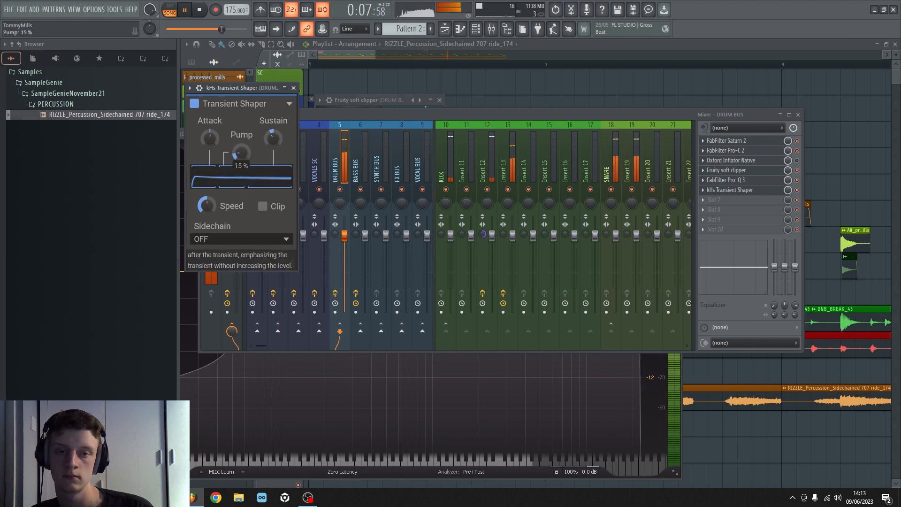
drag(239, 158, 239, 154)
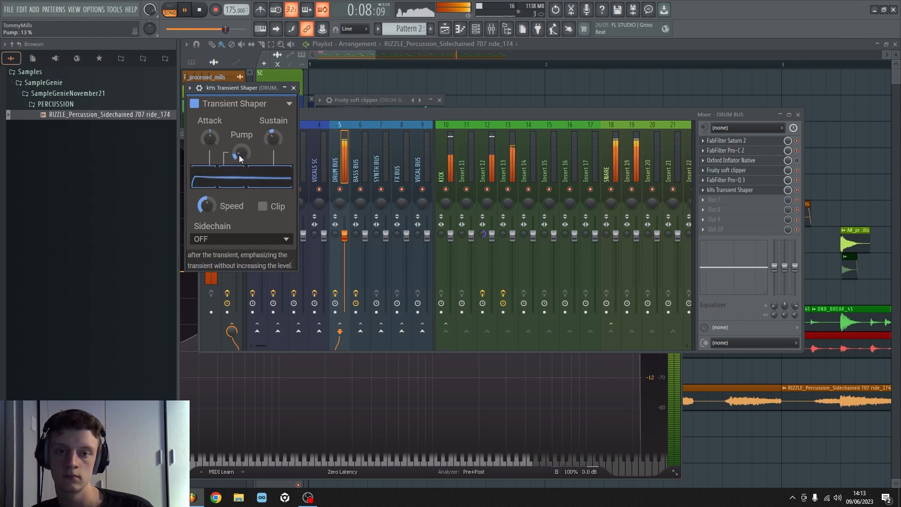
click(359, 237)
key(space)
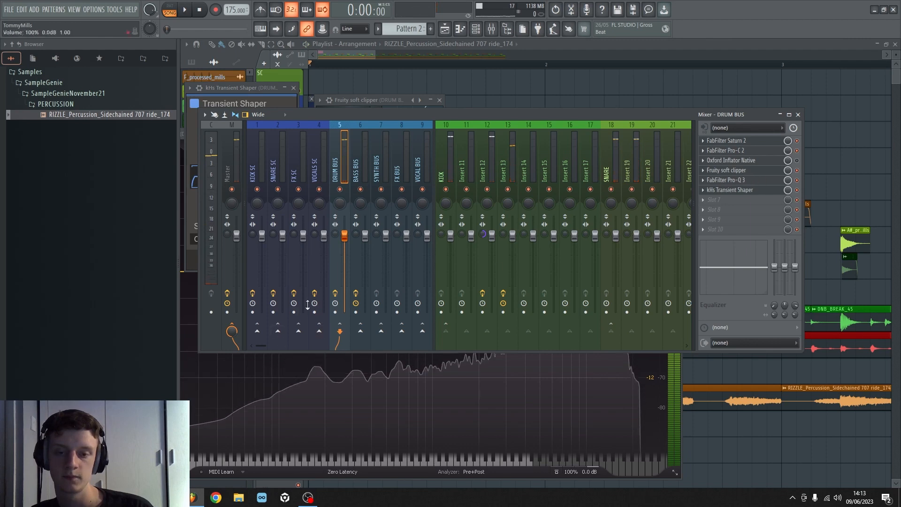
Compare the beat with the DRUM BUS effects bypassed and enabled during playback, and close the open mixer and plugin windows
key(space)
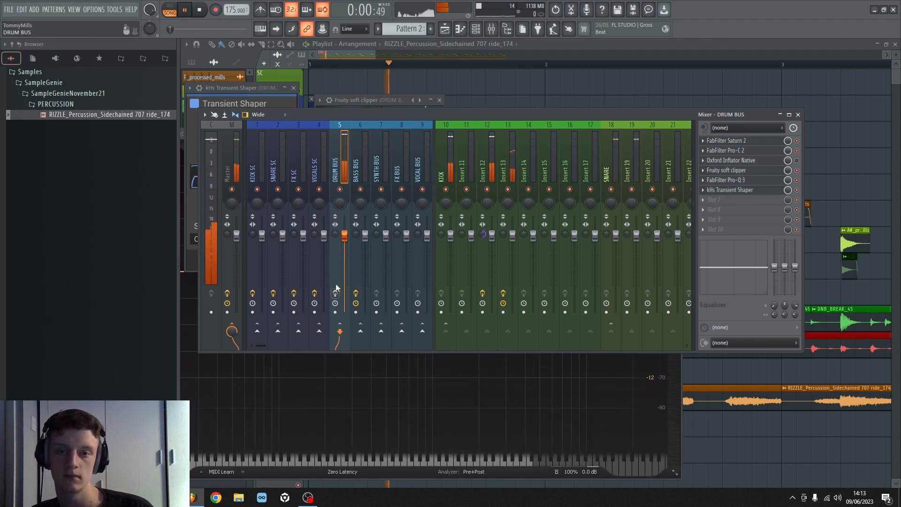
click(336, 294)
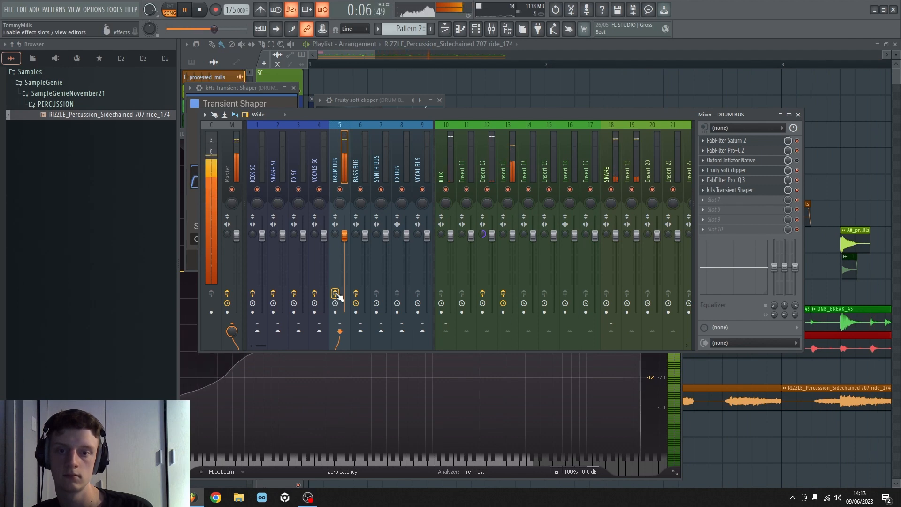
key(space)
key(F12)
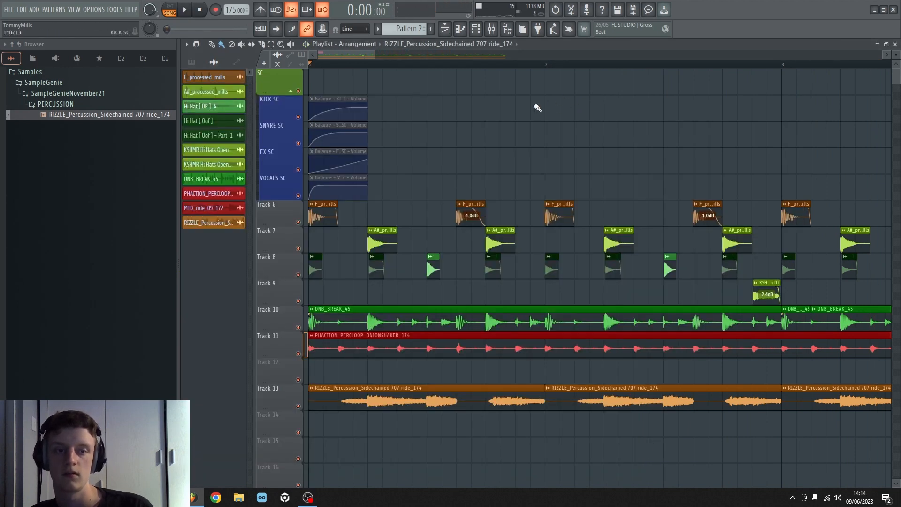
Show the patterns in the playlist's clip picker and reload the sample folders in the browser
scroll(503, 59, down, 6)
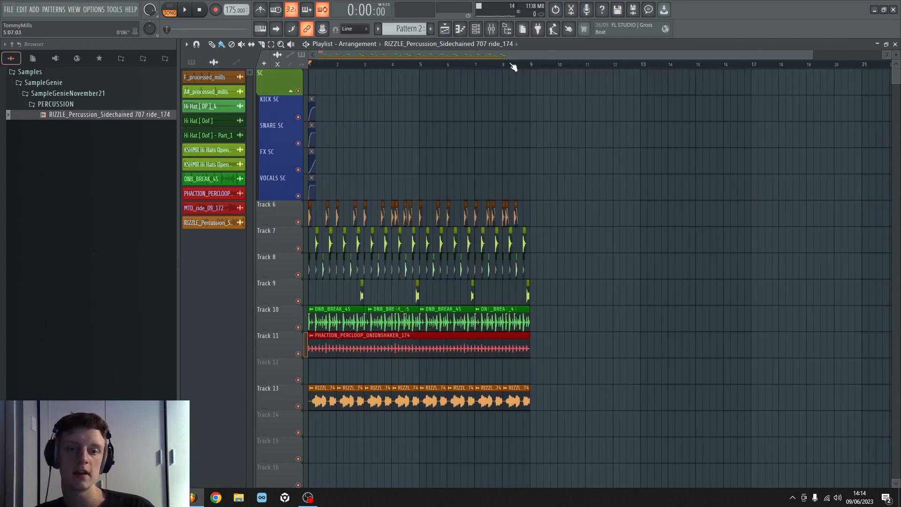
scroll(505, 45, down, 1)
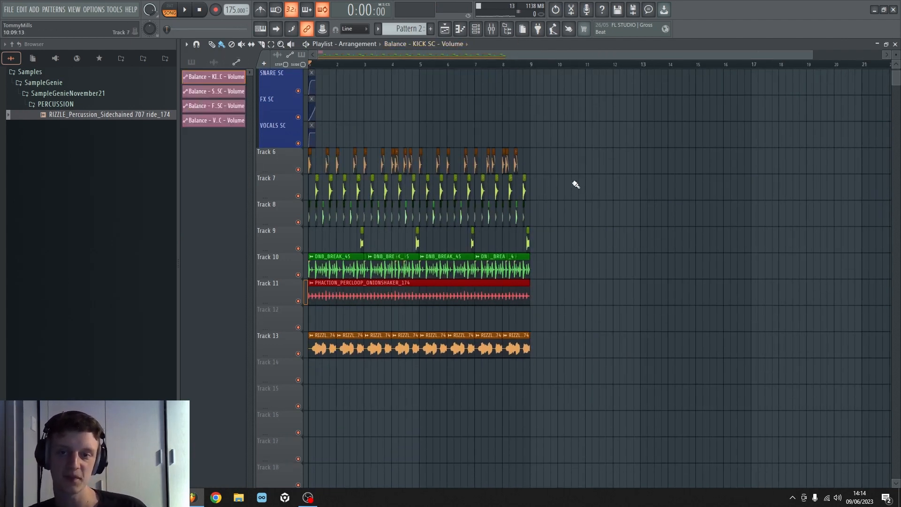
click(191, 62)
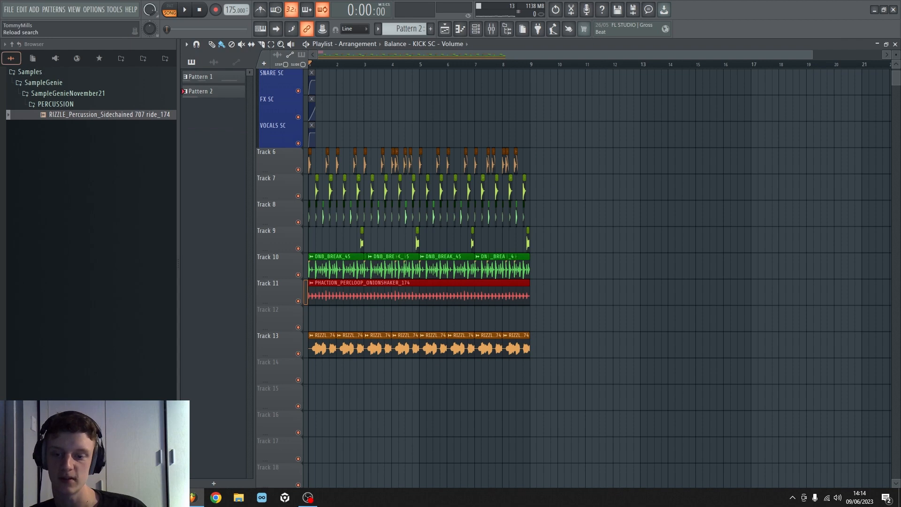
click(170, 483)
scroll(564, 423, down, 2)
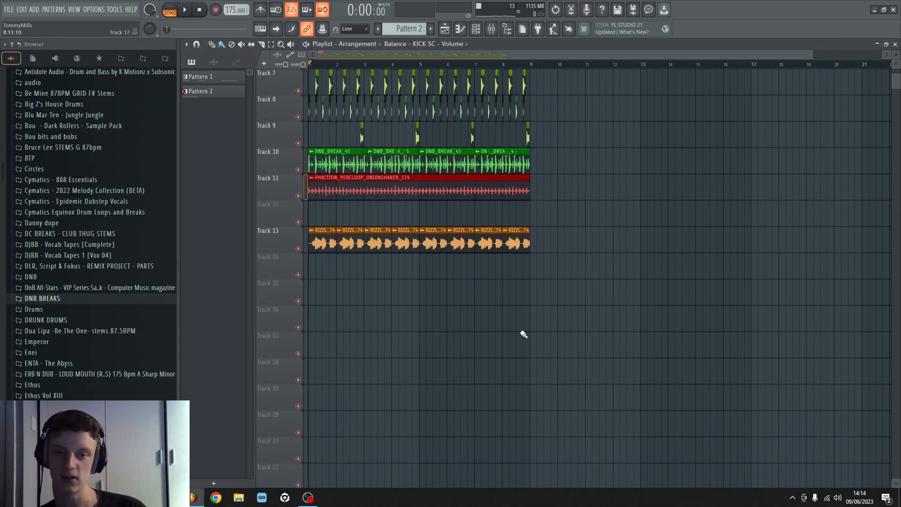
scroll(507, 301, up, 2)
scroll(347, 65, up, 6)
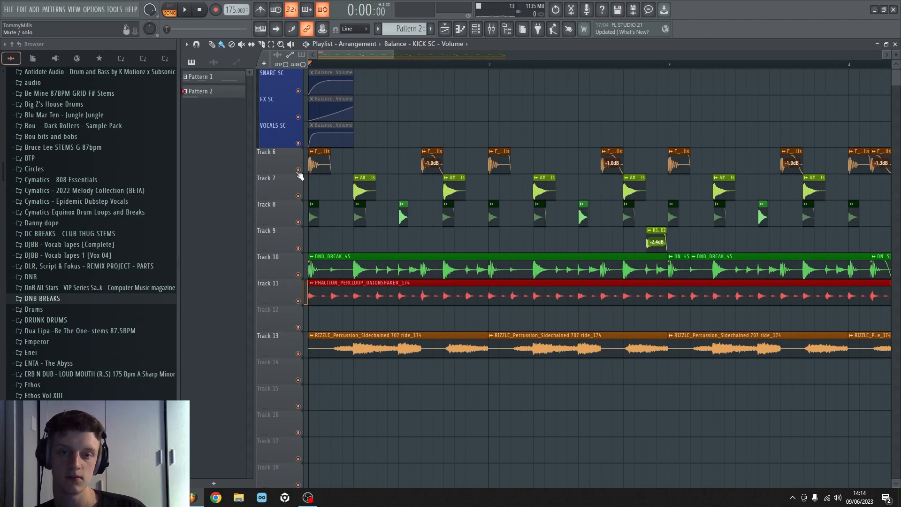
Solo the kick clips on Track 6 and listen to them across the arrangement
right_click(298, 170)
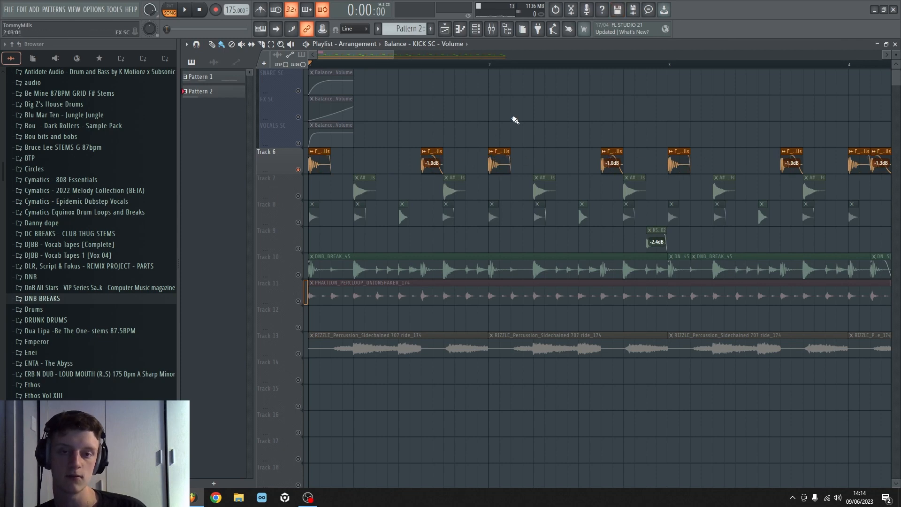
key(space)
scroll(453, 55, down, 2)
scroll(446, 65, down, 1)
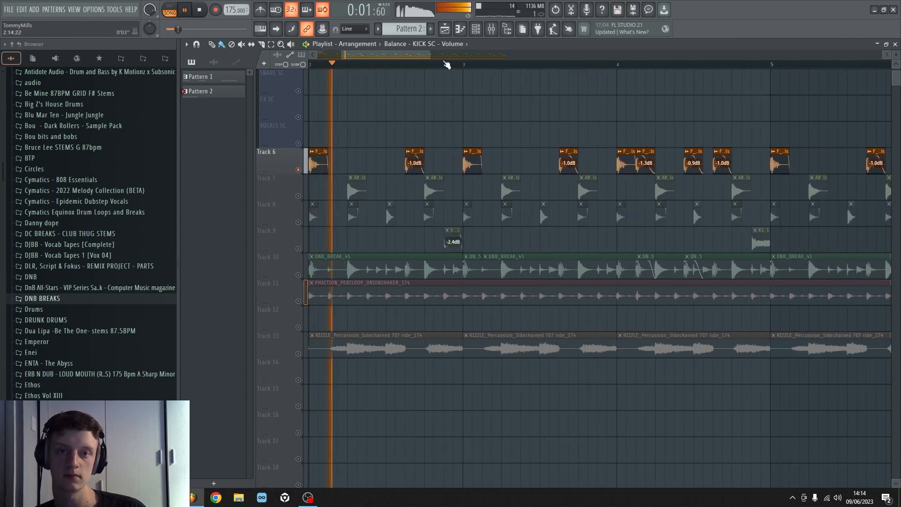
scroll(449, 70, down, 3)
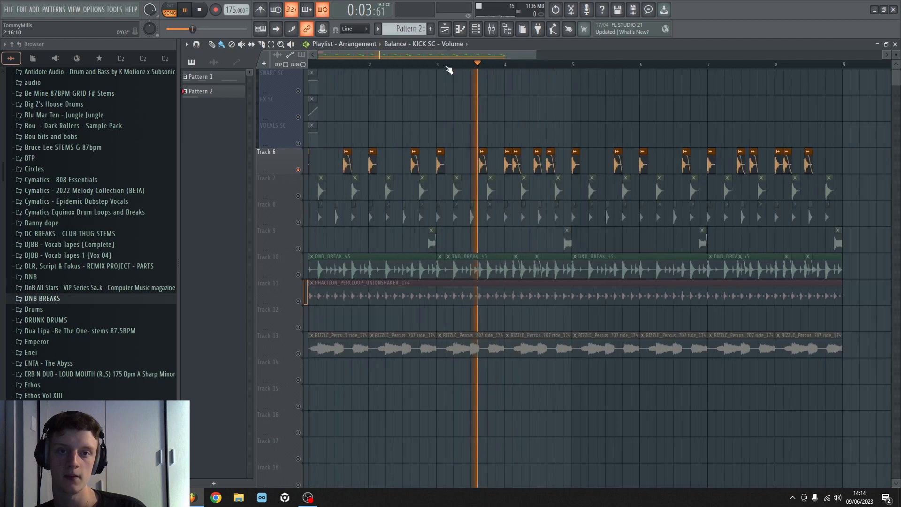
scroll(449, 69, down, 3)
key(space)
Unmute the snares on Track 7 alongside the soloed kicks and examine the clip layout across the eight bars
click(298, 196)
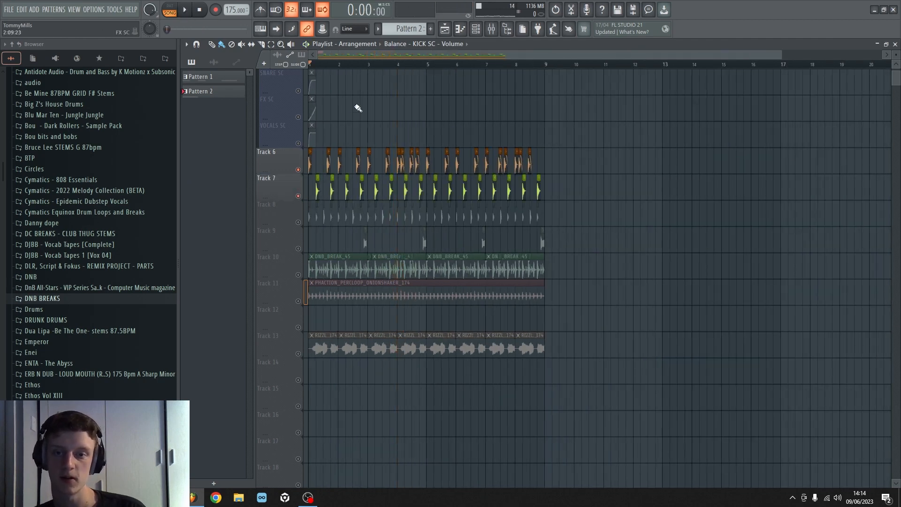
scroll(356, 99, down, 4)
scroll(343, 68, up, 3)
drag(340, 56, 259, 64)
scroll(362, 94, up, 5)
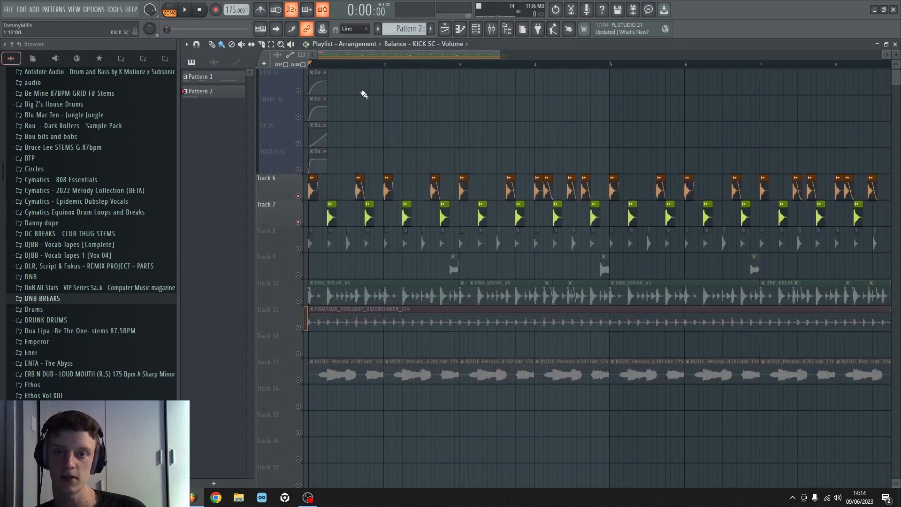
scroll(329, 69, up, 3)
scroll(328, 70, down, 3)
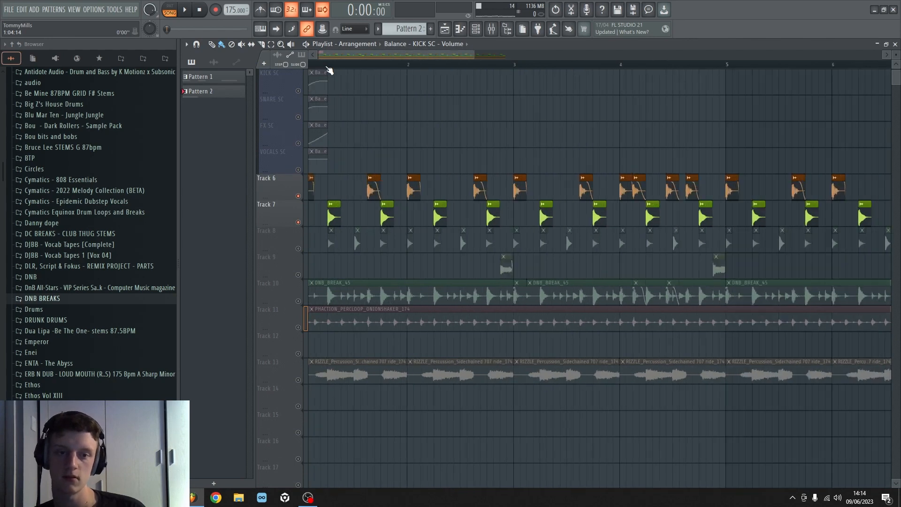
scroll(329, 69, up, 1)
scroll(328, 69, up, 5)
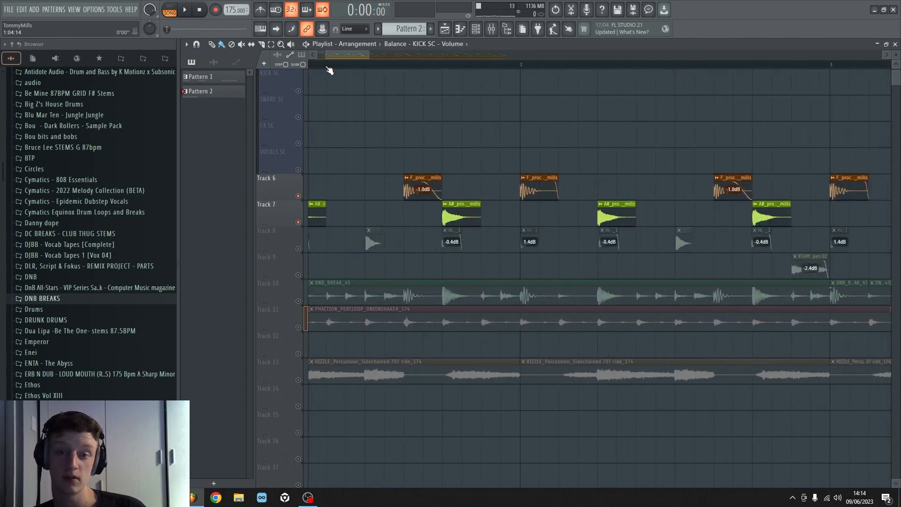
scroll(389, 59, up, 2)
scroll(389, 58, down, 7)
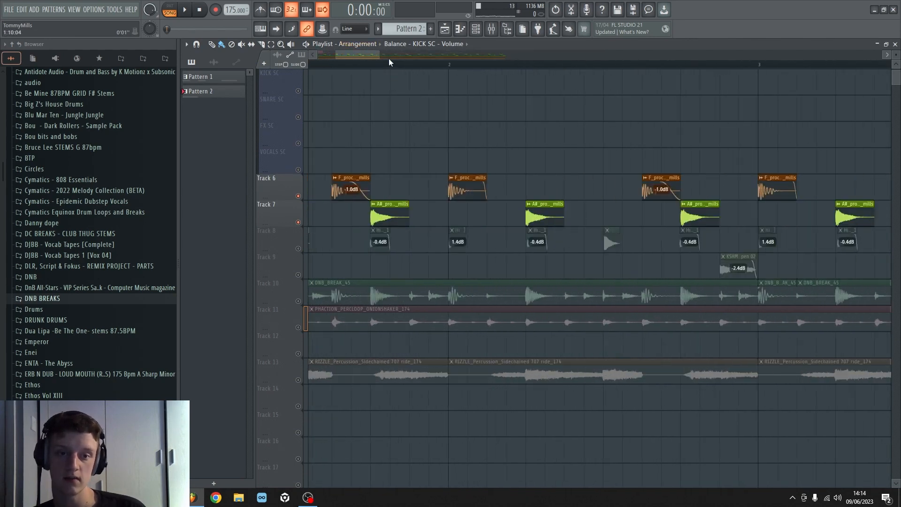
scroll(386, 68, down, 3)
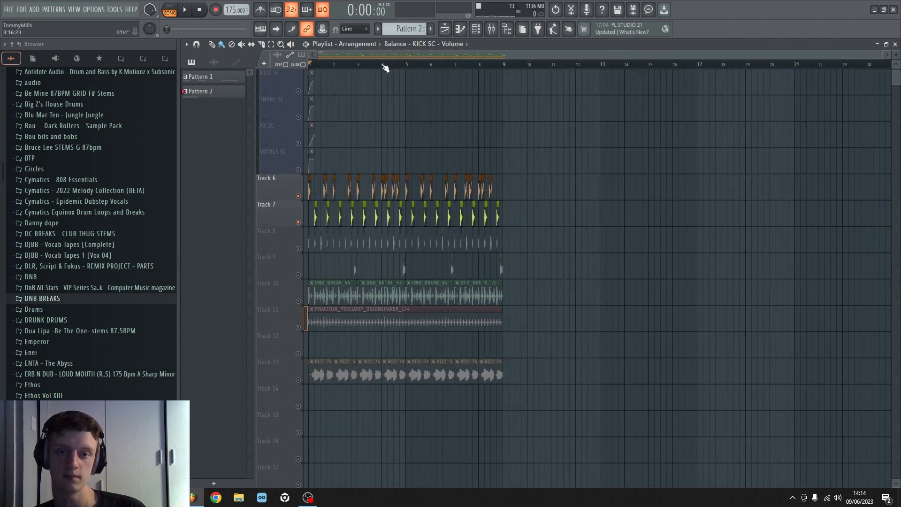
Select every second snare clip on Track 7, give them a fade-out of about 0.1 s and start playback
click(352, 216)
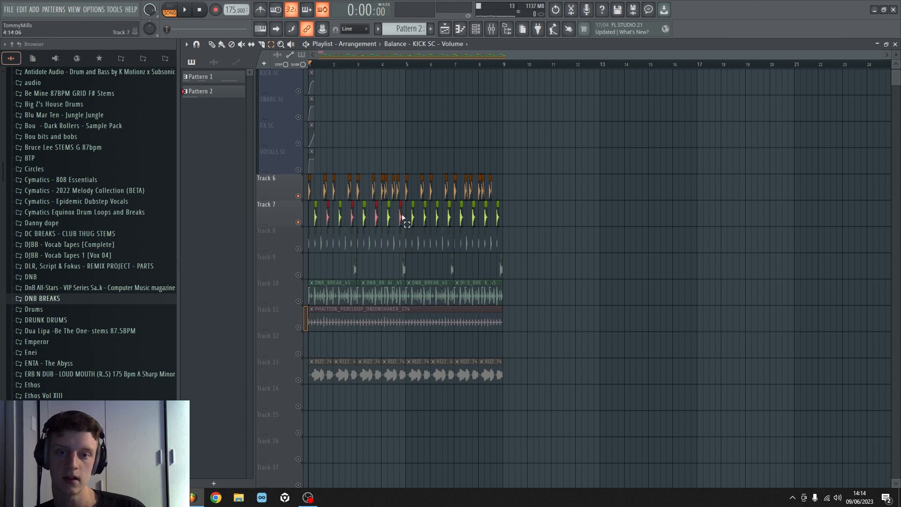
click(447, 218)
click(474, 218)
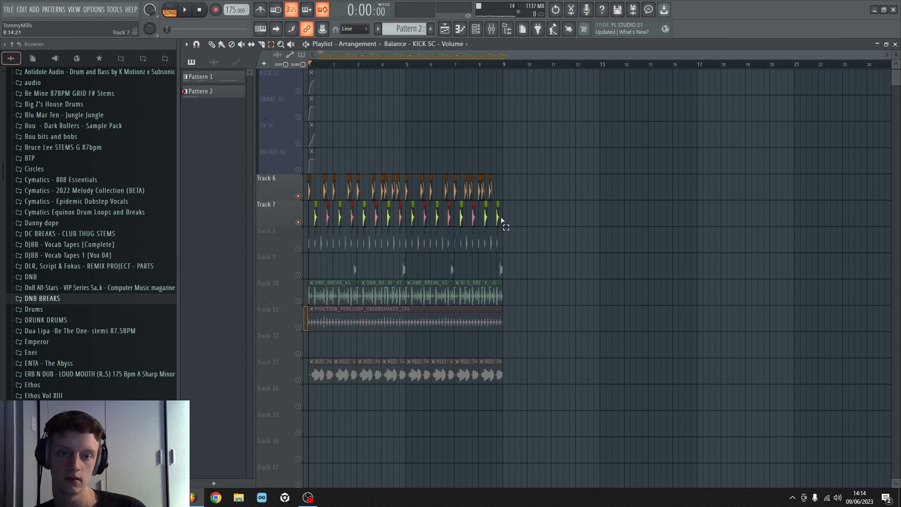
scroll(328, 67, up, 8)
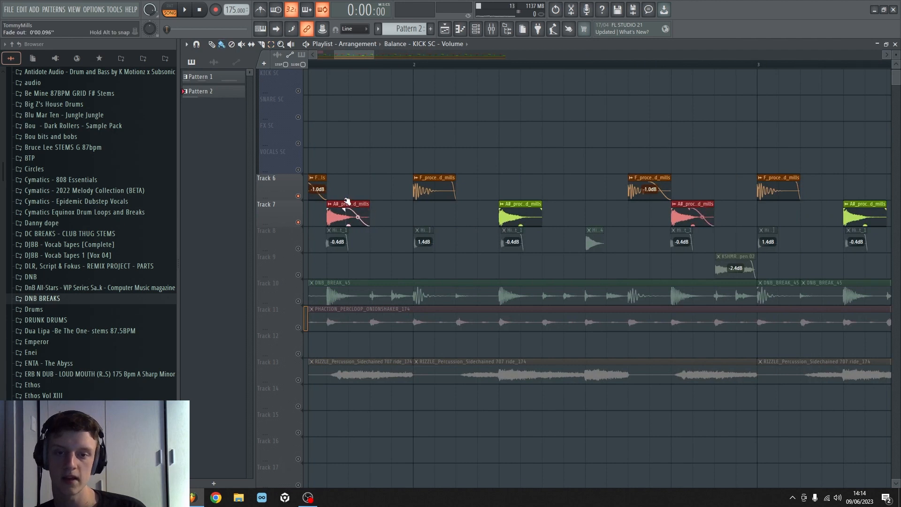
drag(348, 201, 346, 202)
drag(358, 217, 357, 221)
key(space)
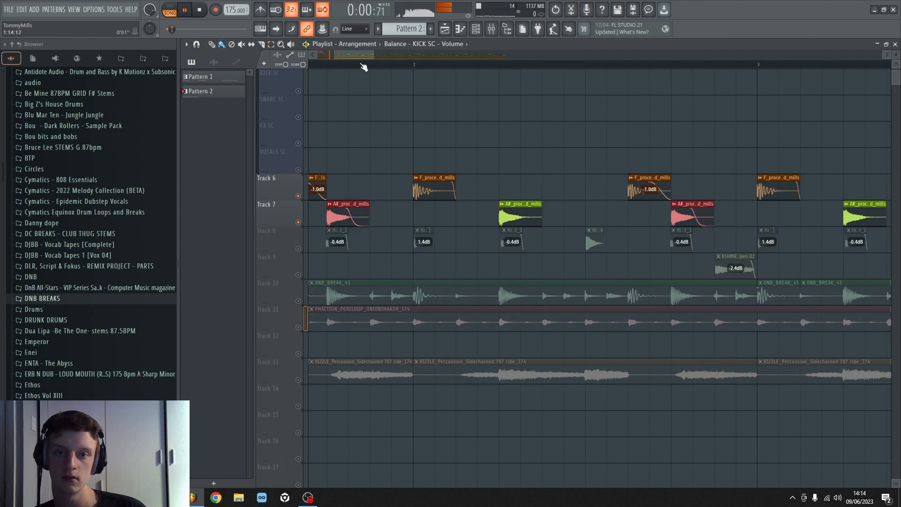
Set the fade-out tension of the selected Track 7 snares to about -19% while the kicks and snares play
scroll(364, 67, down, 3)
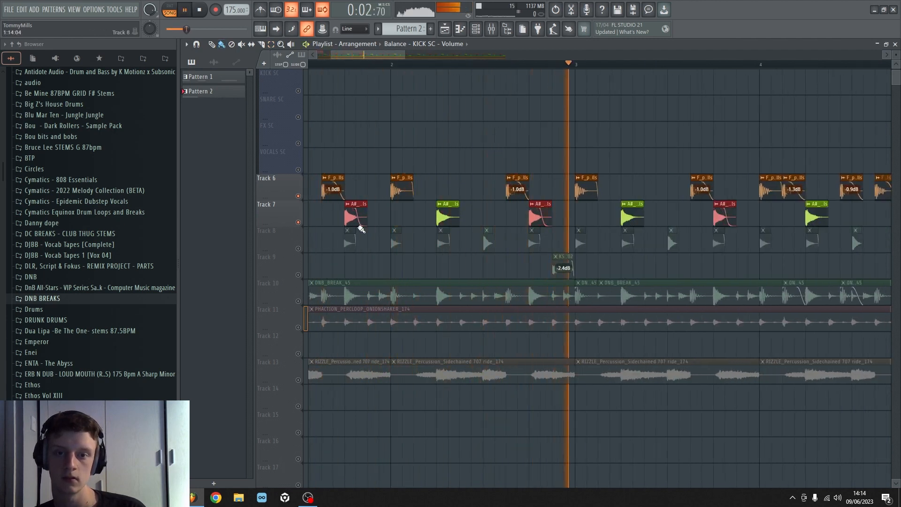
key(space)
drag(356, 211, 363, 224)
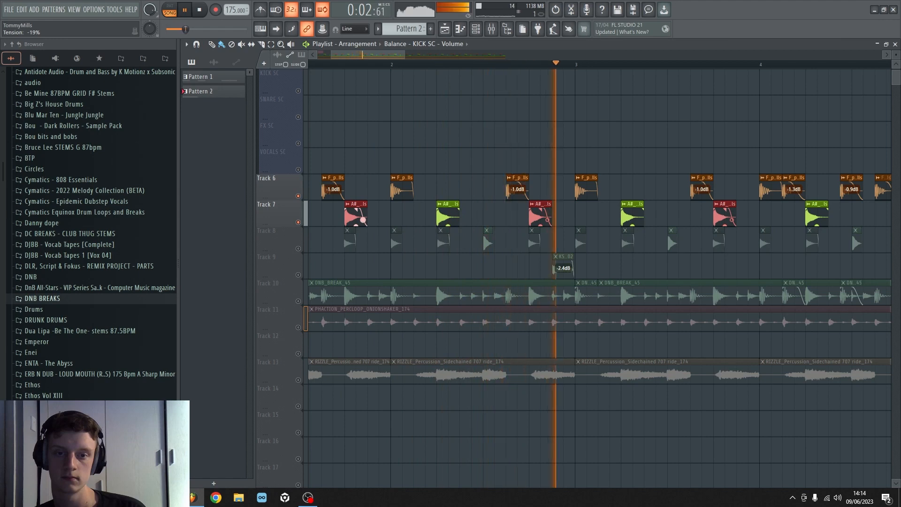
key(space)
Bring all playlist tracks back in and audition the full beat
scroll(384, 65, down, 3)
scroll(378, 66, down, 3)
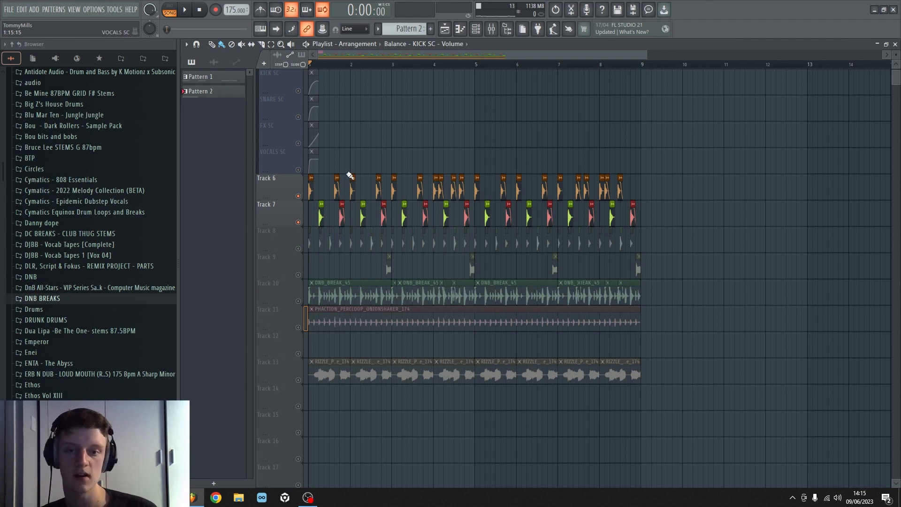
scroll(323, 73, up, 1)
scroll(294, 351, down, 2)
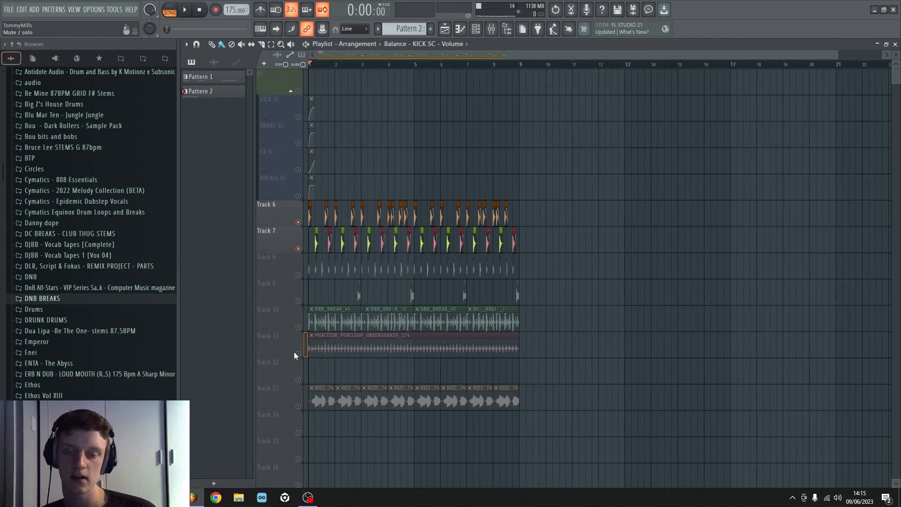
click(299, 274)
key(space)
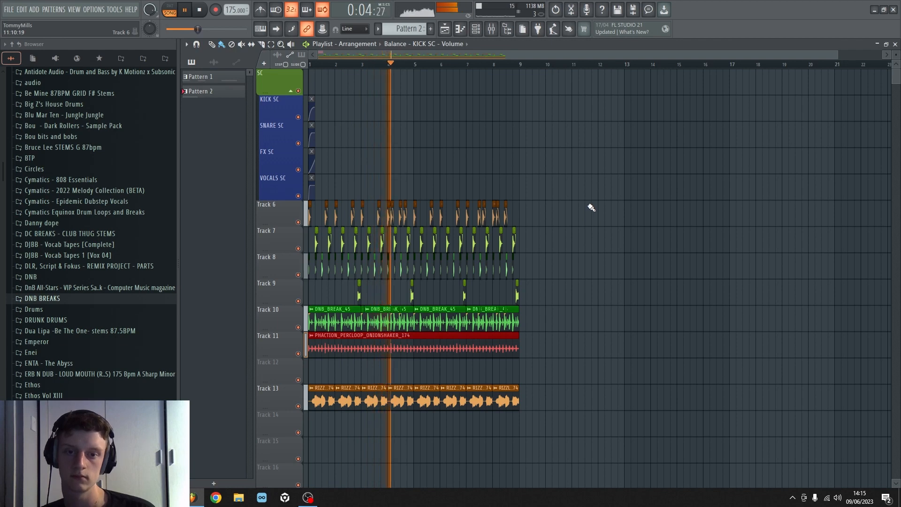
key(space)
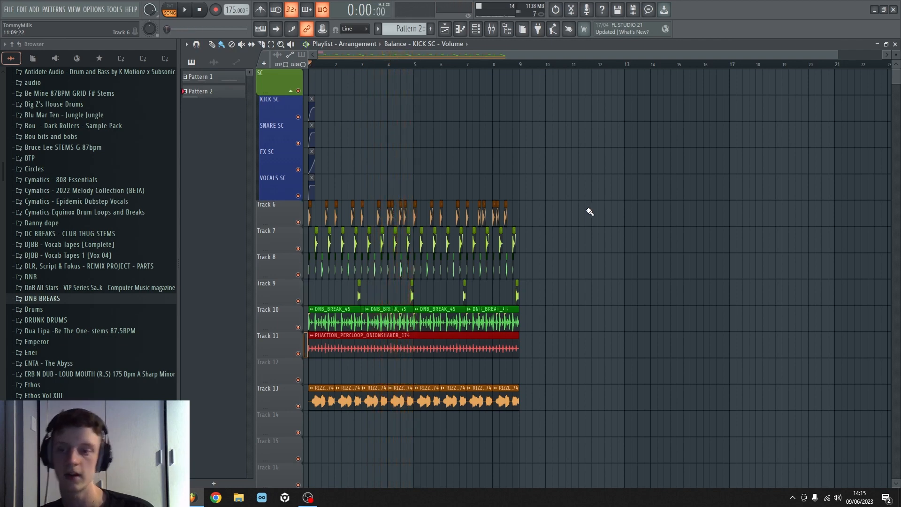
Select all the RIZZLE ride clips on Track 13 and move them up to Track 12
scroll(561, 184, down, 1)
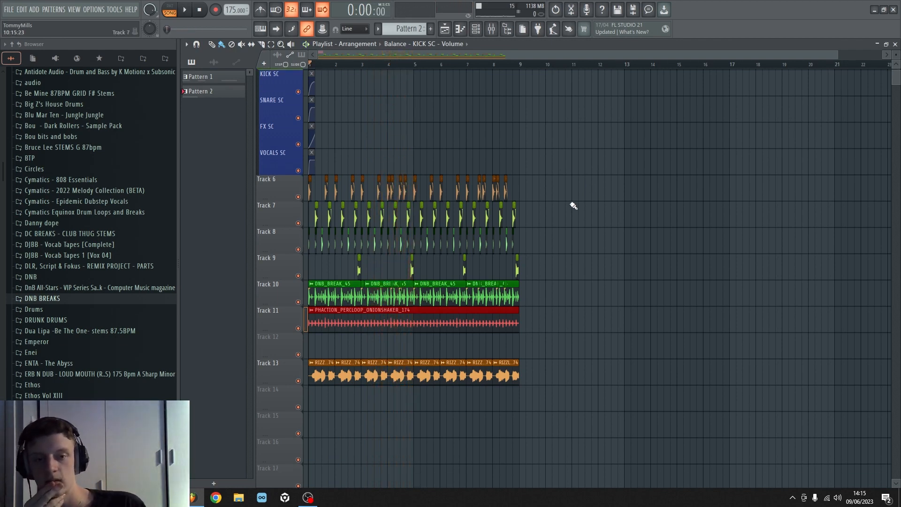
scroll(585, 361, down, 4)
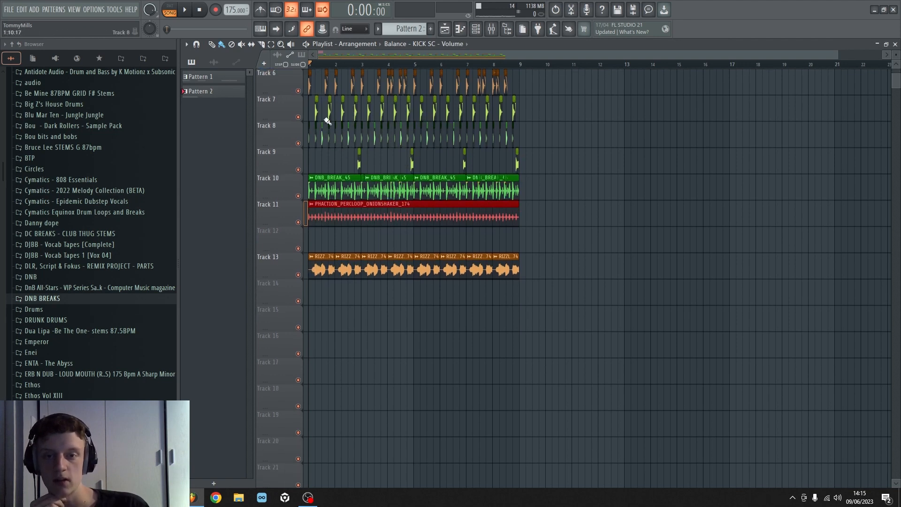
scroll(322, 68, up, 1)
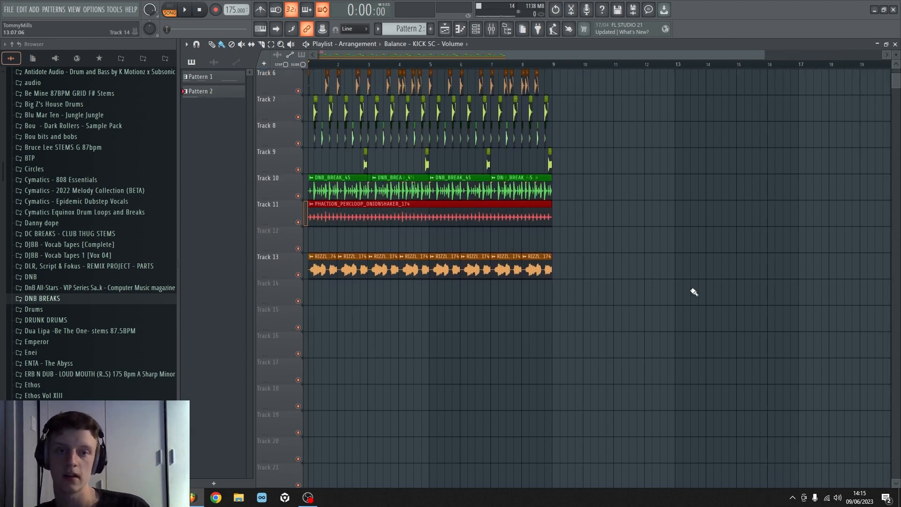
scroll(634, 310, up, 2)
drag(569, 331, 249, 312)
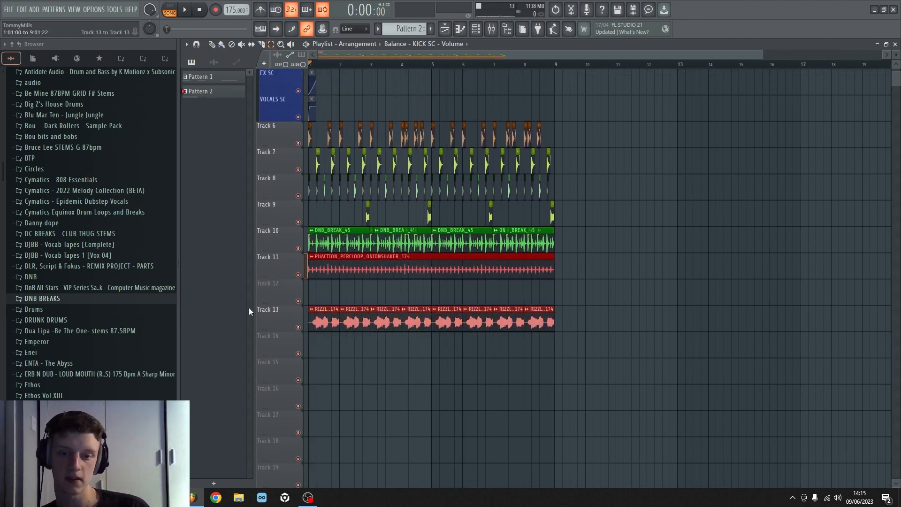
key(shift+Up)
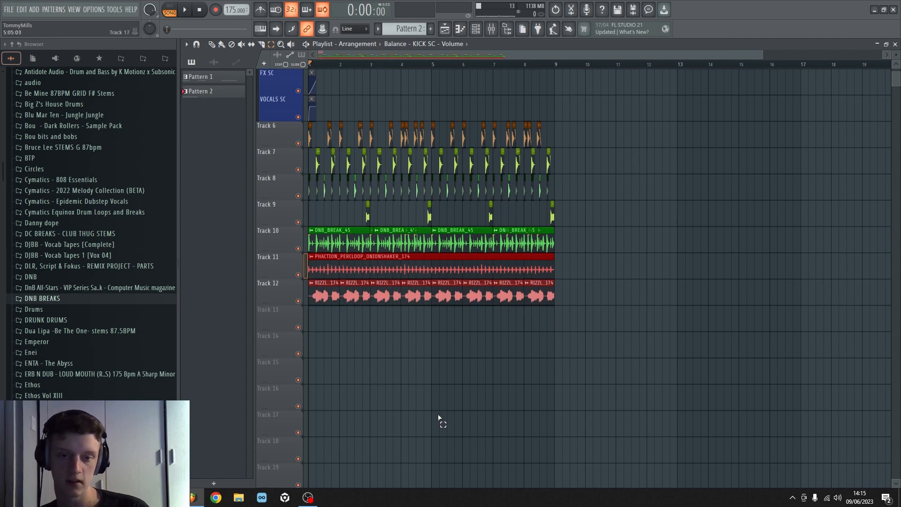
Slip the ride audio inside the bar 4 clip on Track 12 and audition it in the full beat and soloed
click(406, 299)
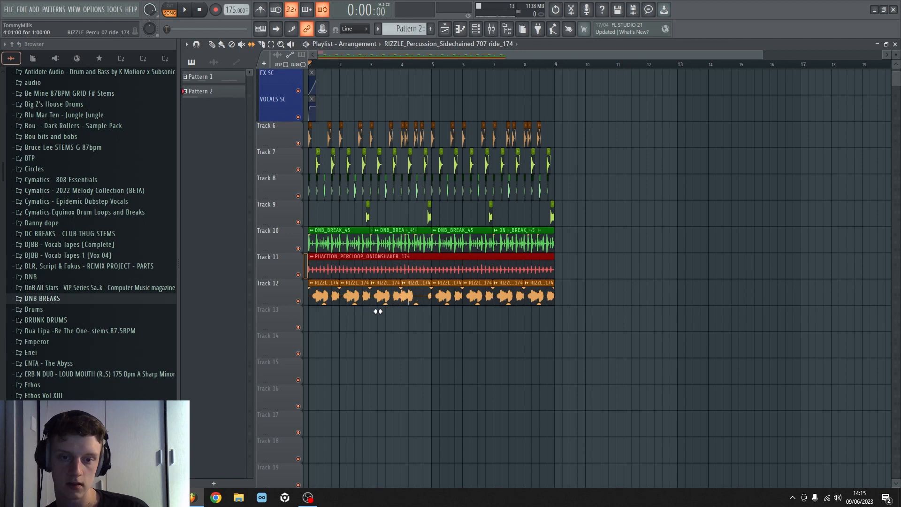
drag(375, 311, 391, 310)
key(space)
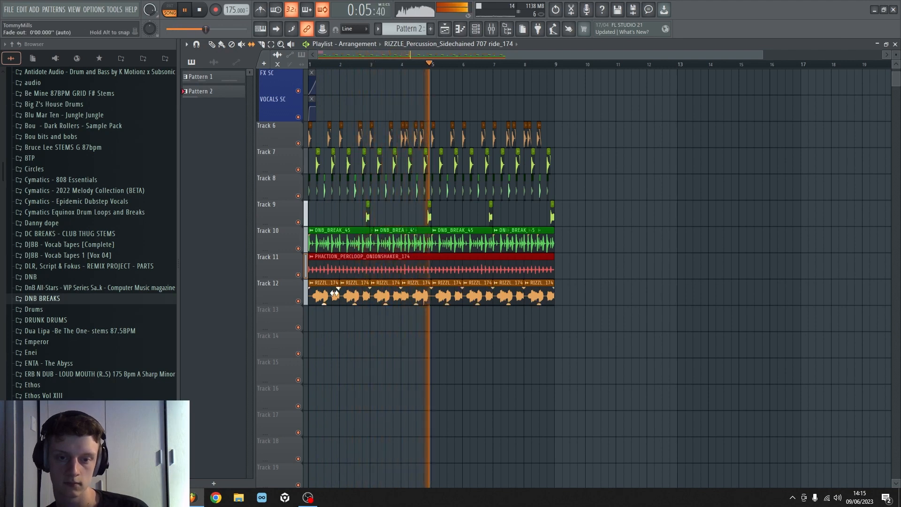
key(space)
right_click(298, 301)
key(space)
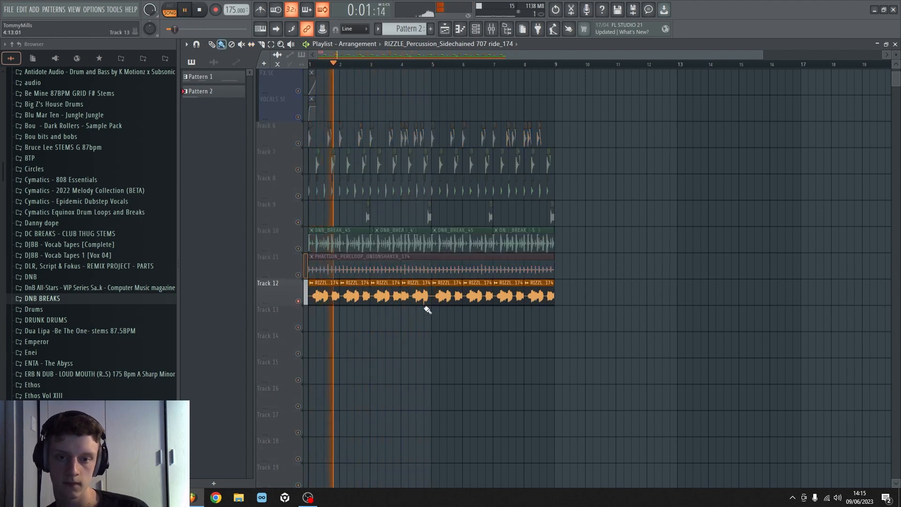
Delete the bar 4 ride clip on Track 12, extend the bar 3 clip through bar 4 and audition it soloed and in the full beat
right_click(413, 299)
key(space)
drag(400, 287, 426, 288)
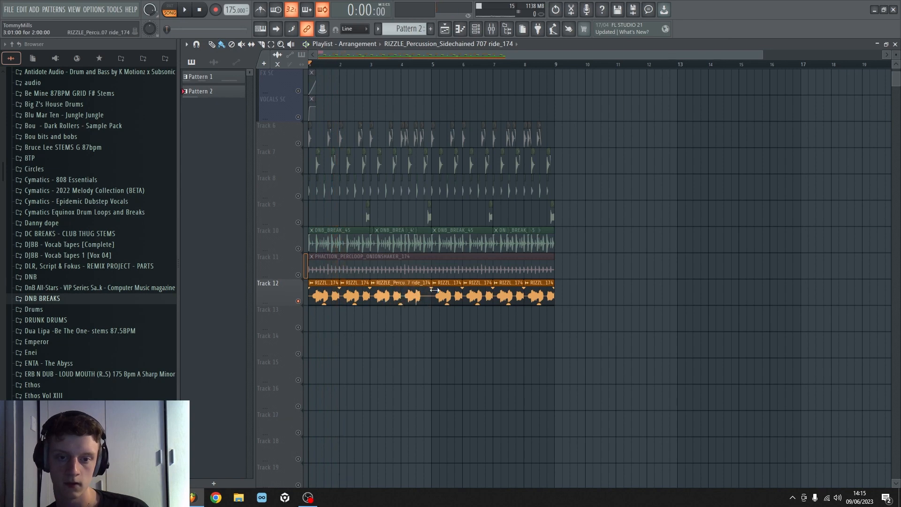
right_click(299, 300)
key(space)
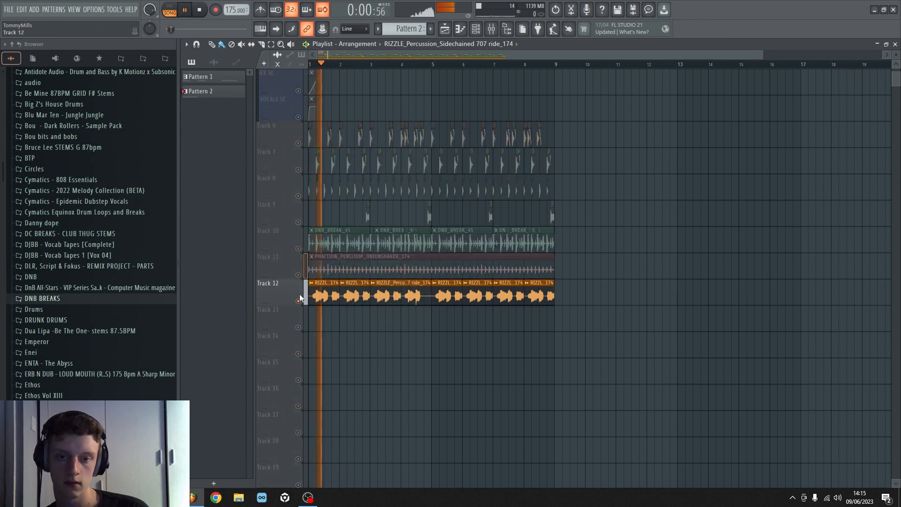
right_click(299, 301)
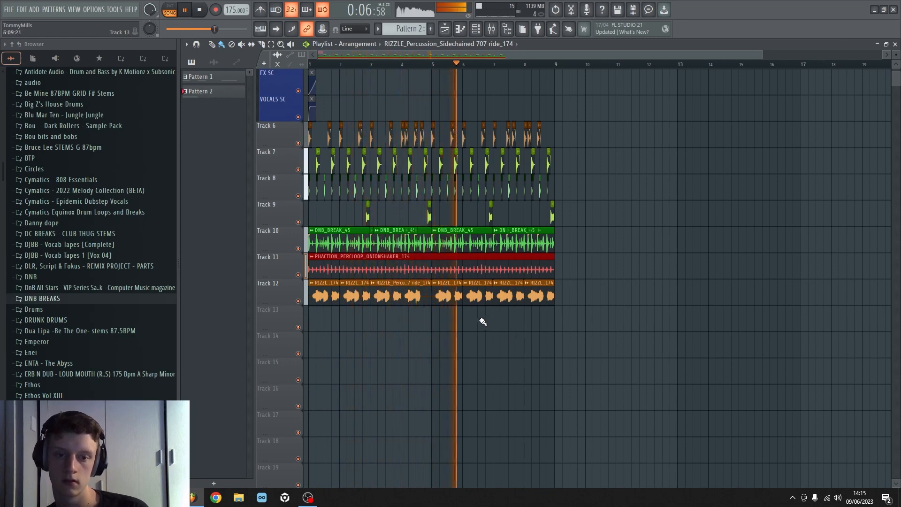
key(space)
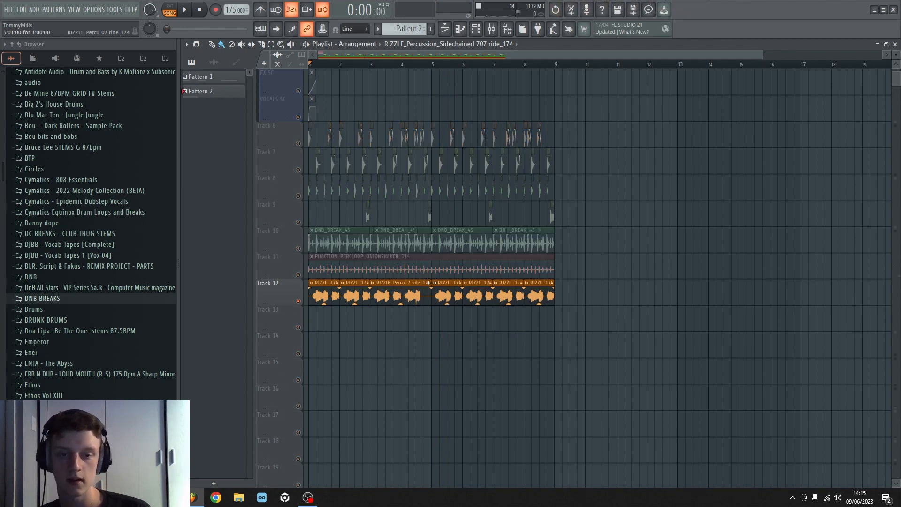
Shorten the extended bar 3 ride clip on Track 12 to one bar and place another ride clip in bar 4
drag(431, 284, 399, 286)
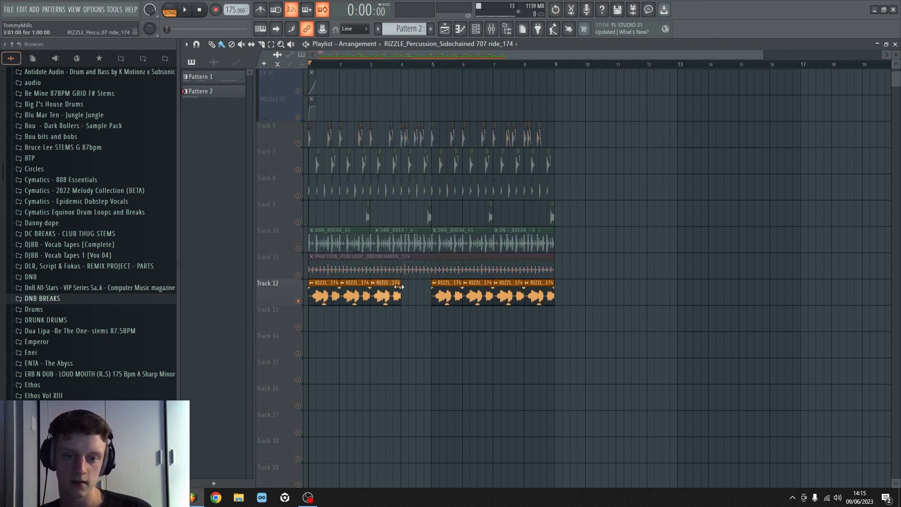
click(415, 324)
drag(415, 330, 417, 284)
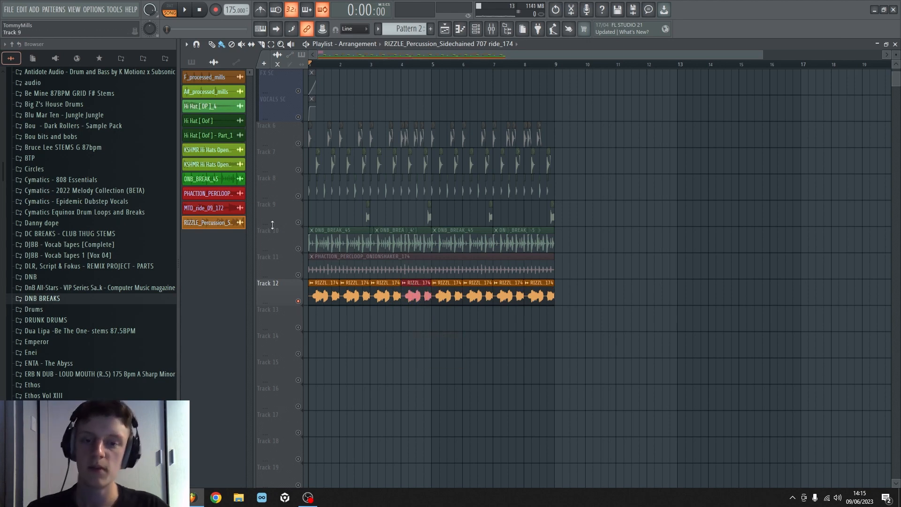
Leave only the kicks, snares and hi-hats on Tracks 6, 7 and 8 audible and inspect their layout
right_click(298, 144)
right_click(299, 169)
click(298, 196)
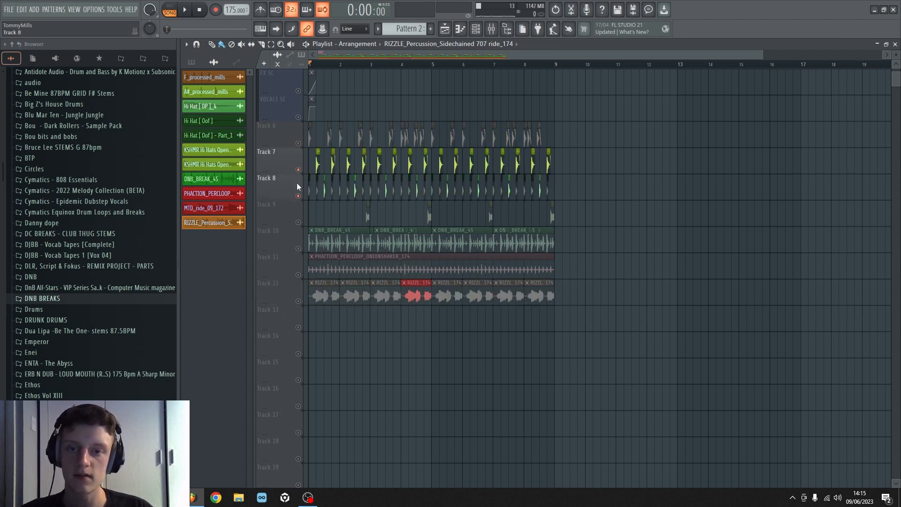
click(298, 143)
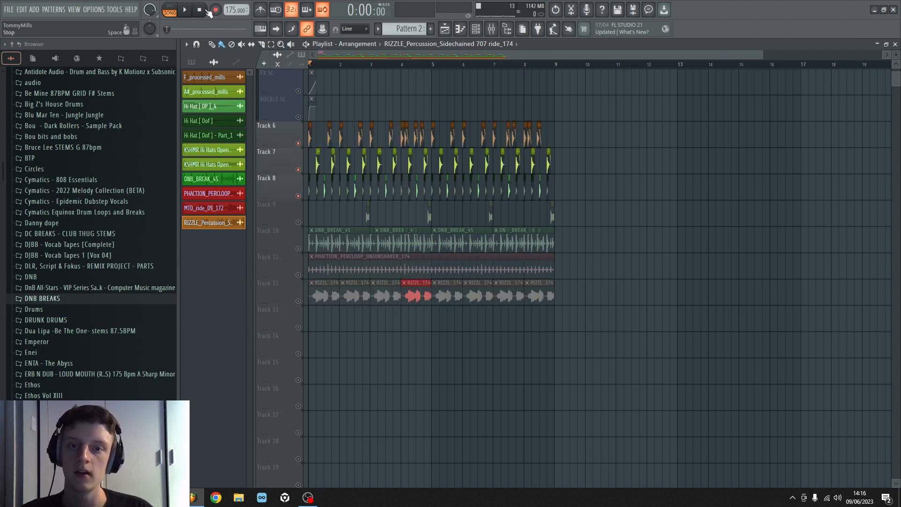
scroll(334, 67, up, 12)
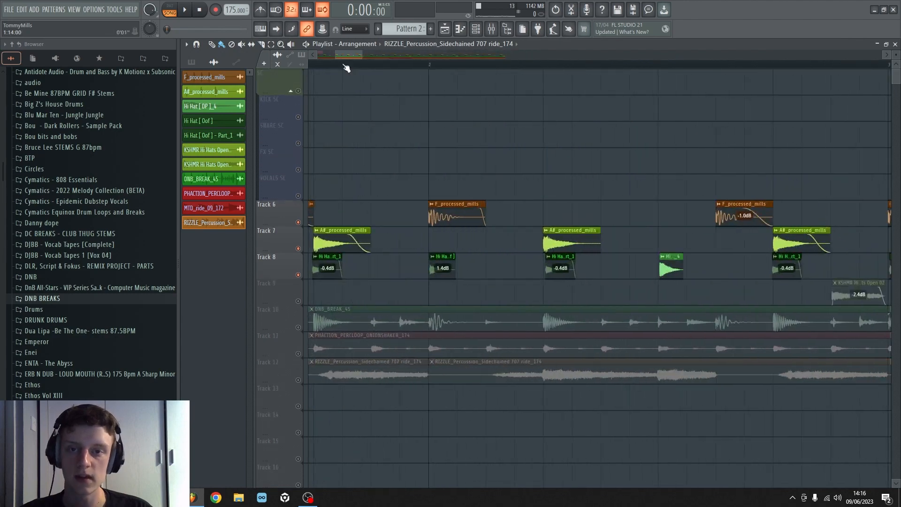
scroll(346, 68, down, 4)
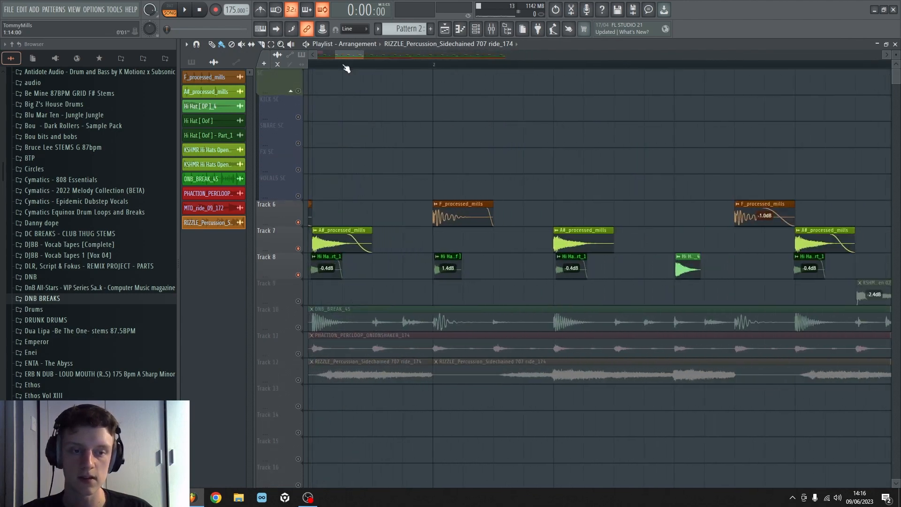
scroll(346, 69, down, 8)
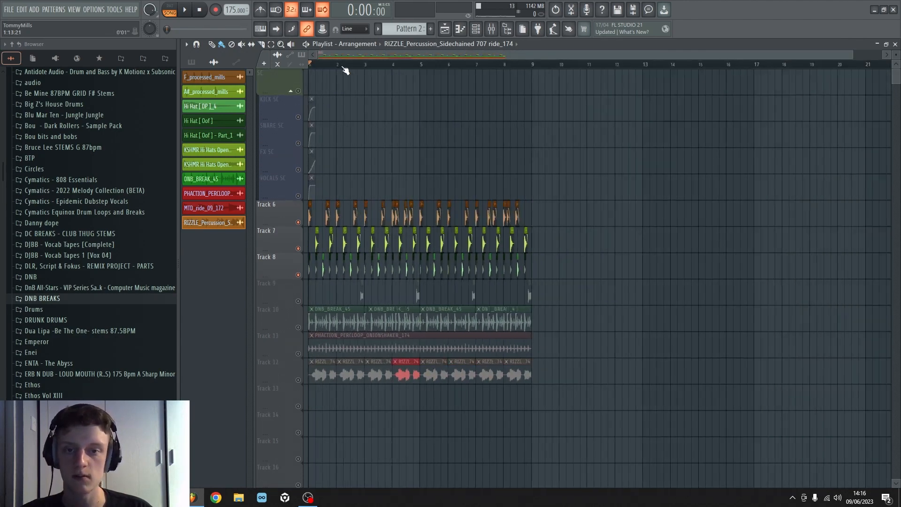
scroll(394, 86, down, 2)
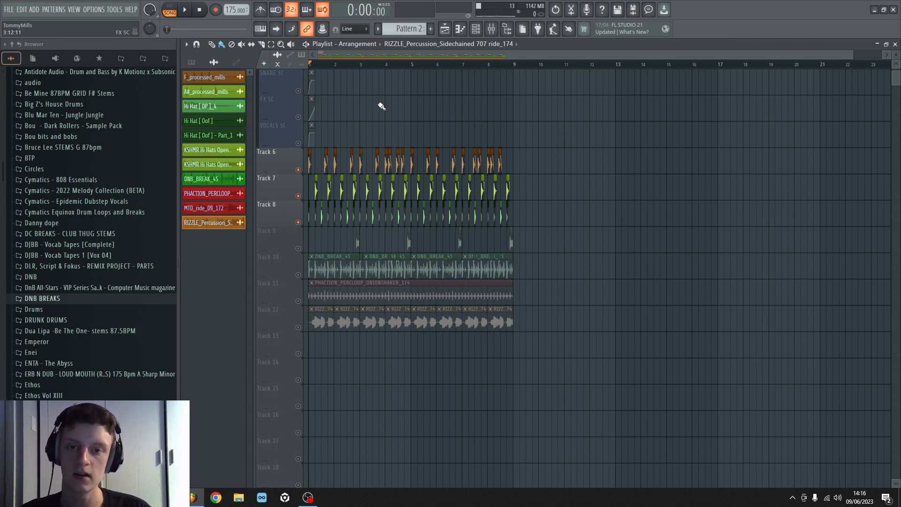
Unmute the open hats on Track 9 and audition the beat with and without the DNB_BREAK_45 break on Track 10
click(298, 249)
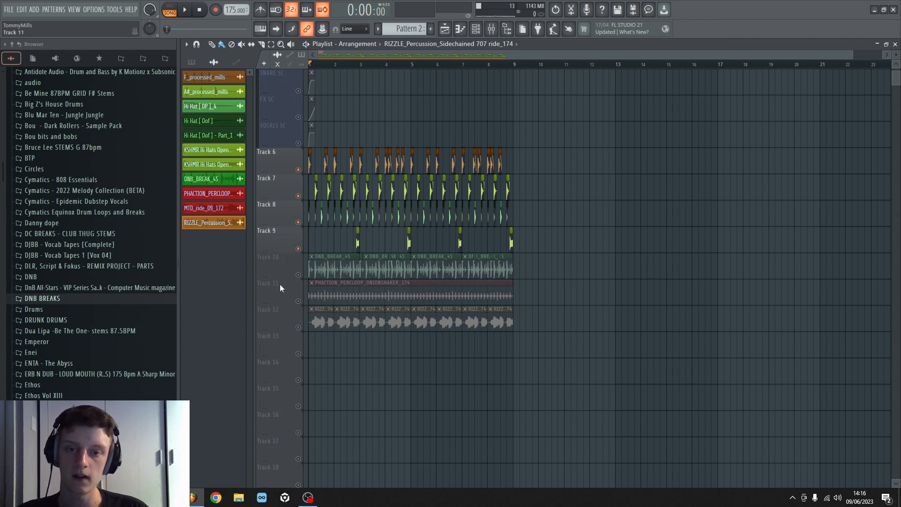
click(298, 275)
scroll(666, 272, down, 4)
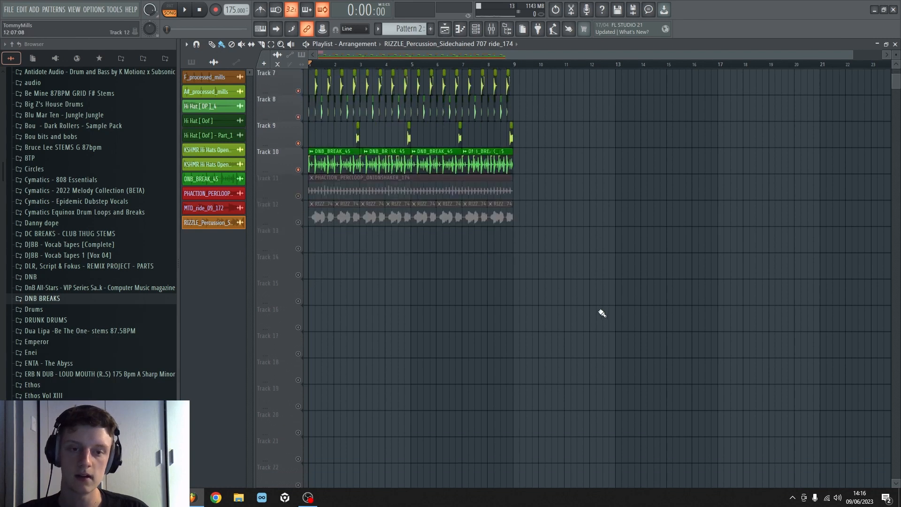
scroll(500, 243, up, 4)
scroll(338, 67, up, 3)
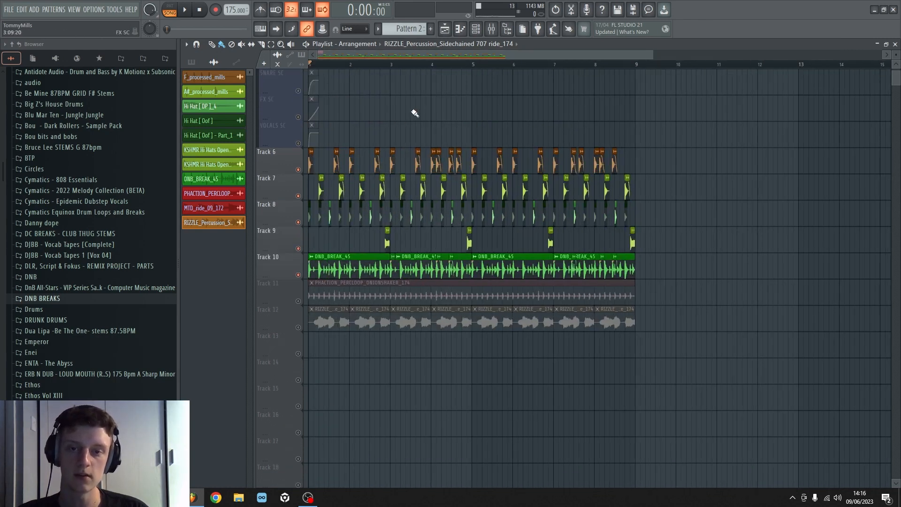
key(space)
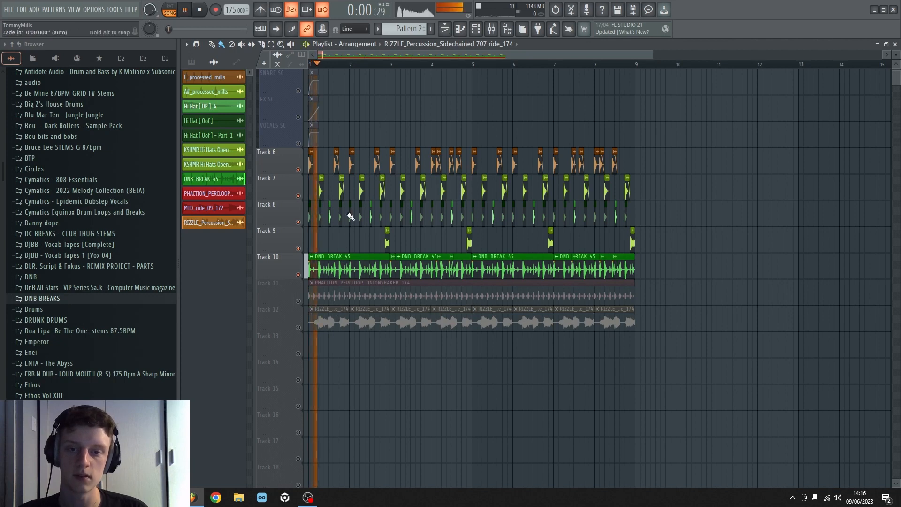
click(298, 277)
key(space)
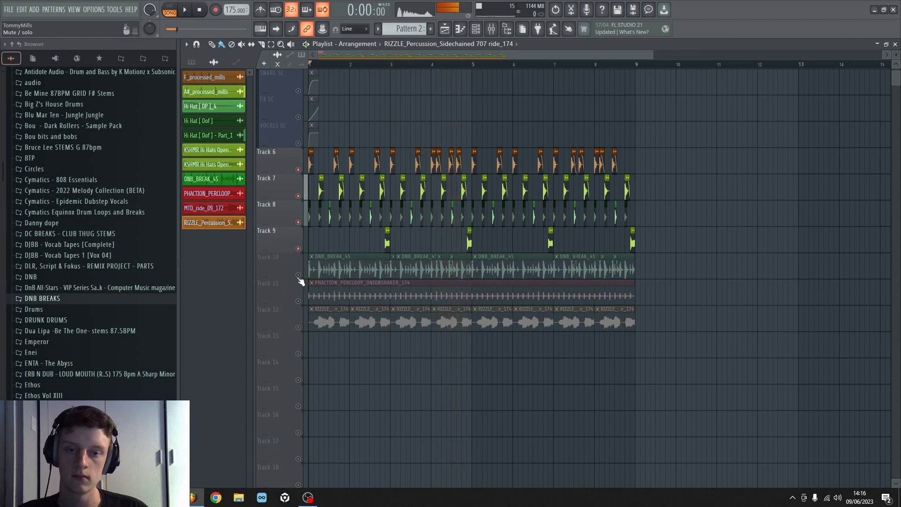
Unmute the shaker loop on Track 11 and audition it, then bring the ride and break tracks back in
click(298, 301)
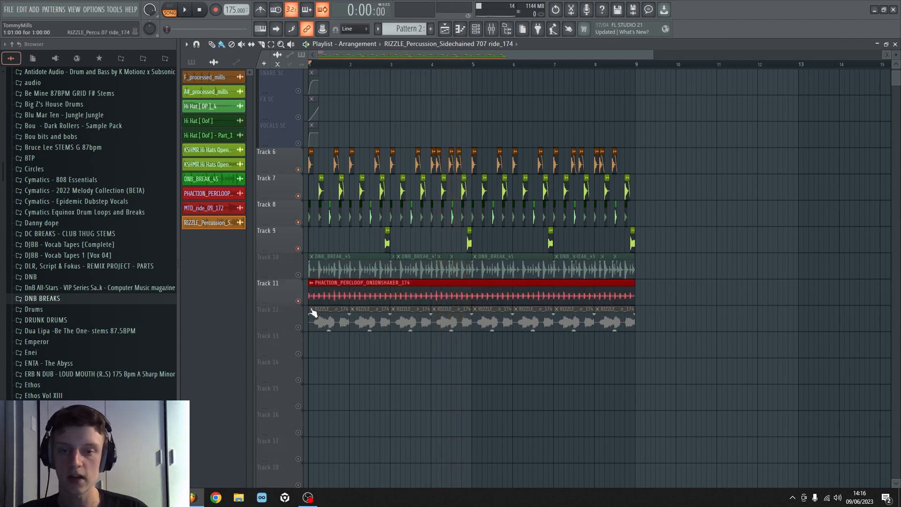
key(space)
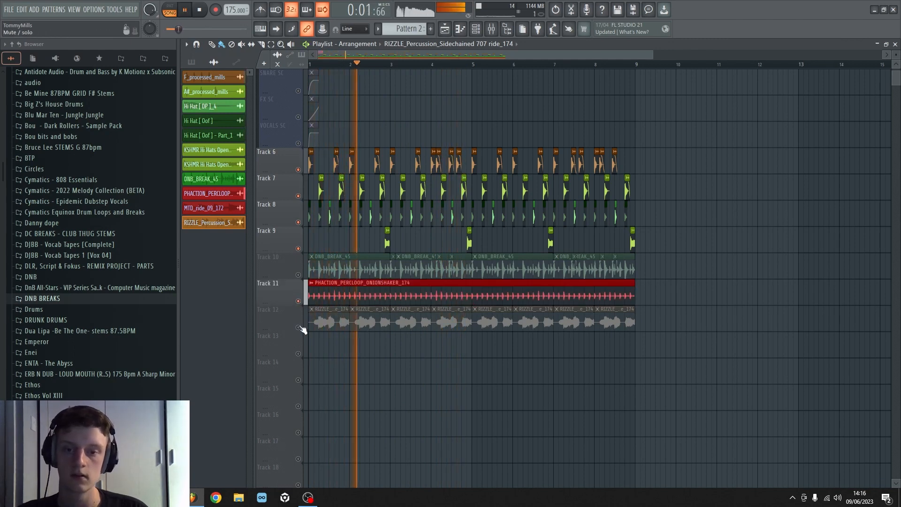
key(space)
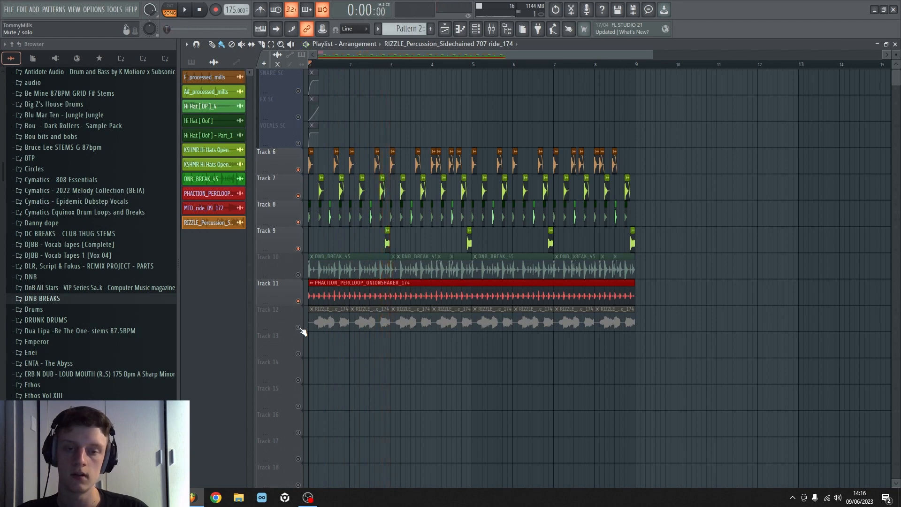
click(299, 328)
click(299, 275)
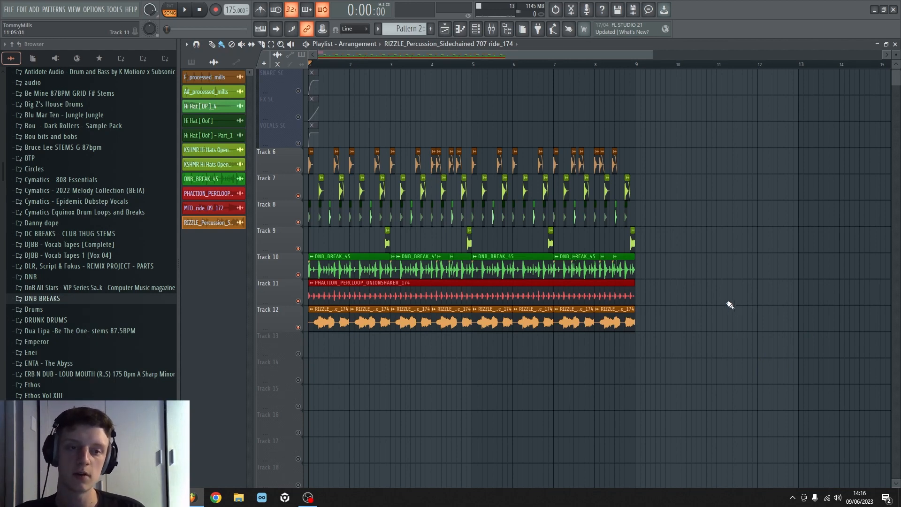
Examine how the drum, break, shaker and ride clips on Tracks 6 to 12 line up, both close up and across all eight bars
scroll(723, 295, up, 2)
scroll(721, 292, down, 4)
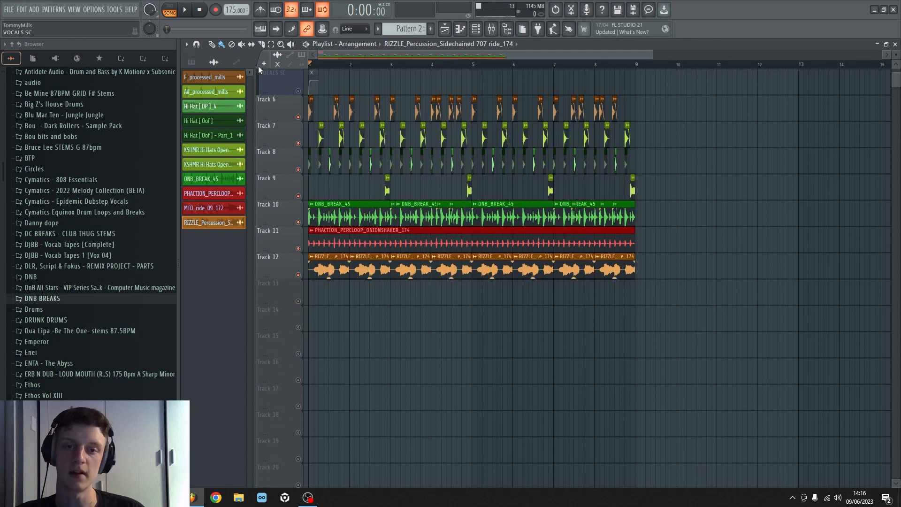
scroll(346, 68, up, 4)
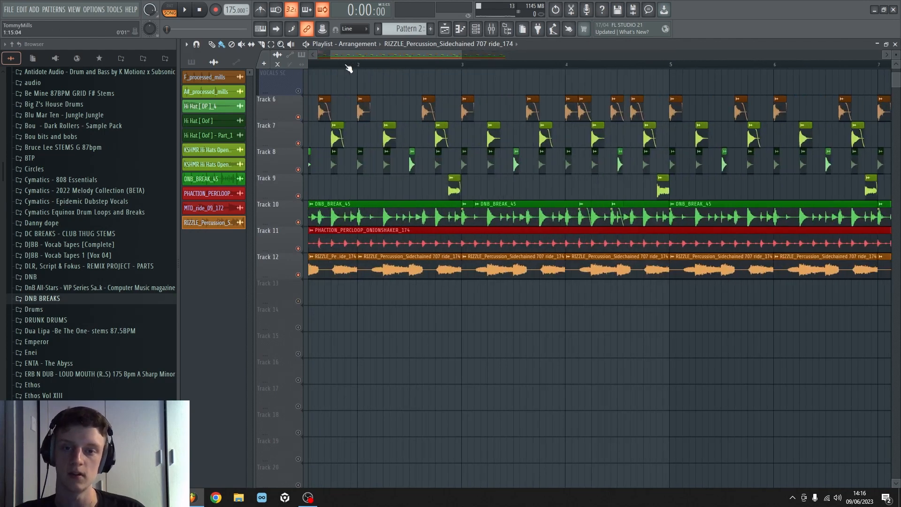
scroll(395, 57, up, 2)
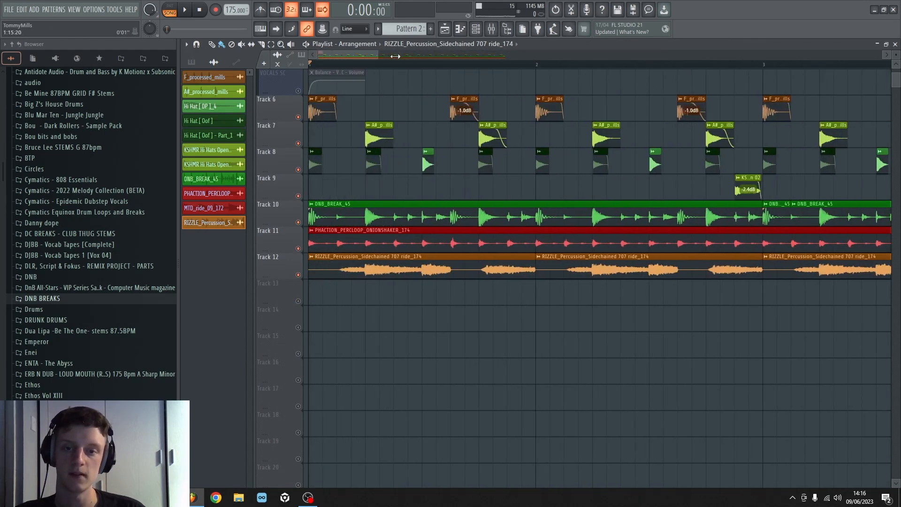
scroll(395, 61, down, 7)
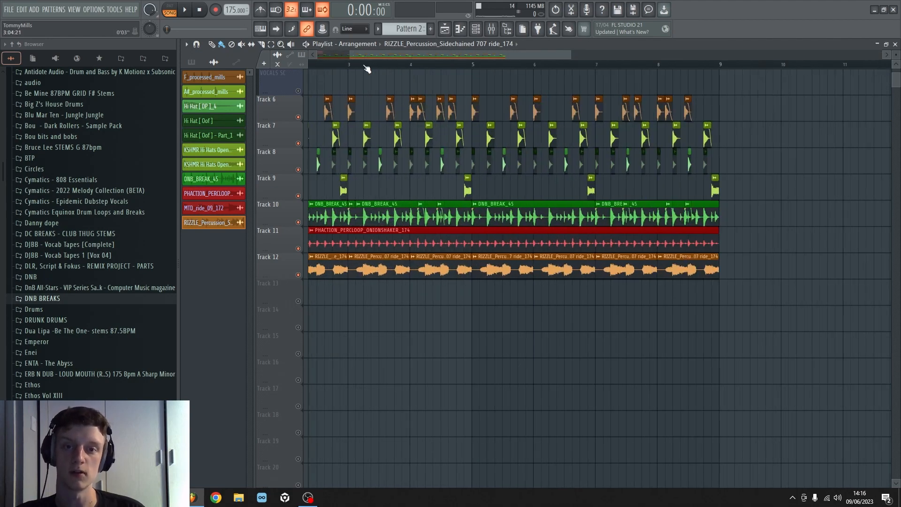
scroll(676, 195, up, 4)
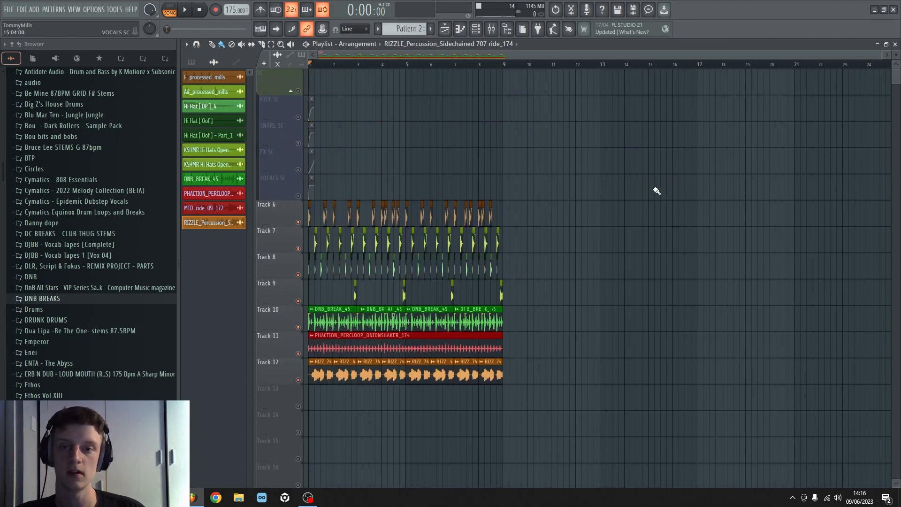
scroll(651, 184, down, 4)
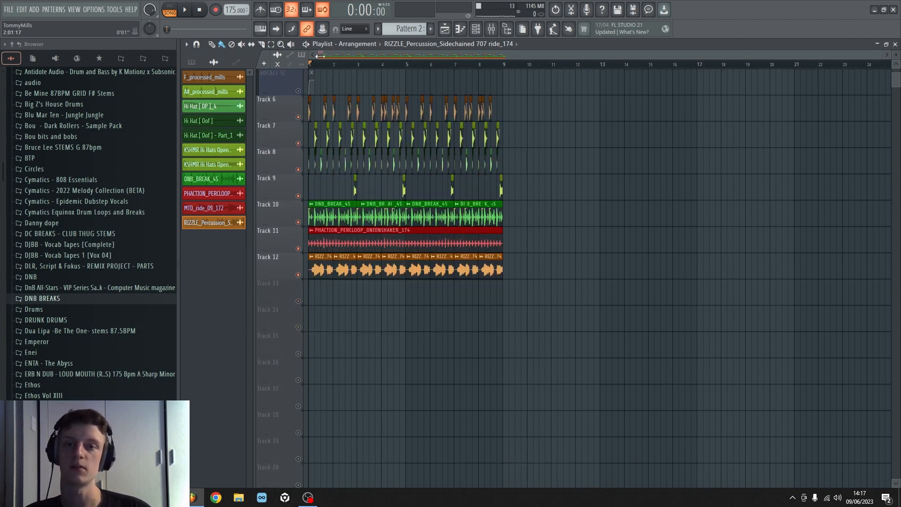
scroll(323, 68, up, 6)
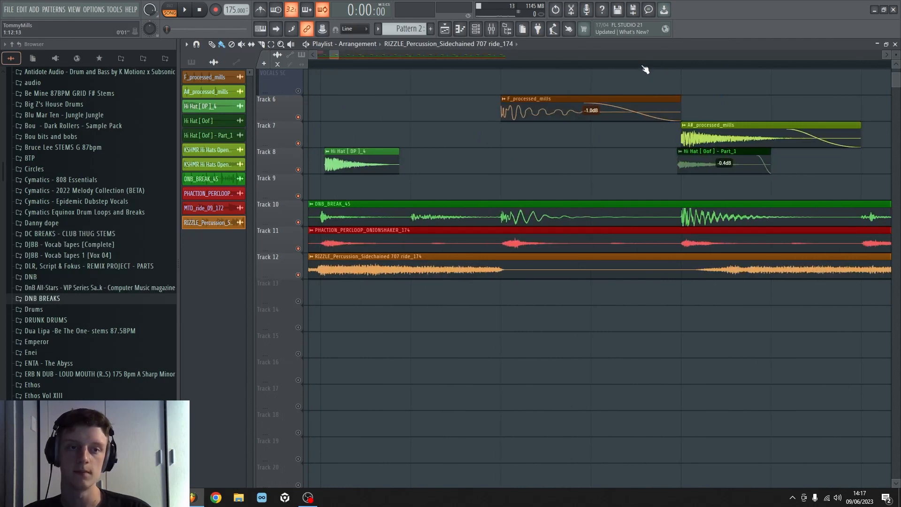
scroll(646, 69, down, 8)
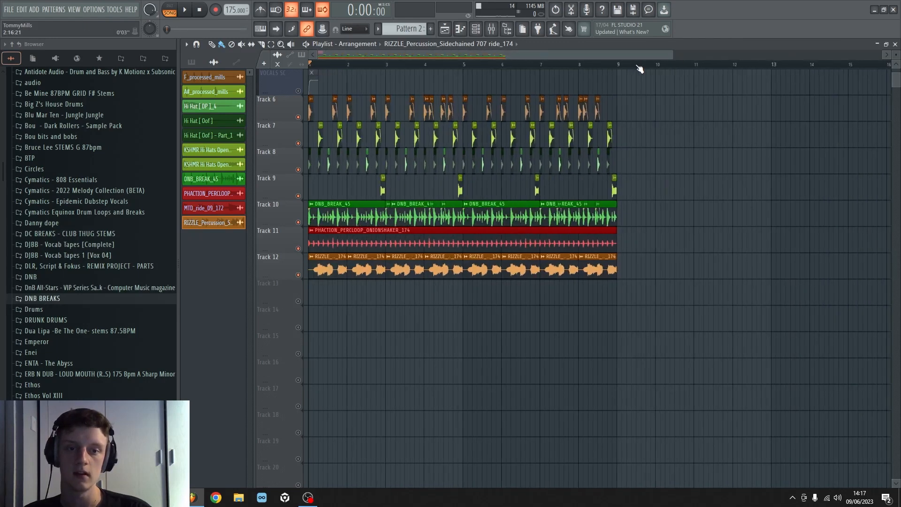
Audition the full beat with all the drum, break, shaker and ride tracks playing
key(space)
scroll(610, 188, up, 4)
scroll(563, 202, down, 3)
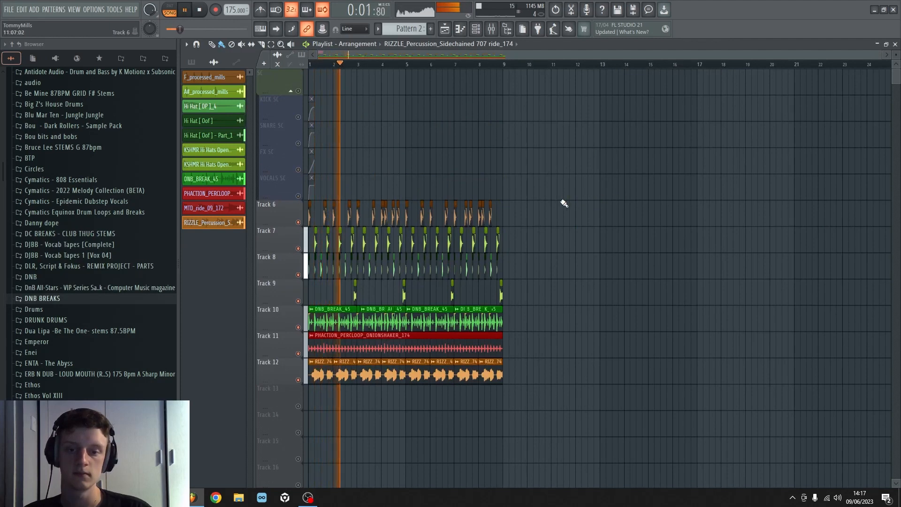
key(space)
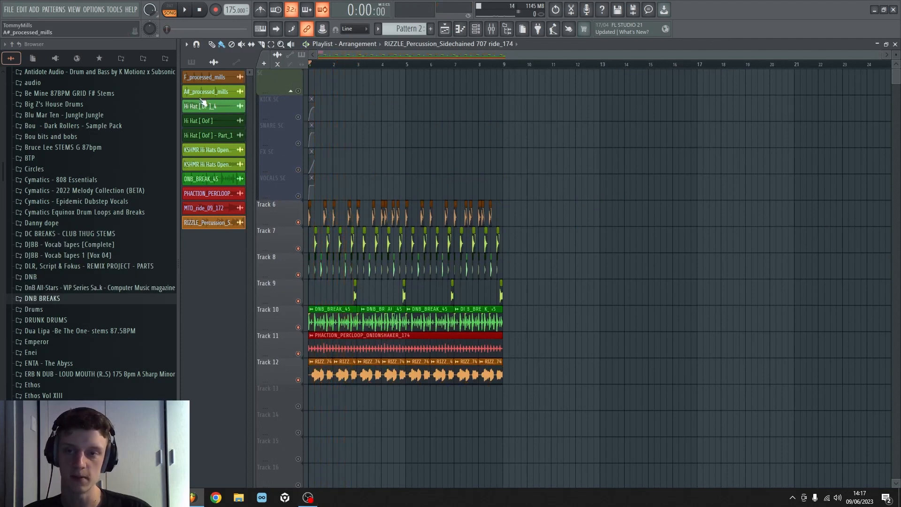
Show the patterns instead of the audio clips in the picker and collapse the sidechain automation track group
click(192, 62)
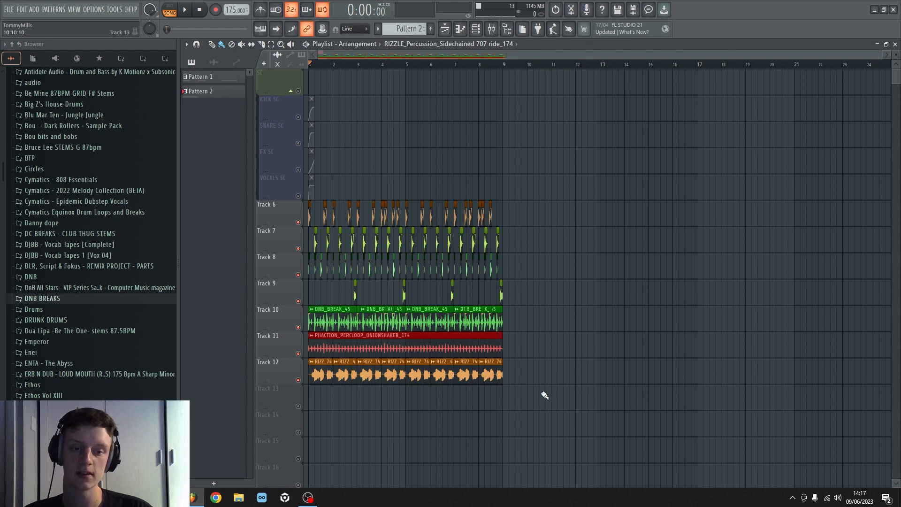
scroll(545, 396, down, 2)
scroll(530, 393, up, 2)
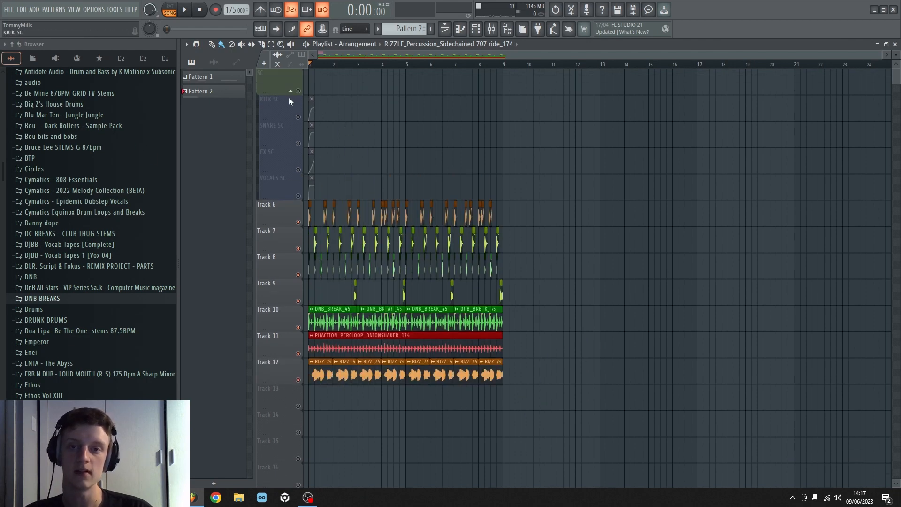
click(290, 92)
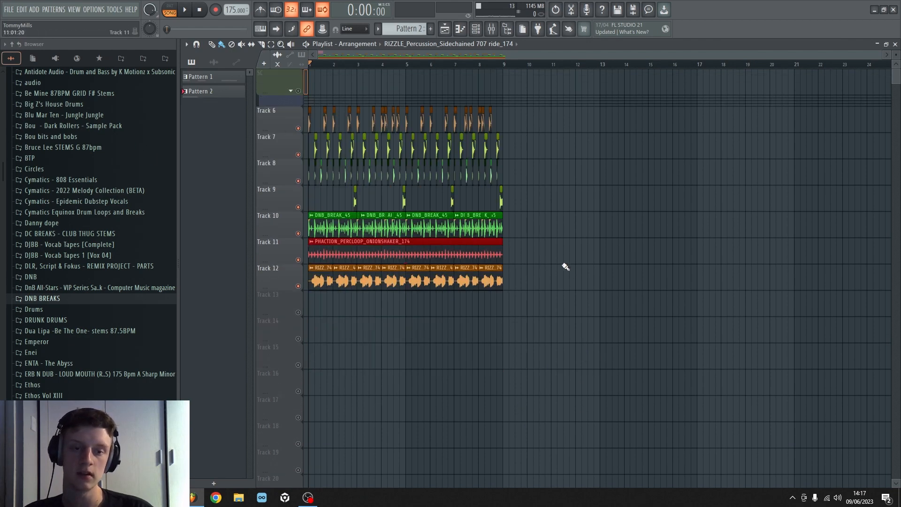
Select all the drum, break, shaker and ride clips on Tracks 6 to 12
drag(566, 369, 231, 53)
click(674, 288)
drag(548, 323, 300, 132)
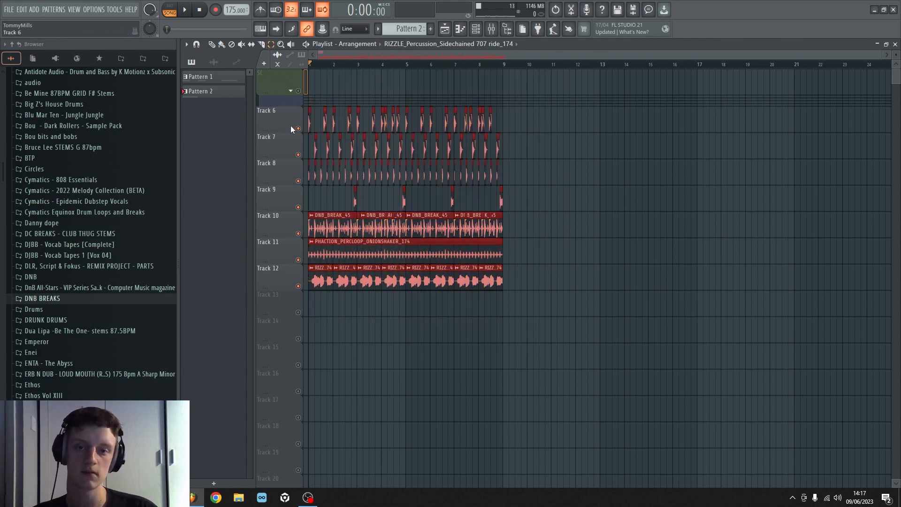